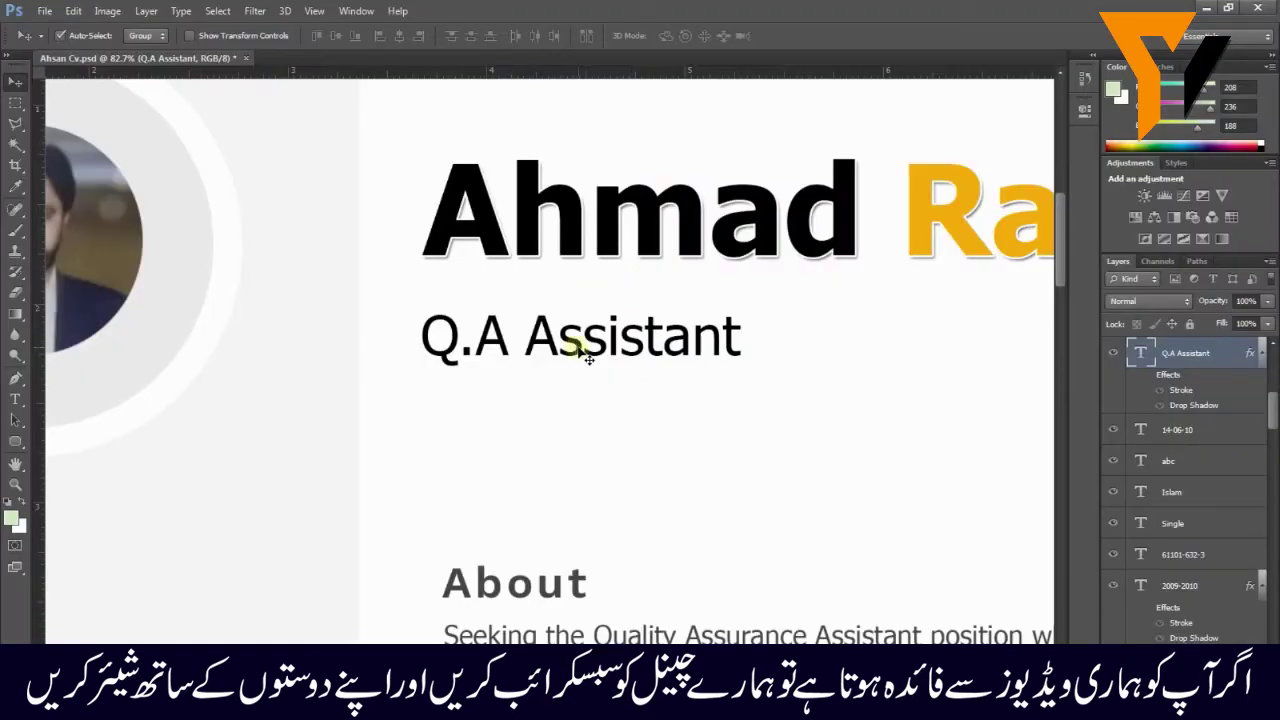
Step: Hide the Q.A Assistant text layer beneath the name heading
key(ctrl+alt+d)
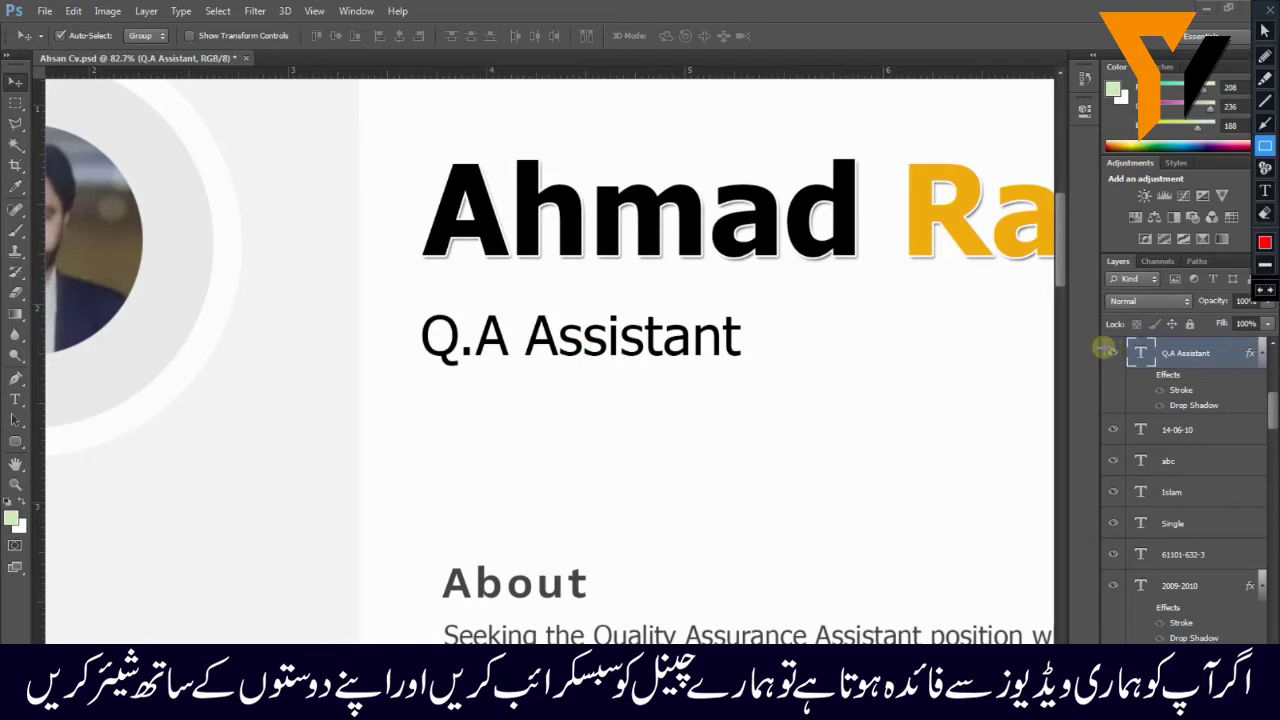
drag(1101, 332, 1128, 371)
key(ctrl+alt+d)
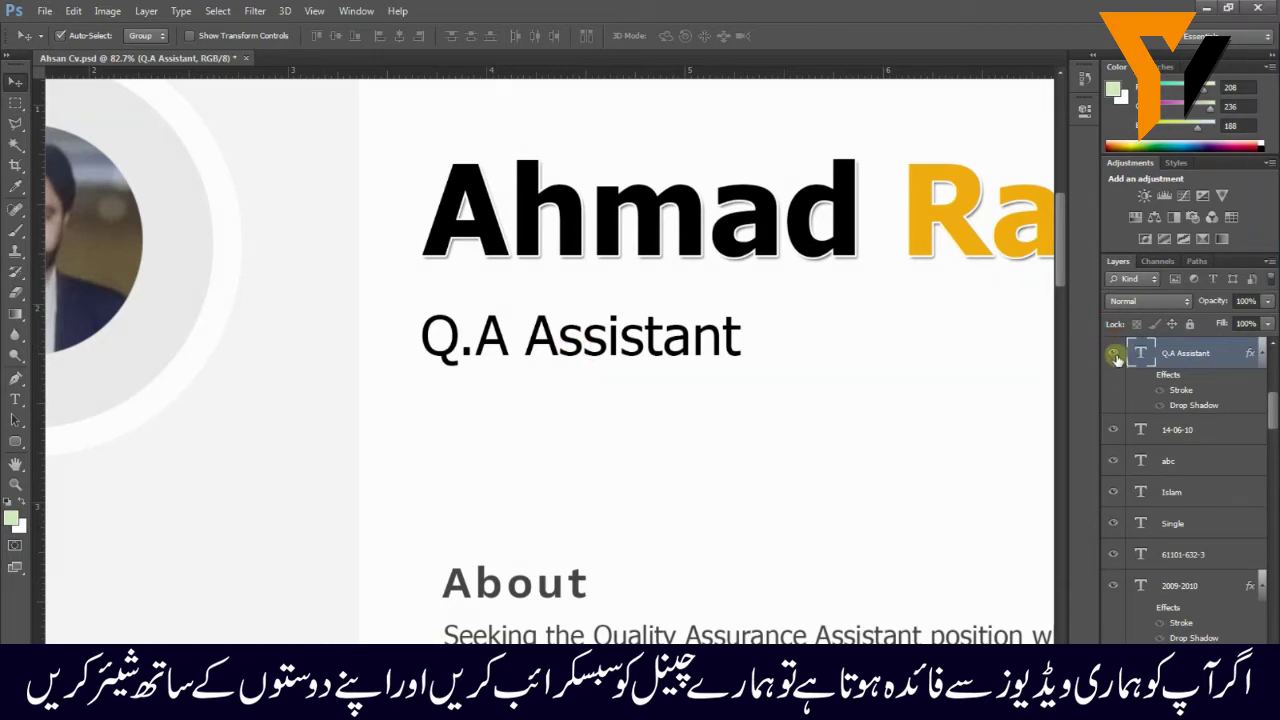
click(1110, 355)
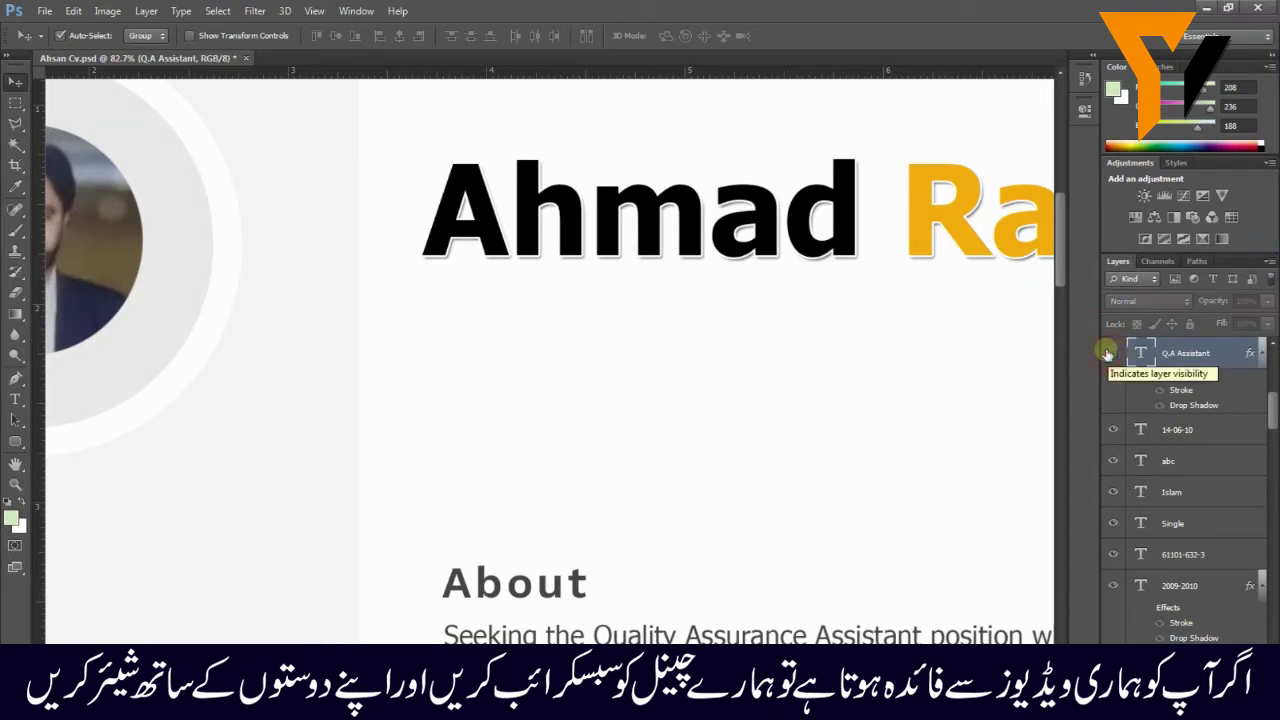
key(t)
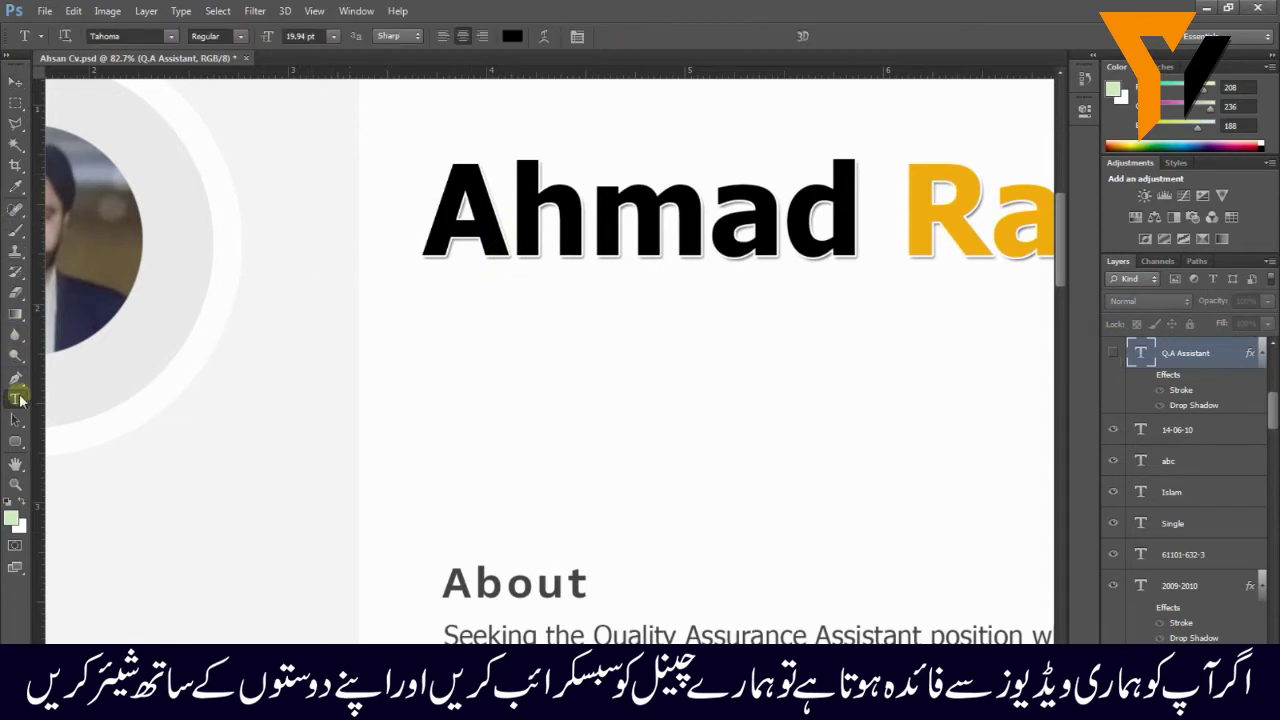
key(ctrl+alt+d)
drag(40, 382, 3, 418)
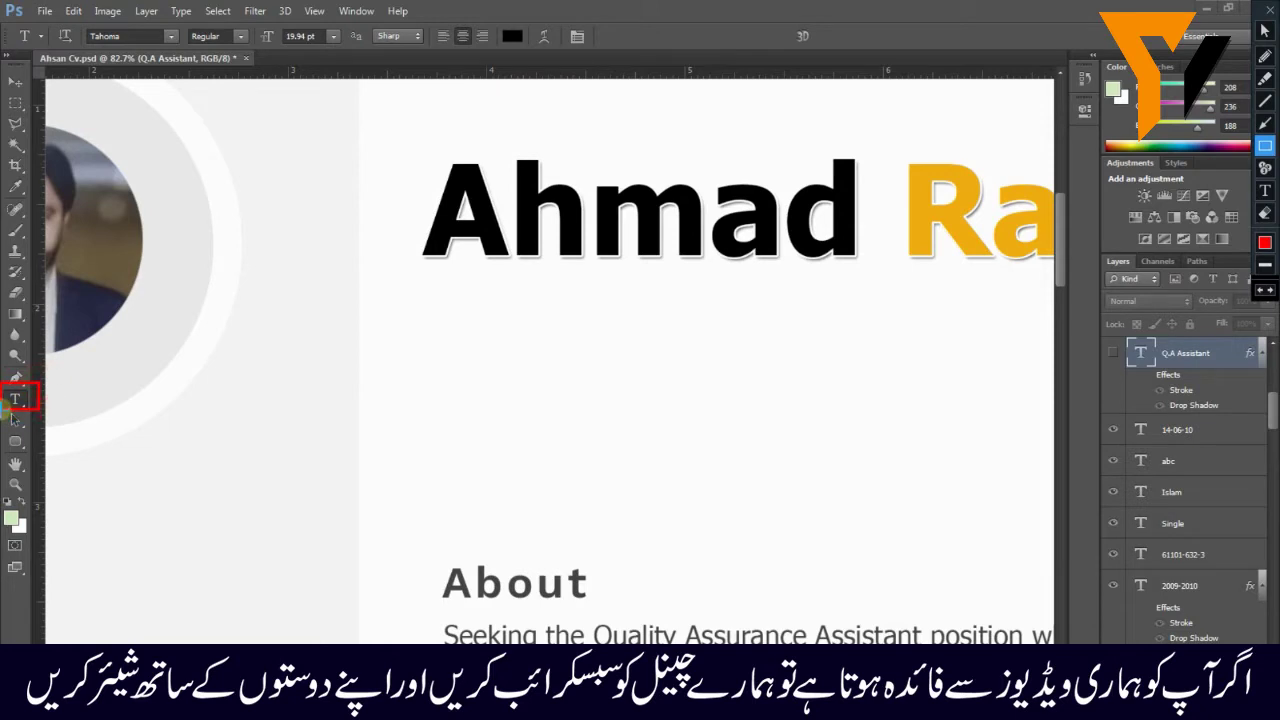
click(1264, 243)
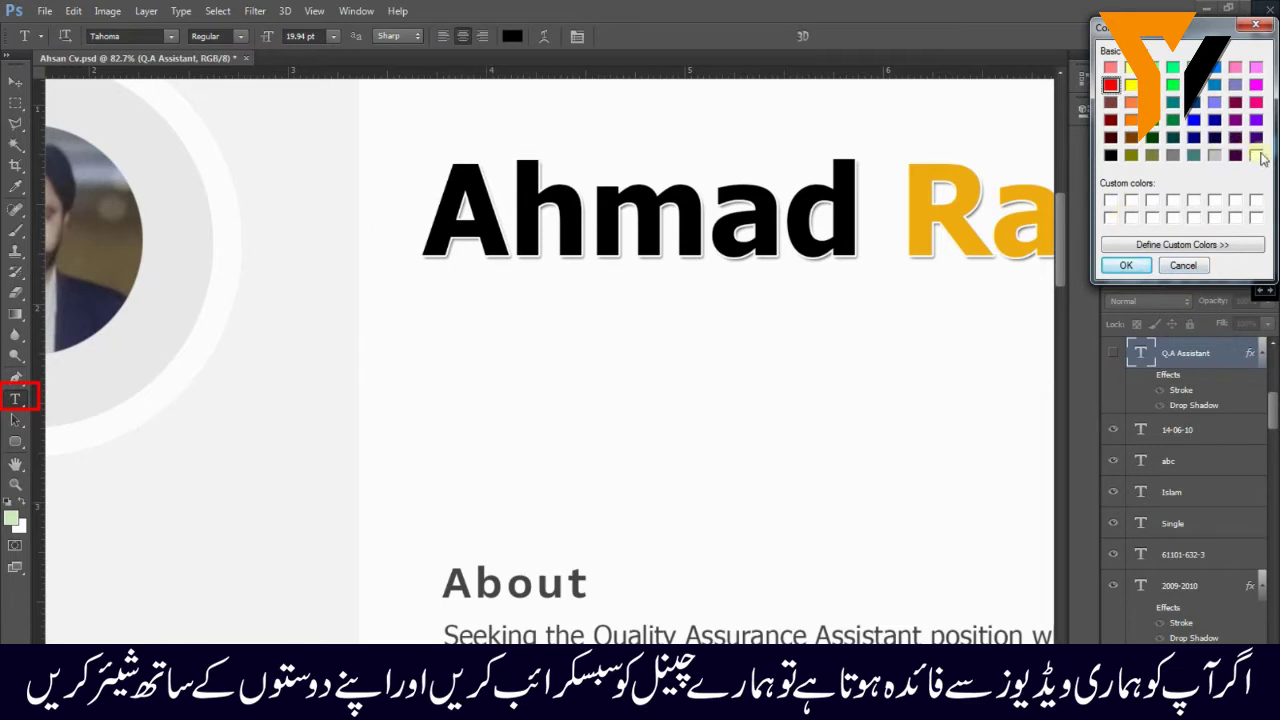
click(1248, 28)
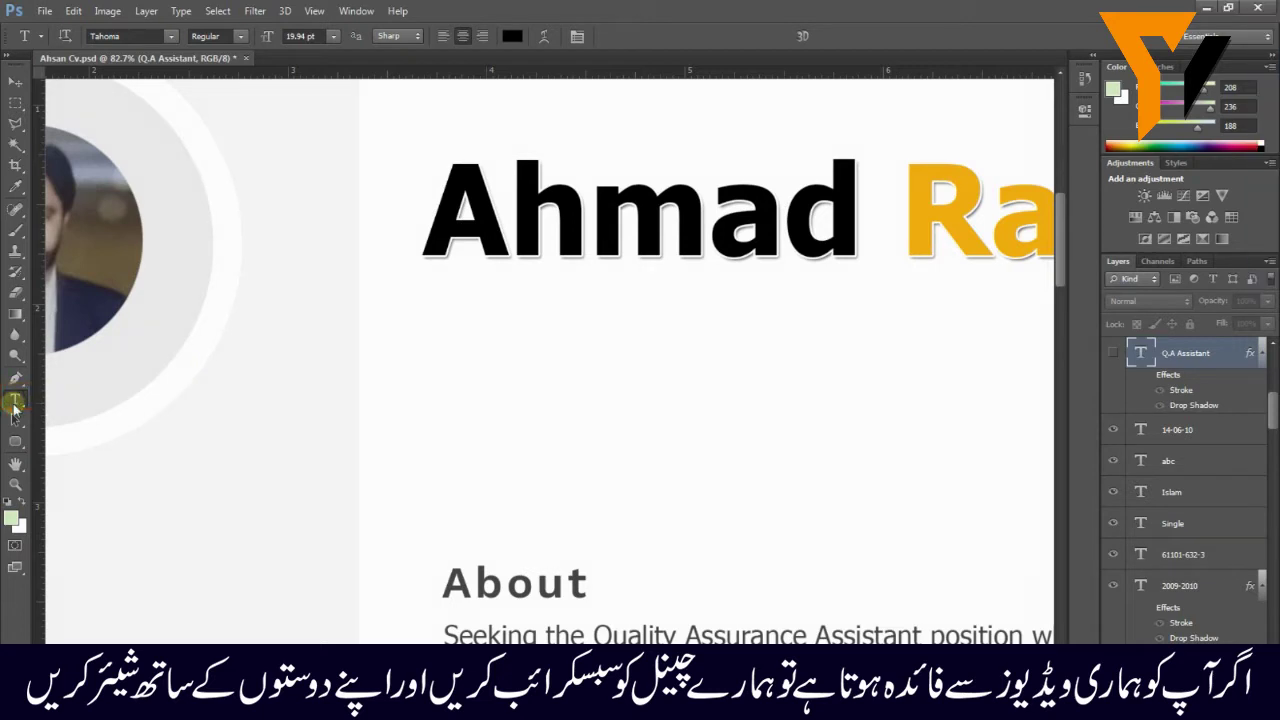
click(13, 398)
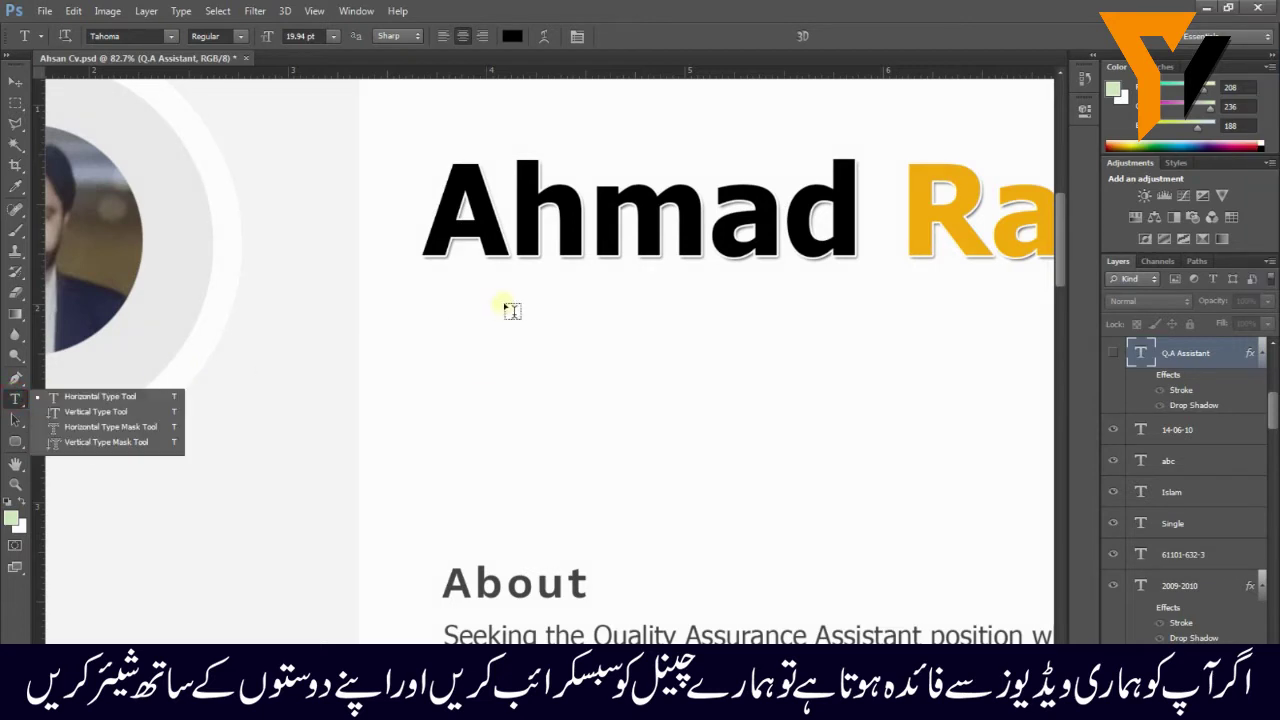
click(605, 236)
double_click(605, 236)
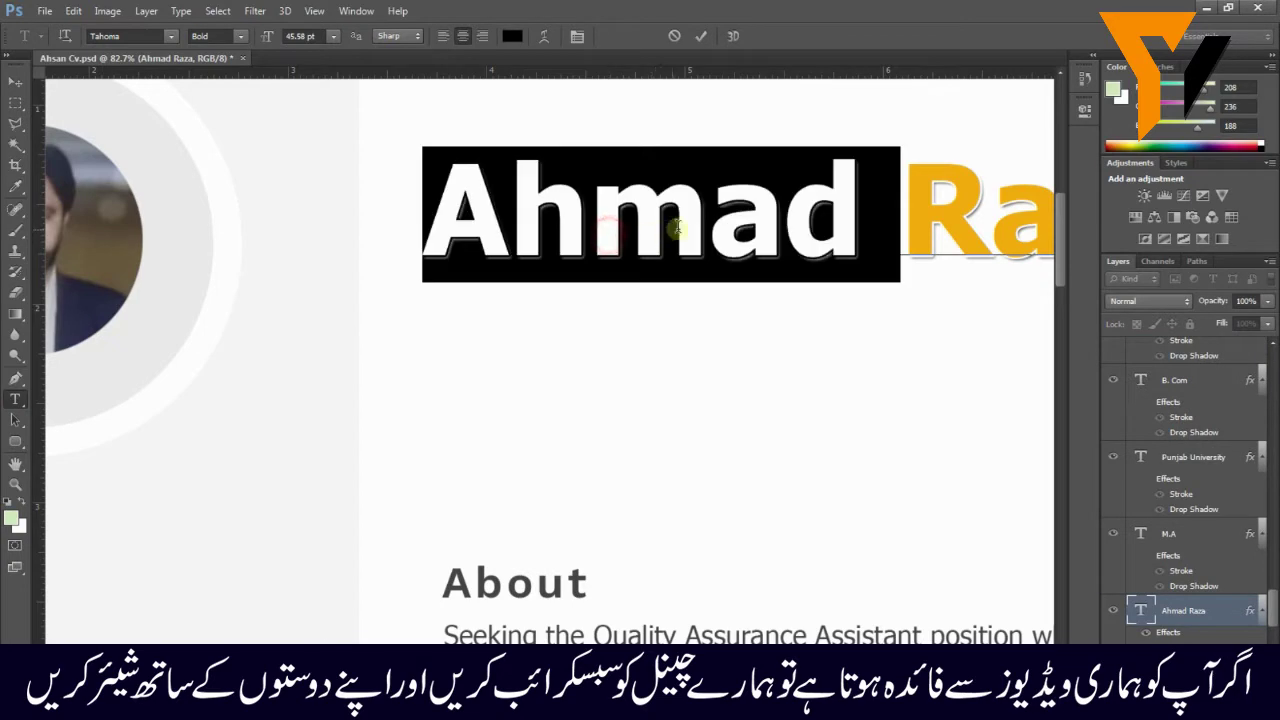
click(672, 230)
click(15, 81)
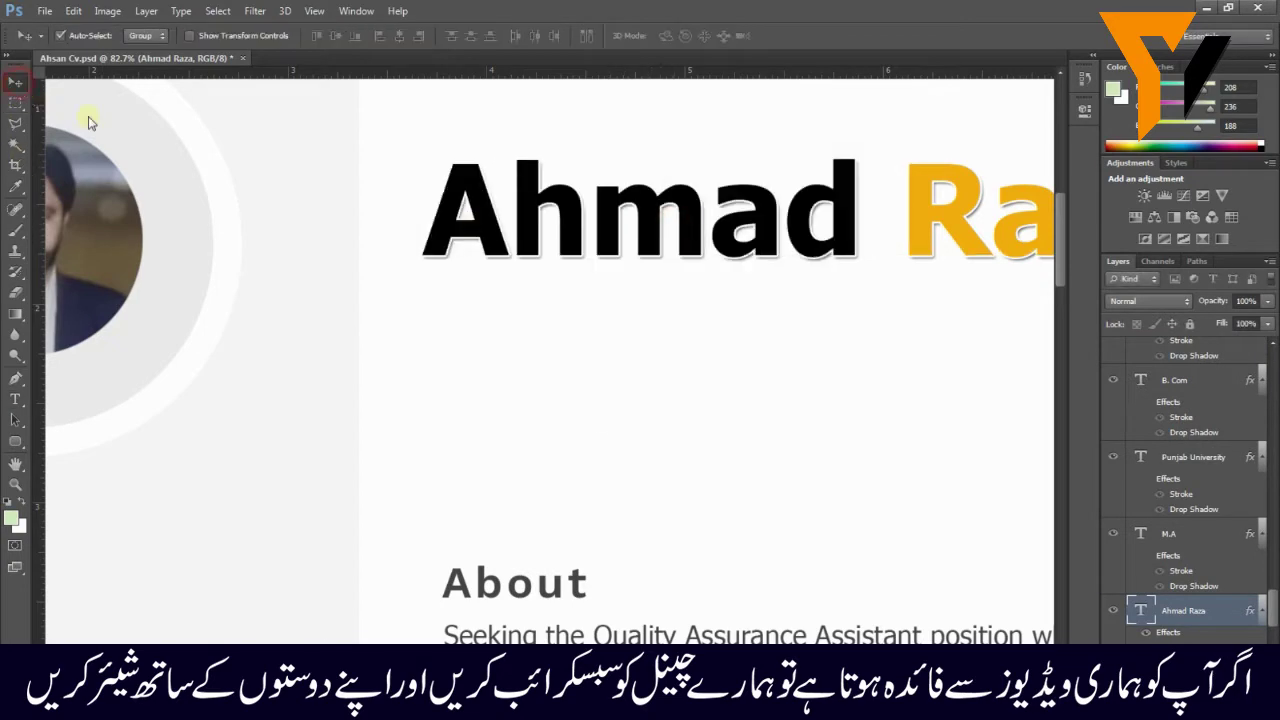
Step: Select the entire text of the paragraph under the About heading with the Horizontal Type tool
scroll(604, 442, down, 5)
scroll(612, 400, up, 4)
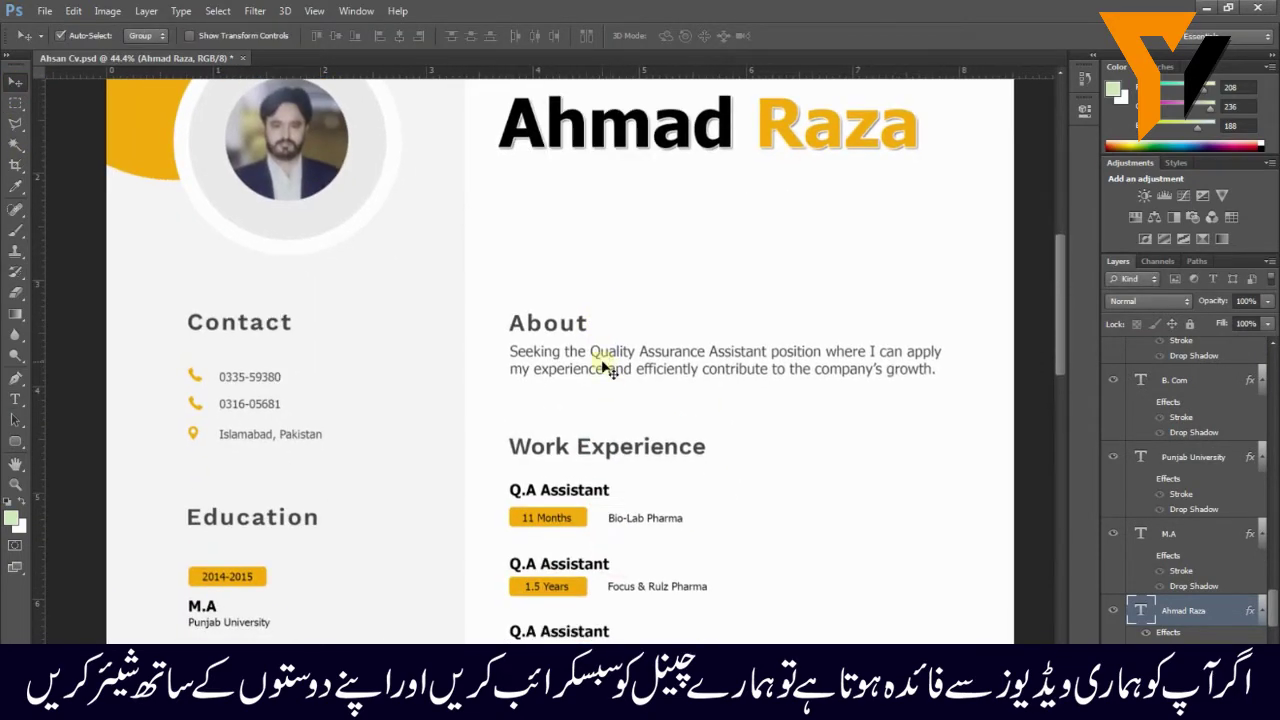
scroll(582, 355, up, 2)
click(560, 298)
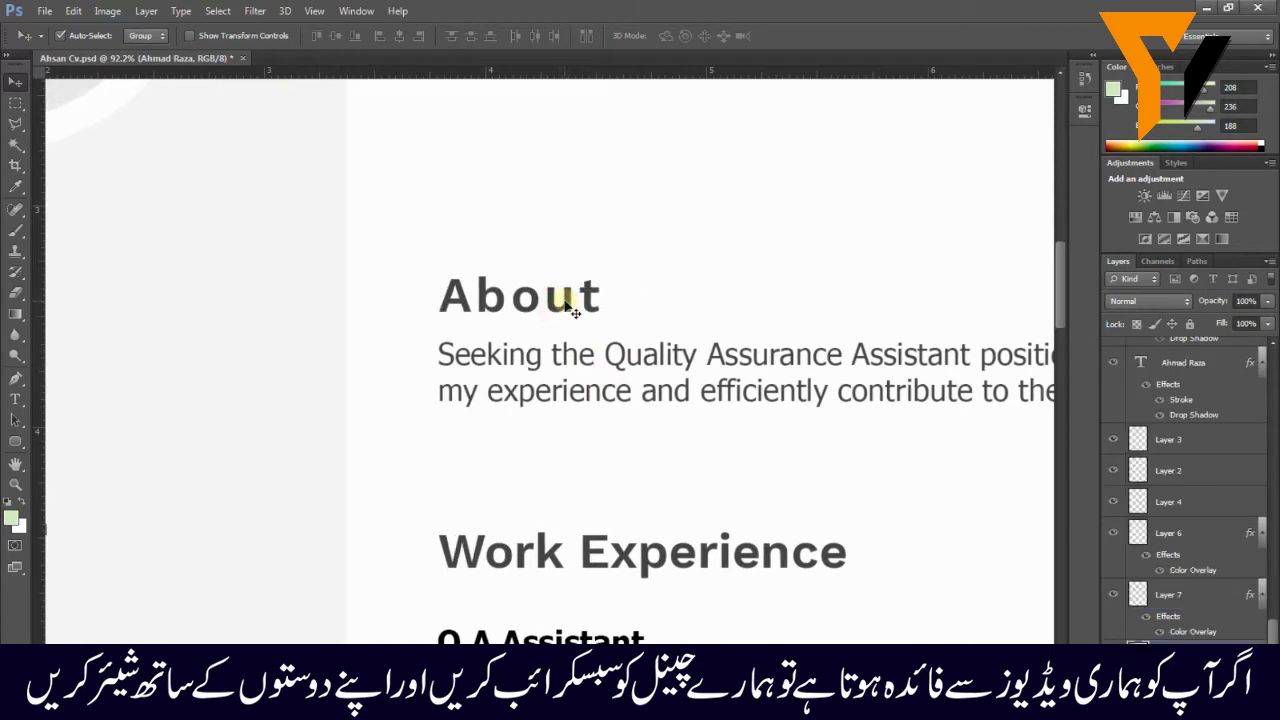
click(567, 359)
scroll(575, 362, down, 3)
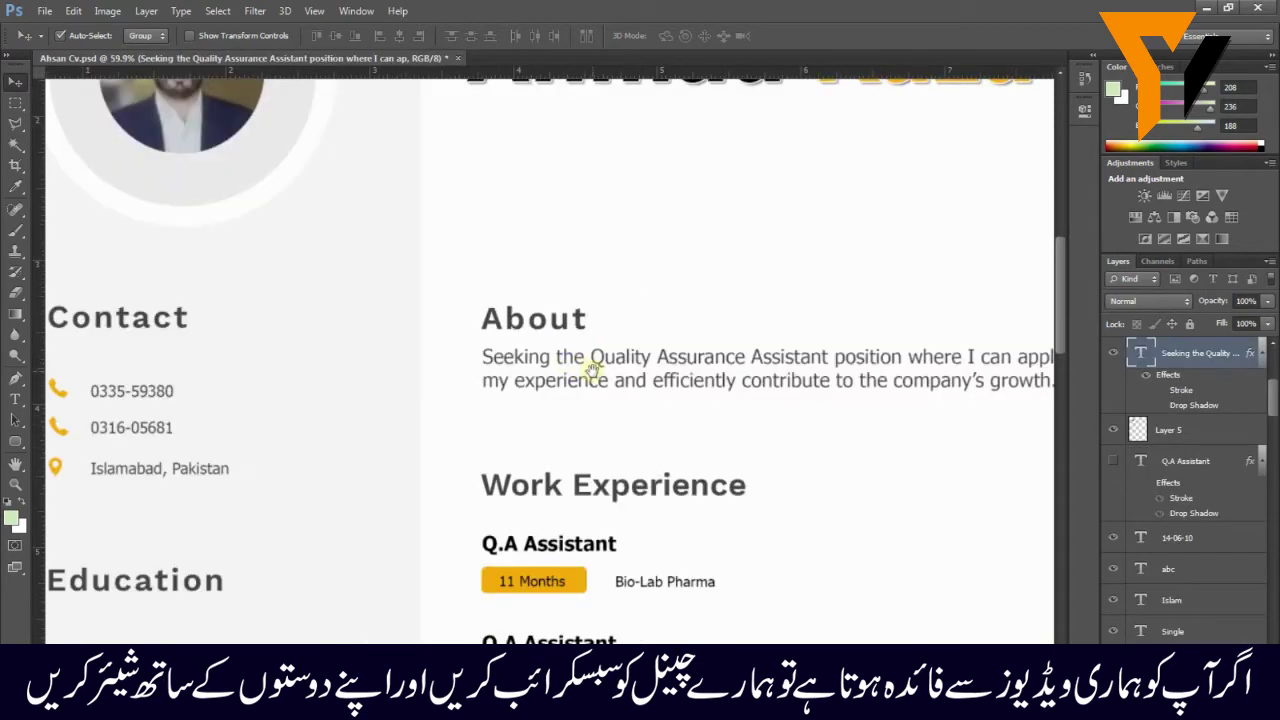
click(590, 366)
drag(28, 390, 6, 411)
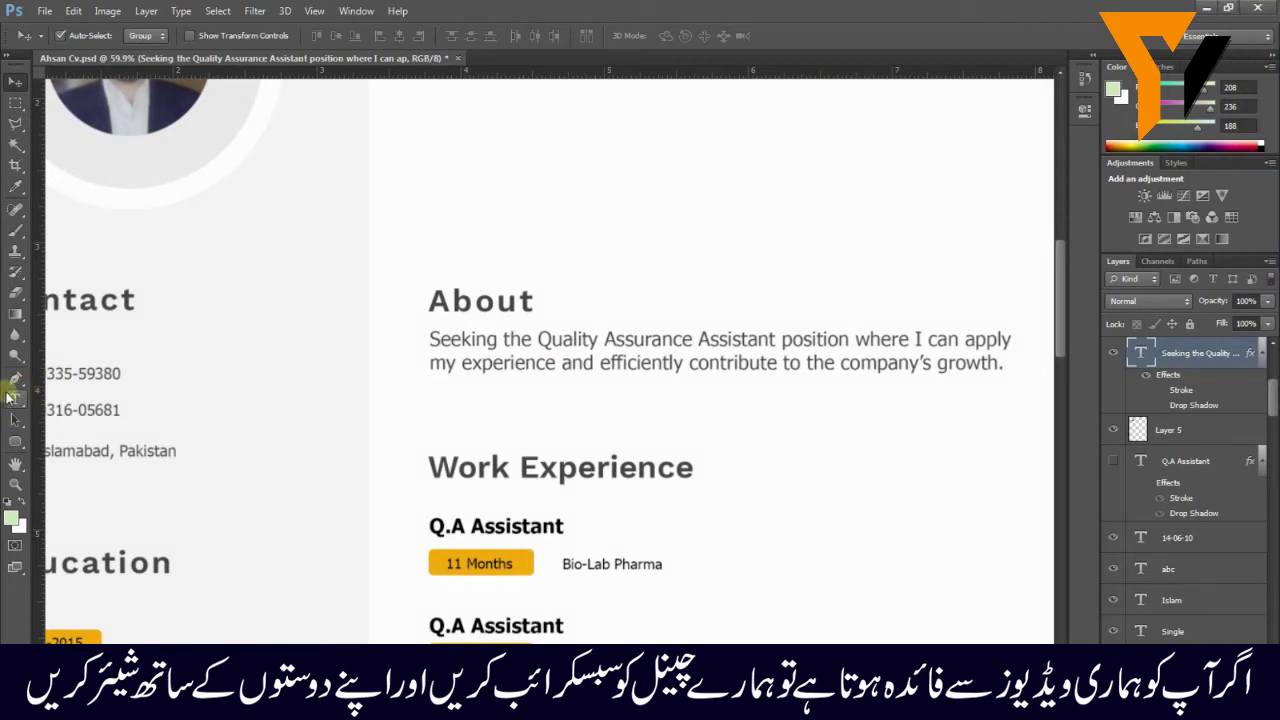
click(15, 400)
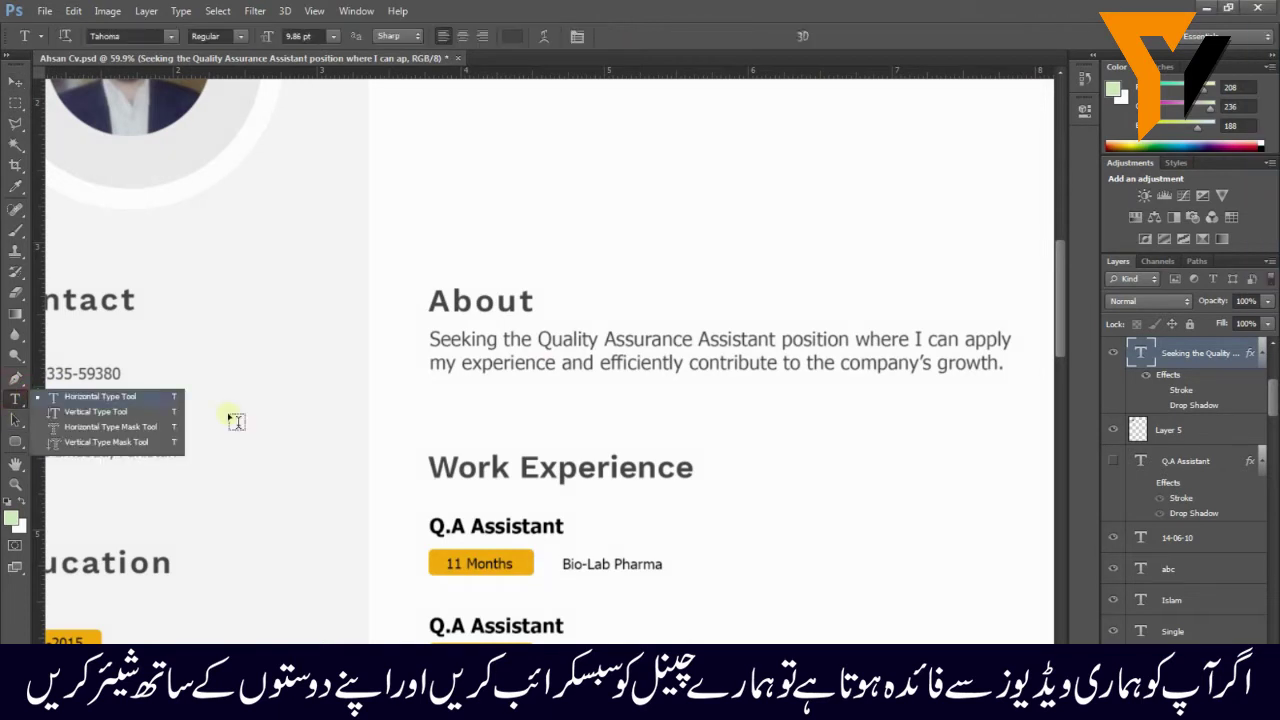
click(525, 340)
scroll(614, 363, up, 2)
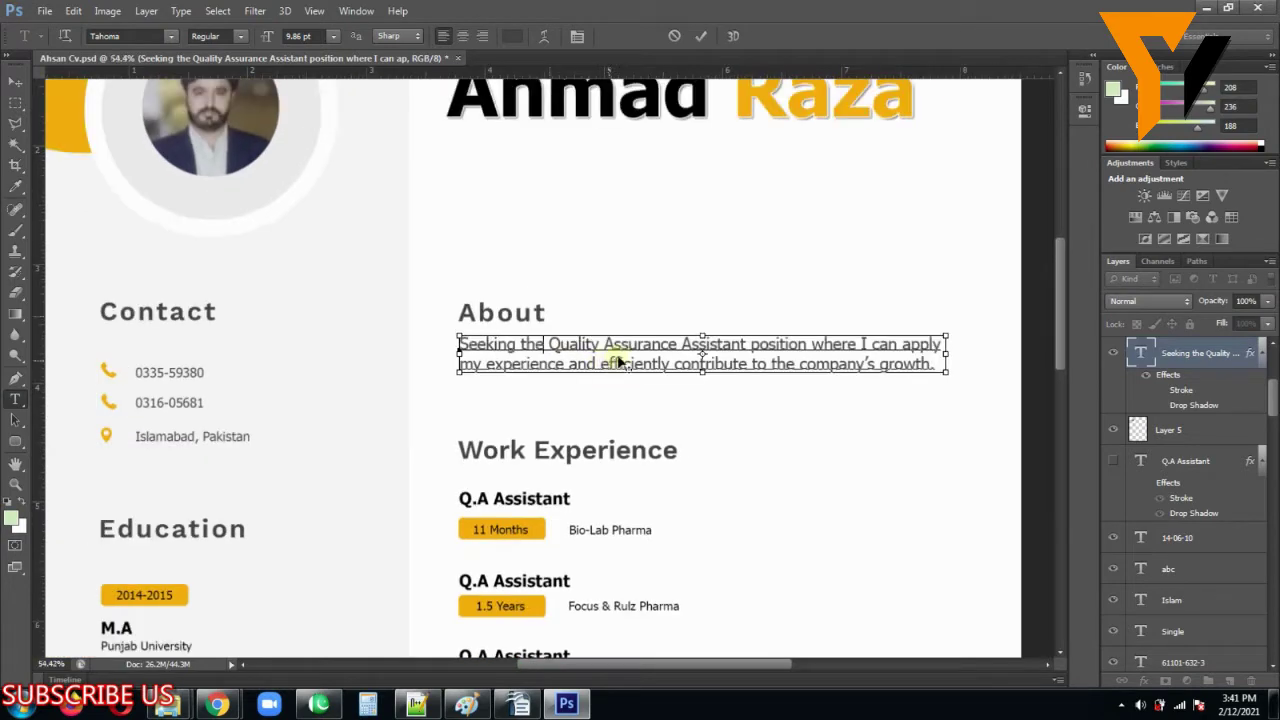
scroll(677, 341, down, 2)
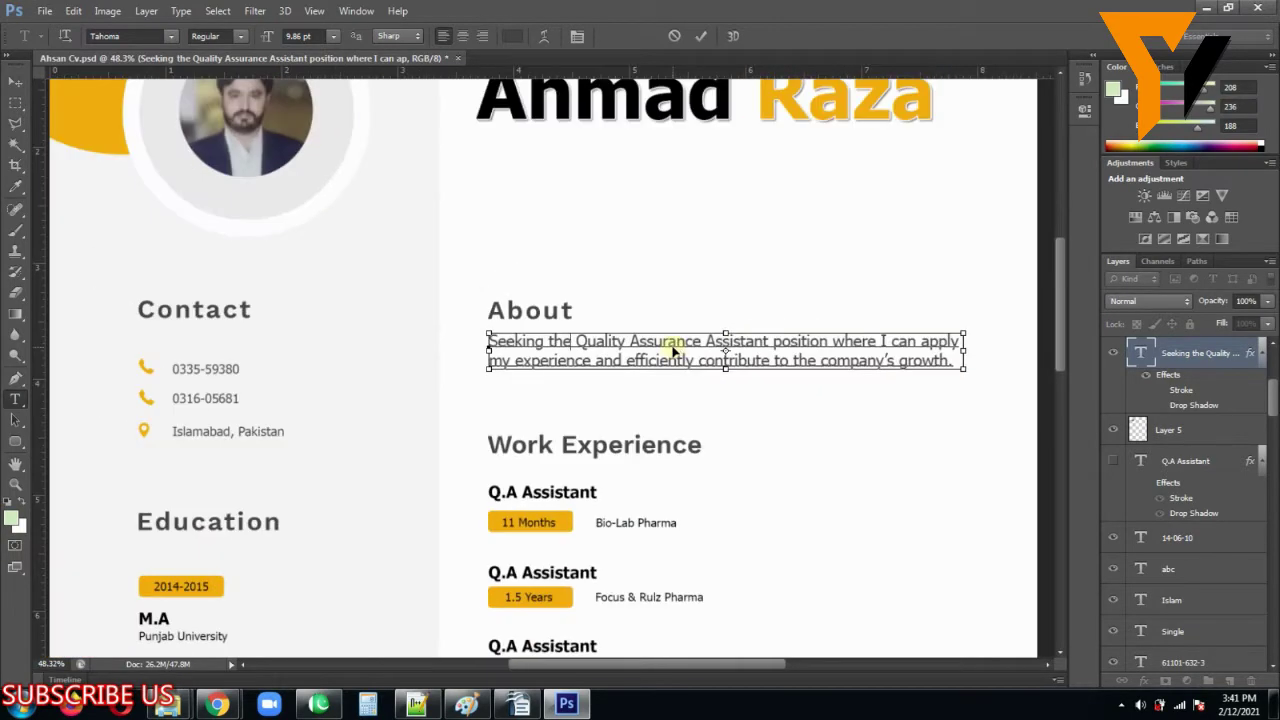
key(ctrl+a)
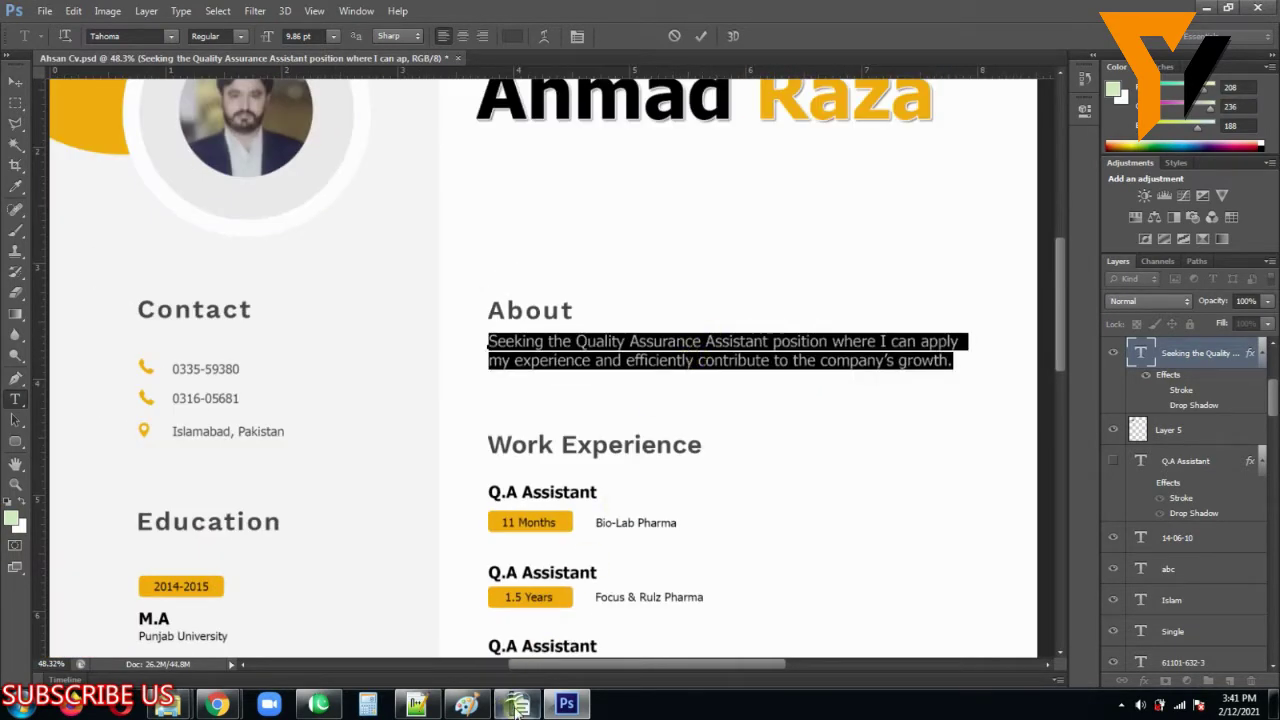
Step: Switch to OpenOffice Writer, copy the paragraph under OBJECTIVE and format it as 12 pt, left-aligned text
click(517, 705)
scroll(440, 350, up, 1)
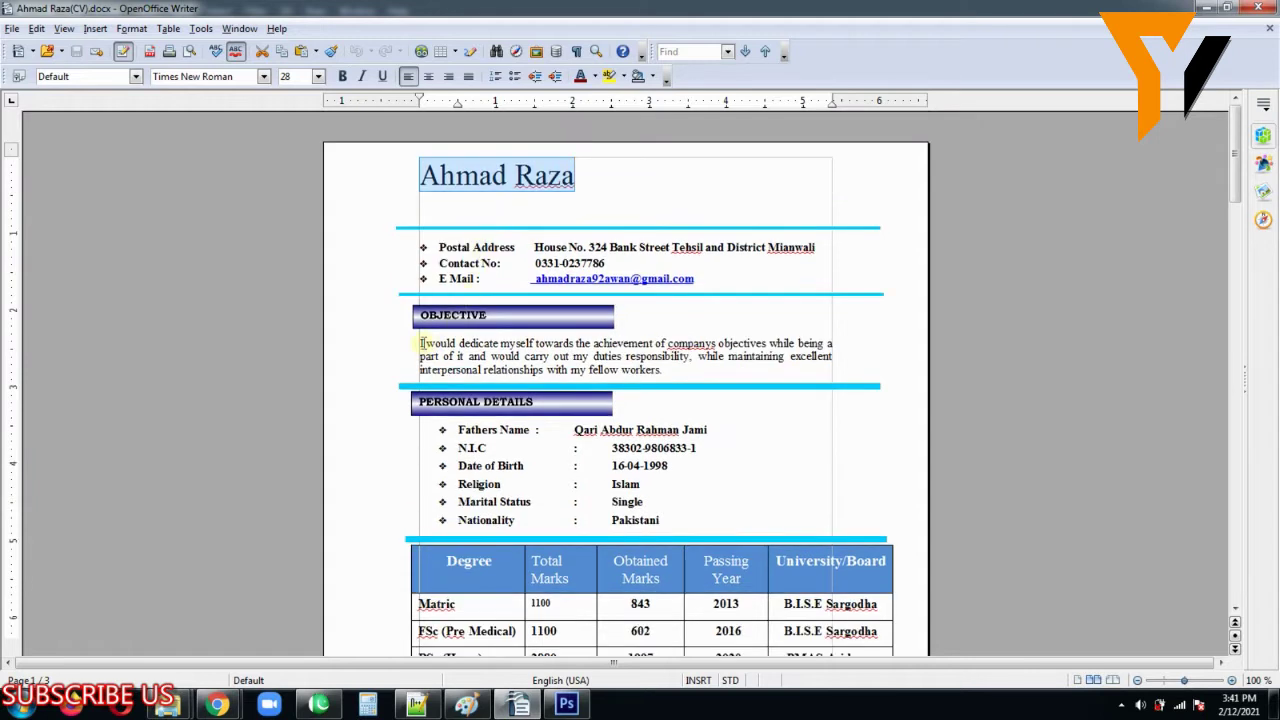
triple_click(421, 343)
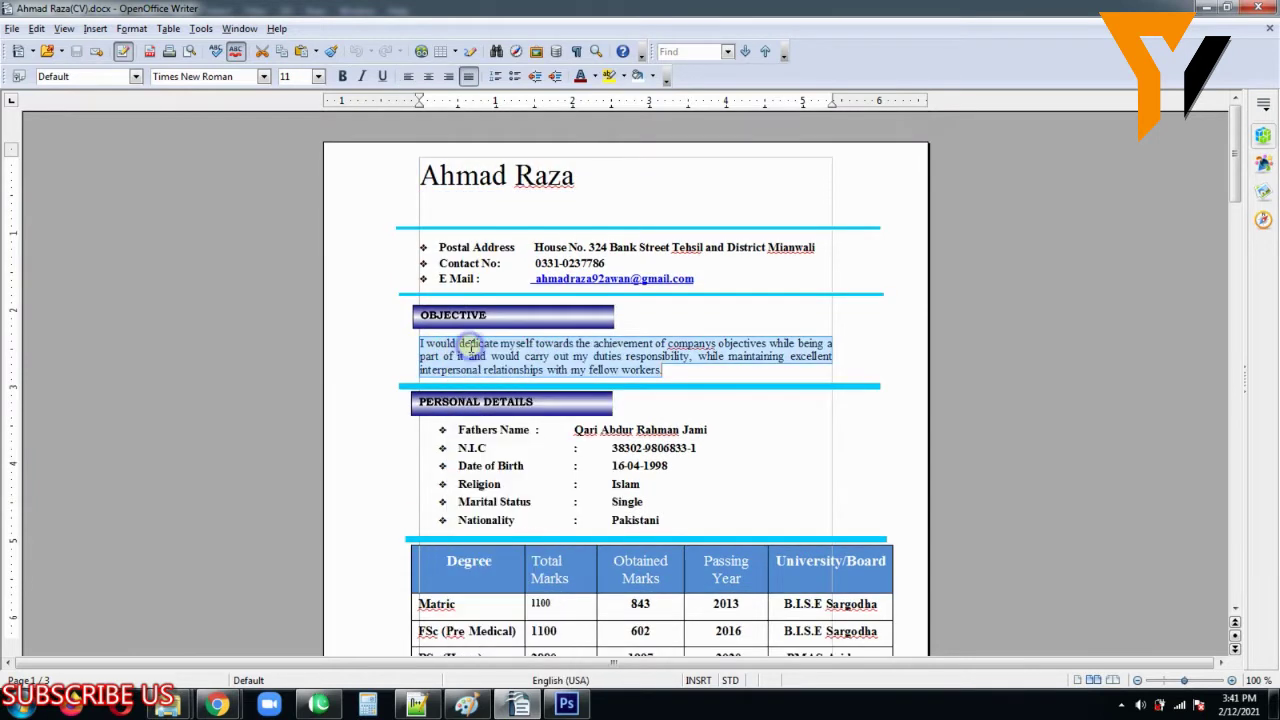
key(ctrl+bracketright)
right_click(470, 347)
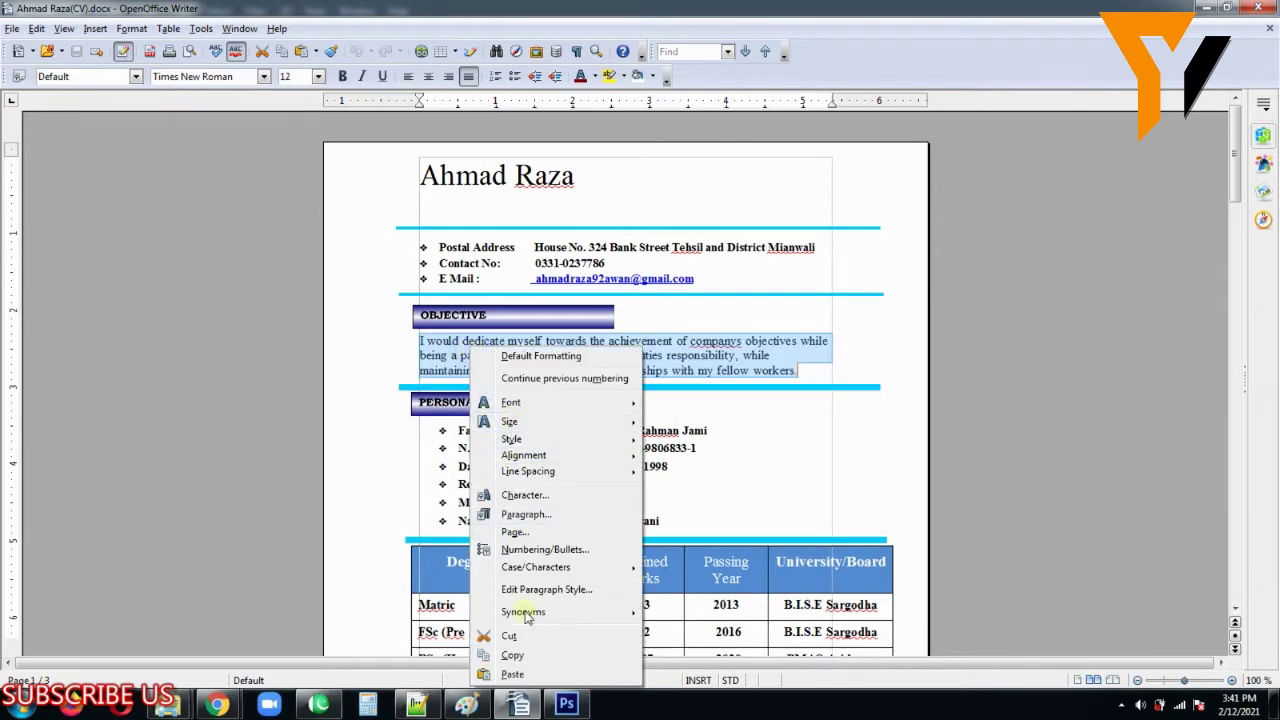
click(513, 655)
key(ctrl+l)
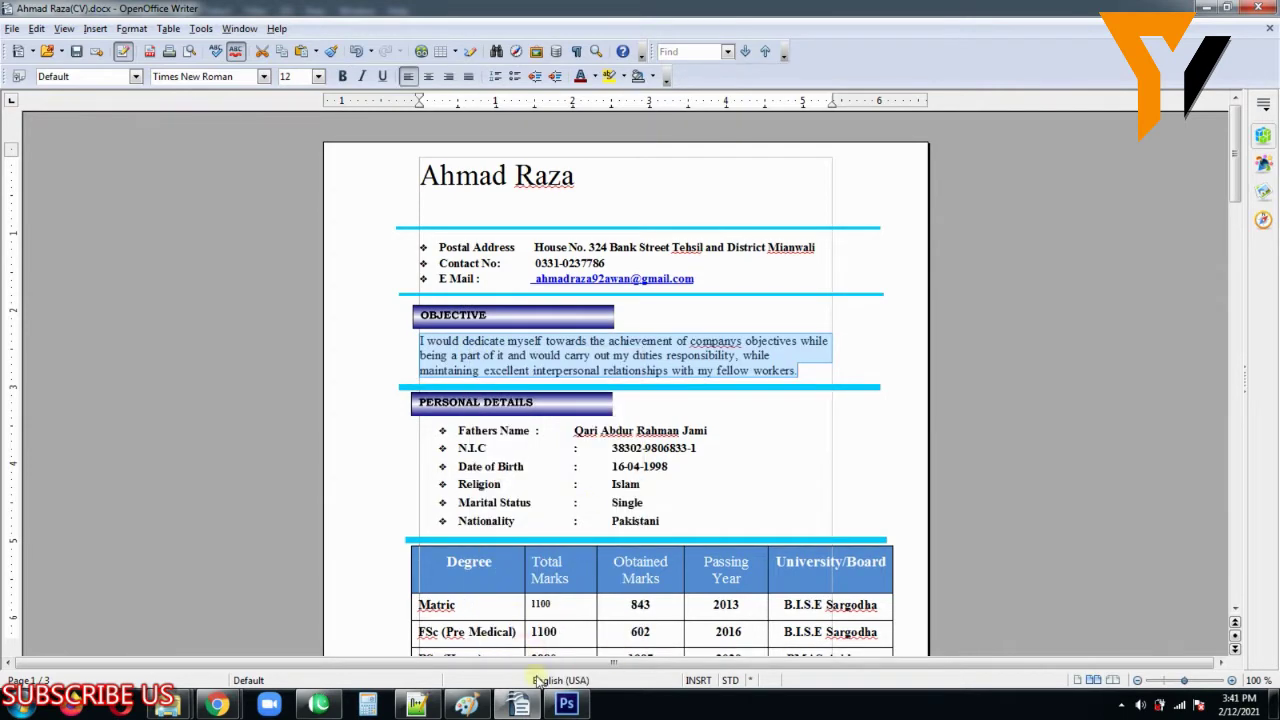
Step: Switch back to Photoshop, replace the About paragraph with the copied objective text and break its lines after "companys", "duties" and "relationships"
click(566, 704)
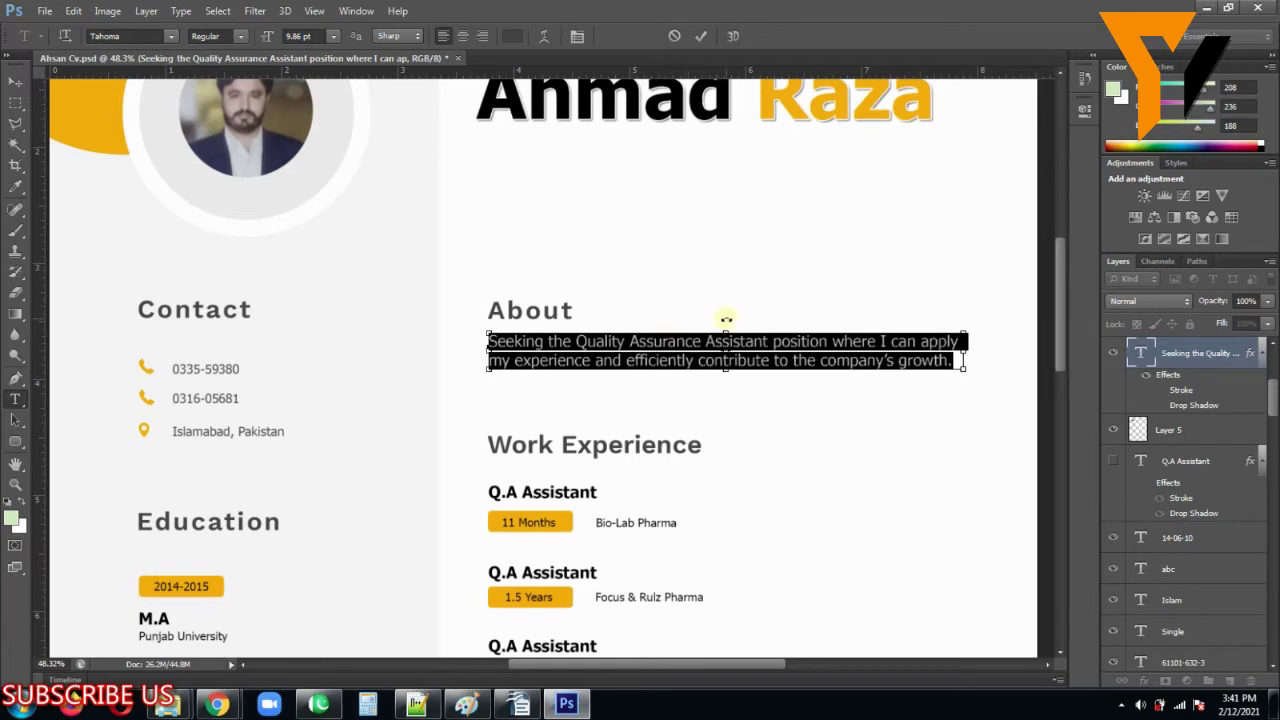
key(ctrl+v)
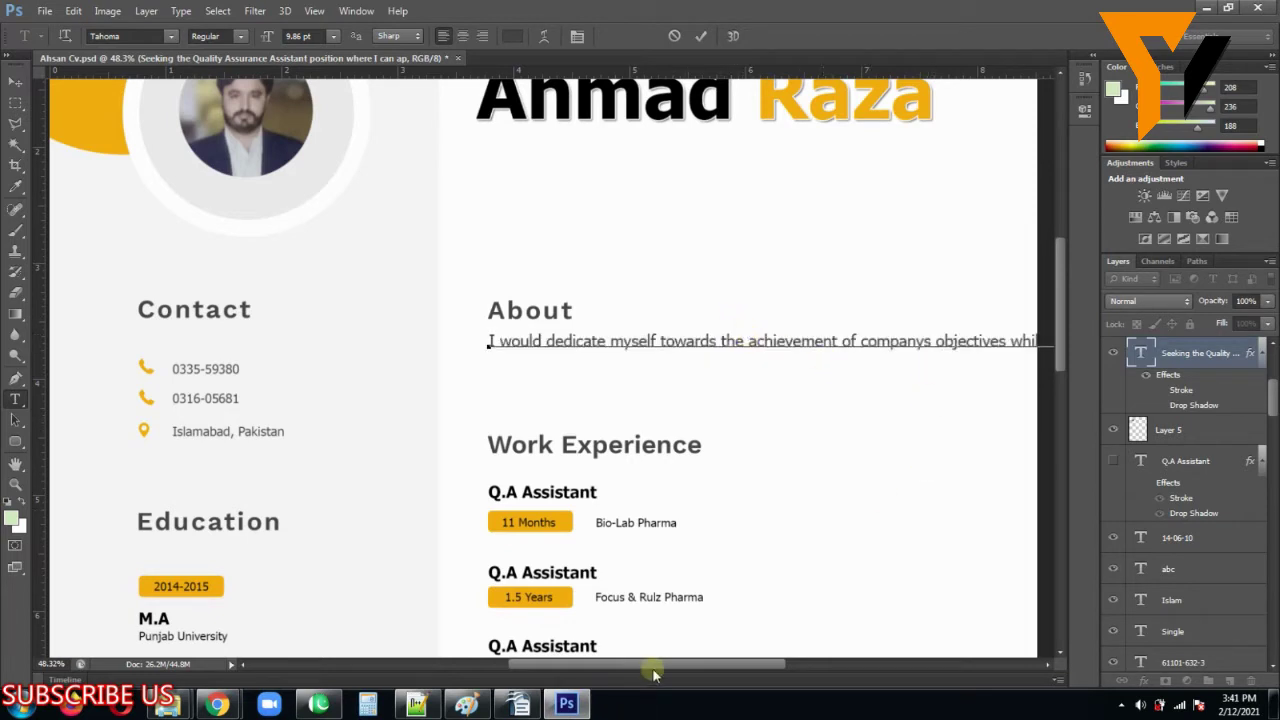
drag(652, 668, 708, 666)
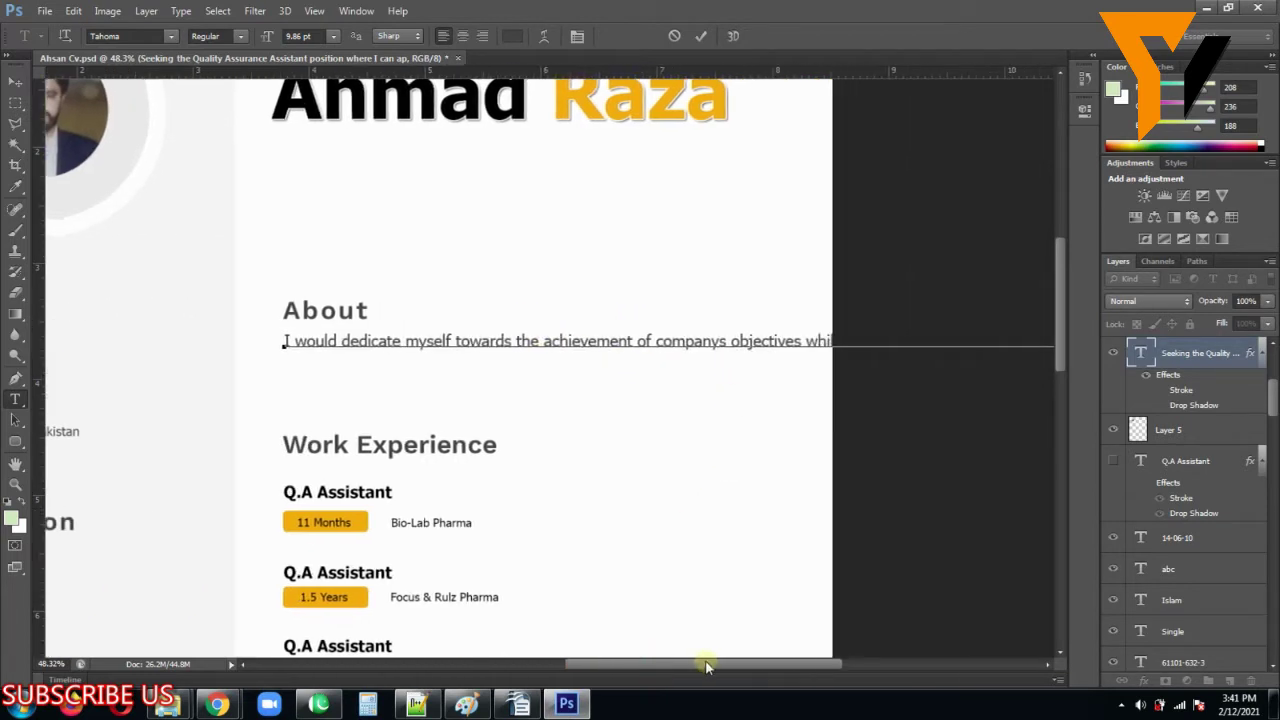
click(733, 341)
key(Return)
click(741, 364)
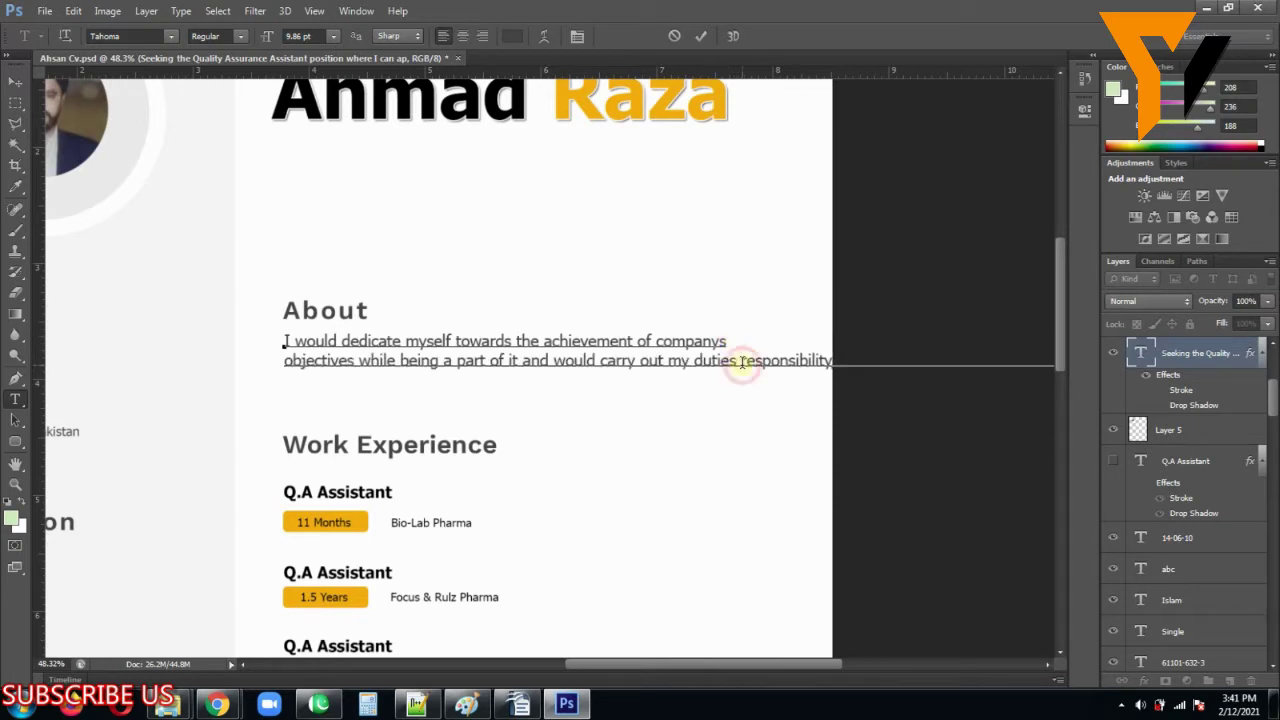
key(Return)
click(766, 379)
key(Return)
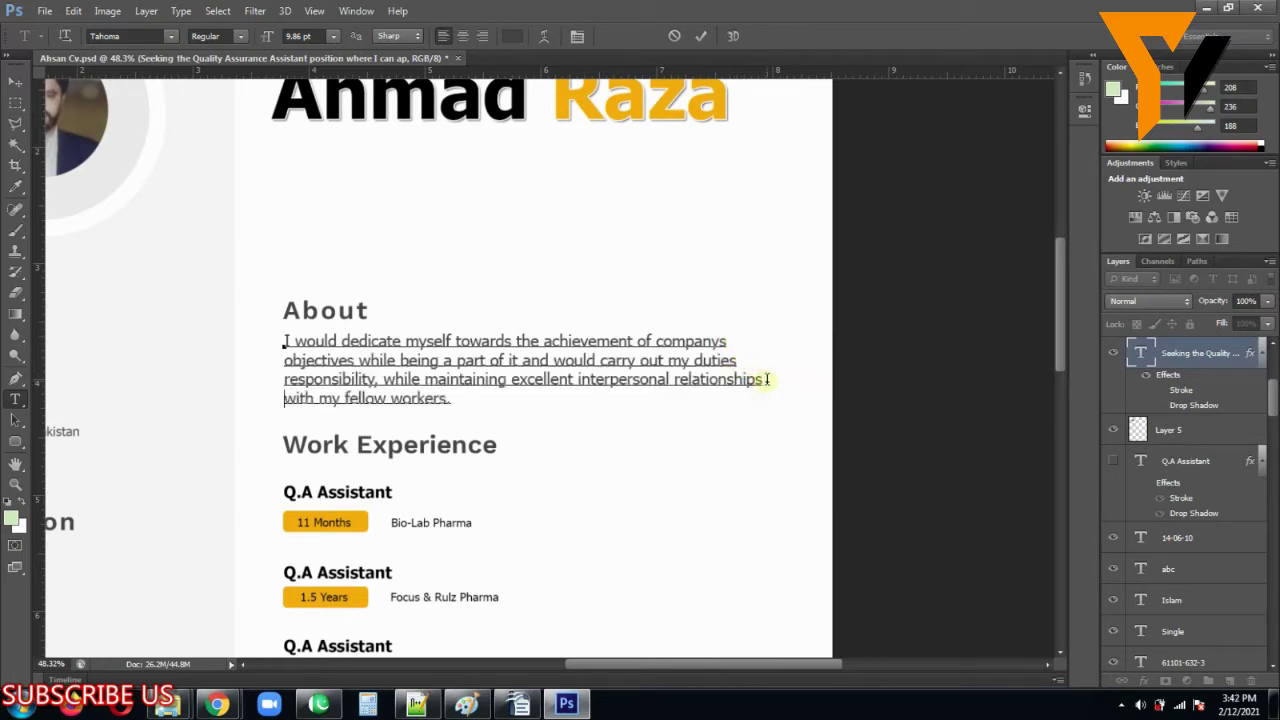
click(15, 80)
Step: Marquee-select the About heading on Layer 1 and move it straight up, away from the paragraph
scroll(295, 284, up, 1)
scroll(297, 284, up, 1)
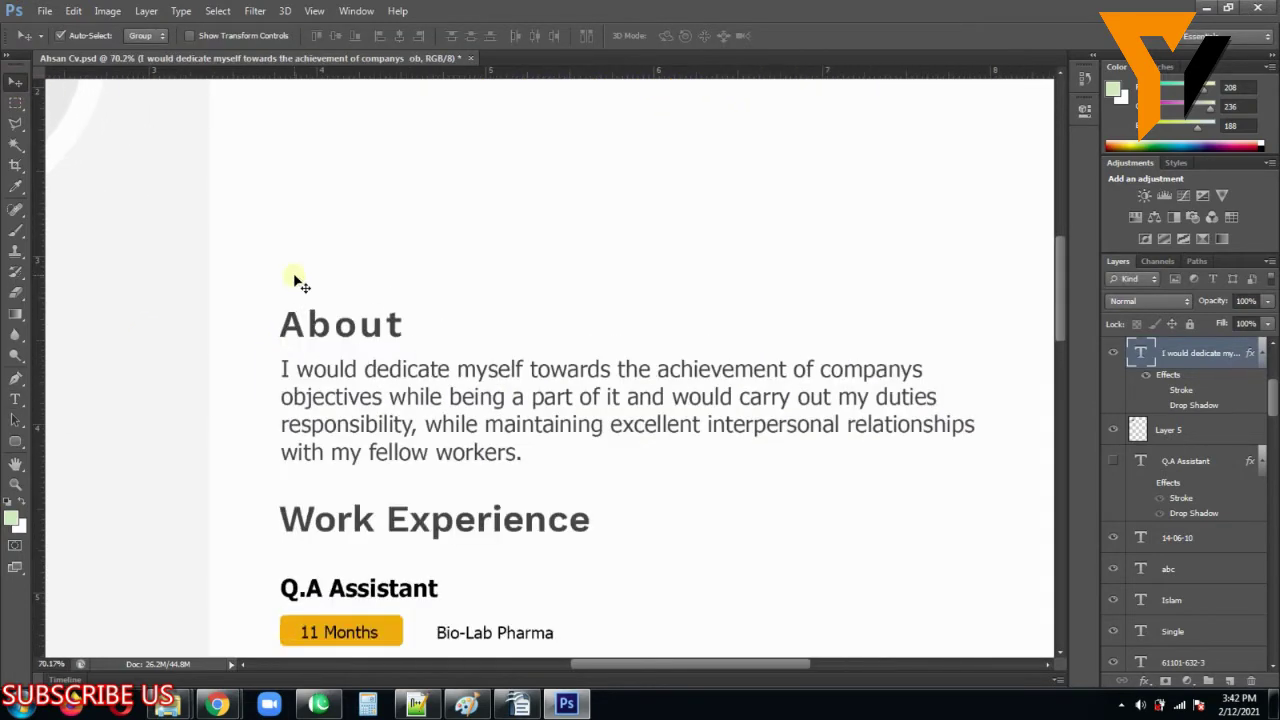
click(320, 332)
key(m)
drag(262, 296, 387, 277)
key(v)
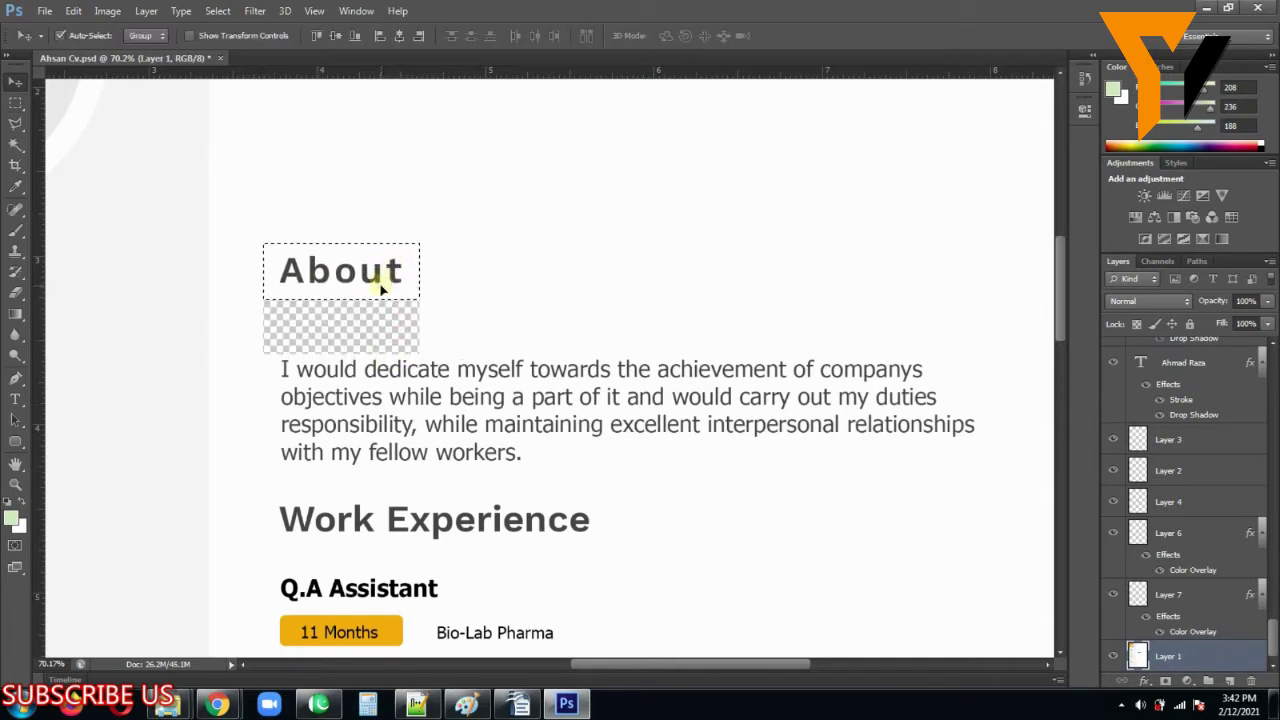
Step: Paint over the transparent gap below the About heading with the sampled background colour using the Brush, and deselect
key(b)
alt+click(423, 309)
mouse_move(385, 340)
mouse_down()
mouse_move(412, 303)
mouse_move(347, 317)
mouse_move(261, 309)
mouse_move(286, 333)
mouse_move(264, 348)
mouse_move(371, 346)
mouse_up()
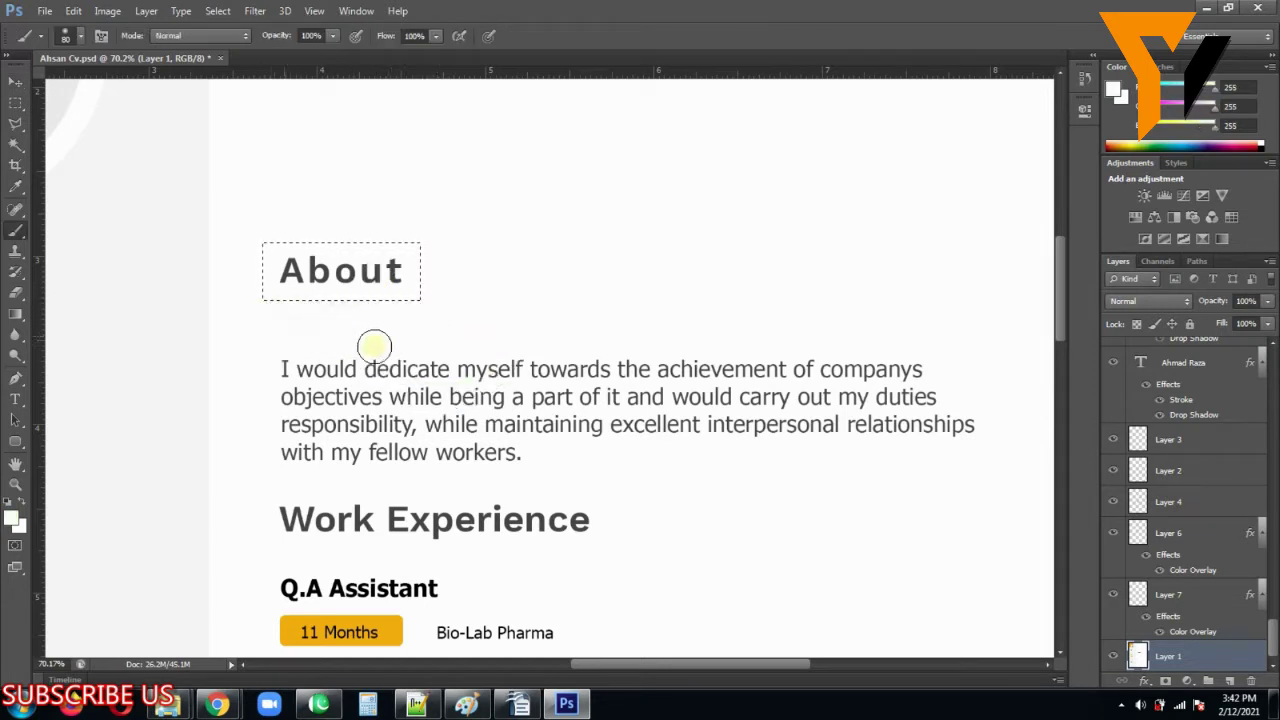
key(ctrl+d)
Step: Move the four-line objective paragraph up so it sits directly beneath the About heading
key(v)
drag(400, 371, 406, 312)
scroll(409, 322, down, 2)
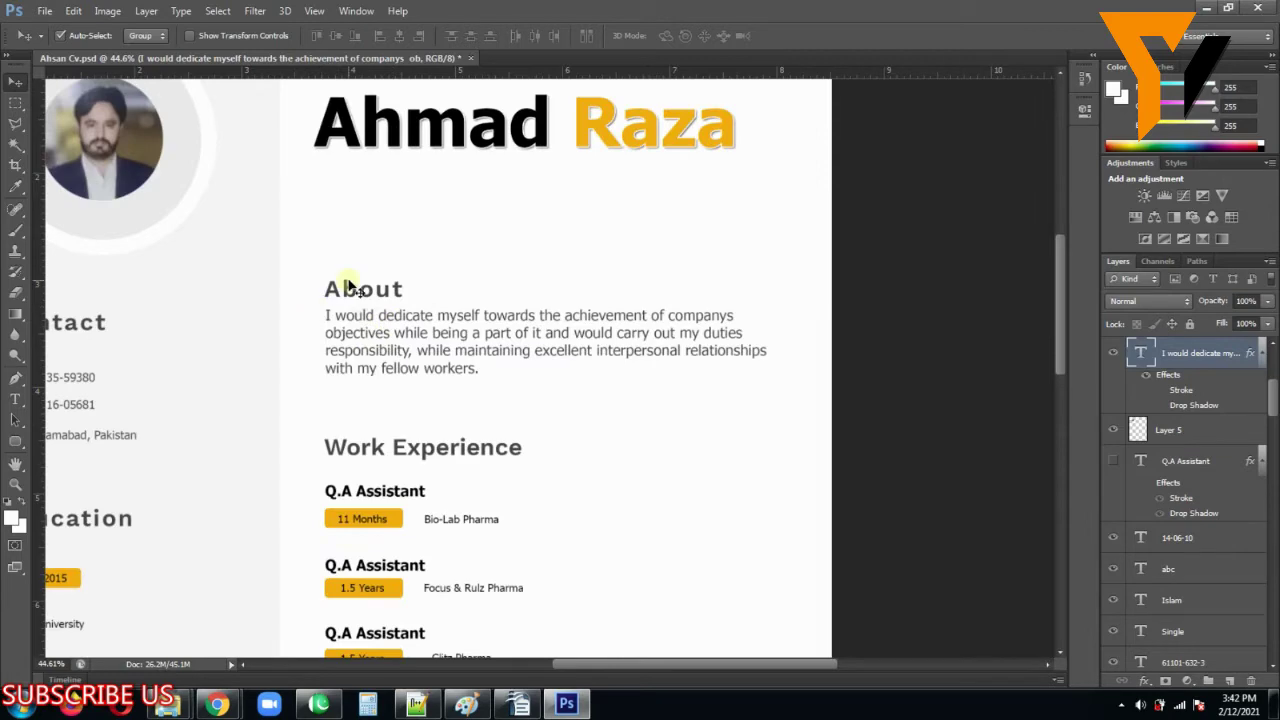
scroll(350, 285, down, 1)
scroll(355, 288, up, 2)
drag(381, 328, 389, 331)
scroll(391, 333, down, 1)
scroll(391, 333, down, 1)
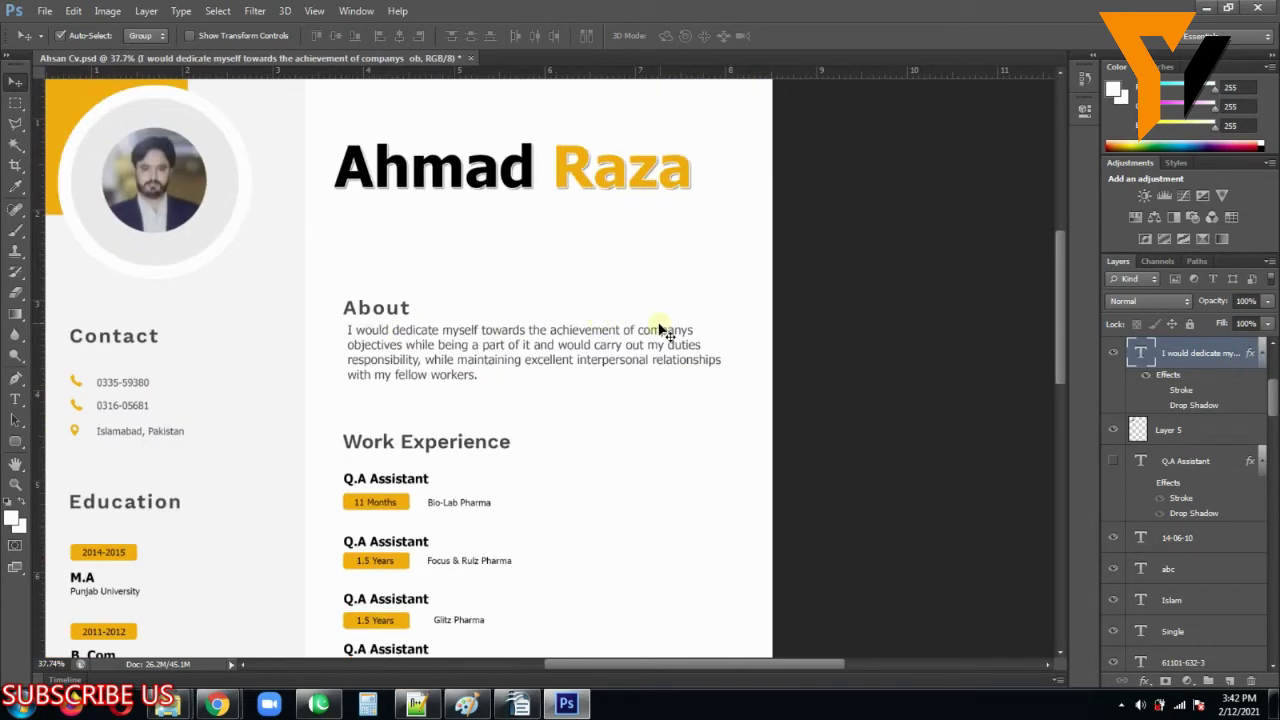
Step: Widen the first line of the About paragraph with an extra space before "of" and another before "companys"
scroll(676, 333, up, 3)
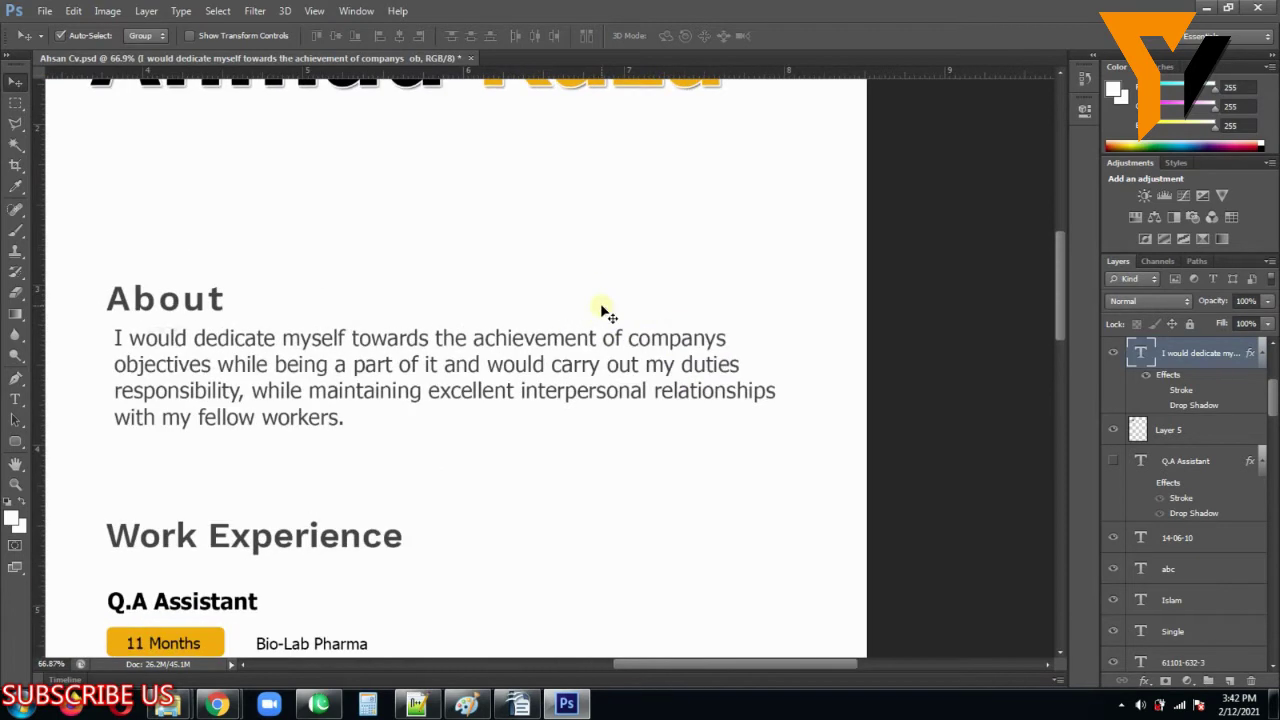
key(t)
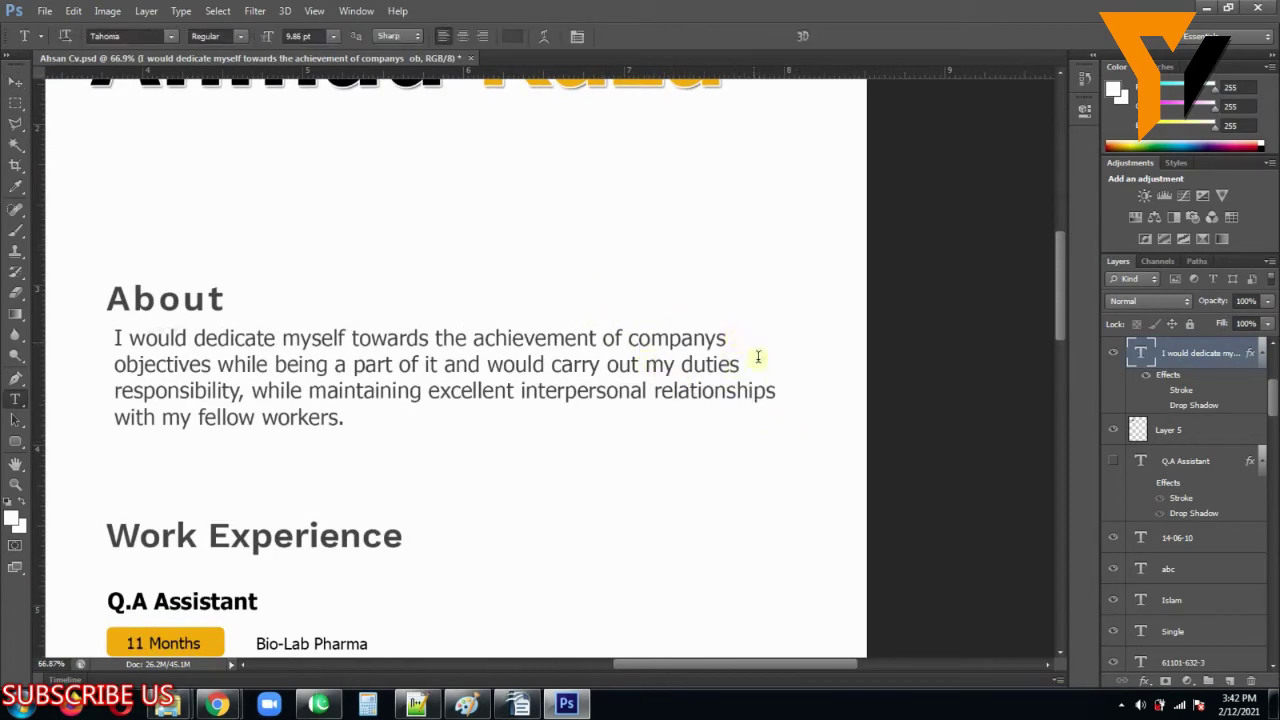
click(636, 348)
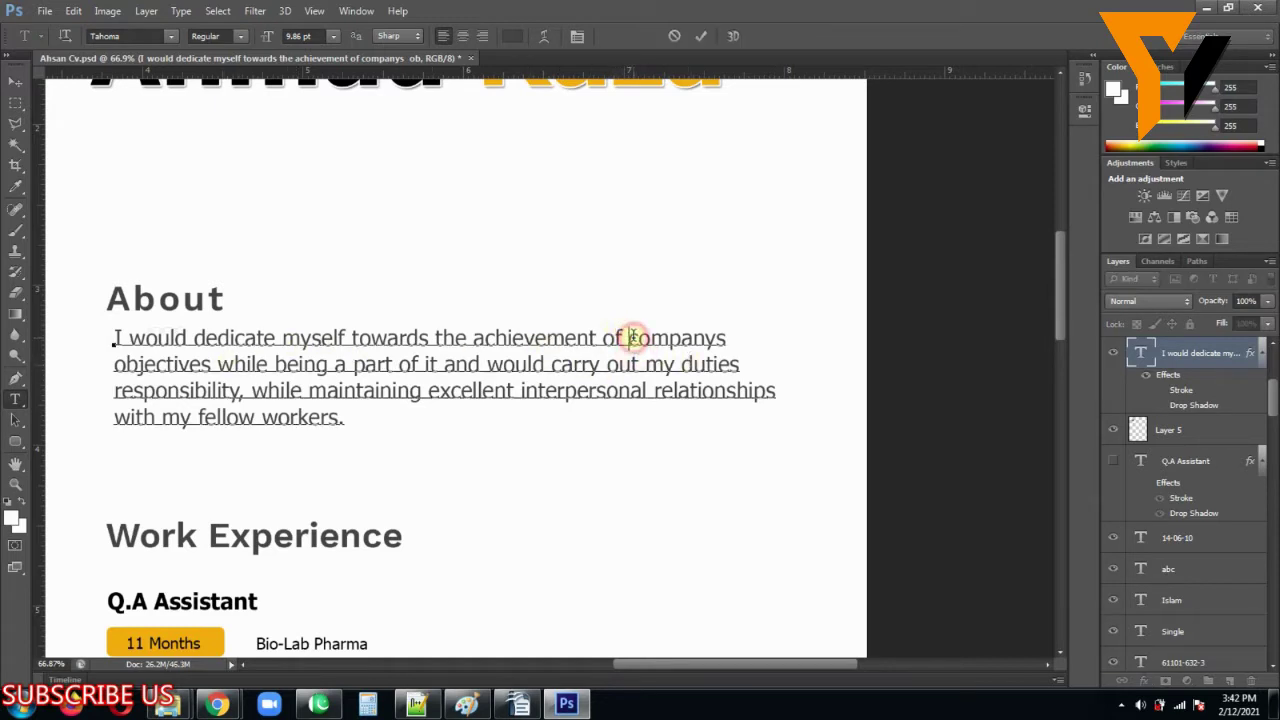
click(600, 338)
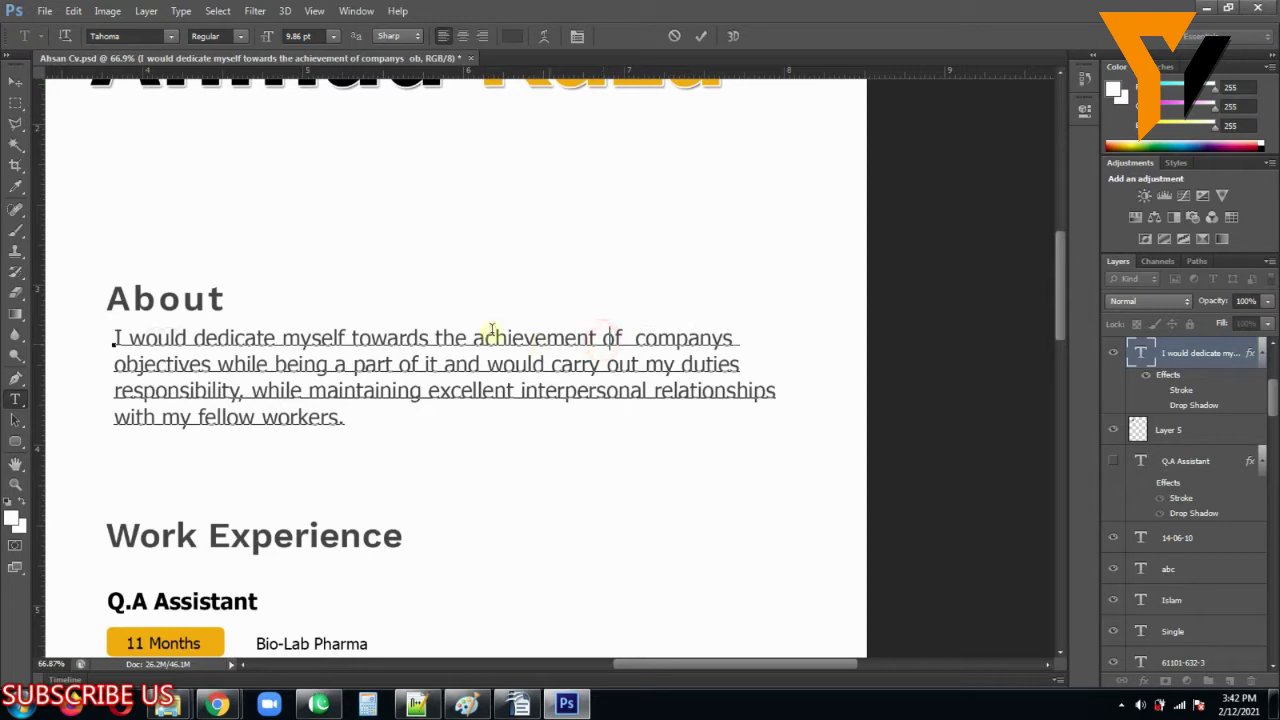
click(470, 338)
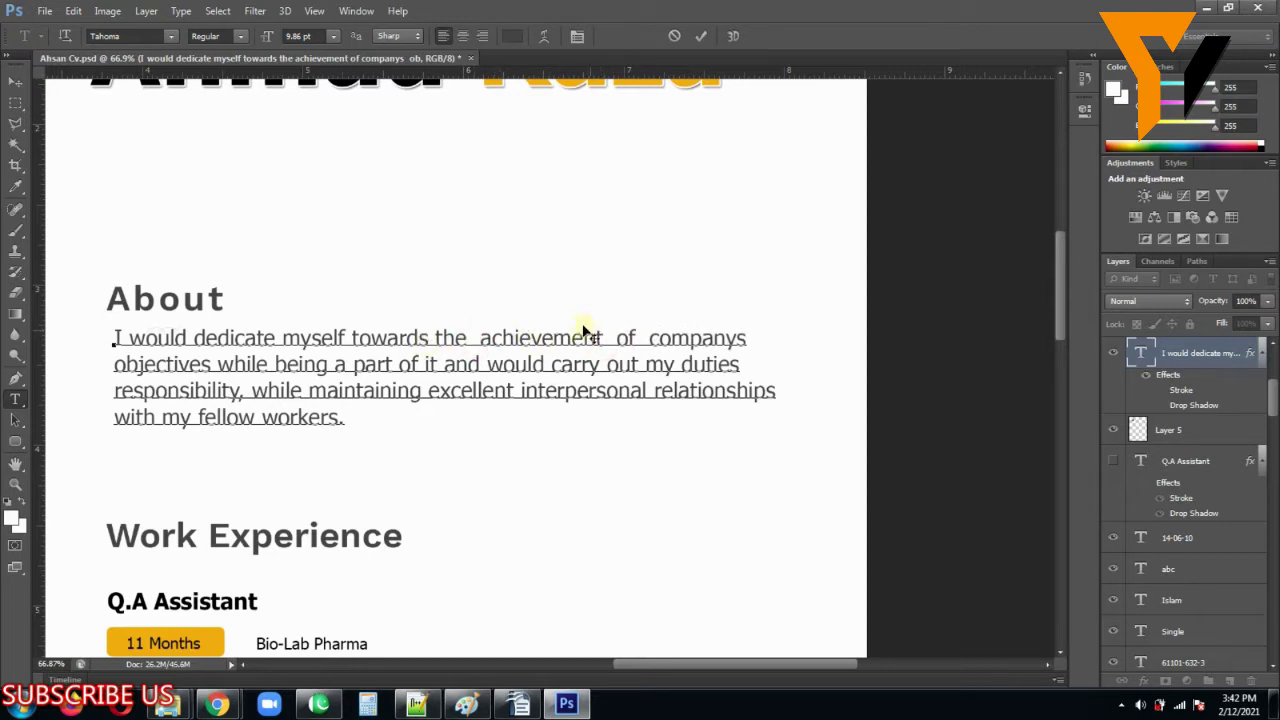
key(BackSpace)
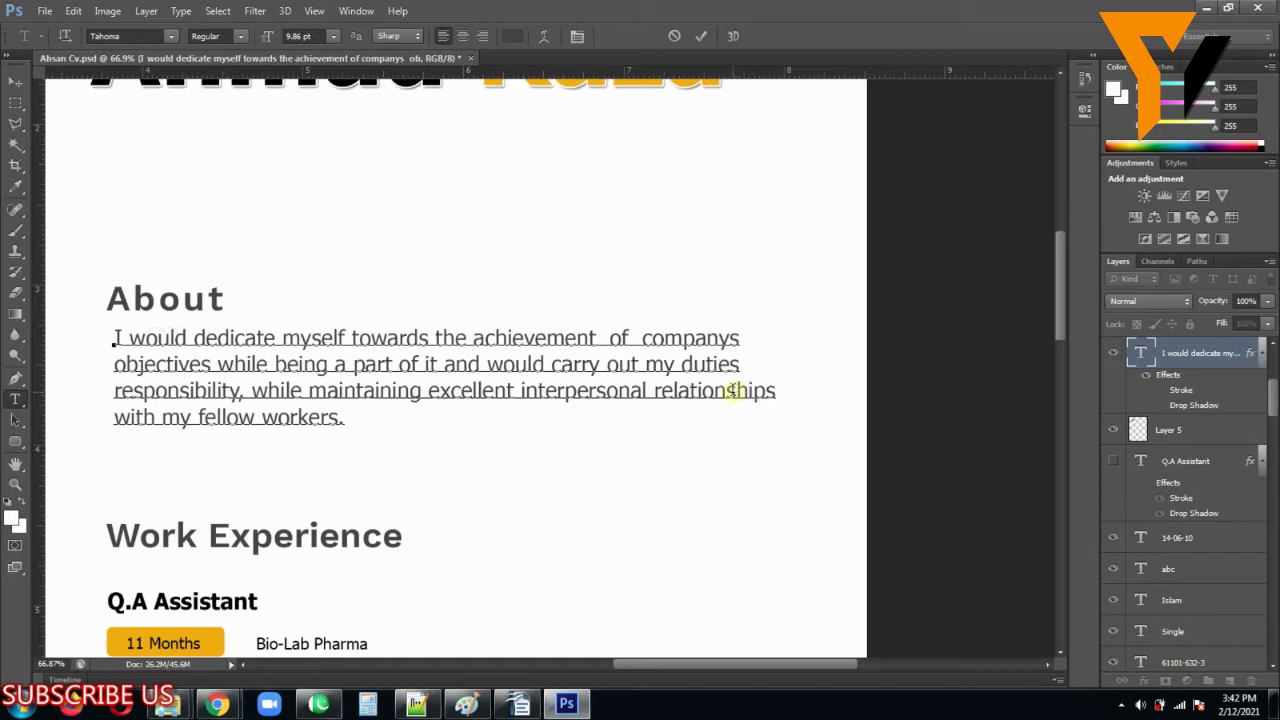
Step: Hyphenate "relationships" as "relations-" at the end of the third line and join "hips" to the start of "with my fellow workers."
text(-)
key(Return)
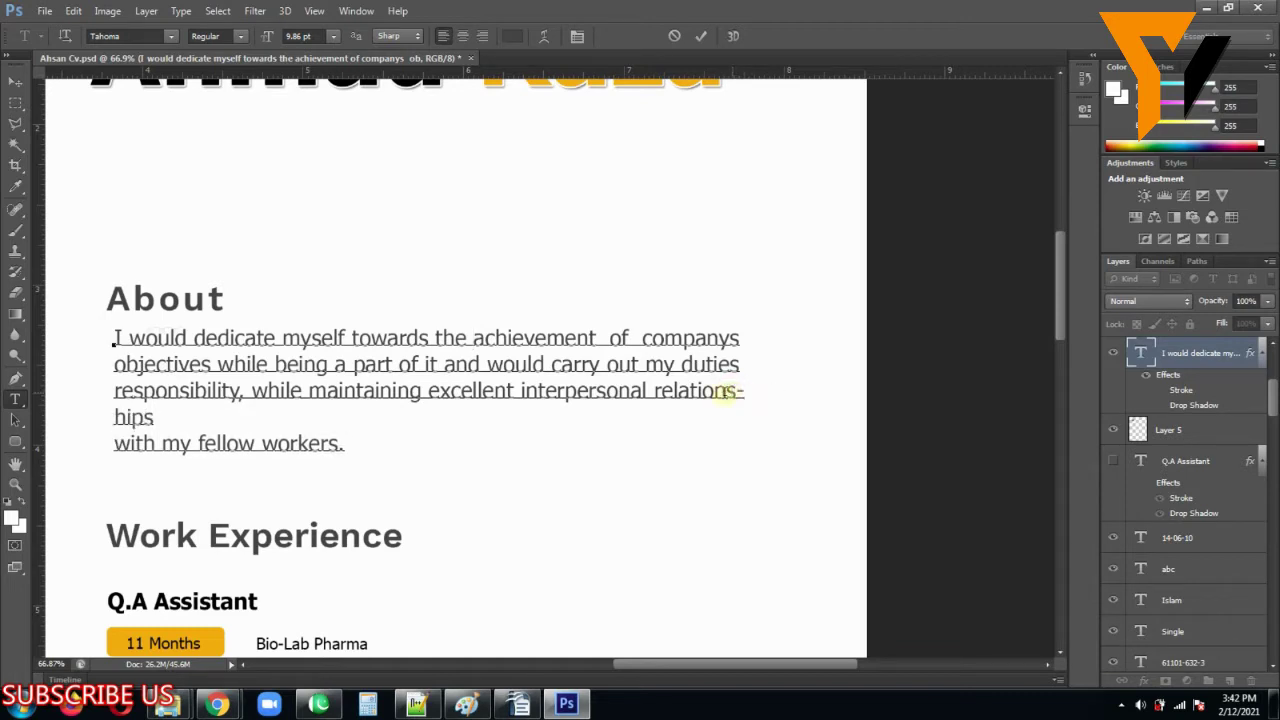
key(Delete)
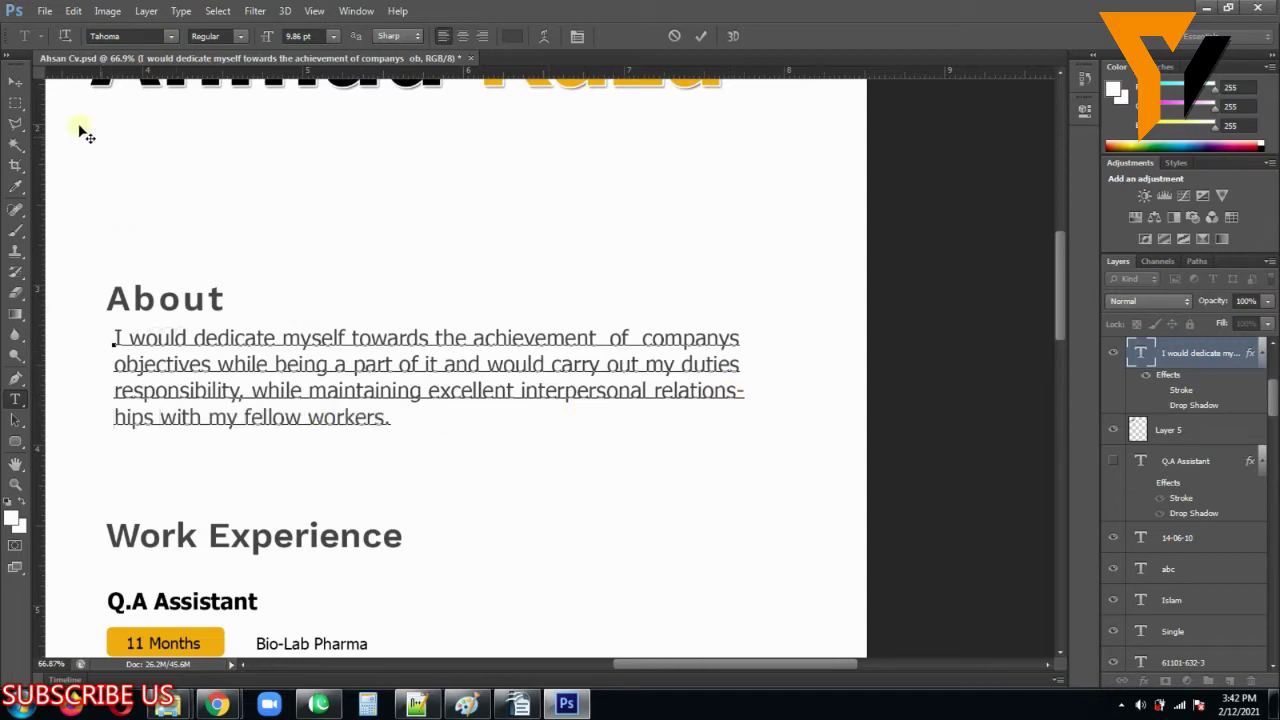
click(15, 81)
Step: Move the objective paragraph so its left edge aligns with the About heading and it sits directly beneath it
scroll(337, 322, down, 2)
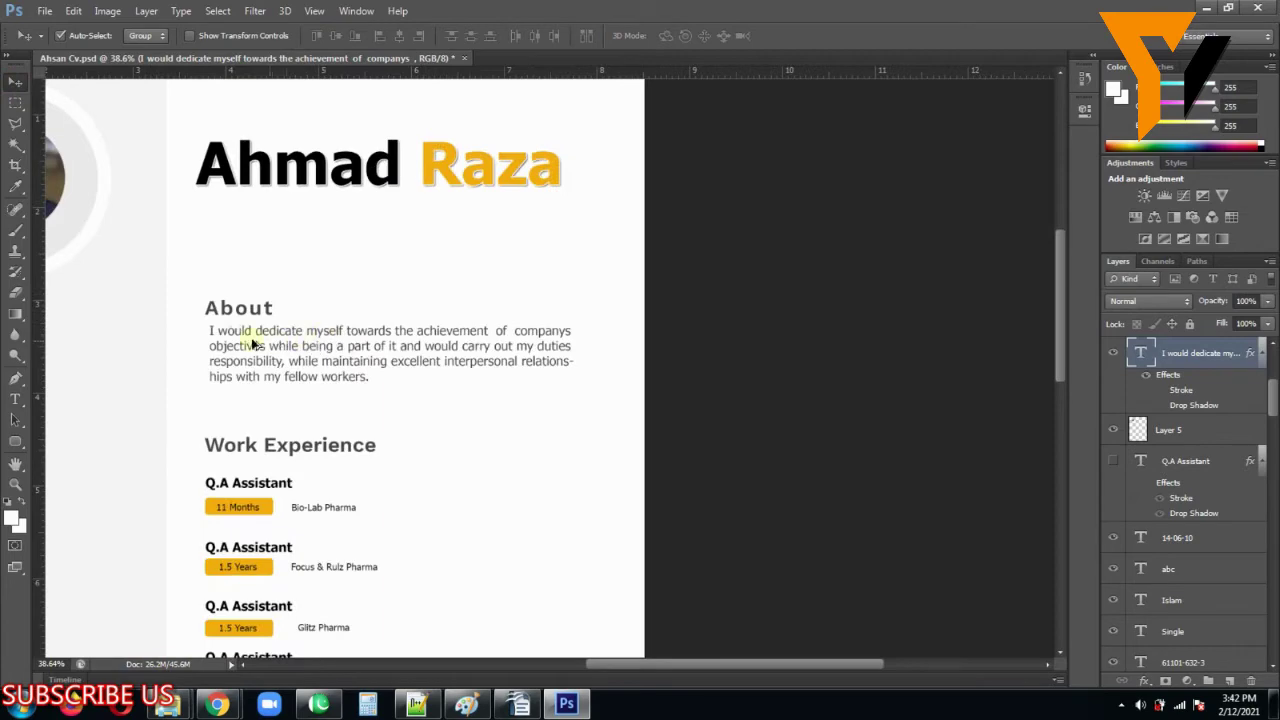
scroll(252, 343, up, 3)
drag(293, 343, 309, 363)
scroll(310, 370, down, 2)
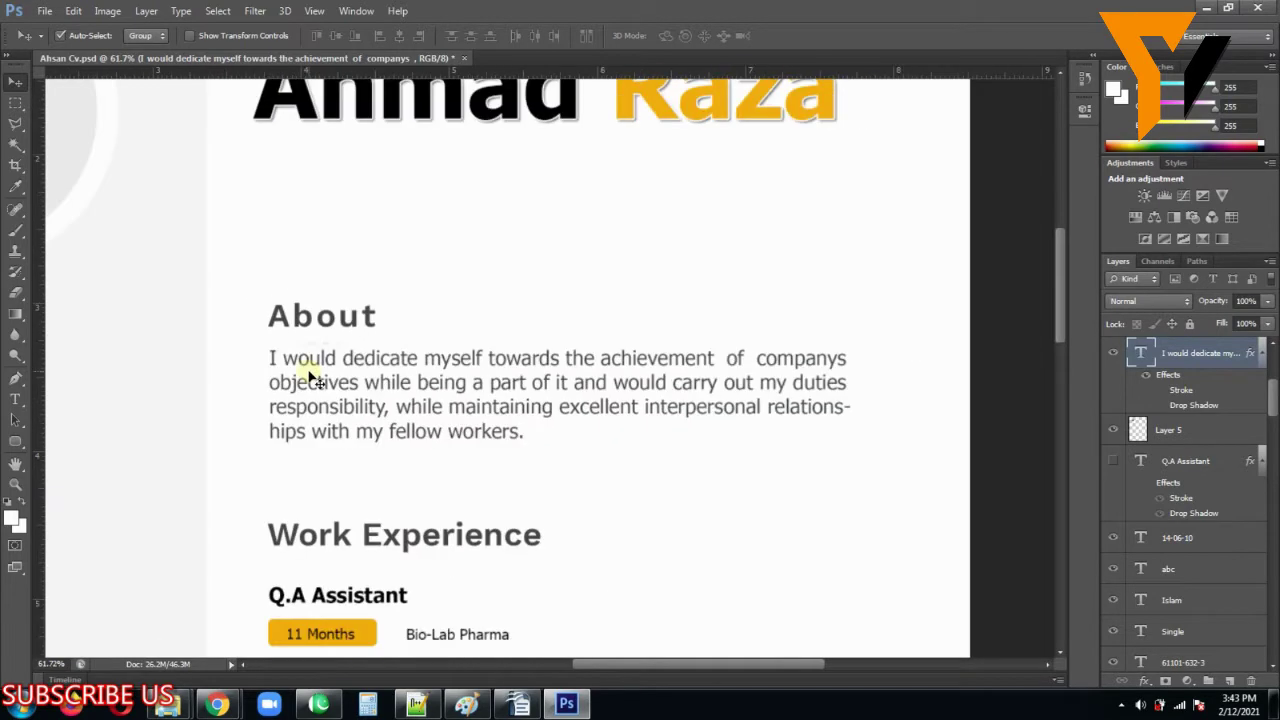
scroll(415, 318, up, 2)
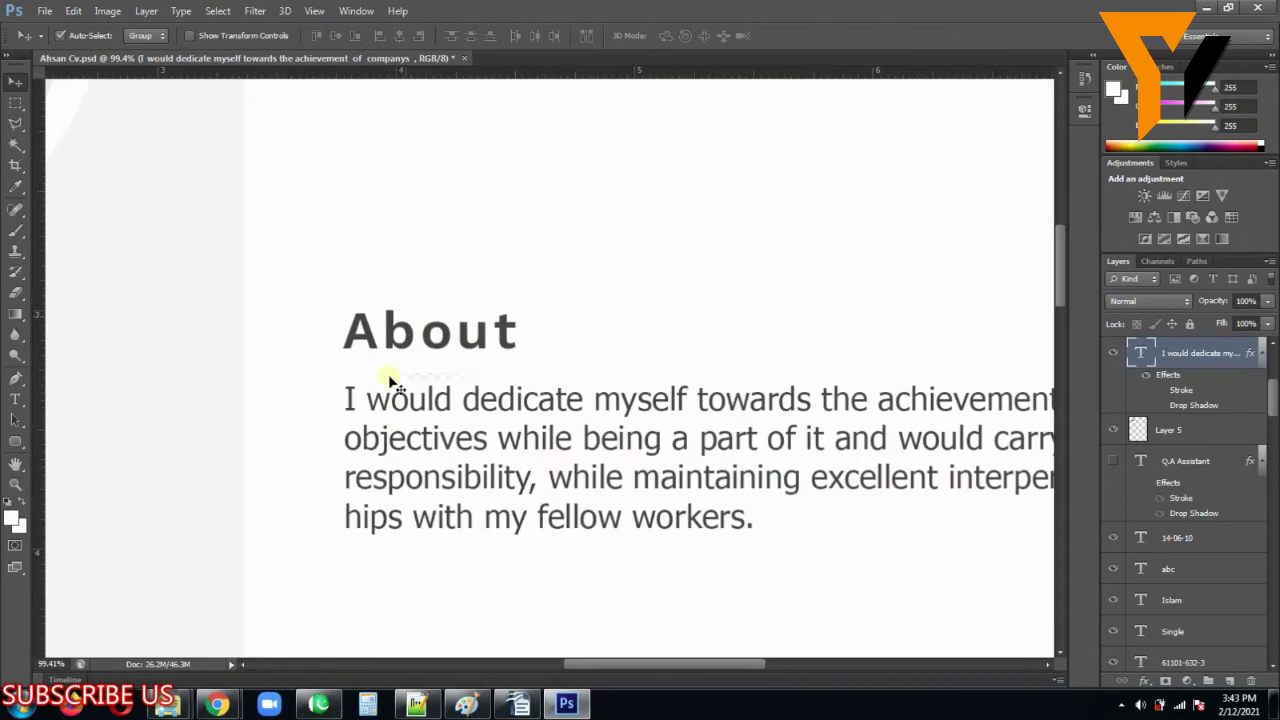
drag(430, 402, 424, 384)
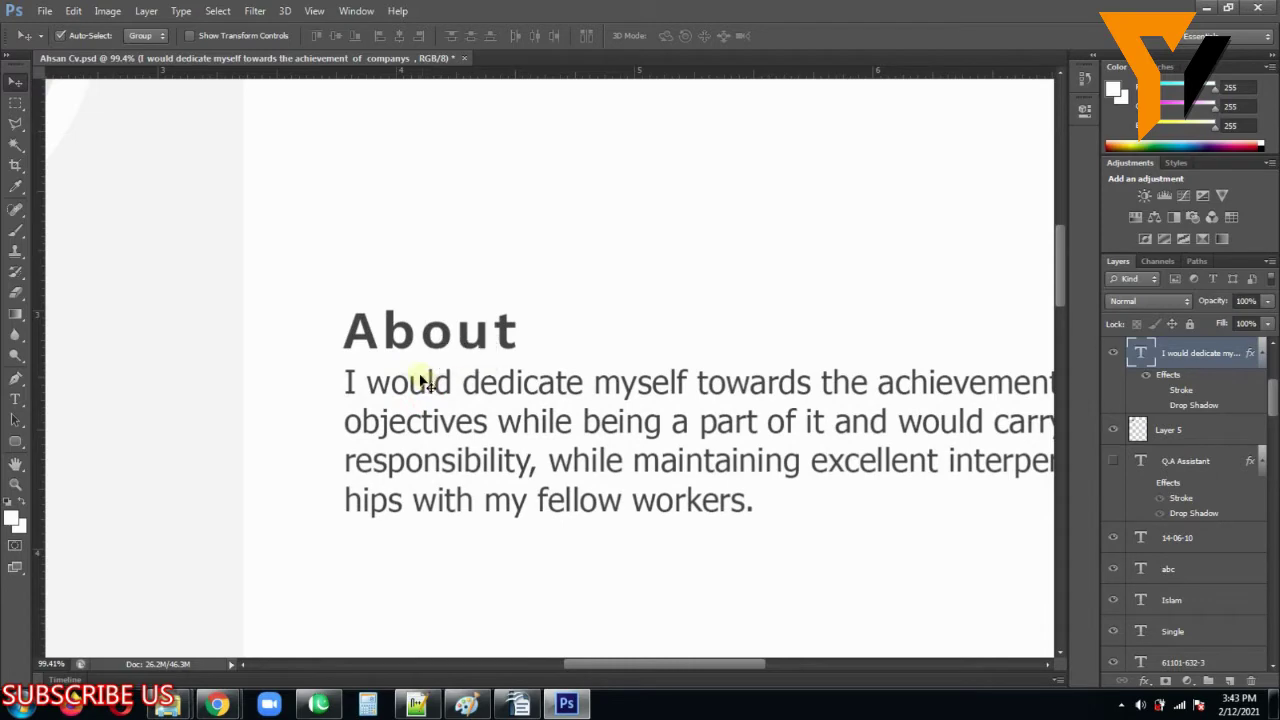
scroll(424, 381, down, 4)
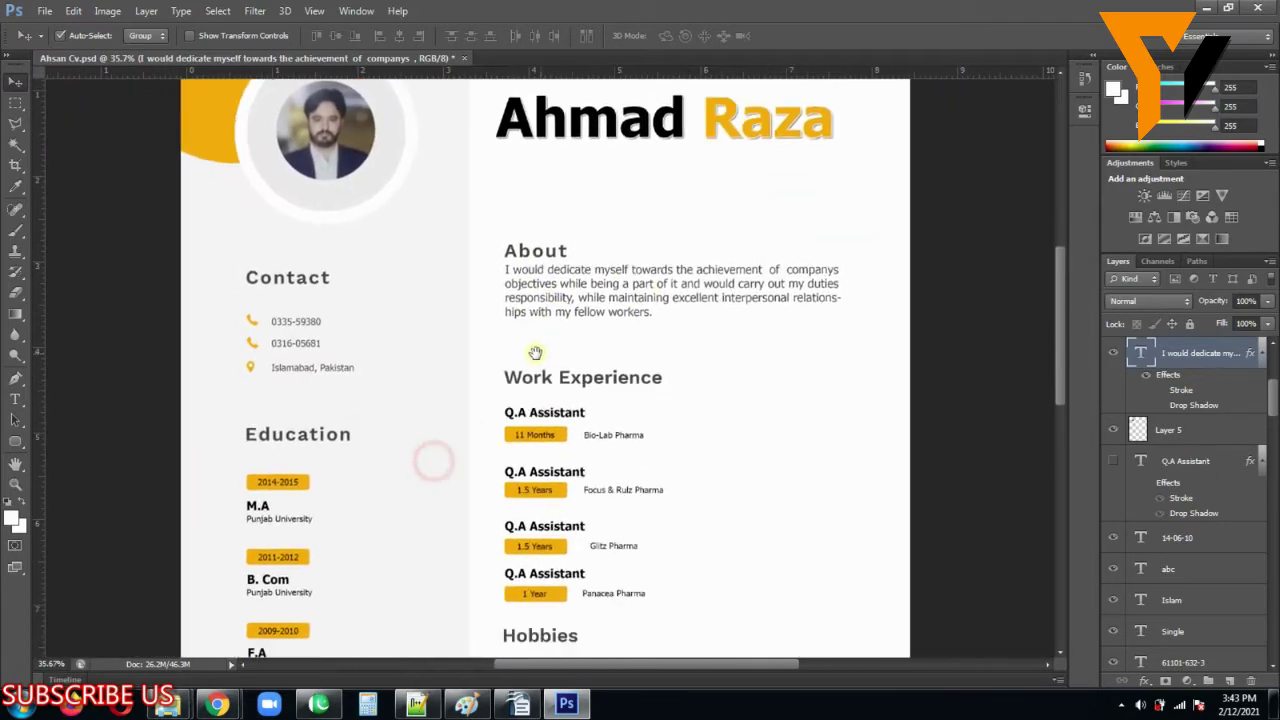
Step: Switch to the Writer document and copy the applicant's contact number from the header details
scroll(304, 433, up, 5)
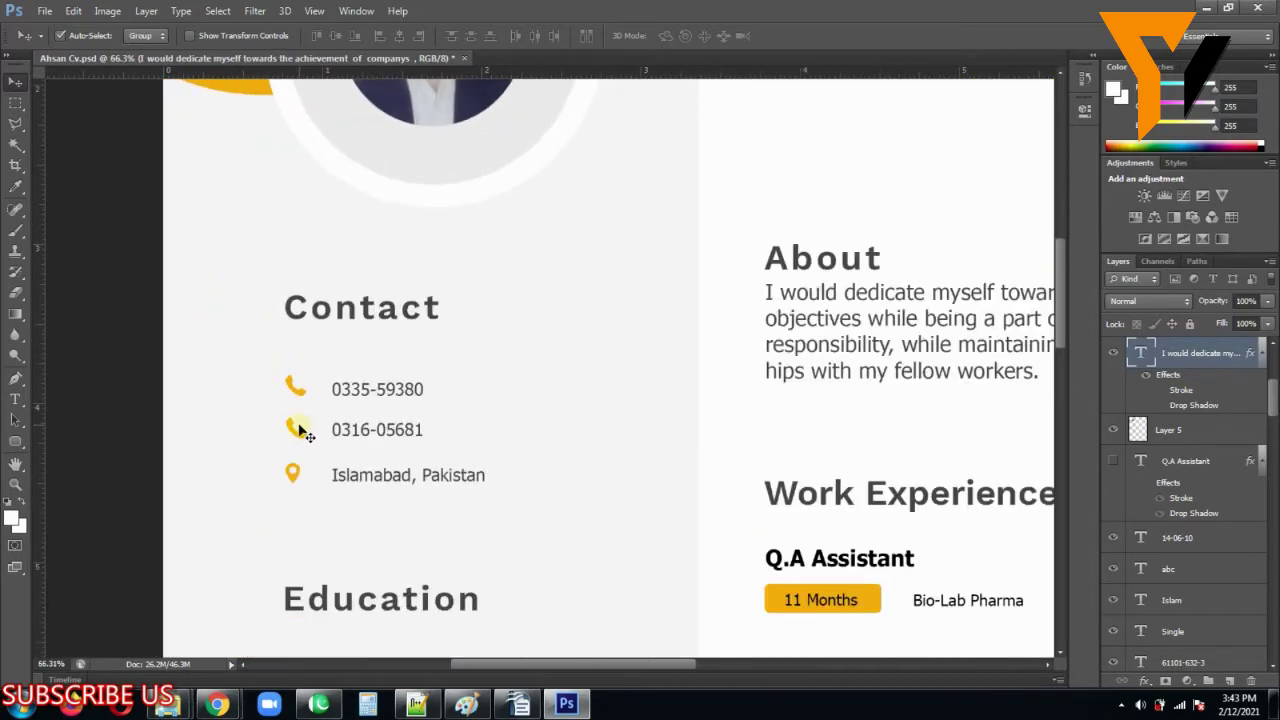
drag(378, 438, 432, 427)
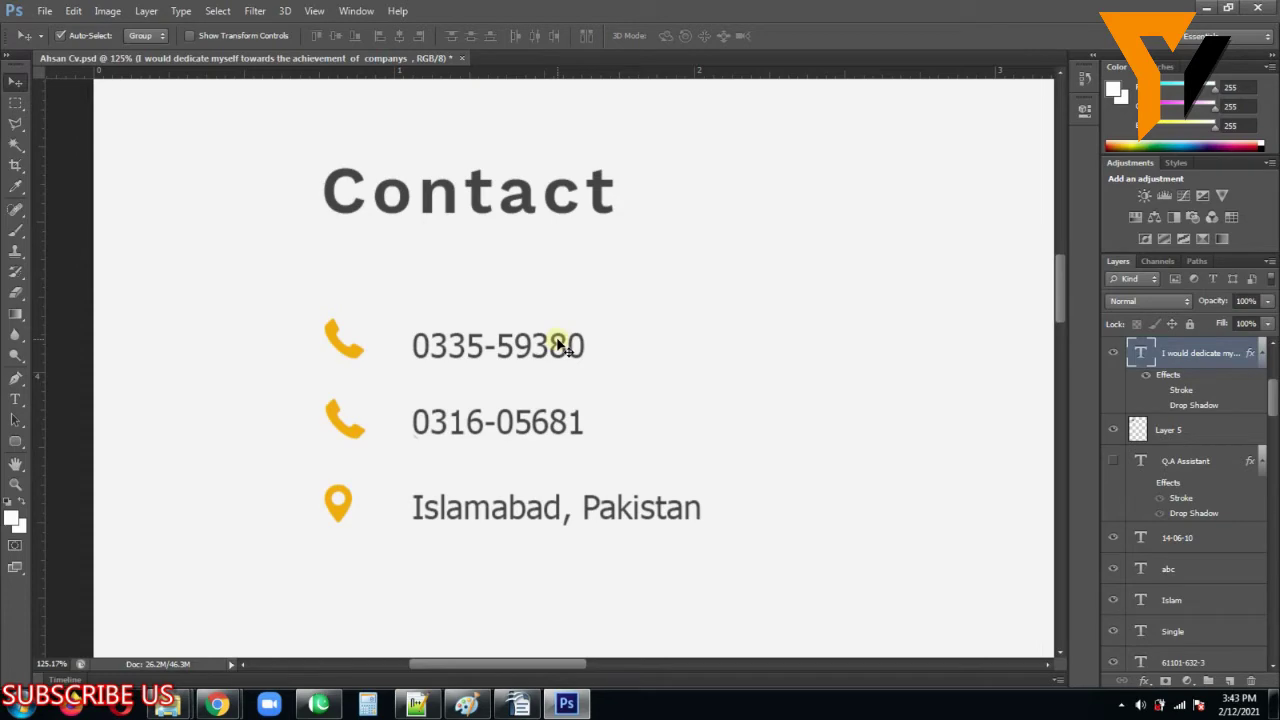
click(508, 705)
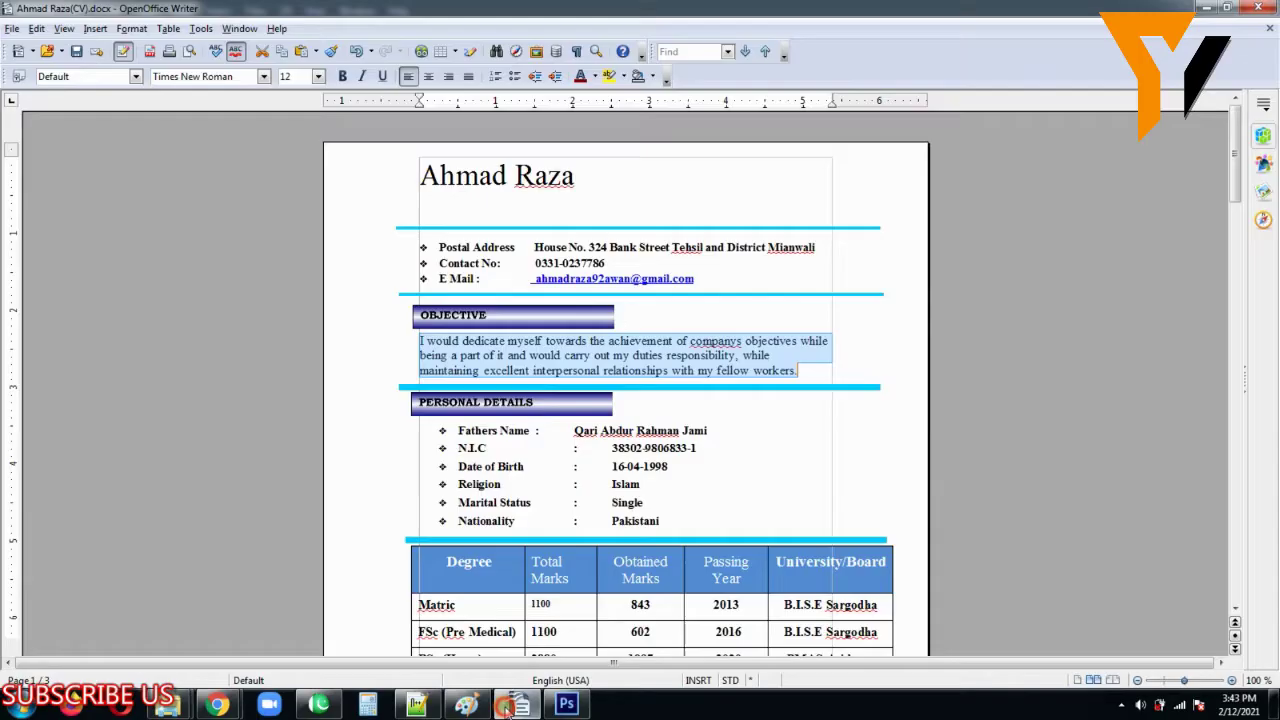
scroll(636, 443, down, 2)
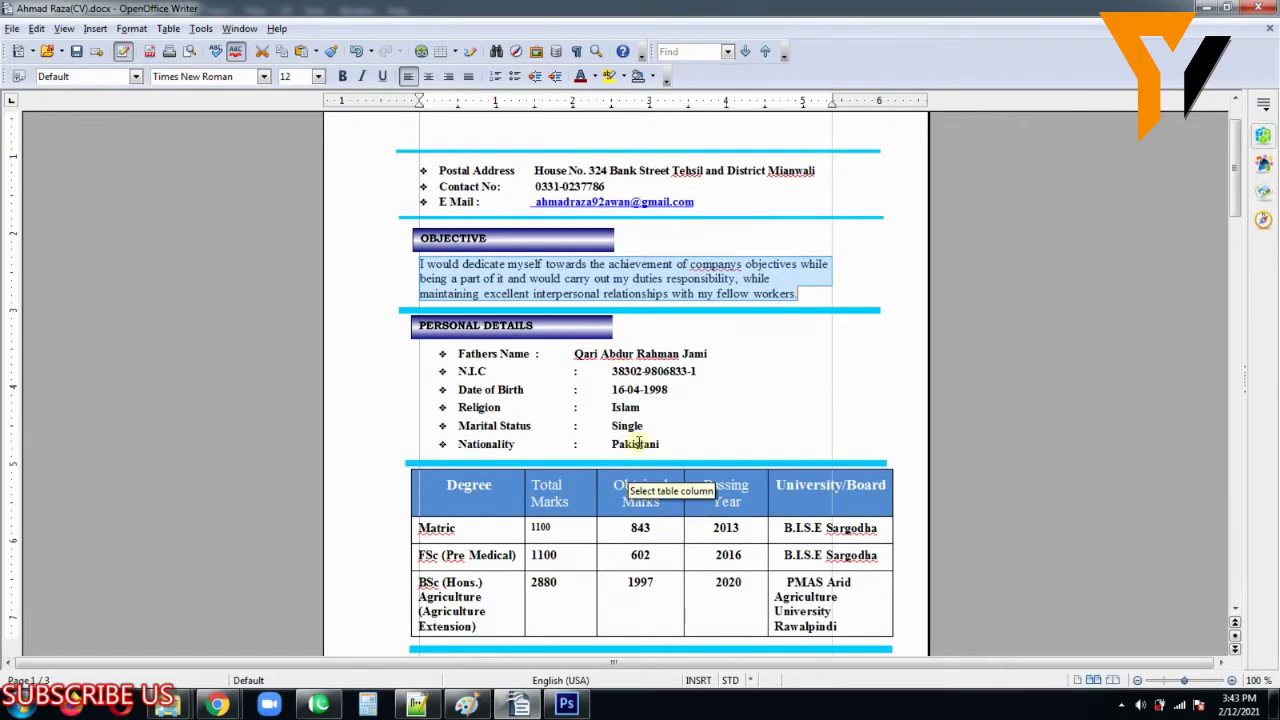
scroll(637, 440, down, 5)
scroll(637, 440, up, 6)
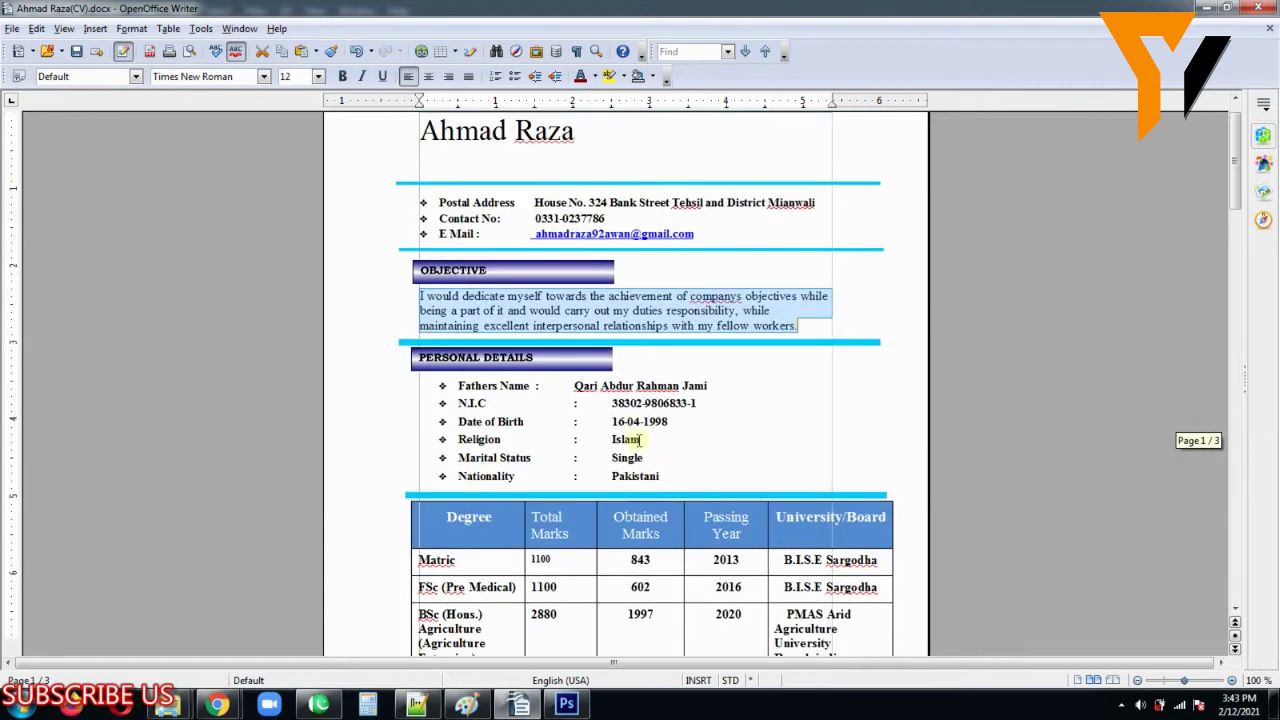
scroll(643, 457, up, 1)
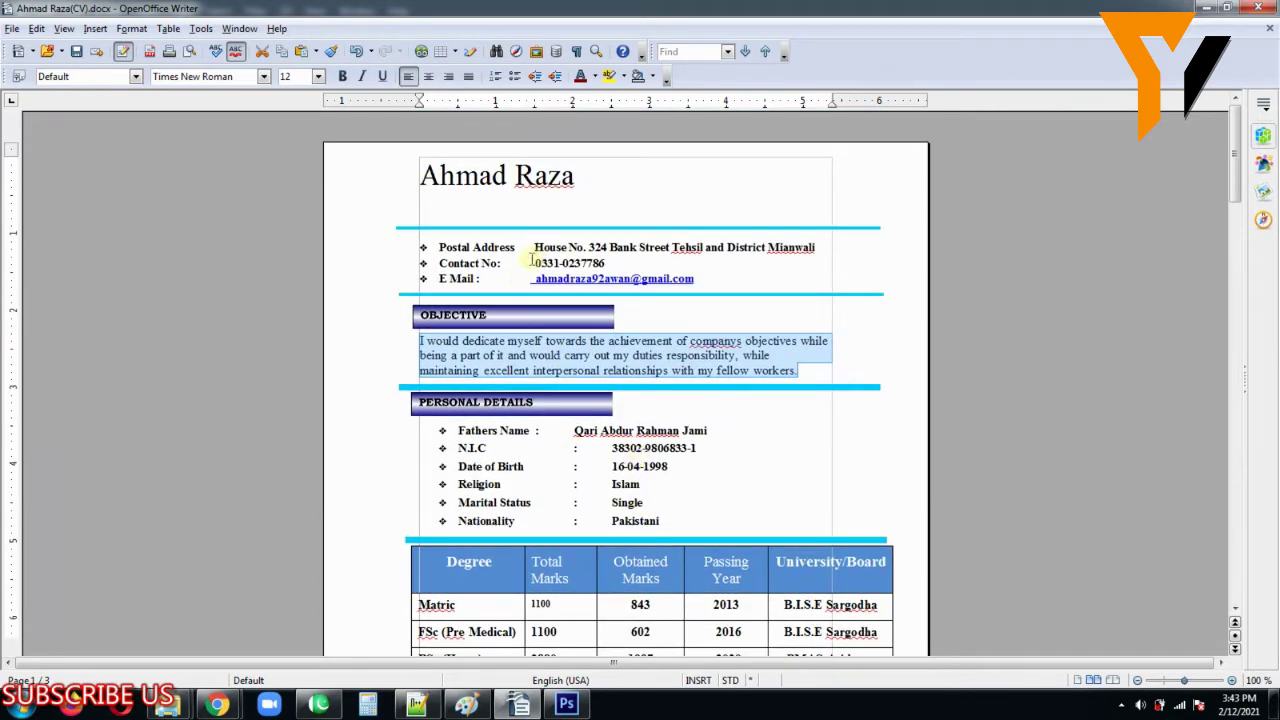
drag(532, 262, 602, 262)
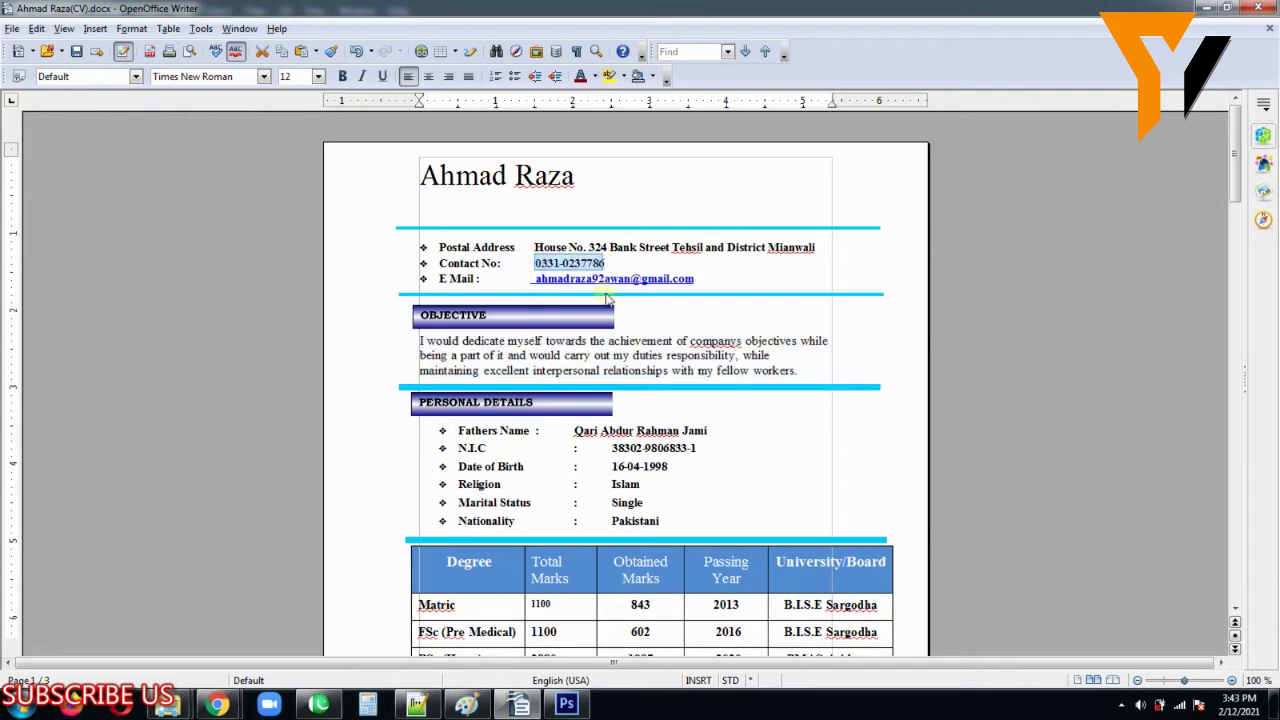
Step: Switch back to Photoshop and replace the first phone number under Contact with the copied contact number
click(566, 690)
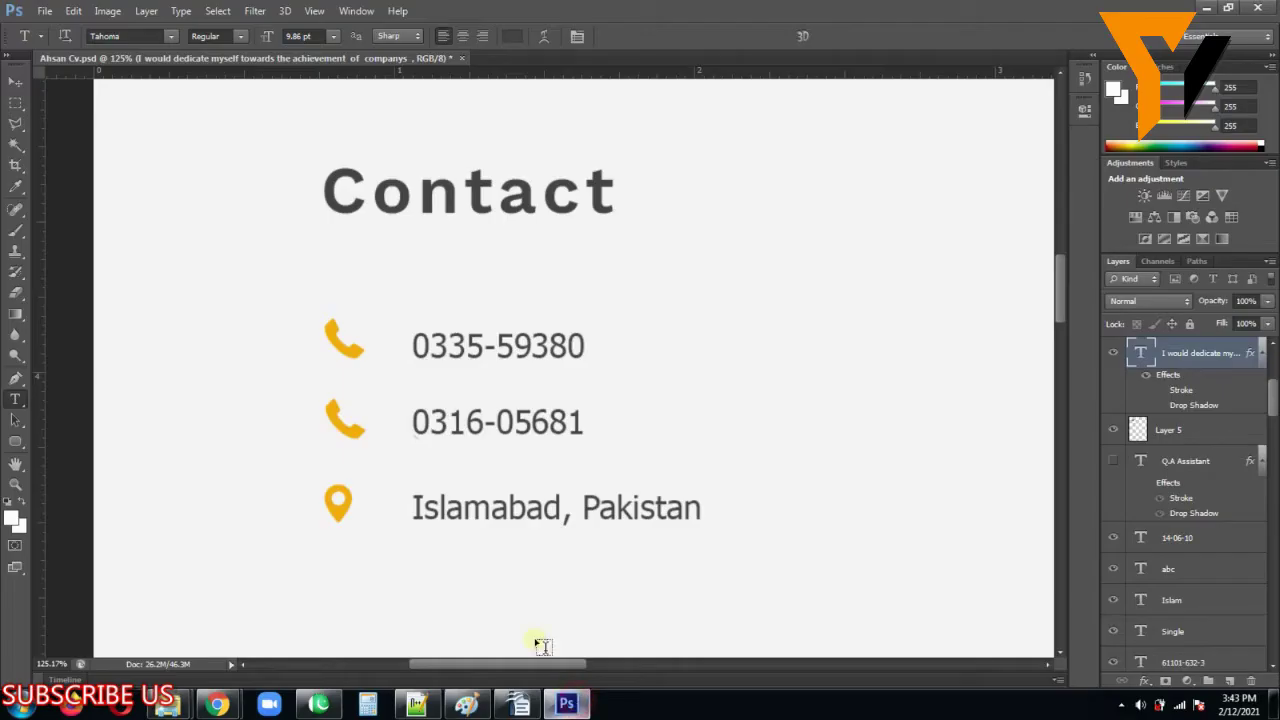
double_click(482, 345)
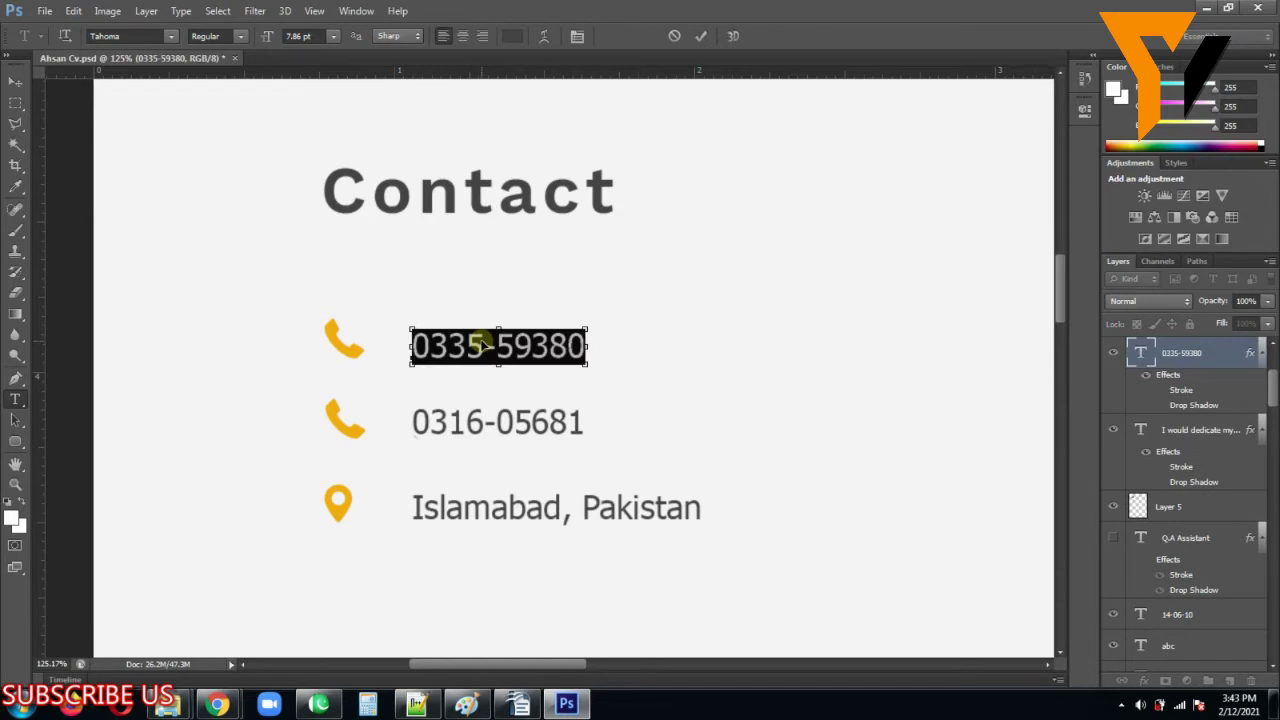
key(ctrl+v)
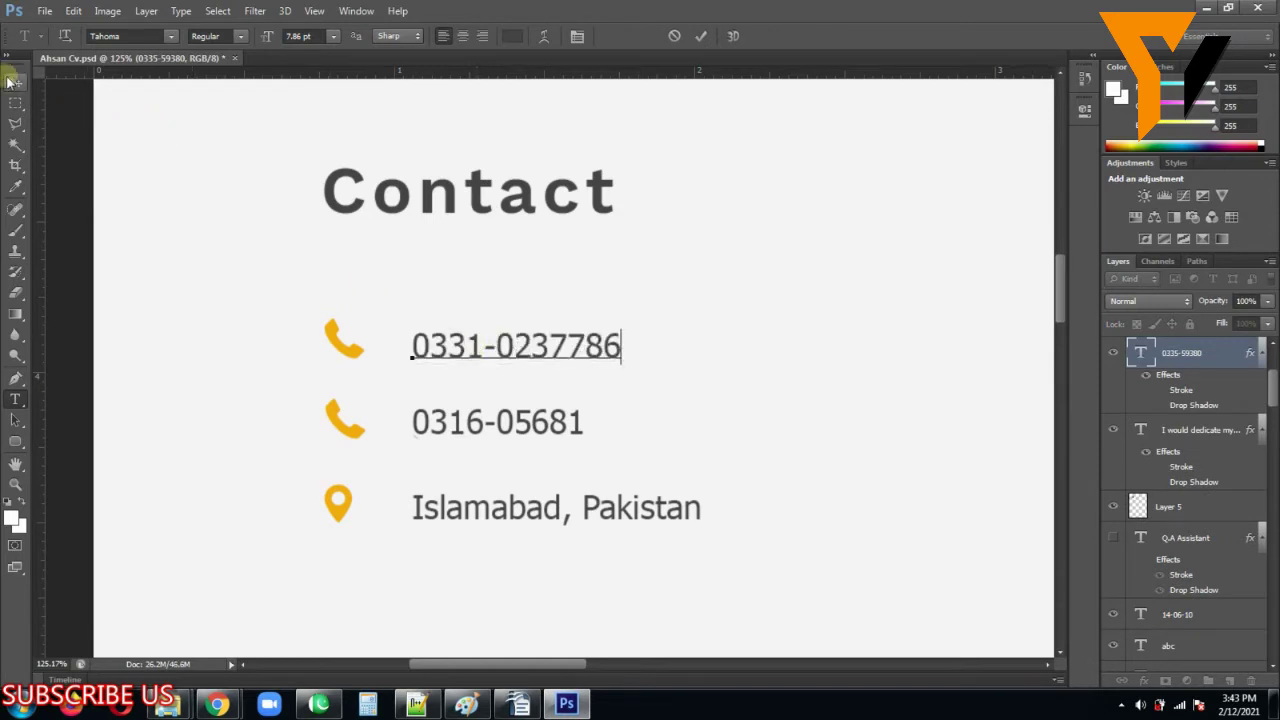
click(12, 81)
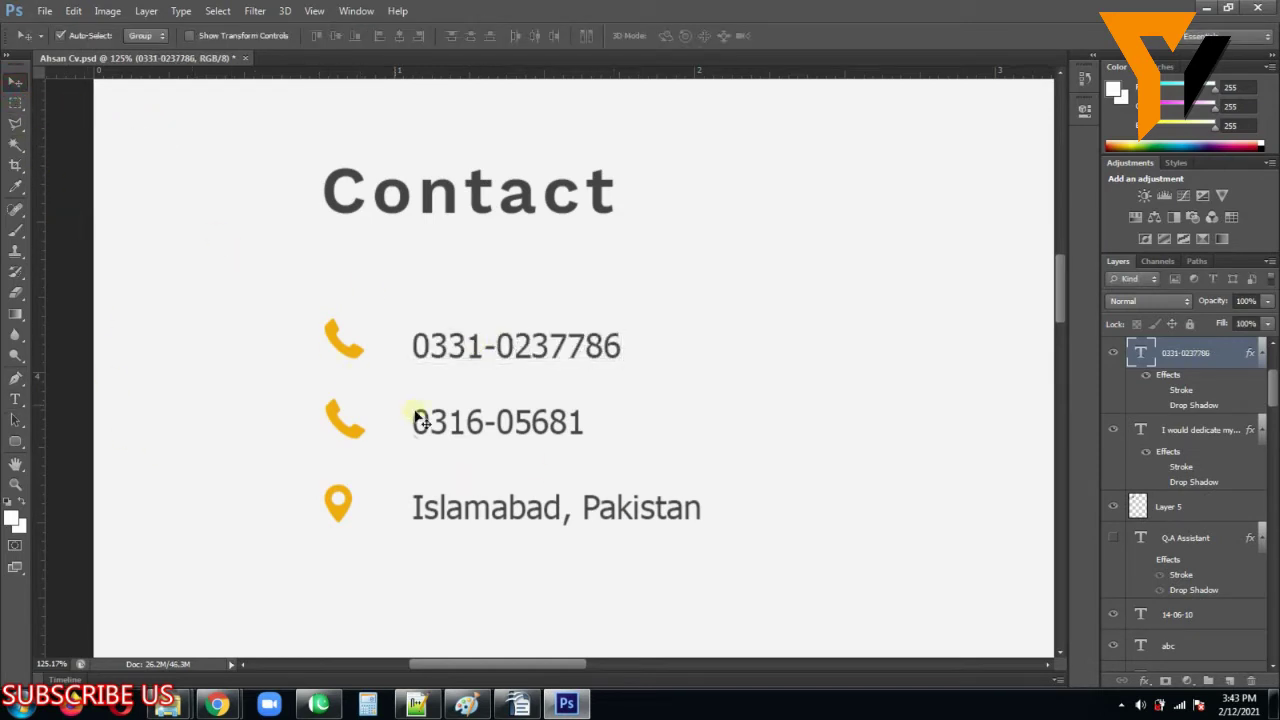
Step: Hide the second phone number's text layer and paint over its phone icon on Layer 1 with the sampled background colour
click(490, 420)
click(1112, 354)
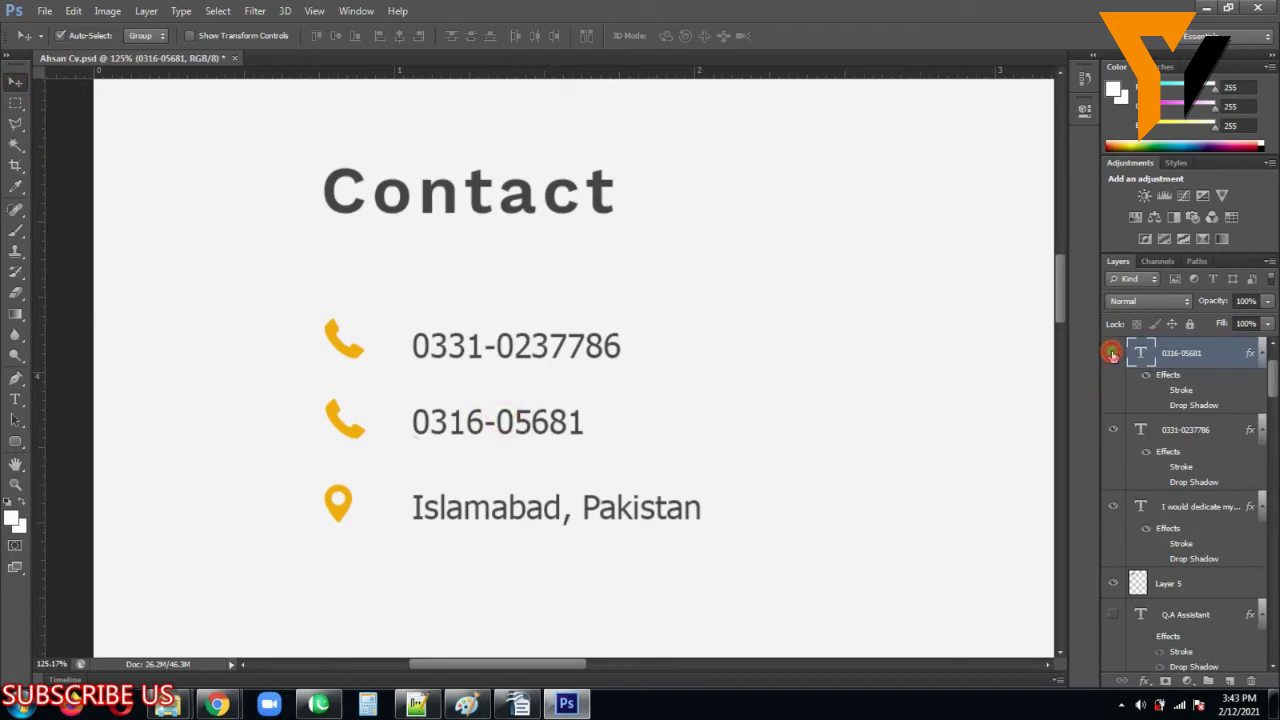
click(340, 428)
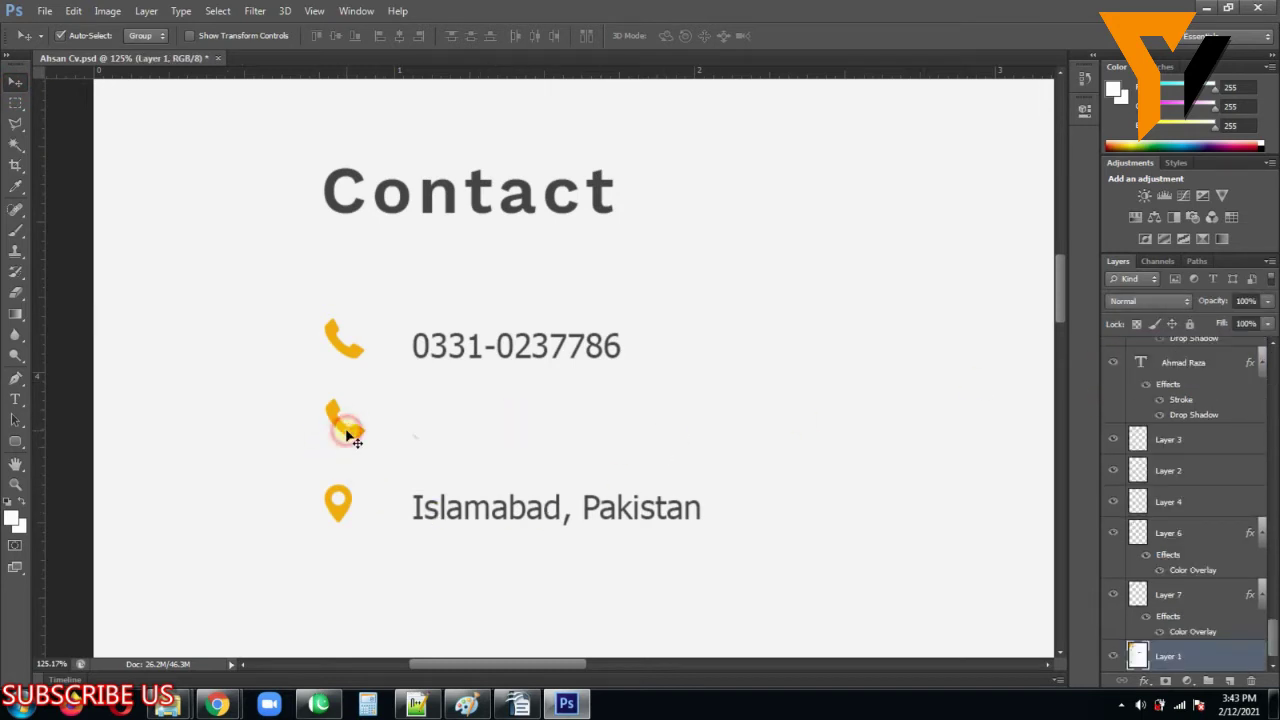
key(b)
alt+click(380, 422)
drag(368, 425, 343, 416)
key(v)
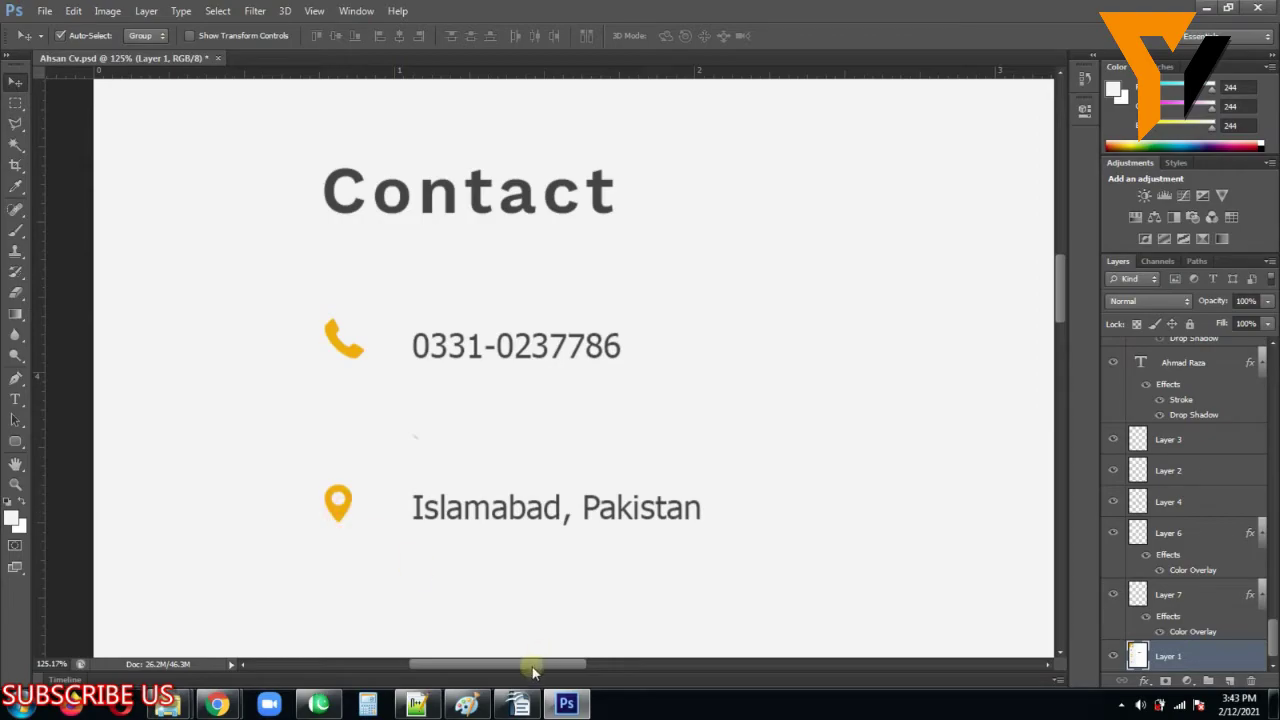
click(526, 705)
click(566, 705)
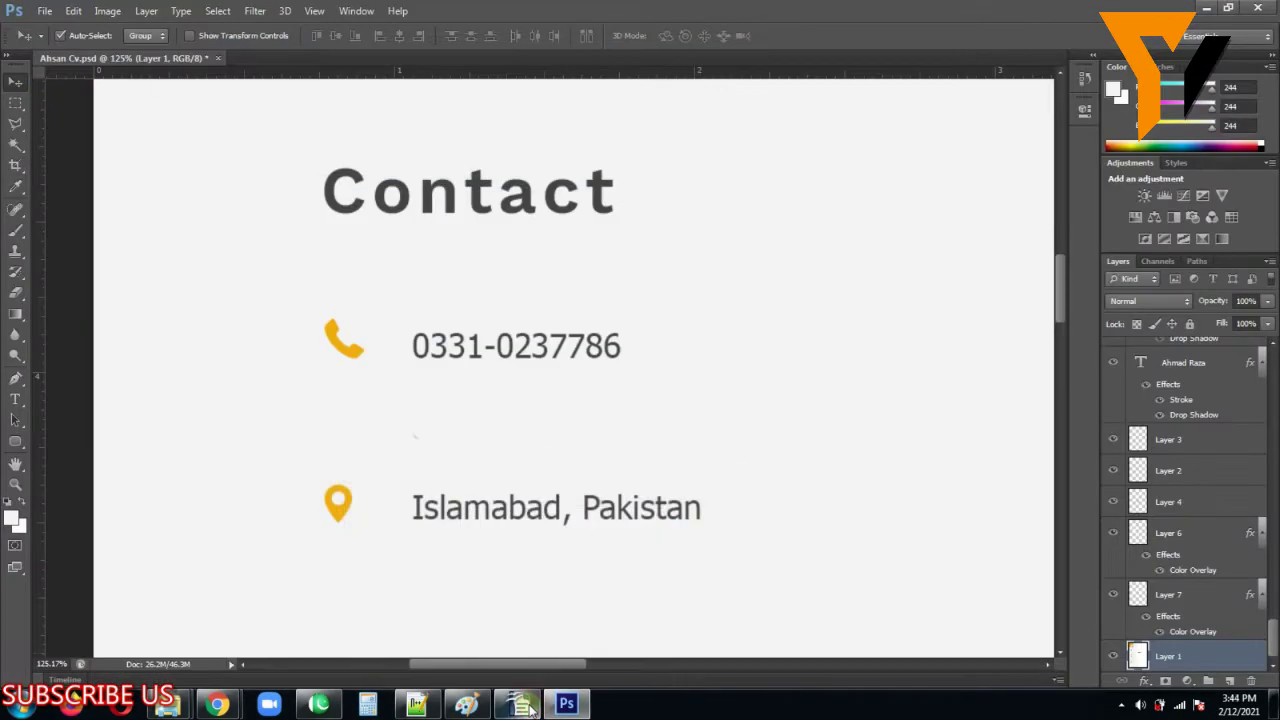
scroll(558, 525, down, 2)
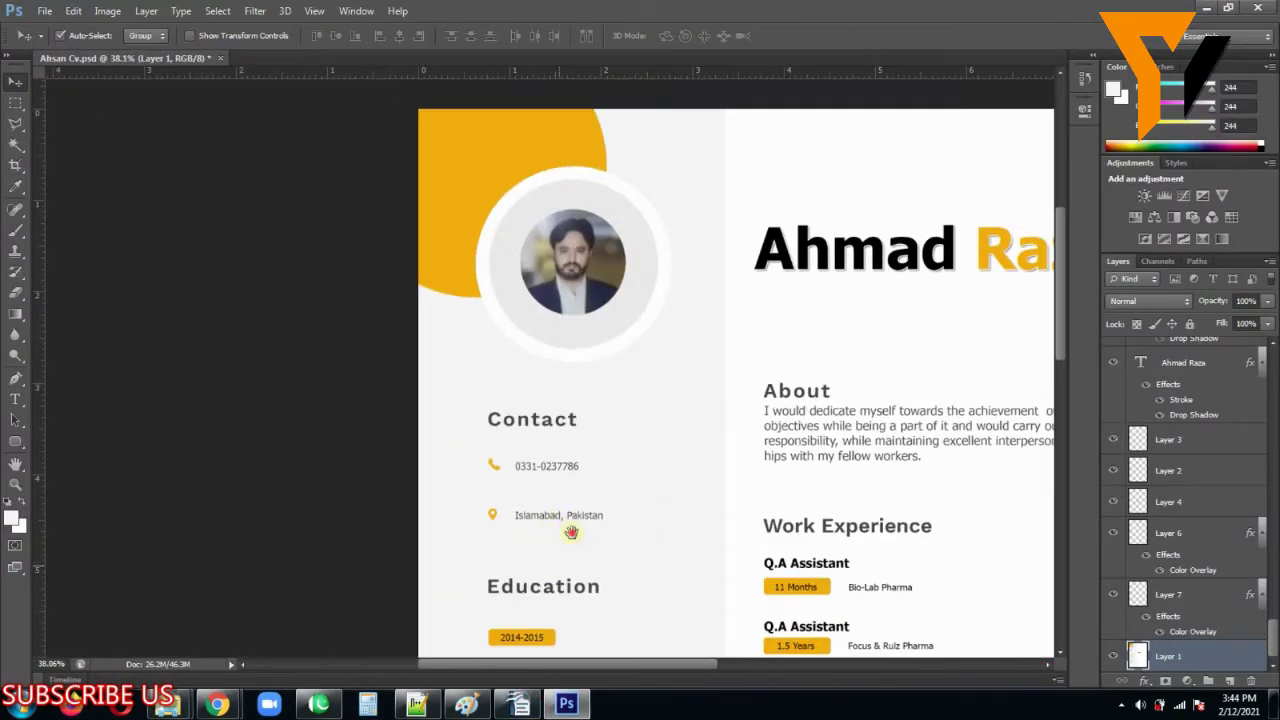
scroll(553, 525, down, 5)
scroll(551, 527, up, 5)
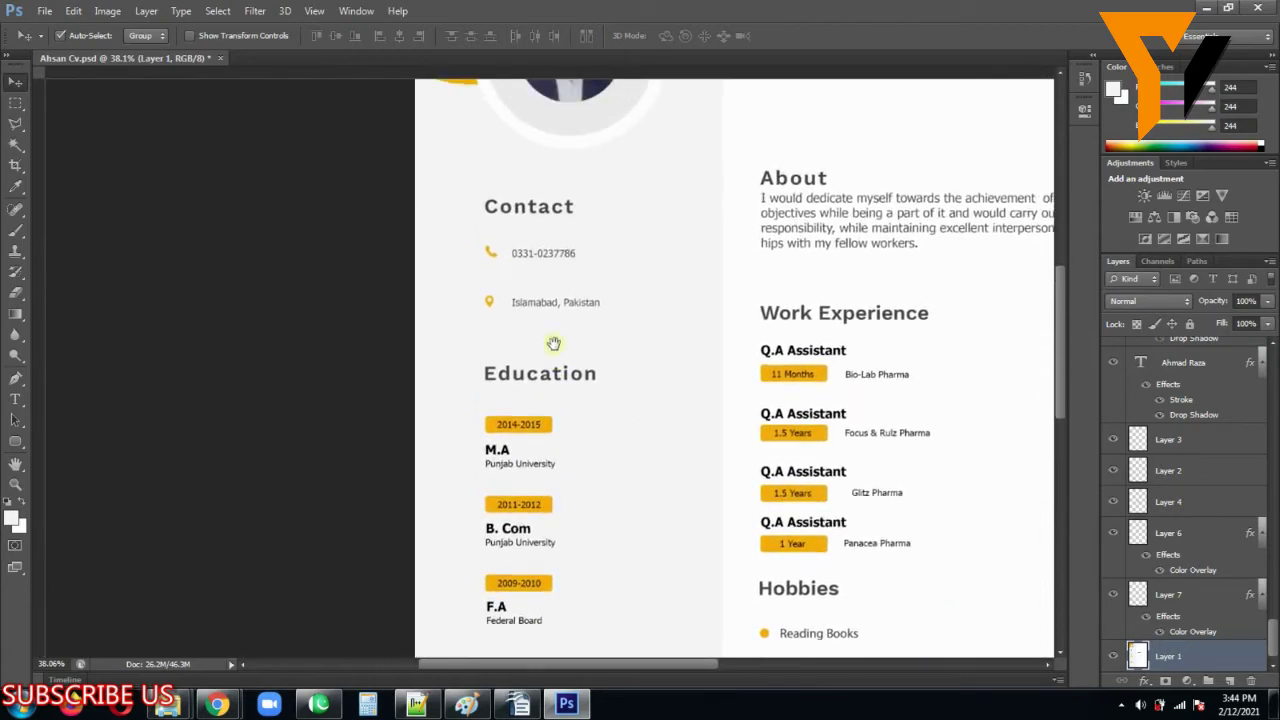
scroll(475, 362, up, 5)
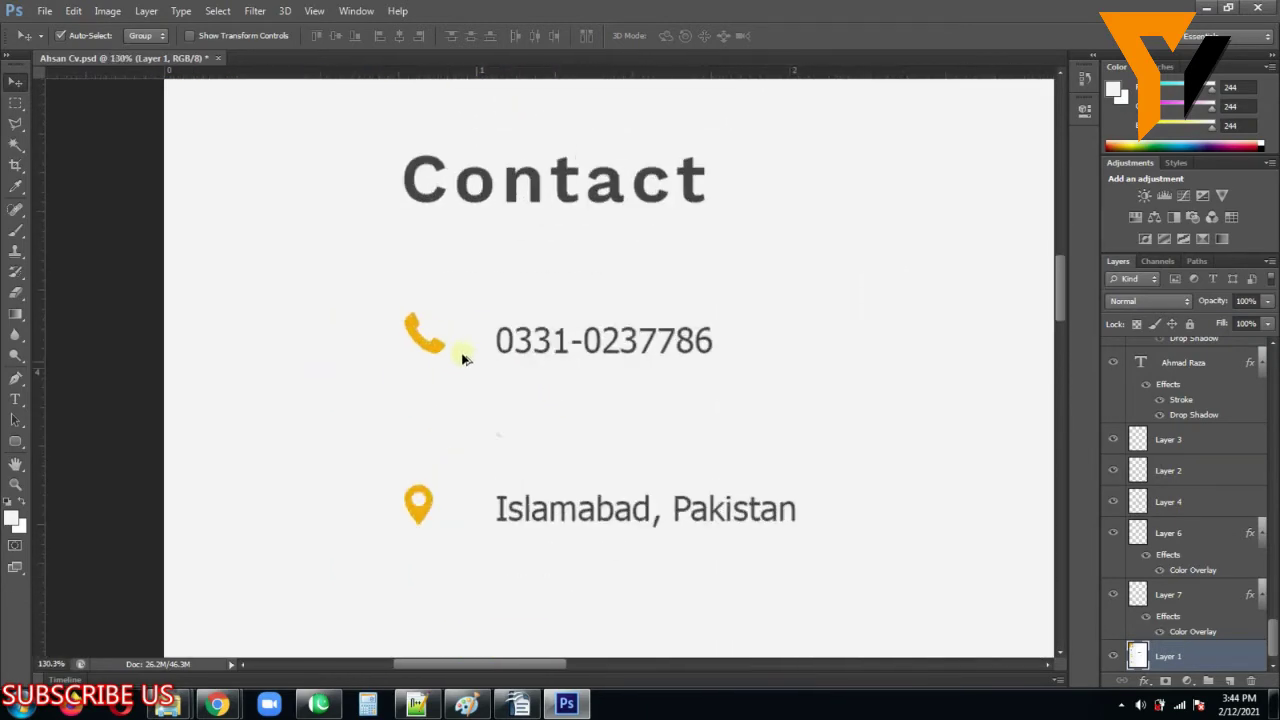
scroll(449, 440, down, 3)
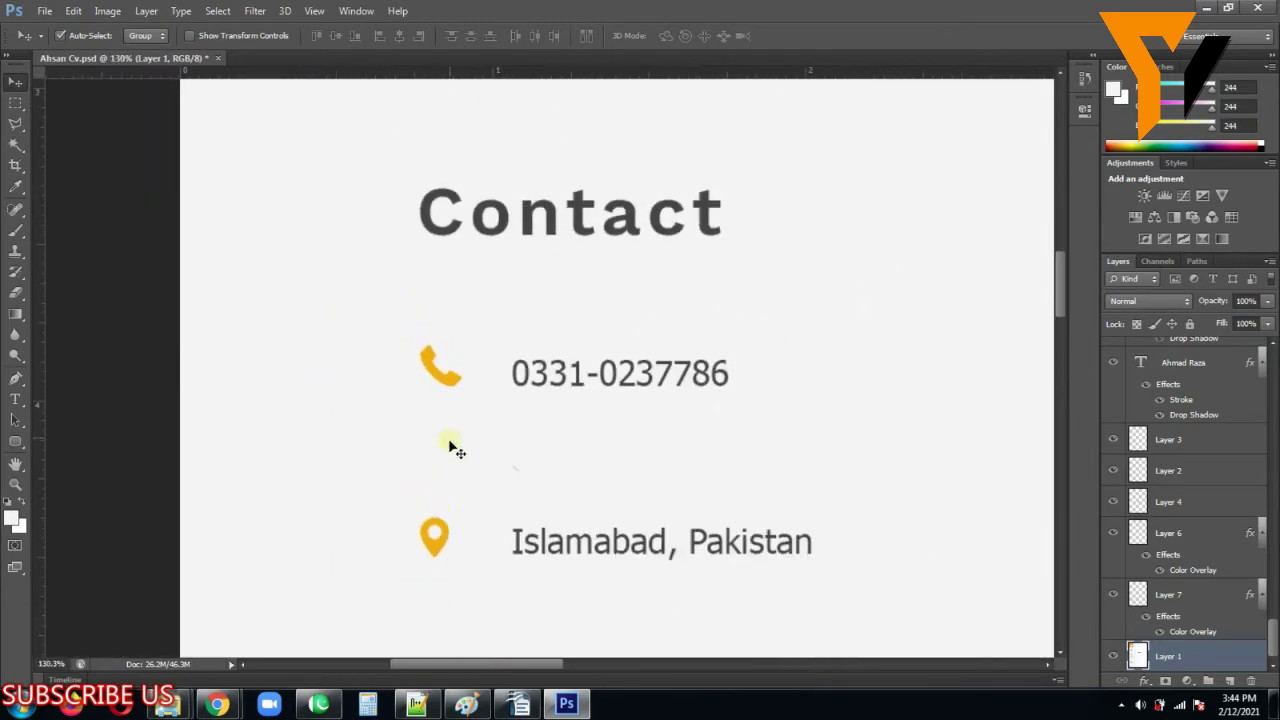
Step: Switch to the Chrome browser and search in a new tab for "email icon png"
mouse_move(217, 704)
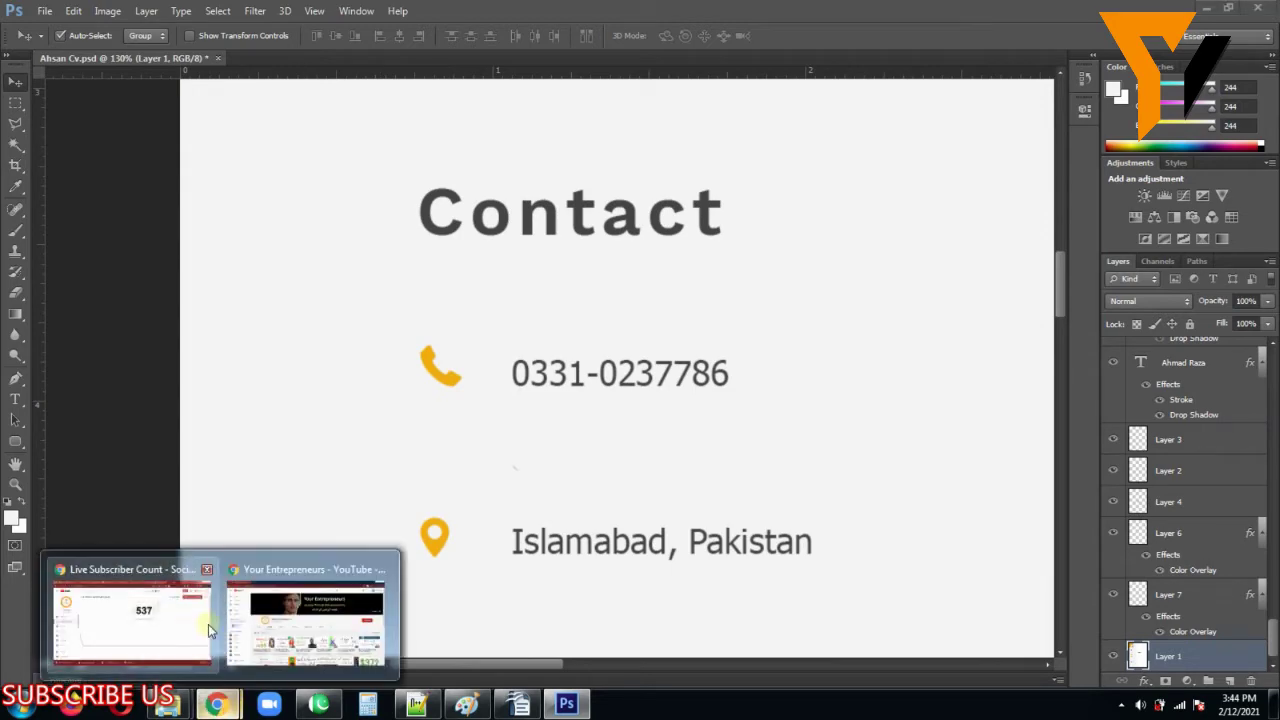
click(255, 602)
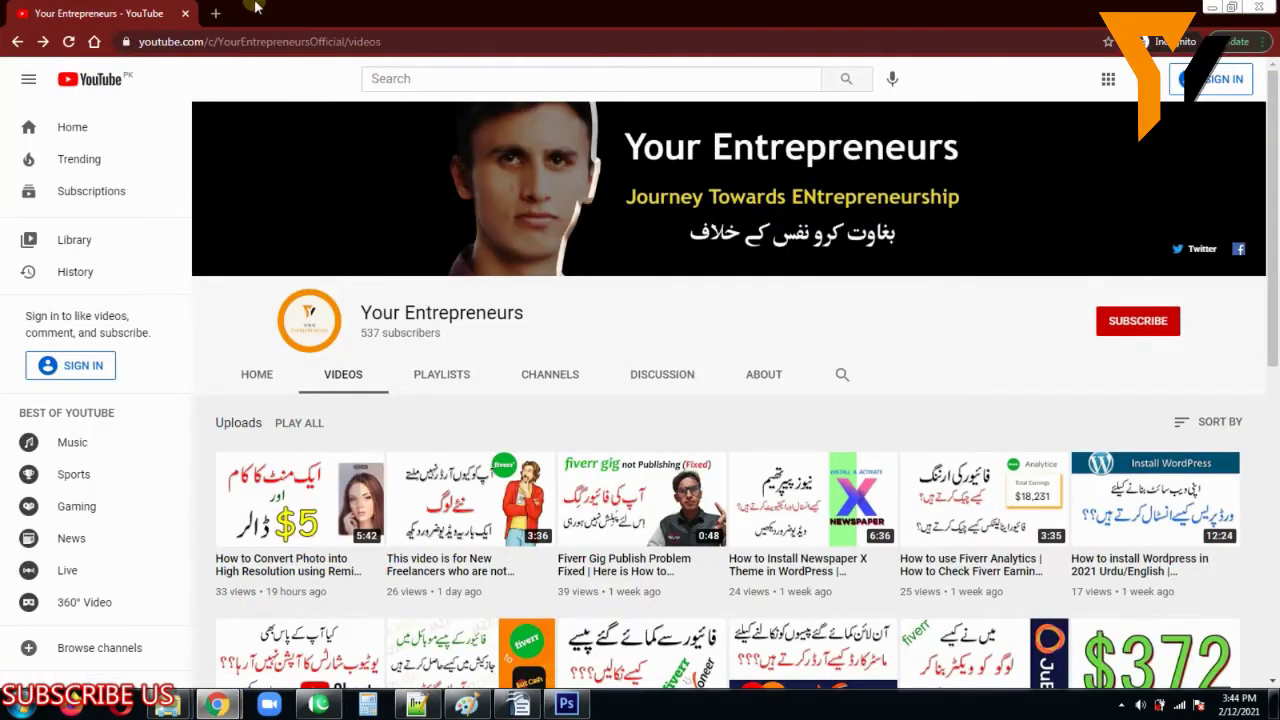
click(217, 13)
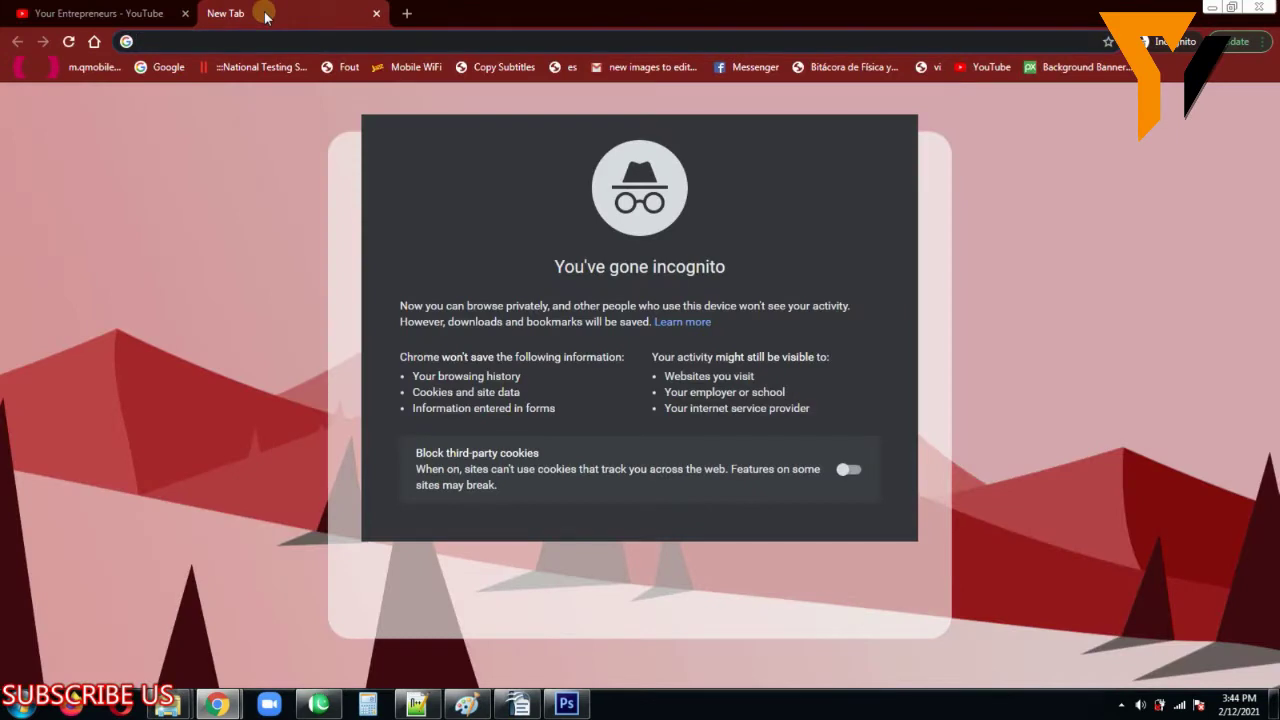
text(email)
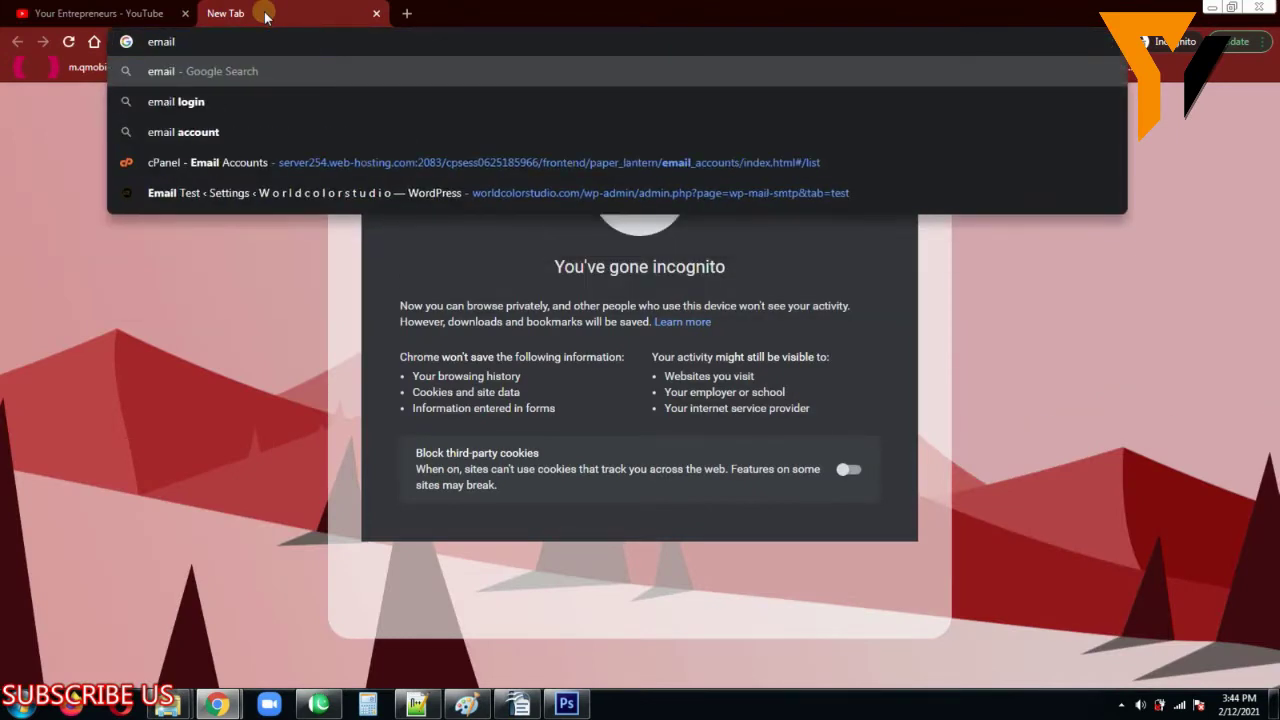
text( sign pn)
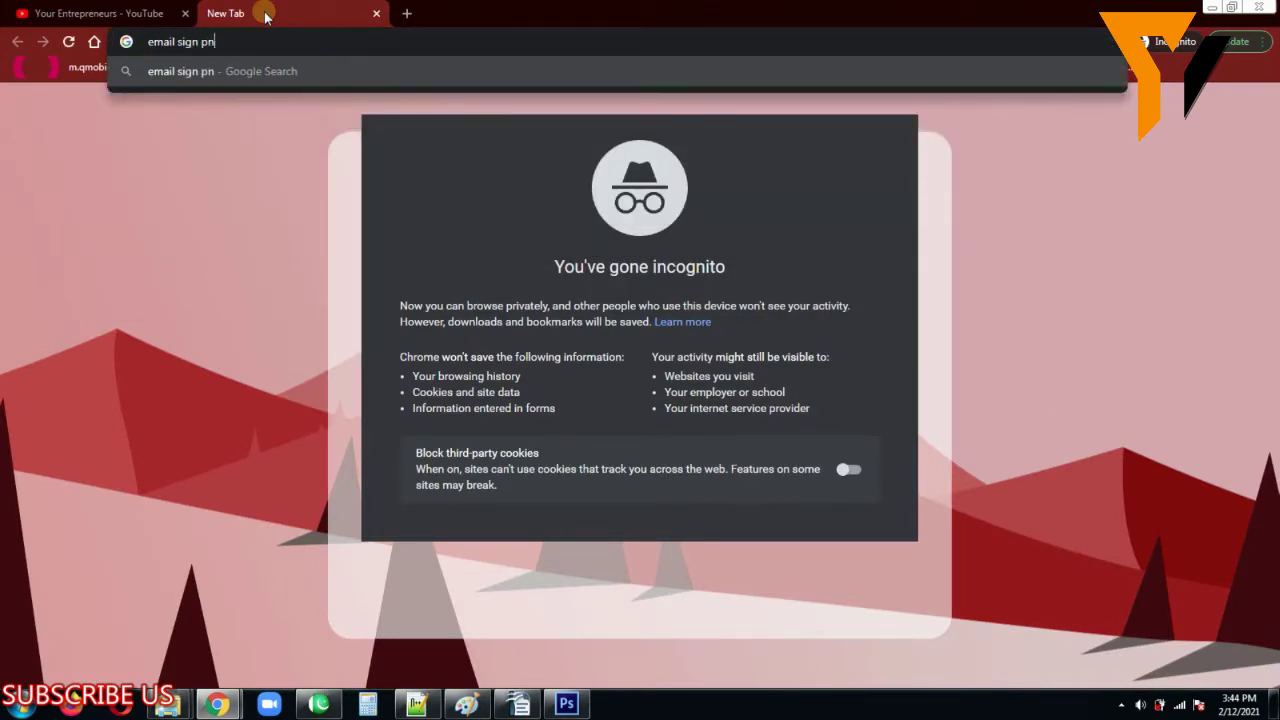
key(BackSpace)
key(BackSpace)
key(BackSpace)
key(BackSpace)
key(BackSpace)
key(BackSpace)
key(BackSpace)
key(BackSpace)
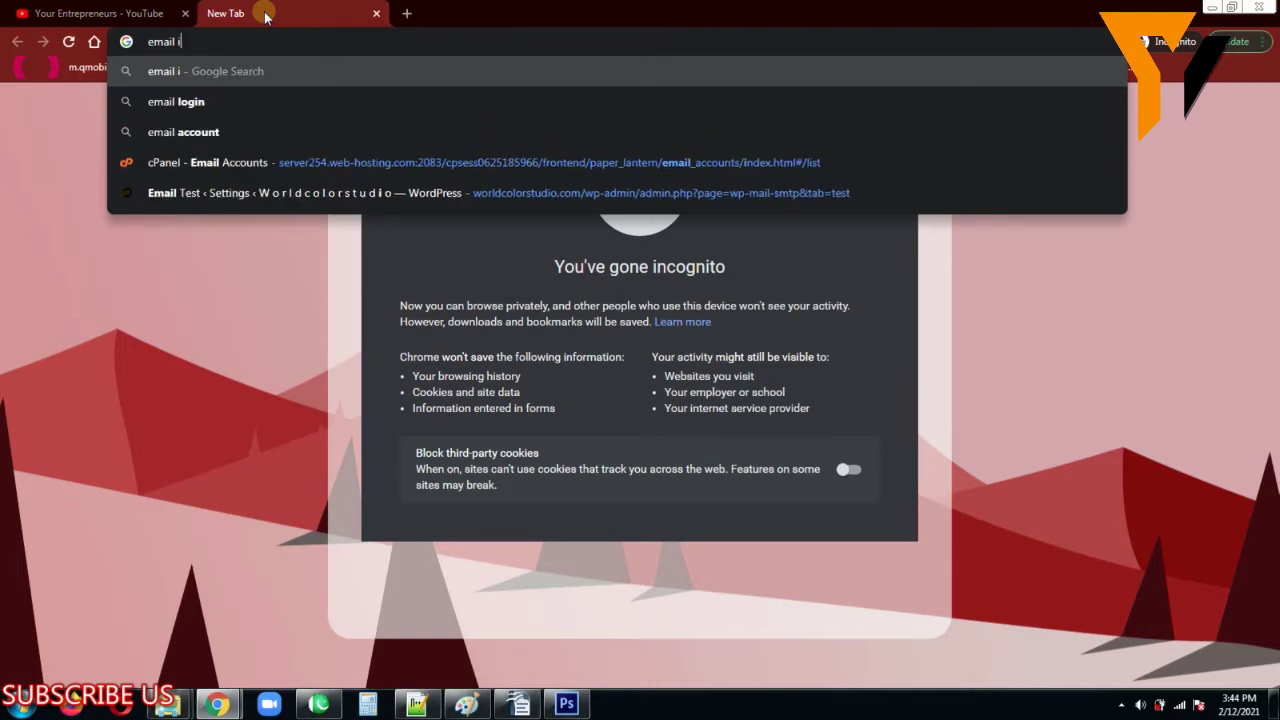
text(icon png)
key(Return)
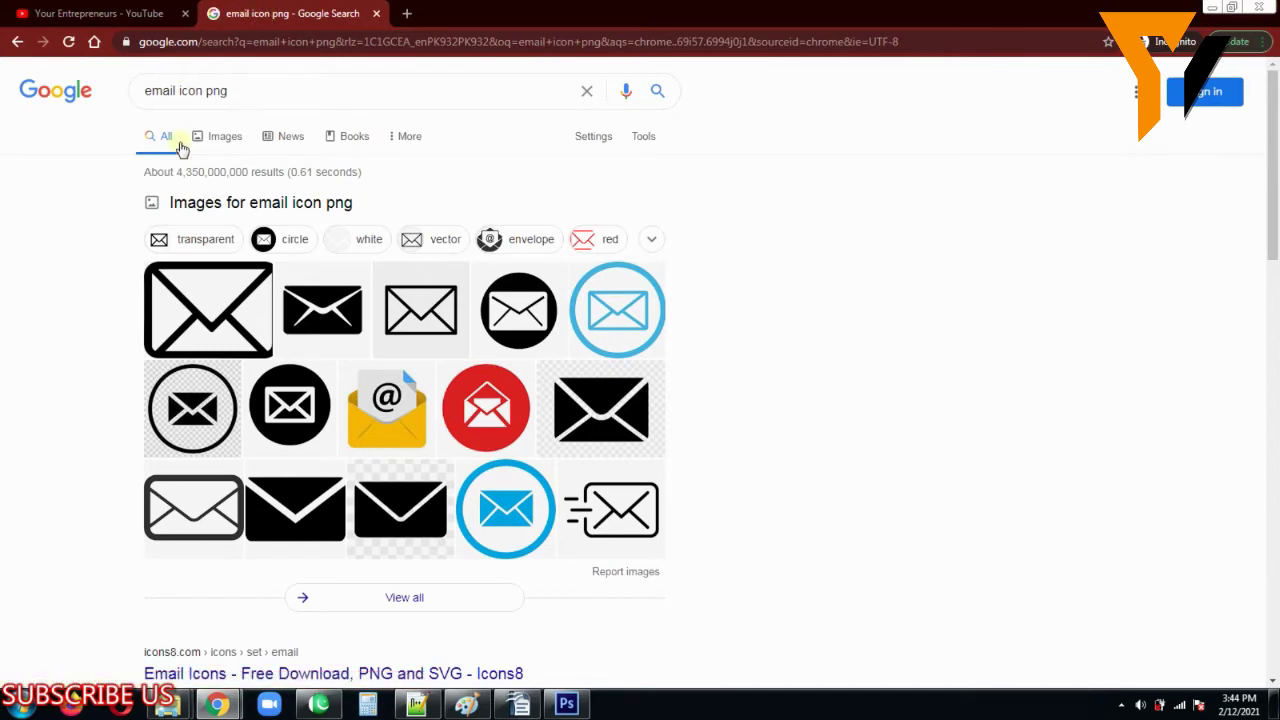
Step: Open the first black envelope icon in the image results and save it to Downloads as PNG file icon-email-512
click(216, 139)
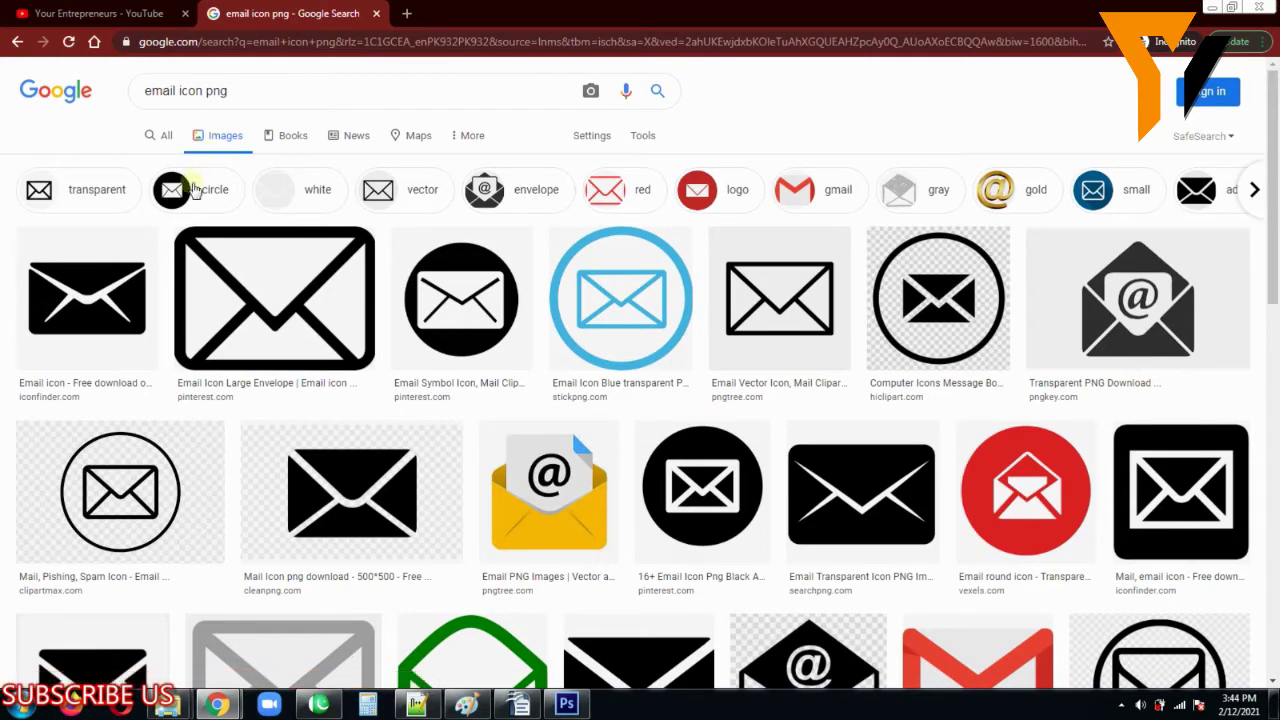
click(87, 314)
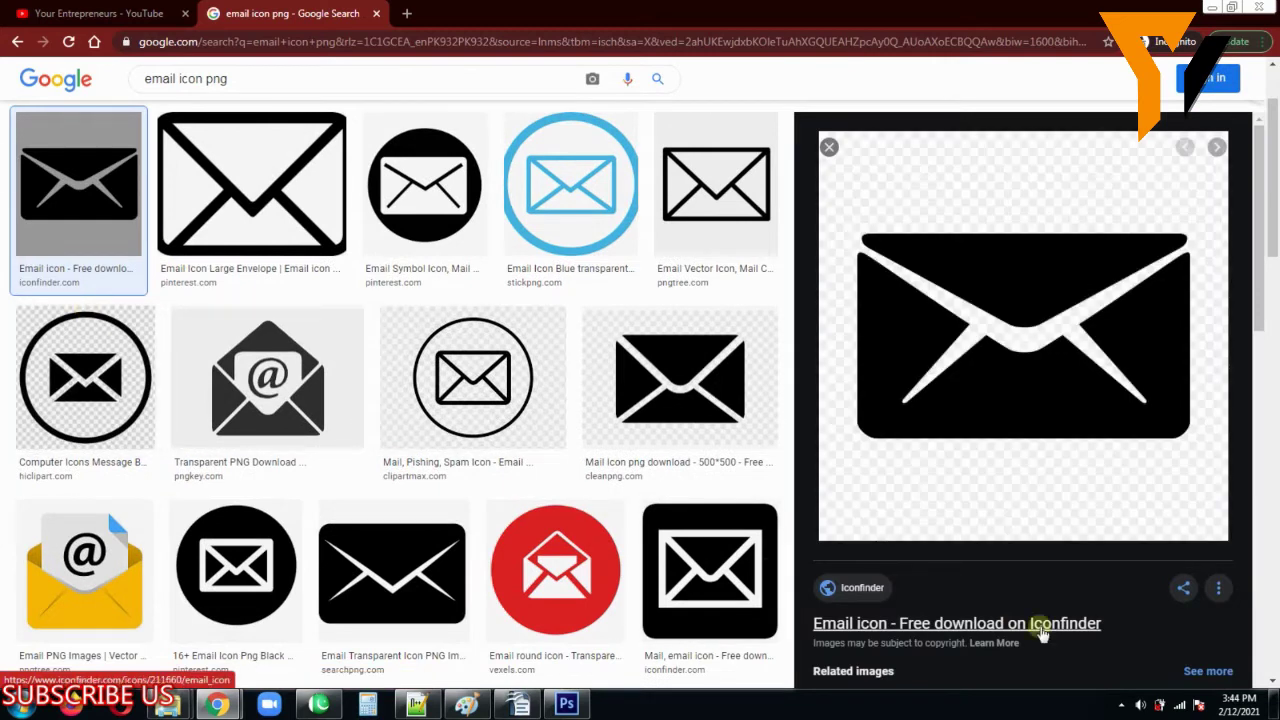
right_click(982, 311)
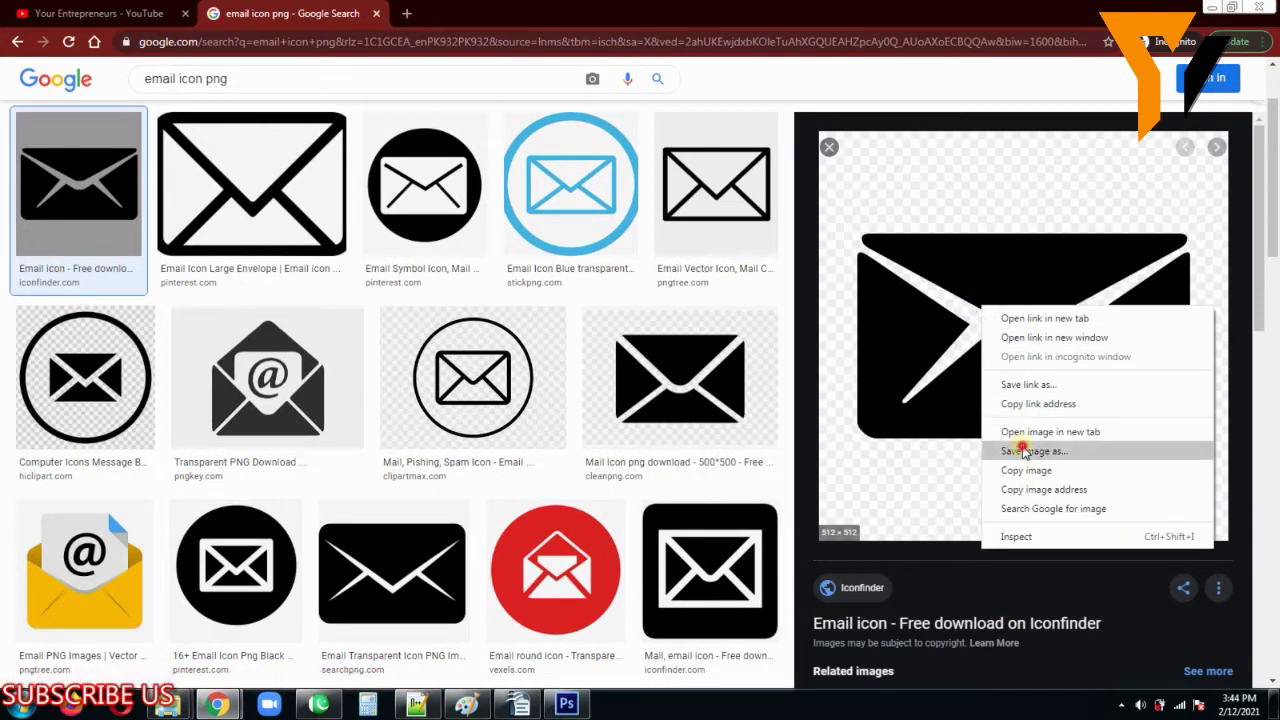
click(1022, 451)
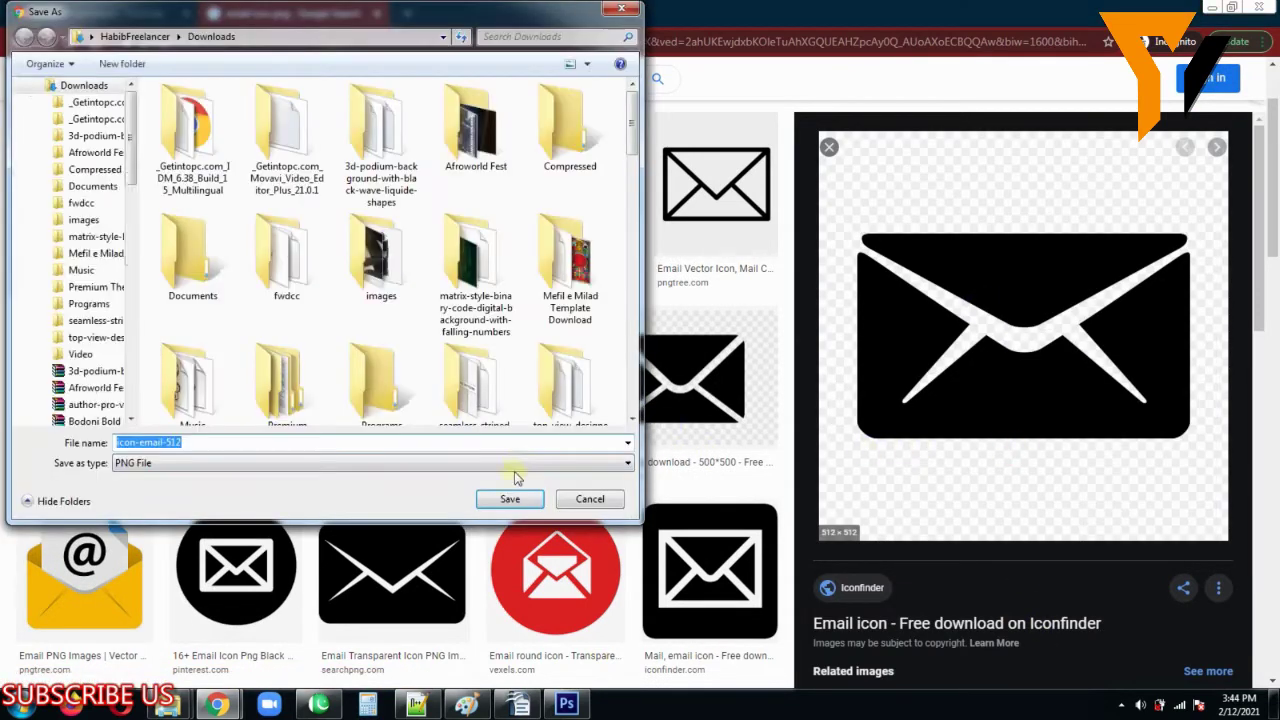
click(505, 504)
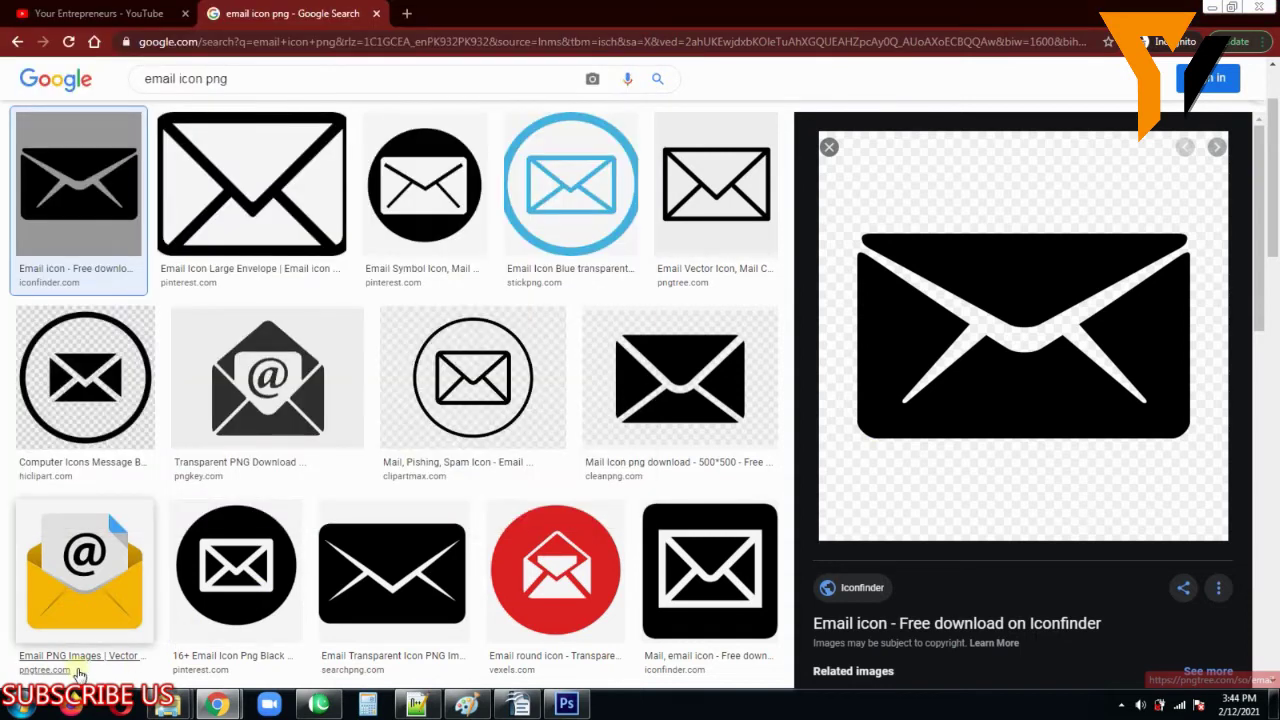
Step: Place the downloaded icon-email-512 image into the CV in Photoshop and scale it down over the Contact section
drag(68, 672, 573, 505)
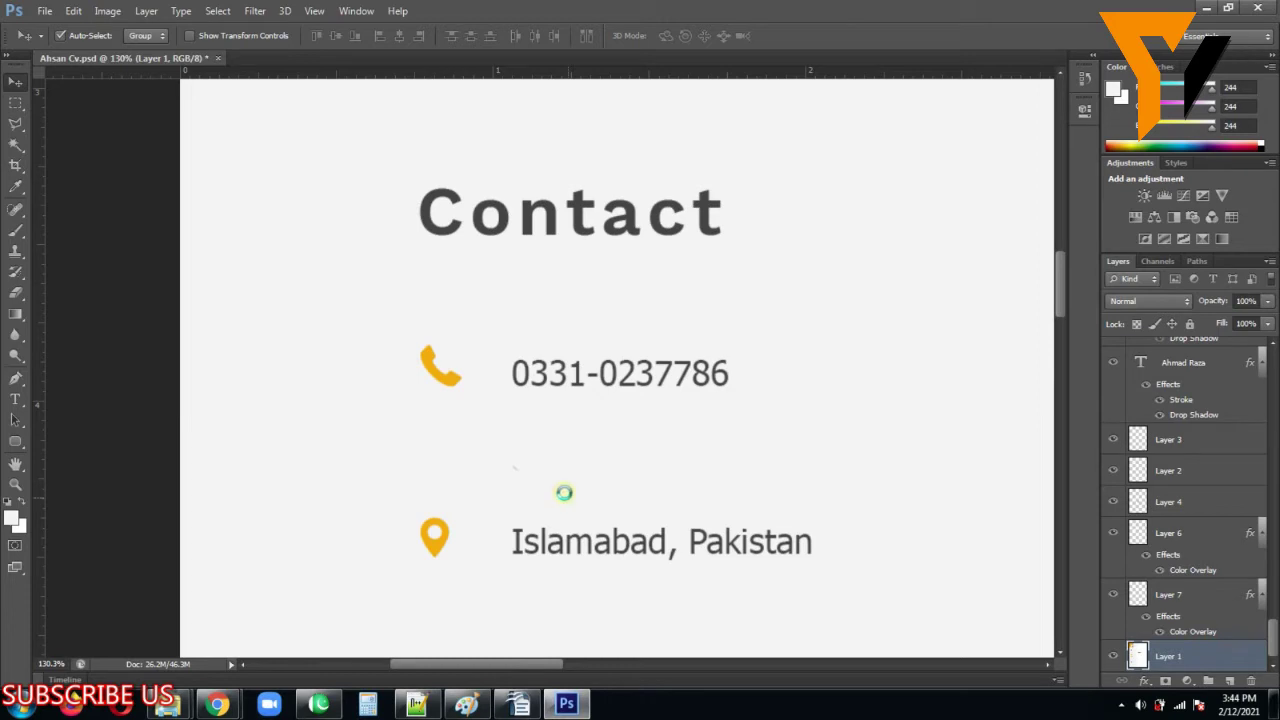
key(Return)
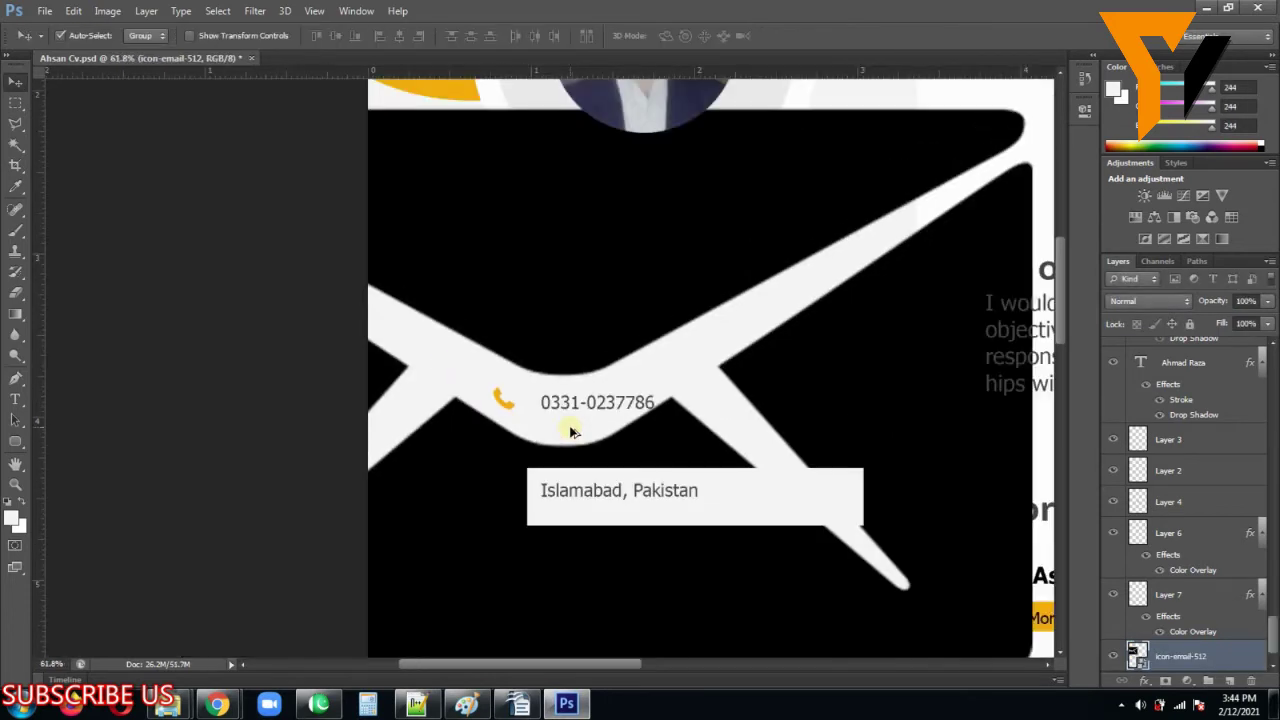
scroll(570, 430, down, 3)
key(ctrl+t)
drag(860, 93, 655, 328)
drag(572, 352, 683, 368)
key(Return)
scroll(675, 366, up, 3)
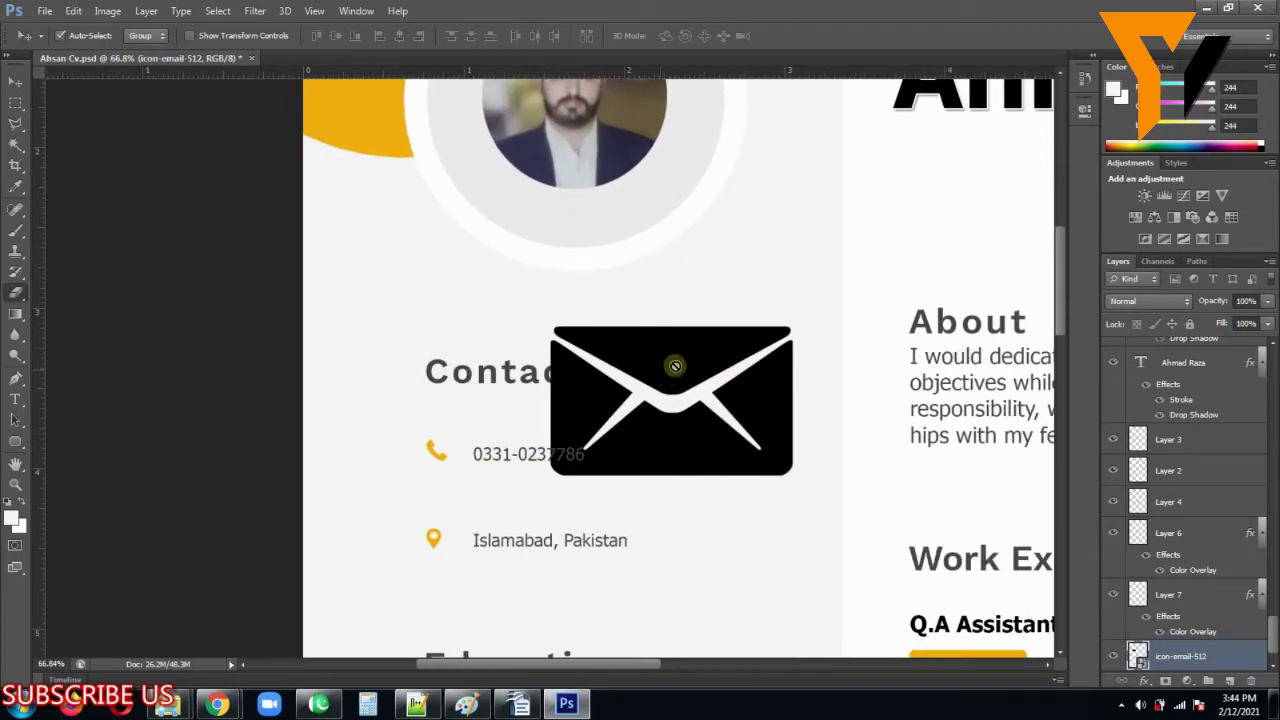
Step: Rasterize the placed icon-email-512 smart object layer
key(e)
click(675, 366)
click(621, 277)
scroll(614, 401, up, 2)
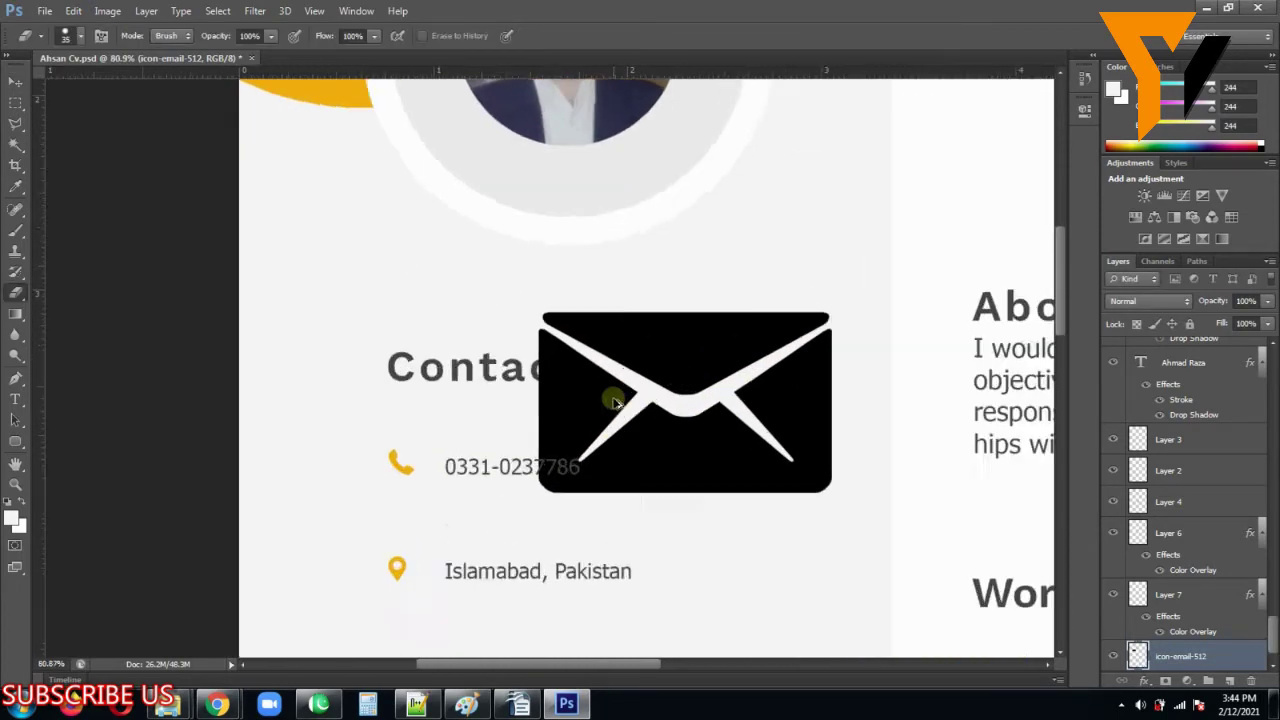
Step: Shrink the envelope icon to roughly the phone icon's size and position it between the phone and location icons
scroll(614, 401, up, 2)
key(v)
scroll(436, 483, up, 2)
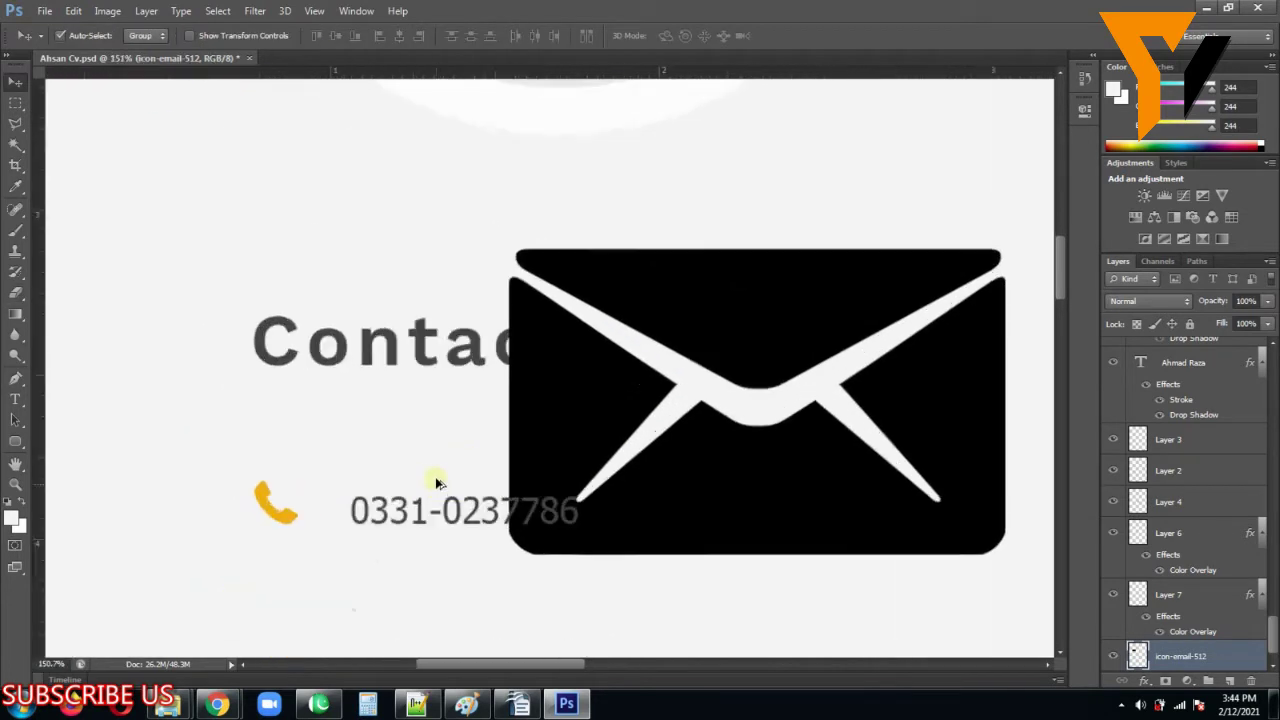
drag(594, 400, 341, 585)
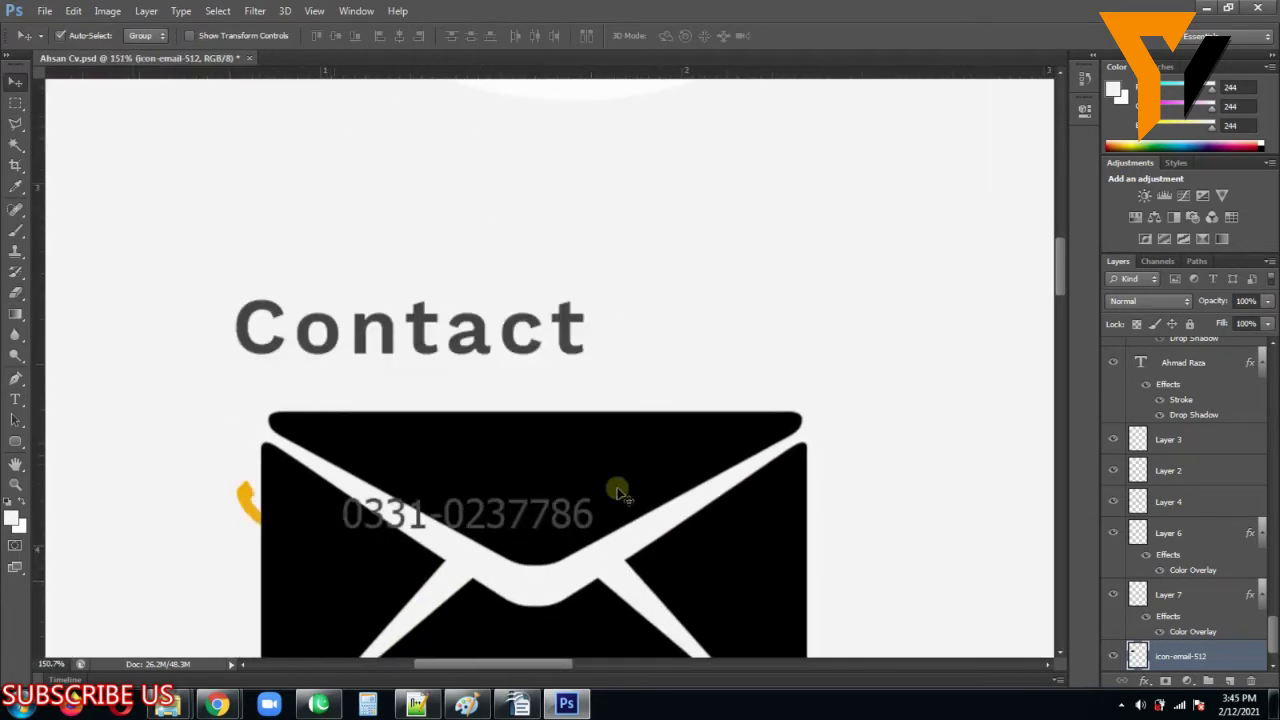
key(ctrl+t)
drag(797, 409, 515, 500)
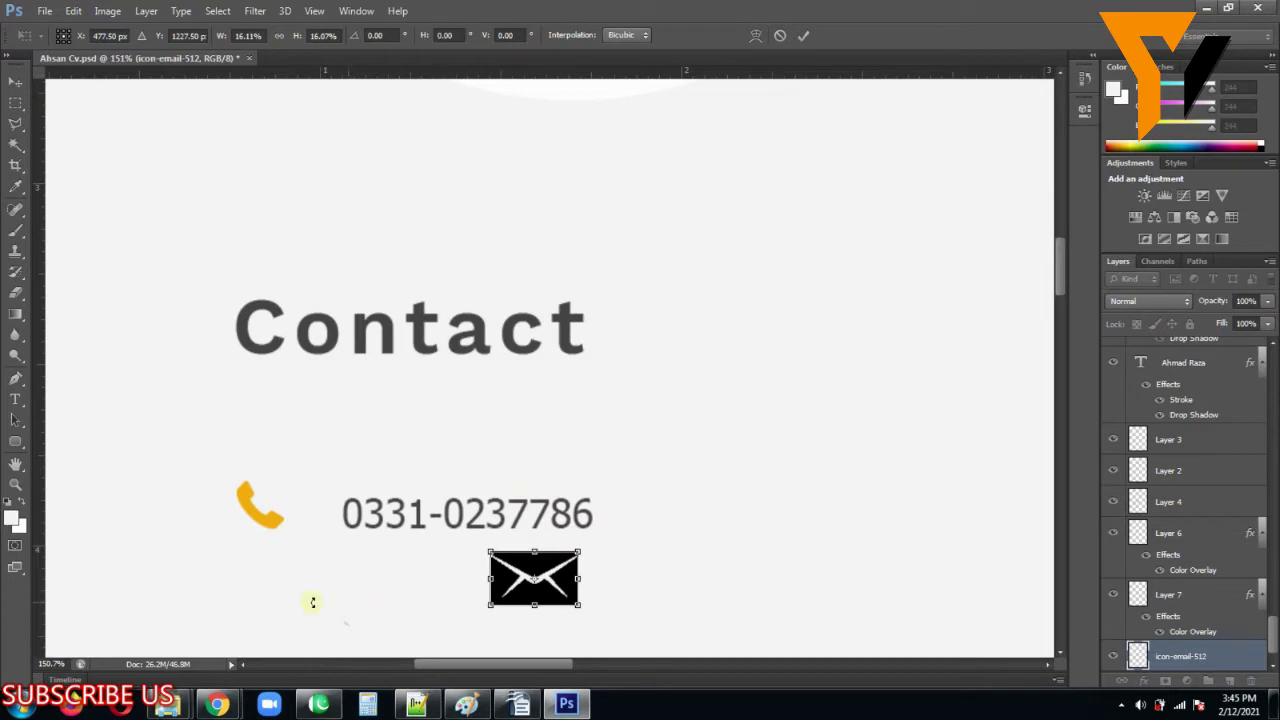
scroll(312, 601, up, 3)
drag(856, 423, 402, 279)
drag(485, 330, 408, 308)
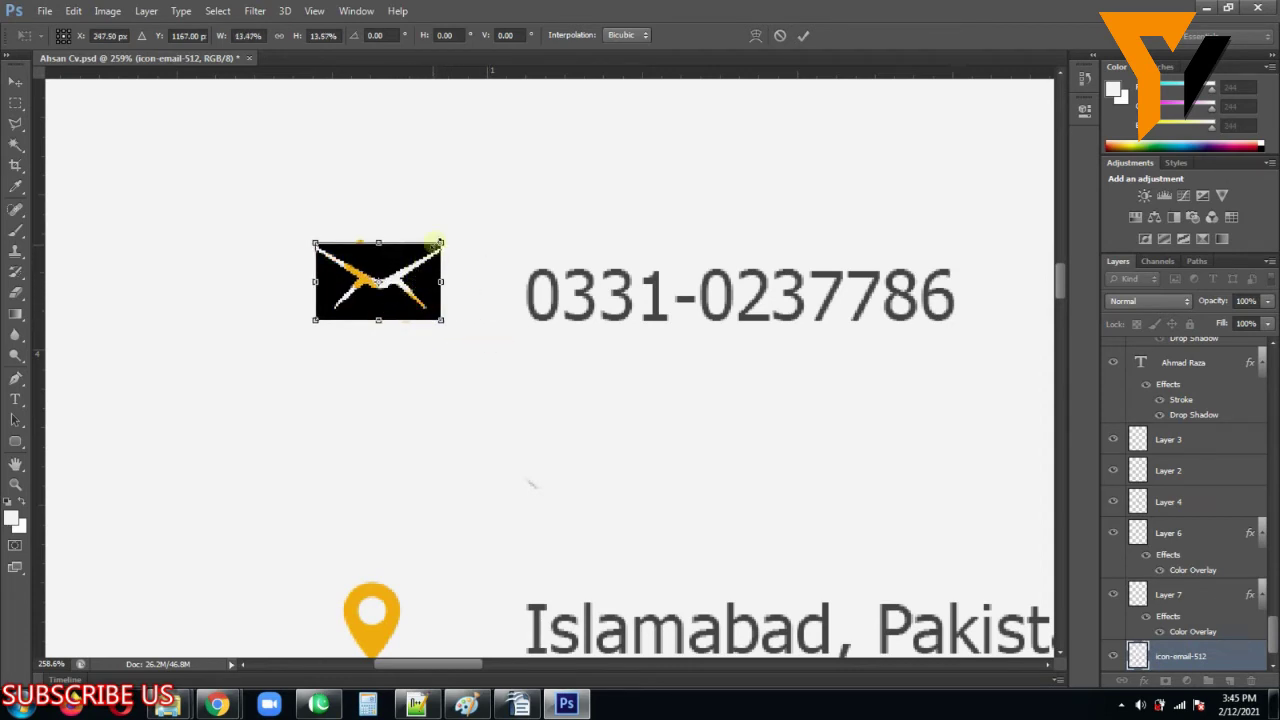
drag(443, 243, 430, 248)
drag(398, 303, 395, 440)
key(Return)
scroll(395, 440, down, 5)
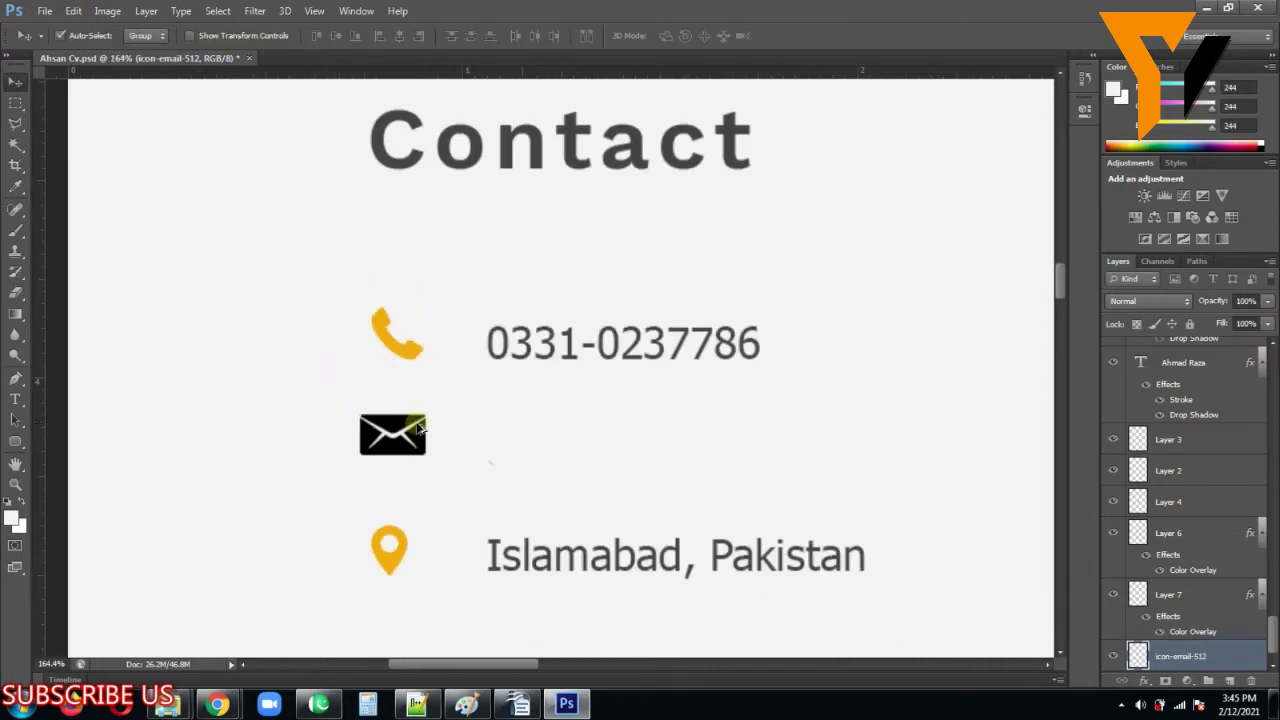
scroll(393, 428, up, 4)
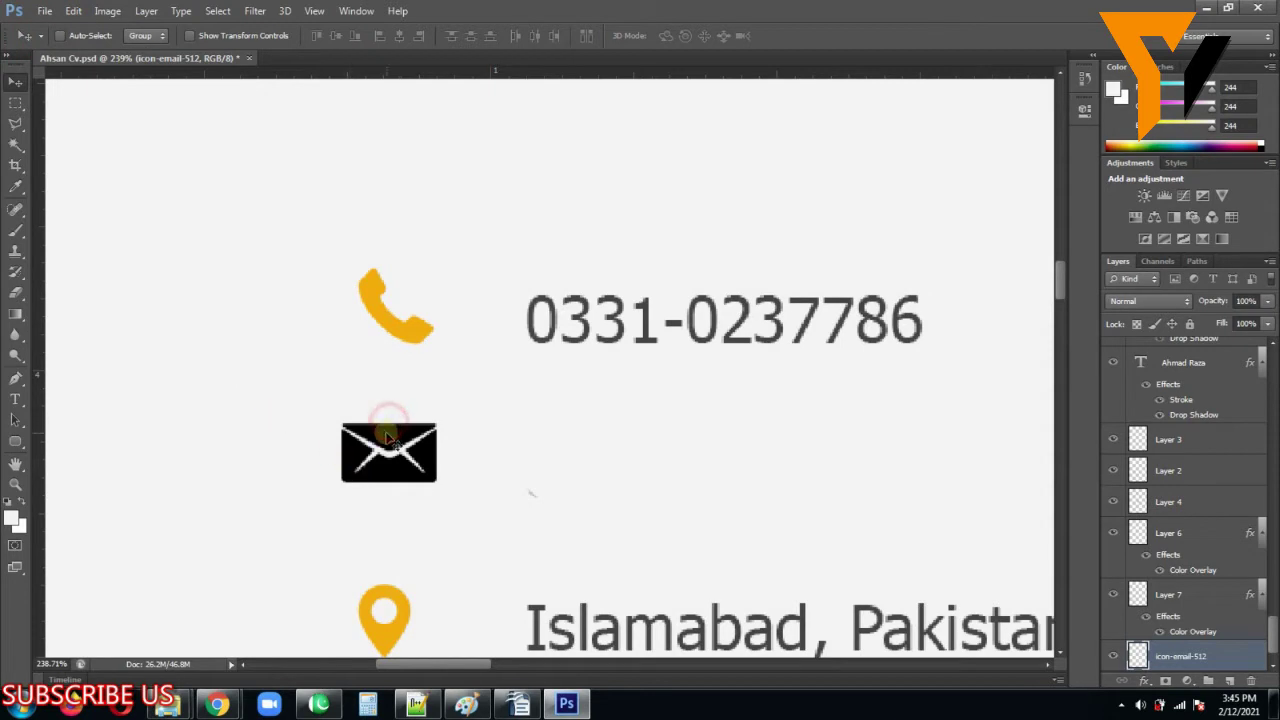
mouse_move(415, 339)
mouse_down()
mouse_move(430, 342)
mouse_move(443, 322)
mouse_move(392, 327)
mouse_move(415, 344)
mouse_move(402, 342)
mouse_up()
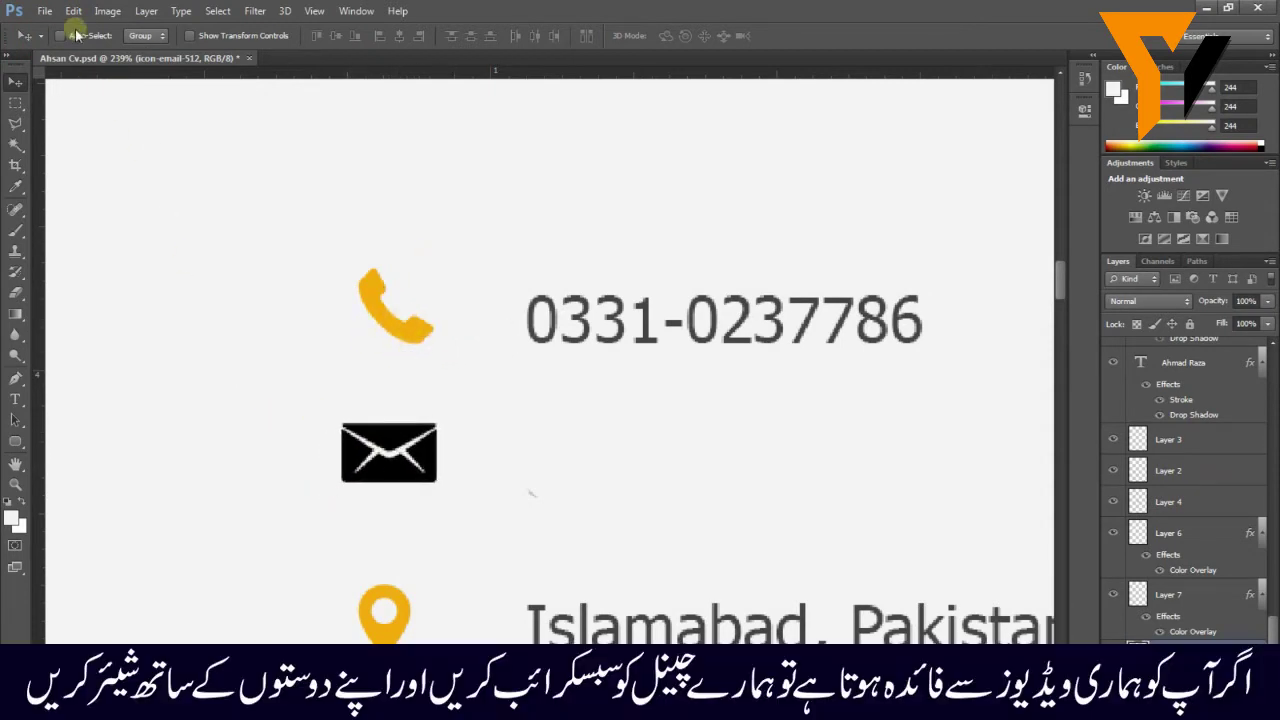
click(393, 440)
key(ctrl+alt+d)
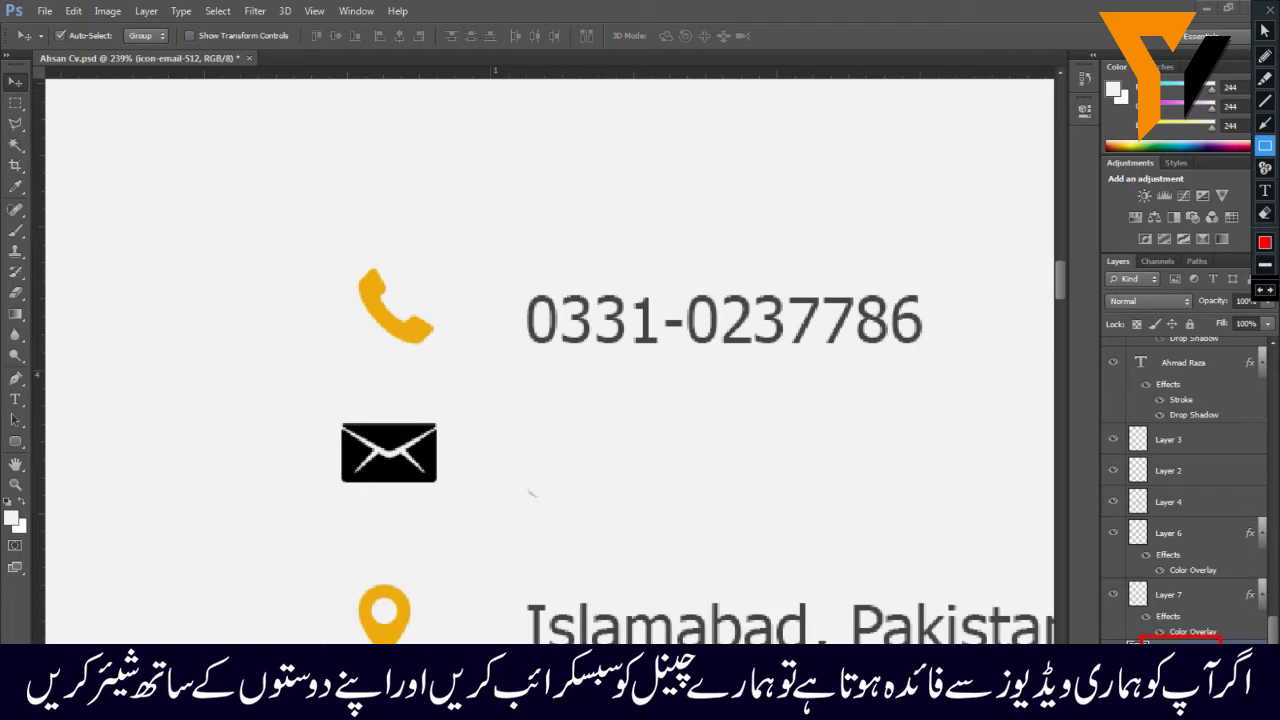
key(ctrl+alt+d)
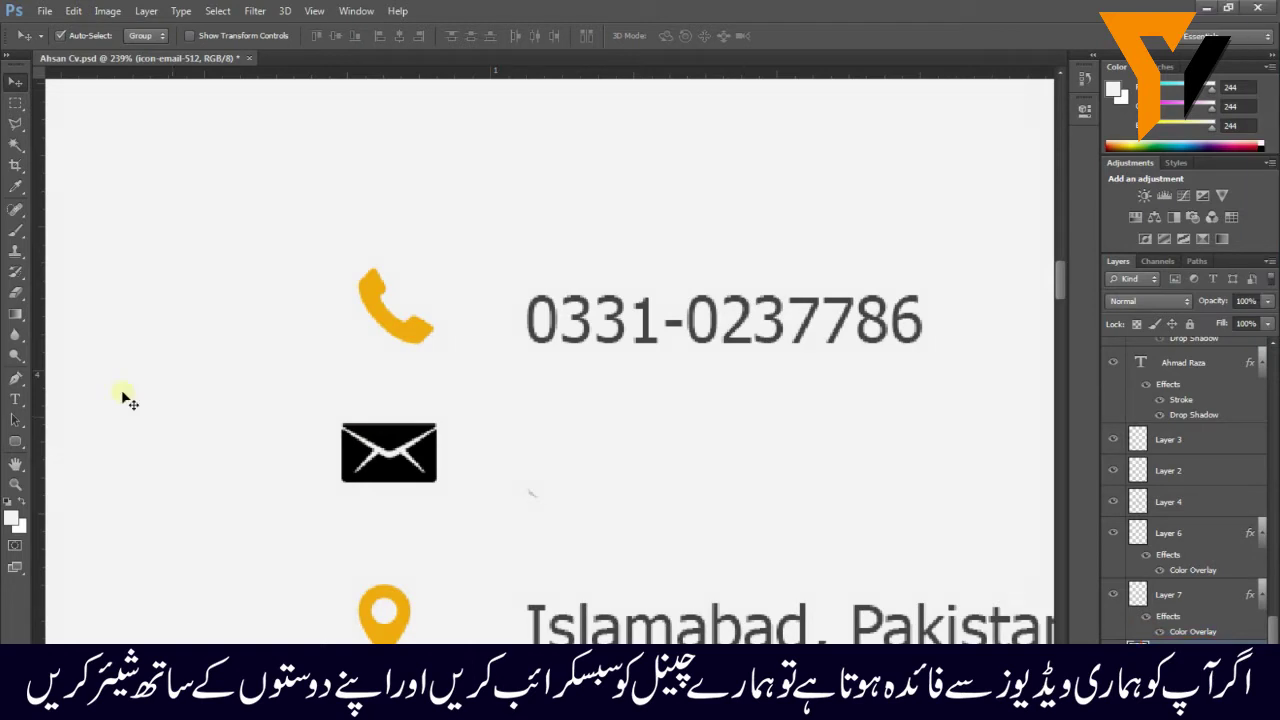
Step: Apply a Color Overlay to the envelope icon using the orange f0ae12 sampled from the phone icon
click(150, 12)
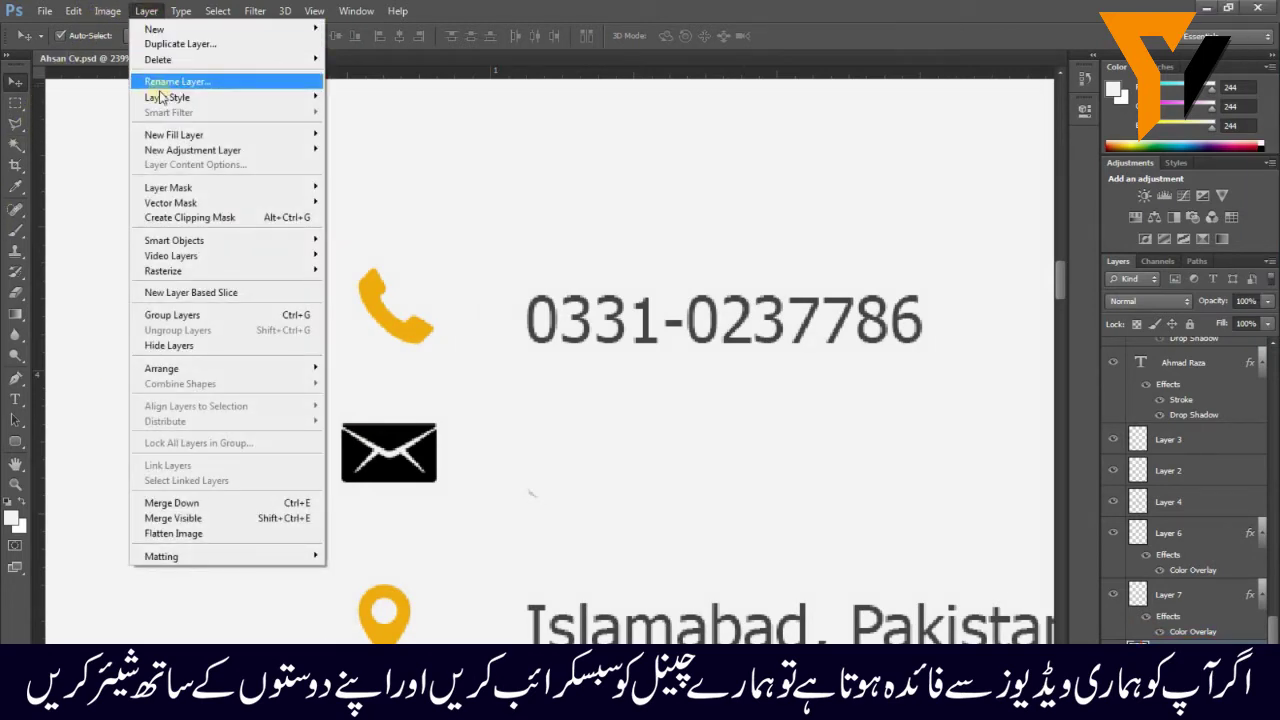
mouse_move(228, 97)
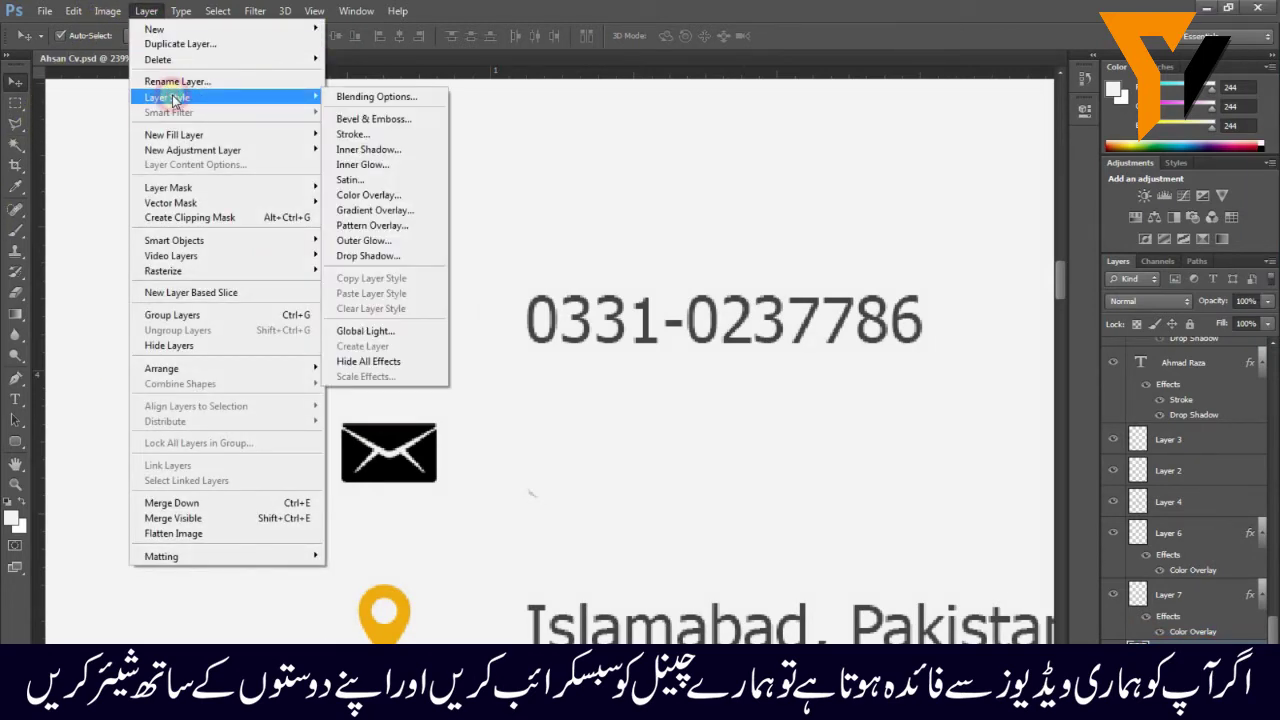
click(365, 197)
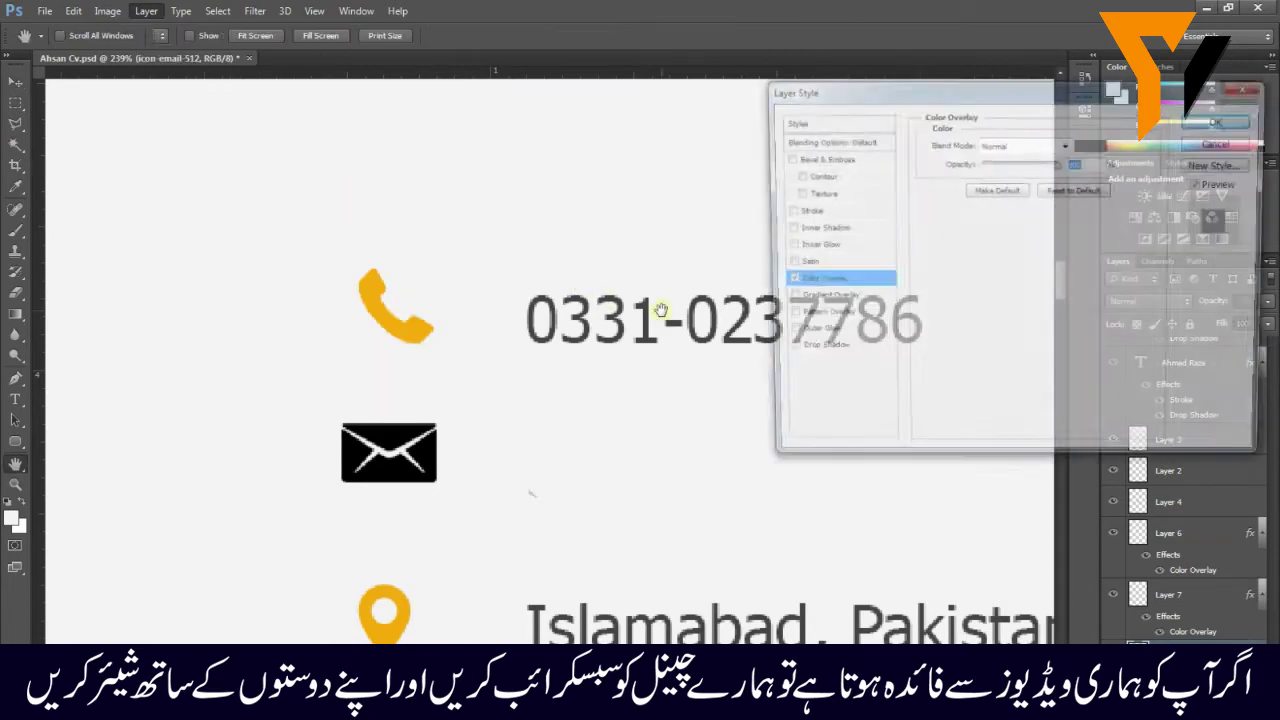
click(1099, 145)
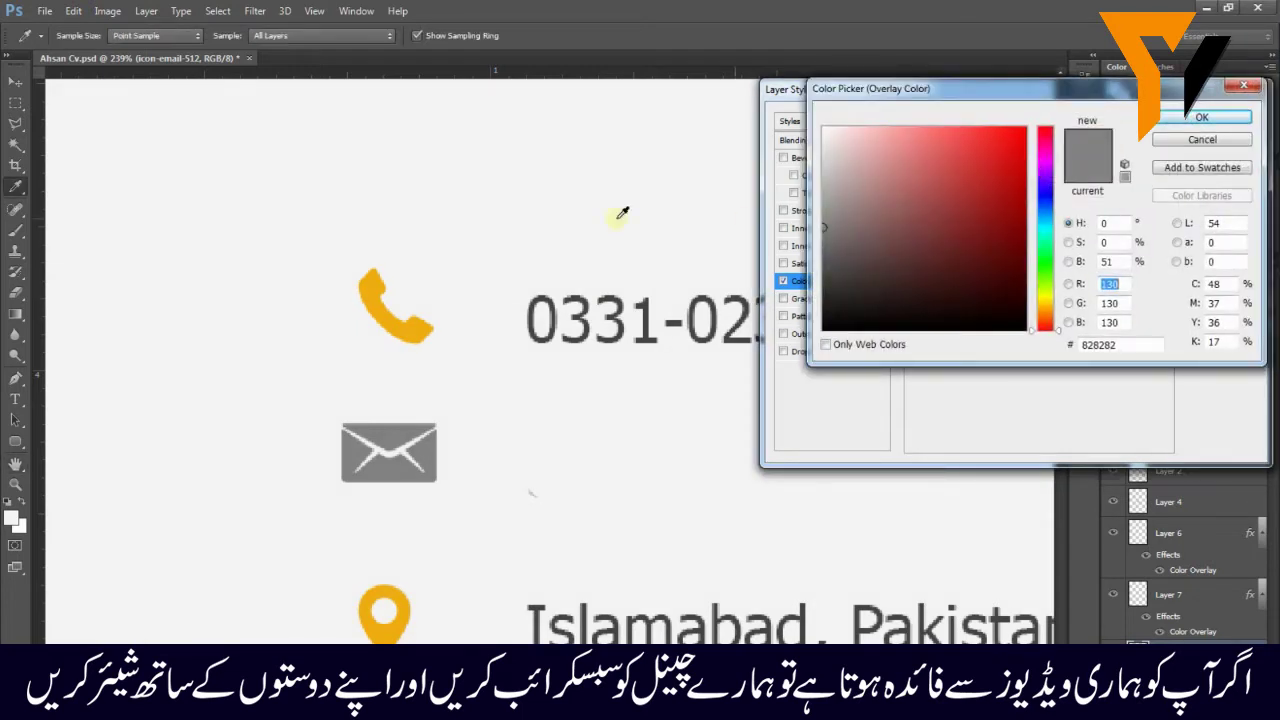
click(413, 320)
click(417, 328)
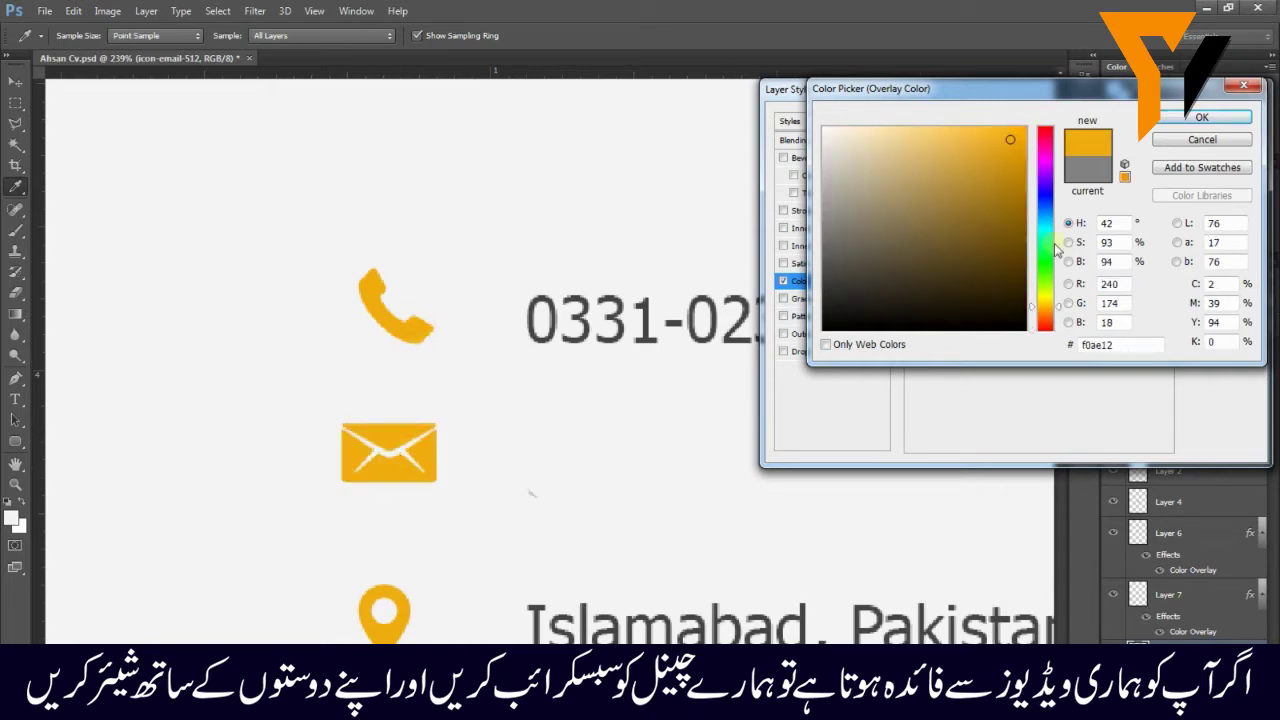
click(1218, 118)
click(1223, 120)
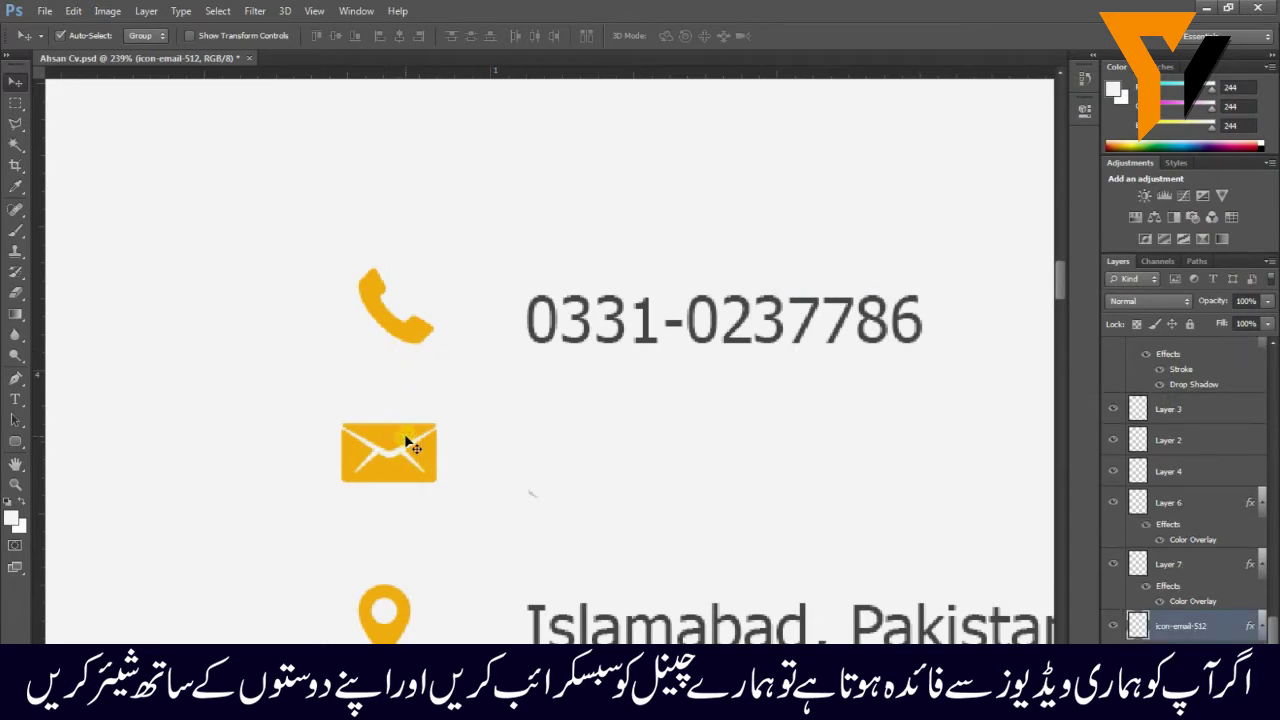
Step: Scale the orange envelope icon down slightly to match the width of the neighbouring contact icons
key(ctrl+t)
drag(438, 422, 404, 452)
key(Return)
scroll(413, 440, down, 4)
scroll(409, 480, up, 2)
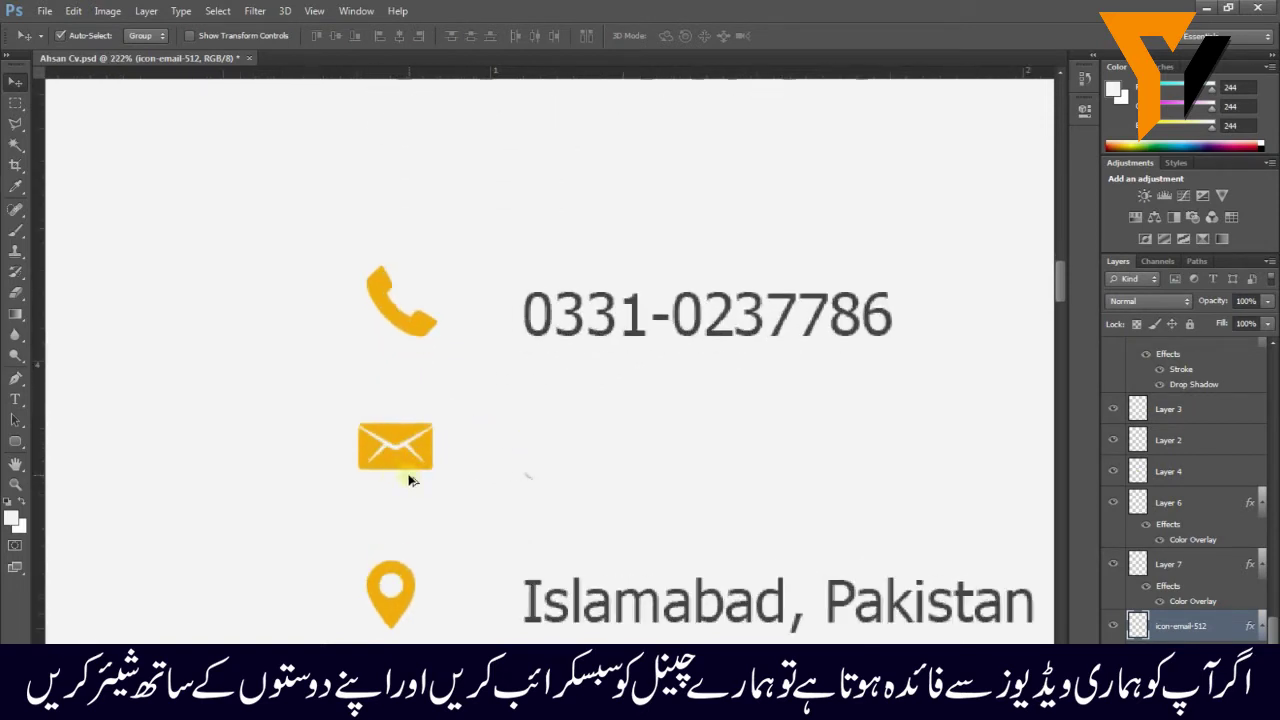
scroll(423, 471, up, 2)
scroll(718, 300, down, 3)
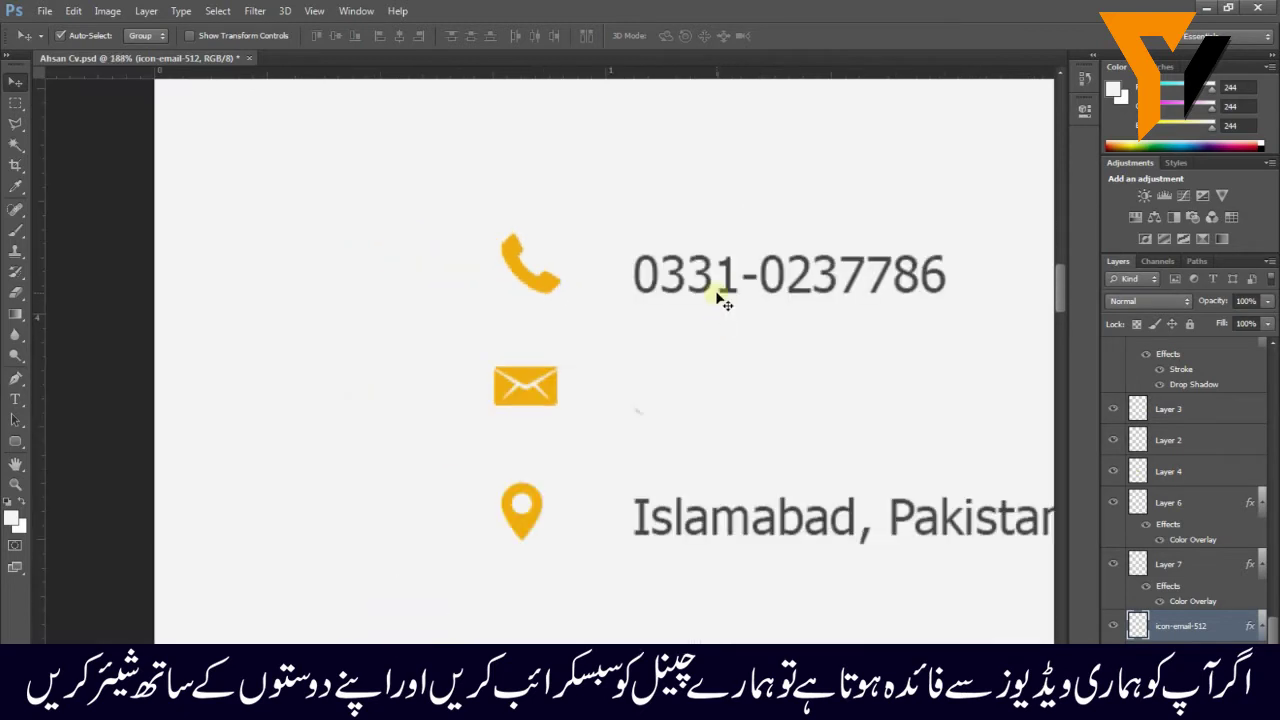
Step: Duplicate the location text and place the copy beside the envelope icon, then select the original location text
drag(637, 517, 652, 397)
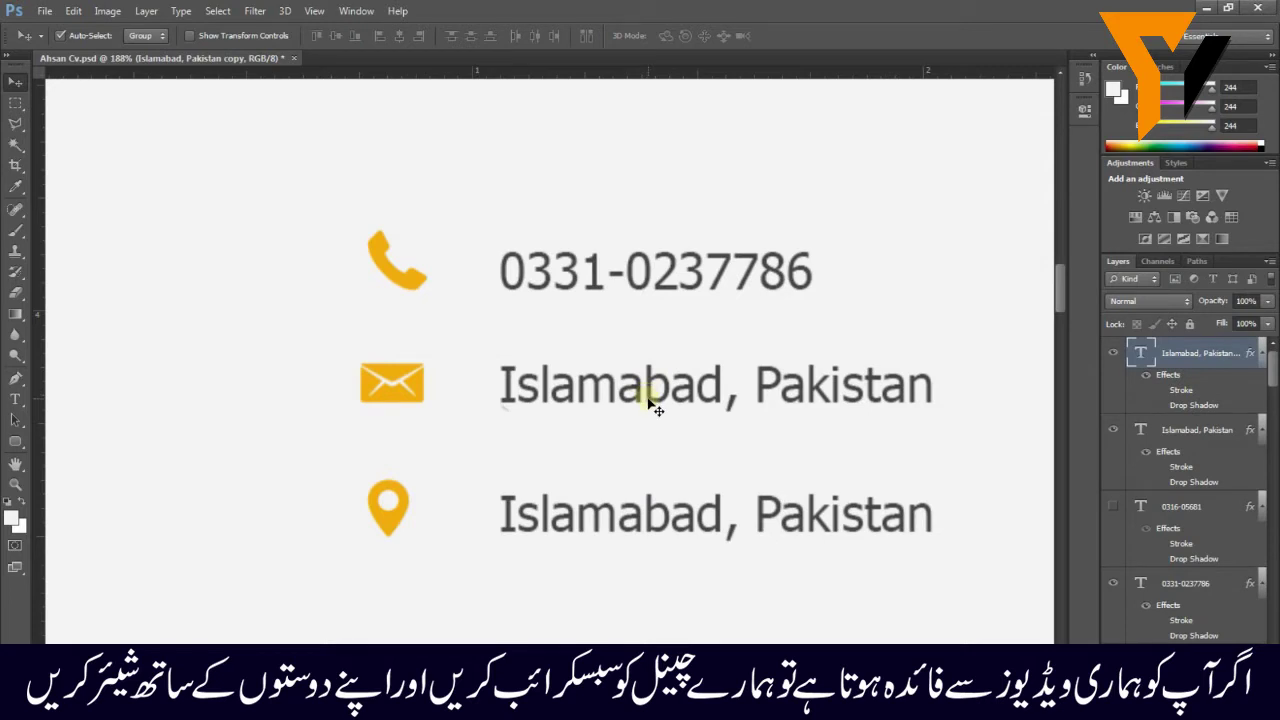
click(620, 528)
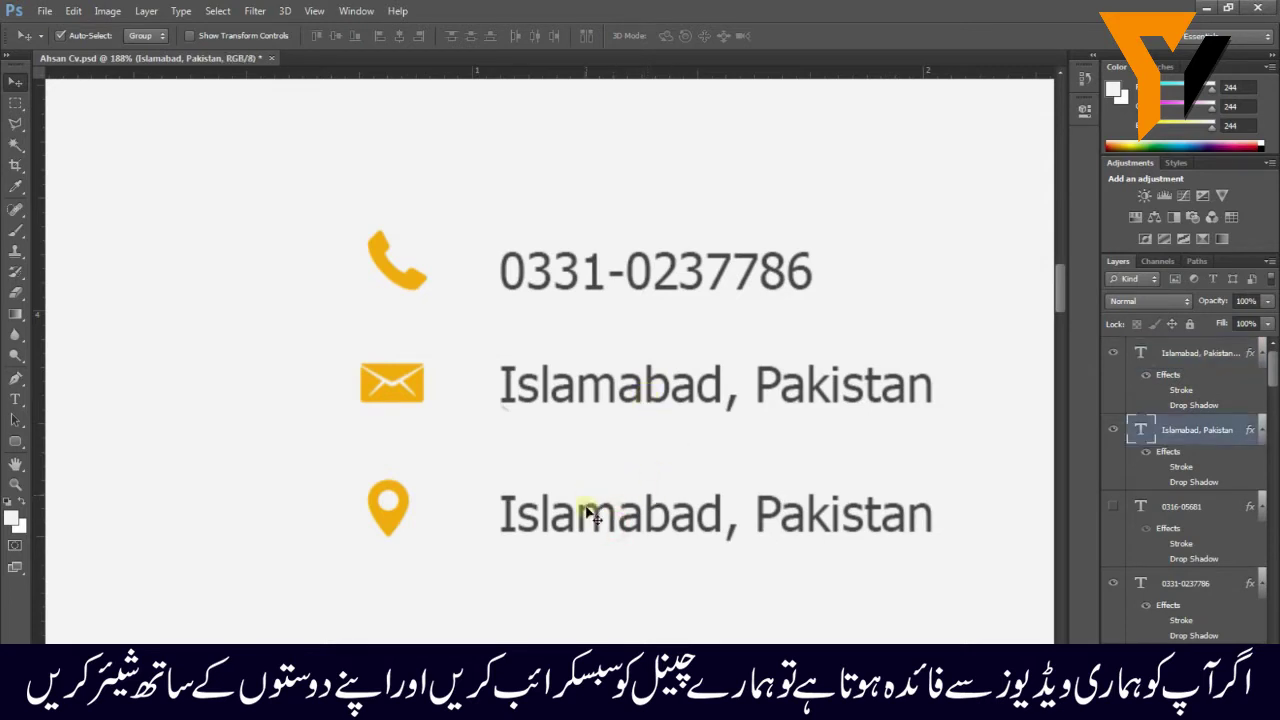
Step: Replace the duplicated location text beside the envelope icon with the applicant's e-mail address copied from the OpenOffice Writer CV
scroll(600, 348, up, 2)
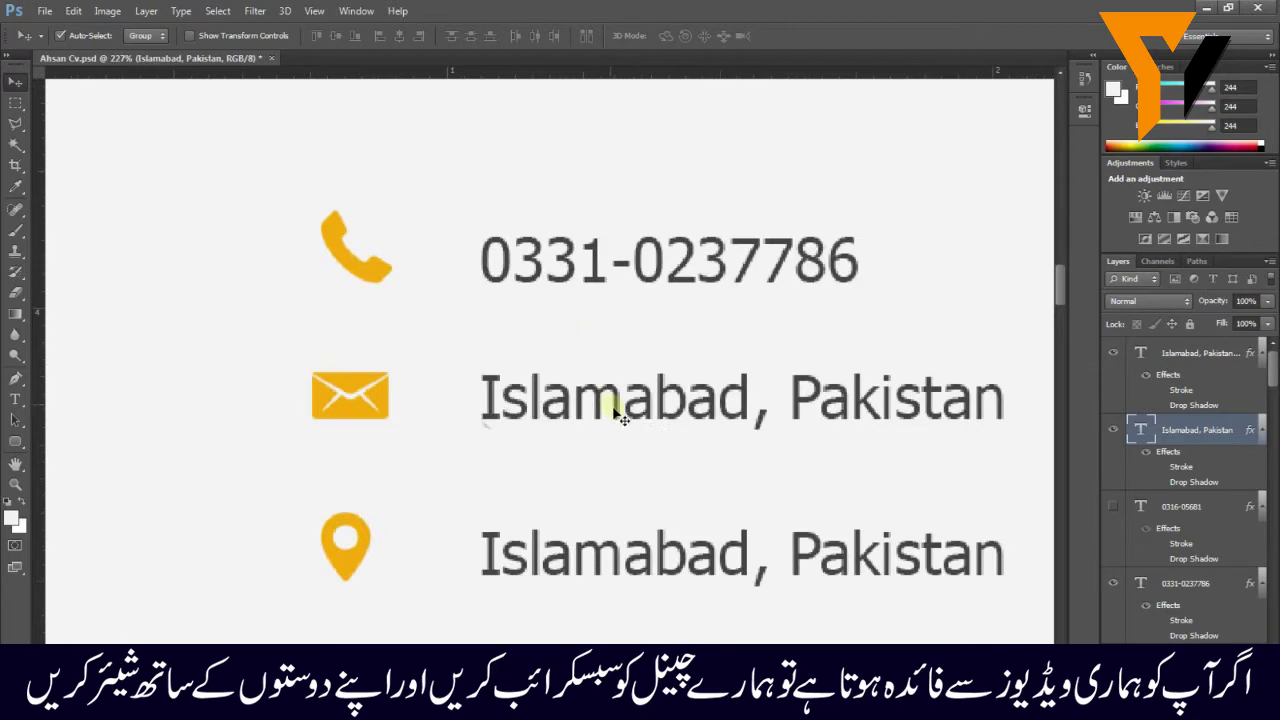
key(t)
click(613, 407)
key(ctrl+a)
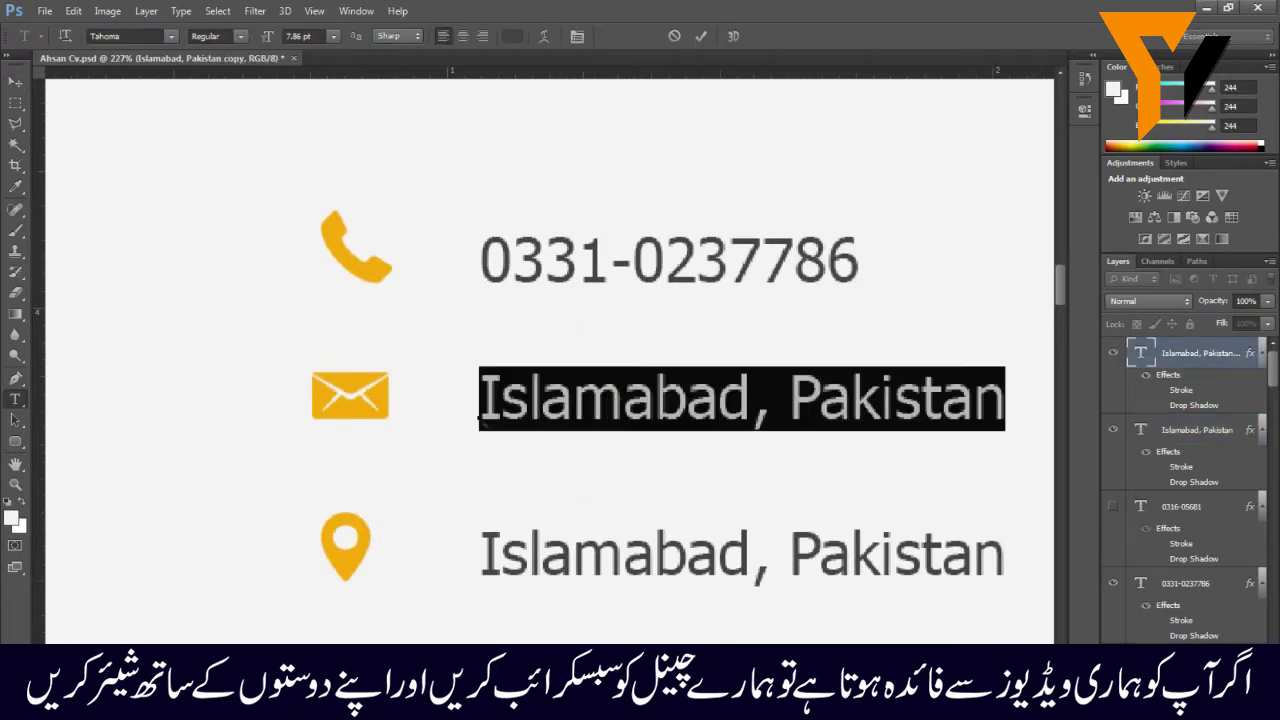
key(alt+Tab)
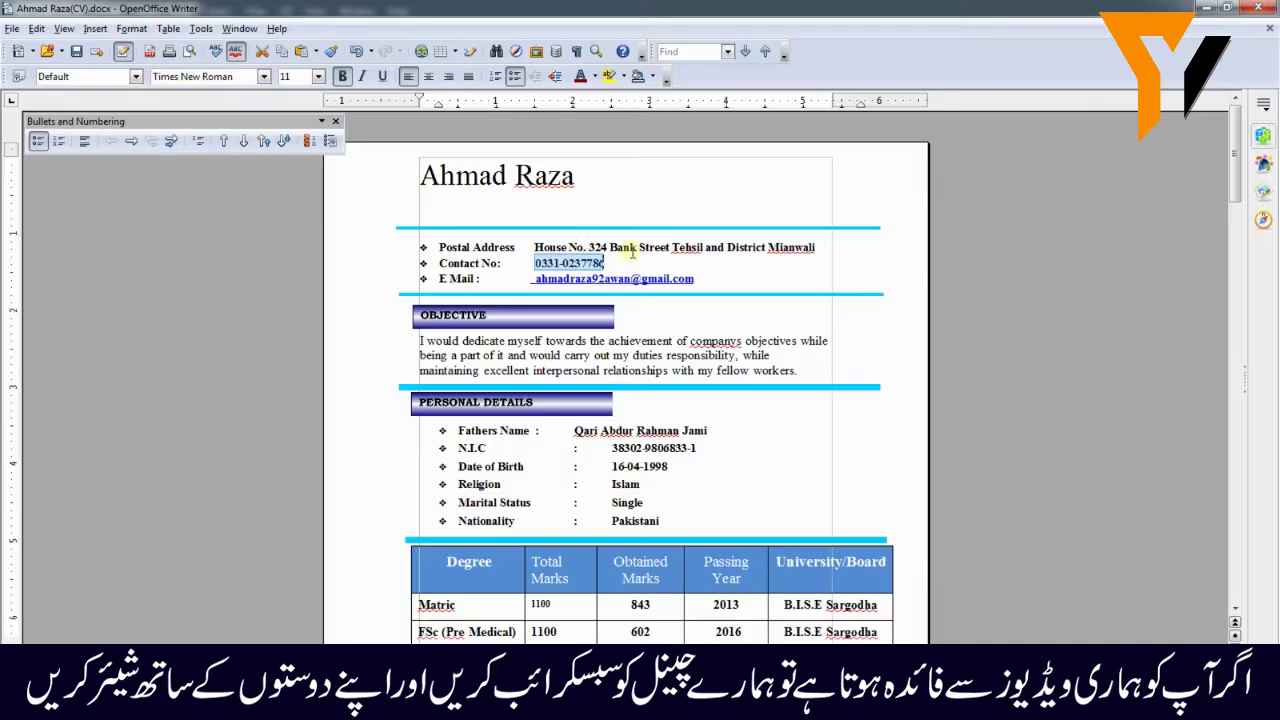
right_click(558, 266)
click(566, 272)
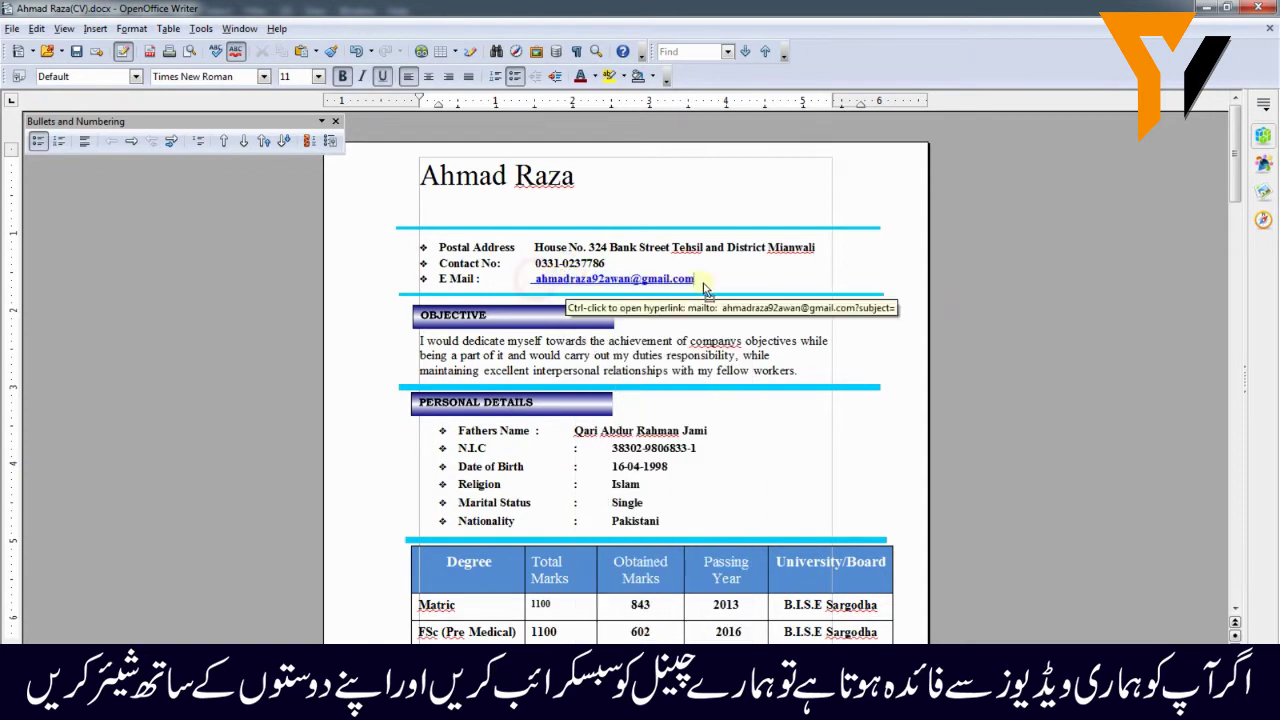
double_click(693, 279)
right_click(674, 280)
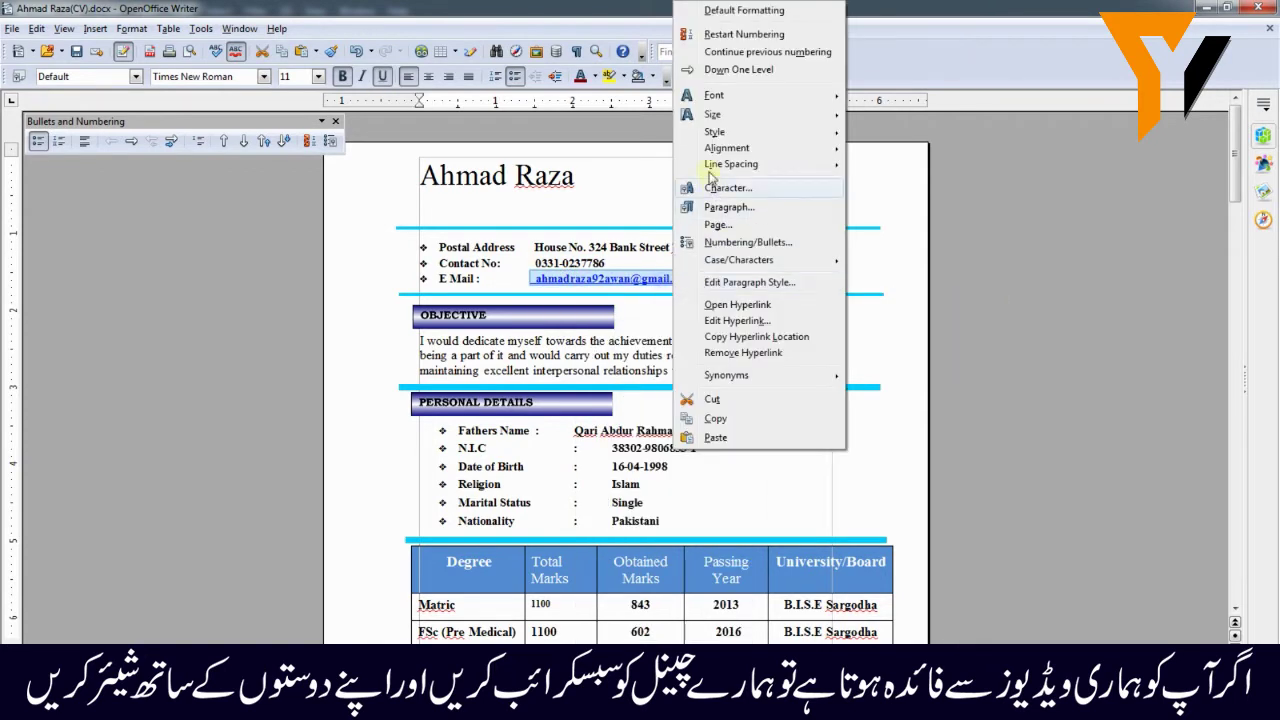
click(716, 420)
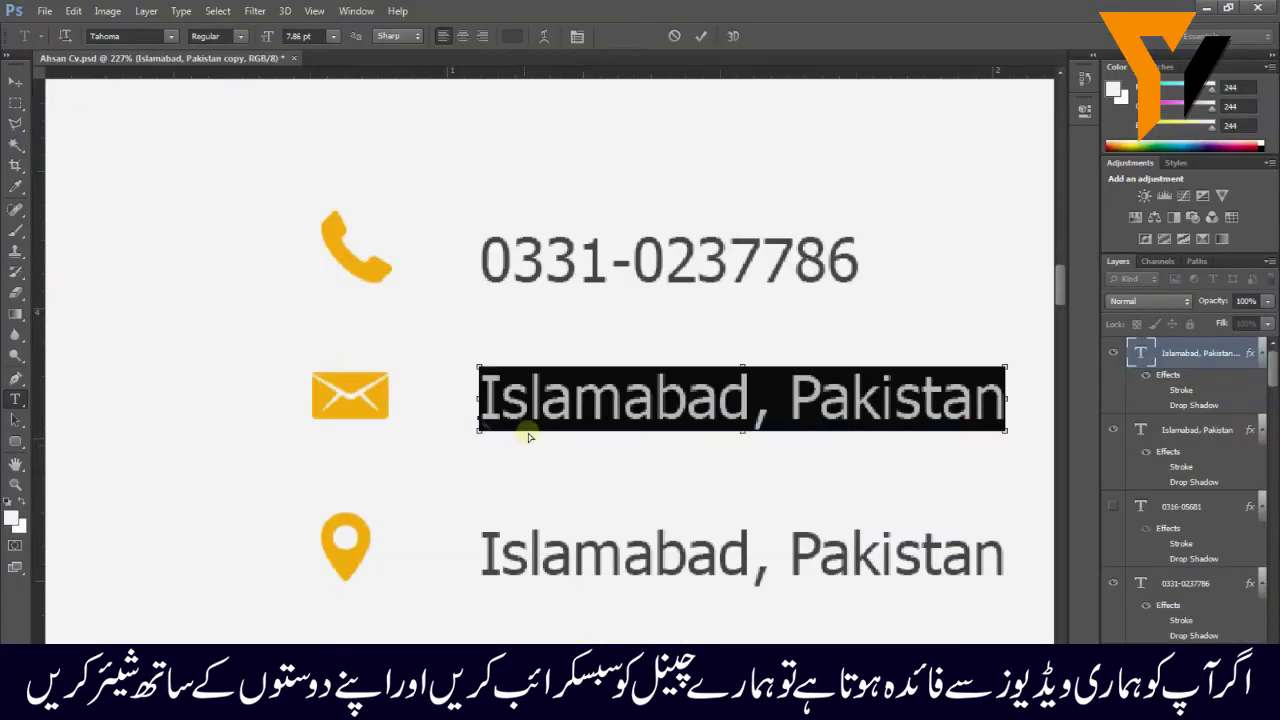
key(ctrl+v)
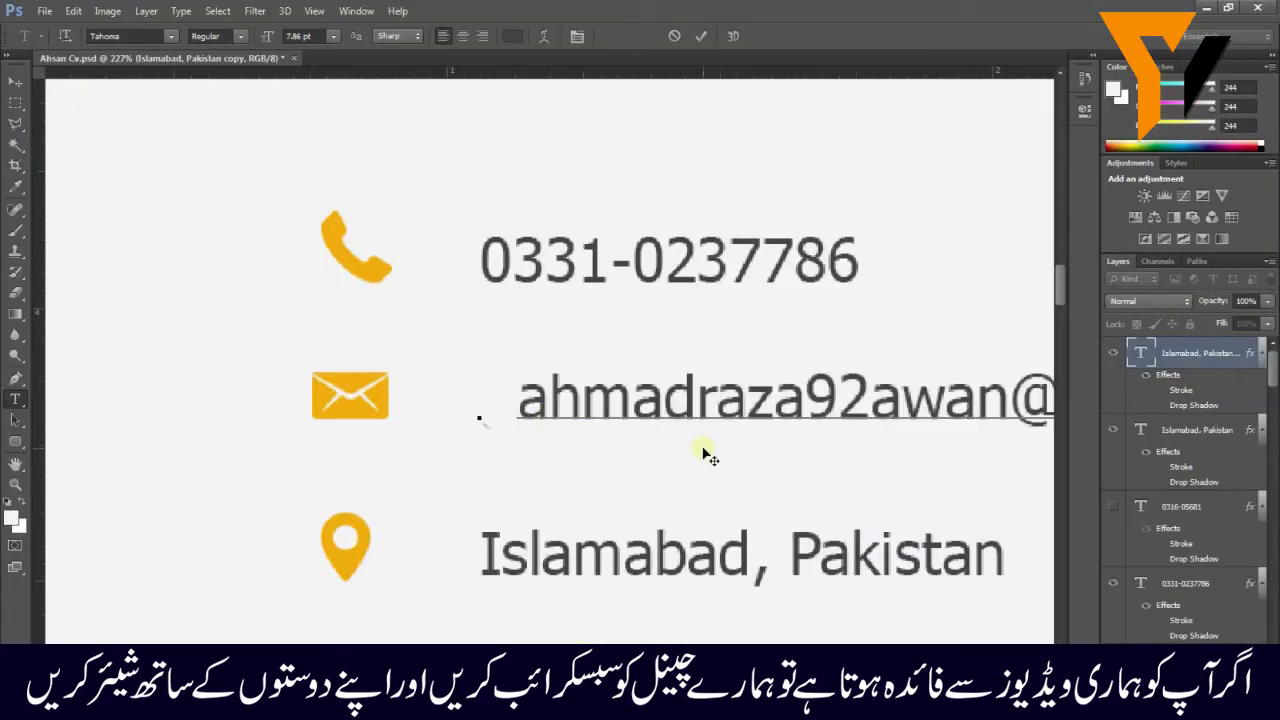
Step: Delete the leading space before the pasted e-mail address and commit the text
scroll(645, 435, down, 2)
scroll(645, 435, up, 1)
drag(536, 420, 487, 420)
key(BackSpace)
click(14, 86)
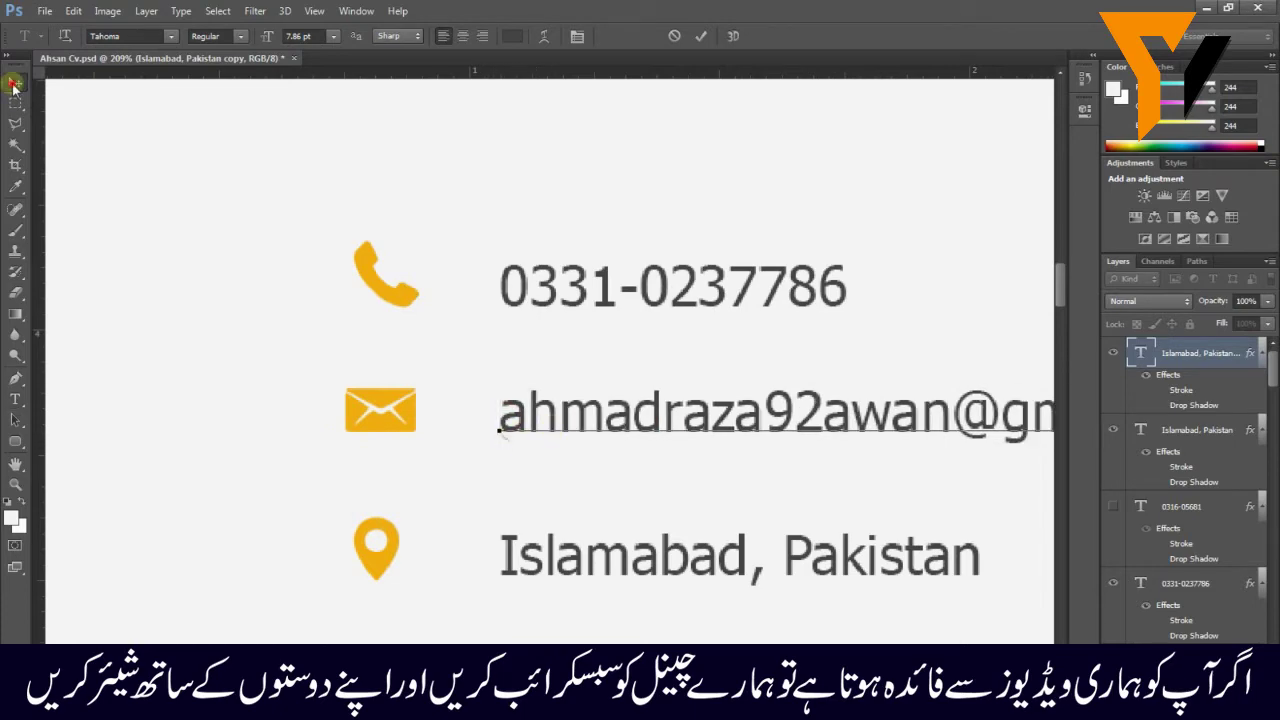
Step: Nudge the e-mail text and the envelope icon slightly down to even out the spacing between the phone and location lines
scroll(690, 420, down, 5)
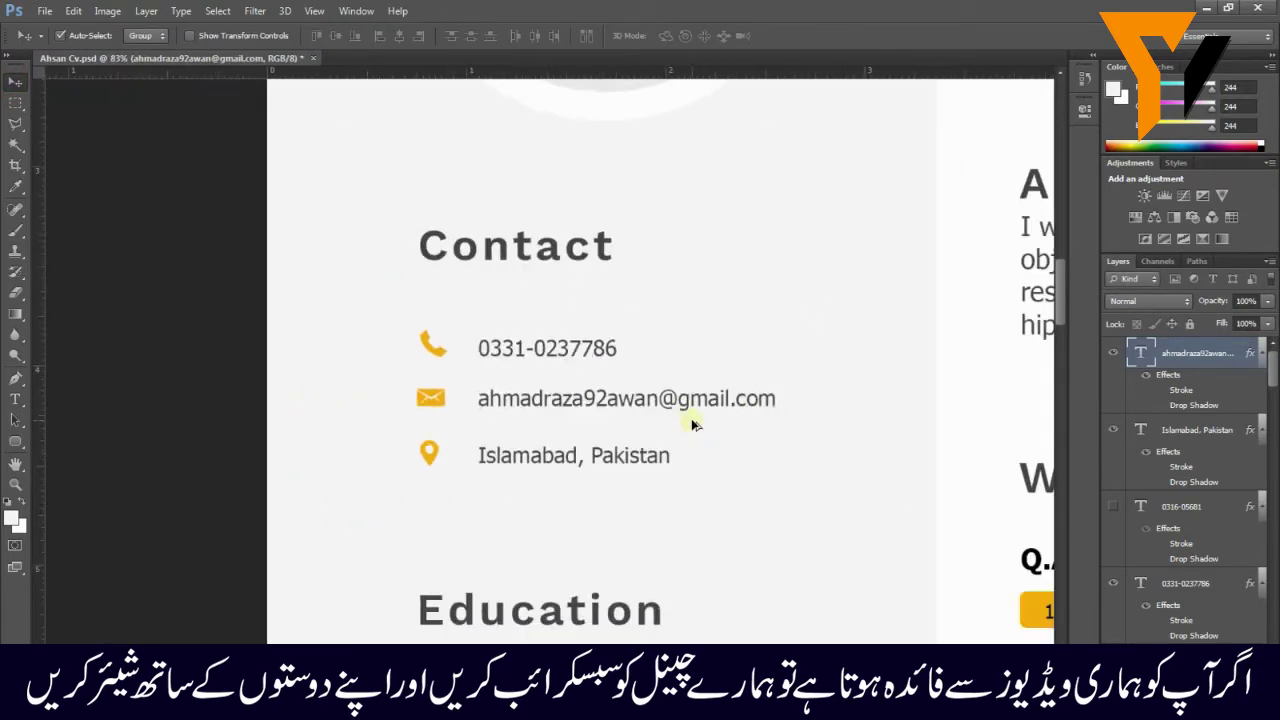
scroll(694, 424, down, 2)
scroll(686, 422, up, 5)
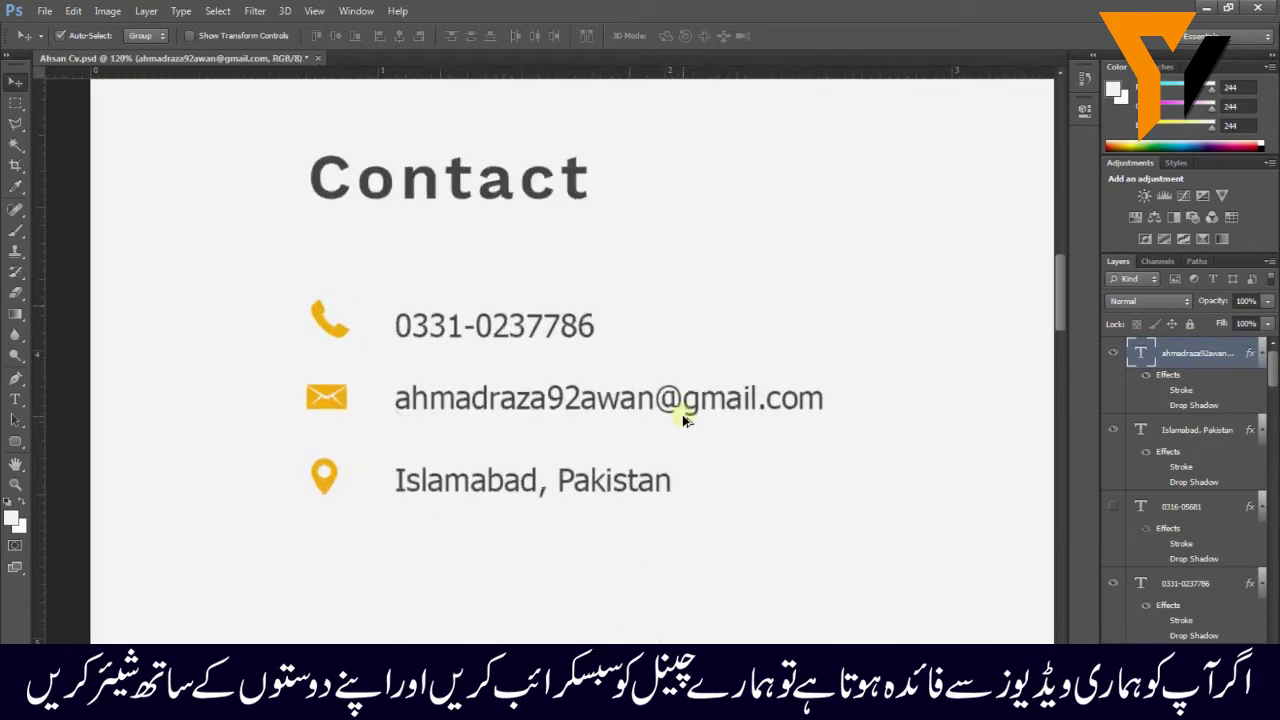
mouse_move(325, 393)
mouse_down()
mouse_move(335, 505)
mouse_move(337, 390)
mouse_up()
scroll(335, 395, down, 4)
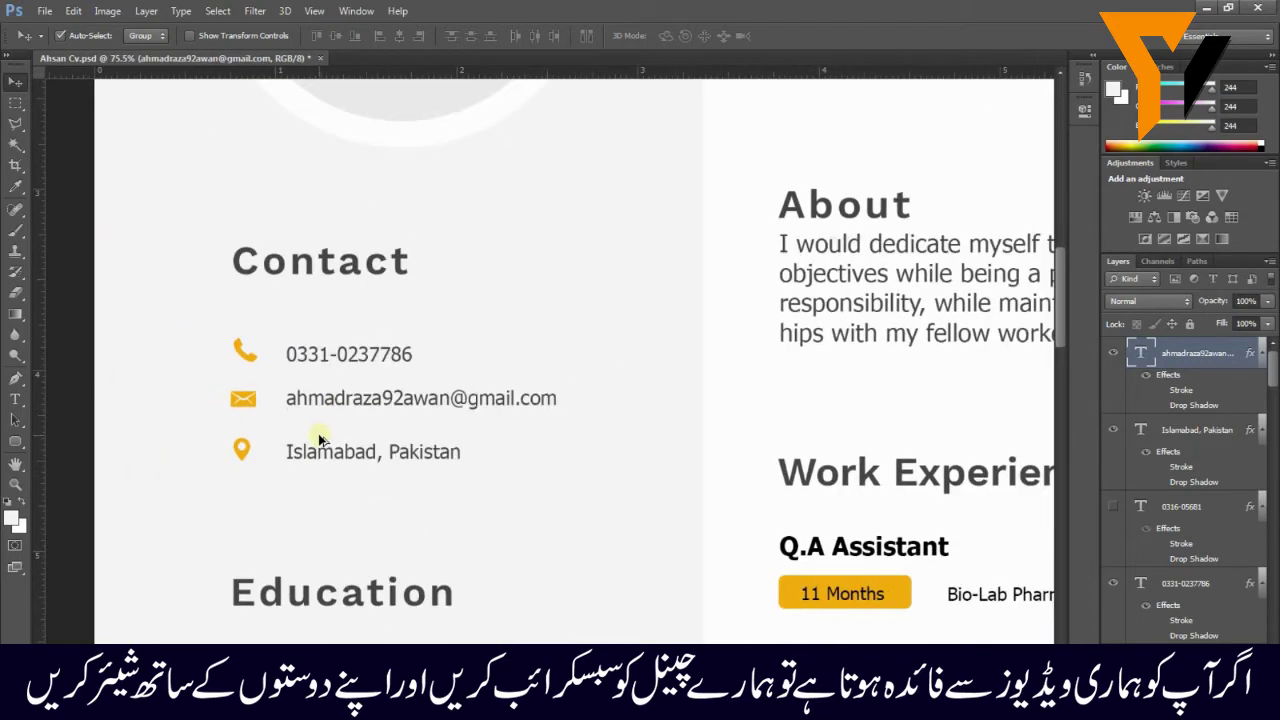
scroll(300, 445, down, 2)
scroll(250, 415, up, 6)
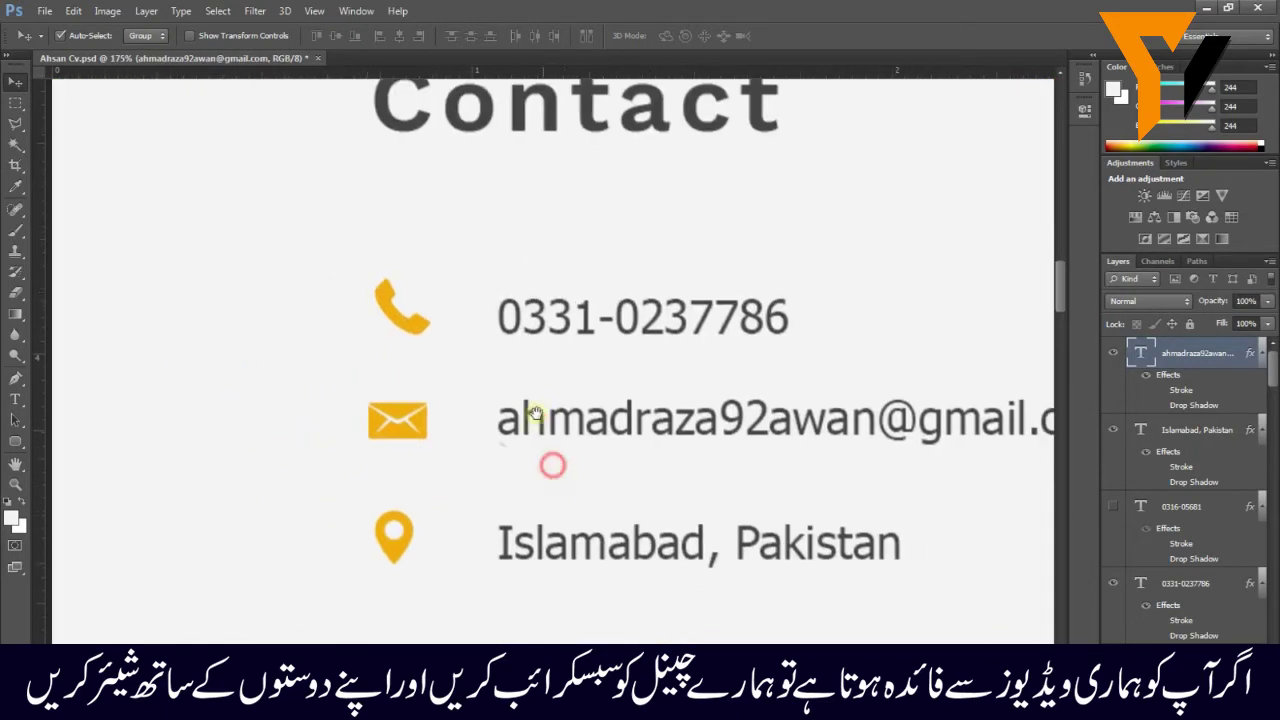
click(522, 532)
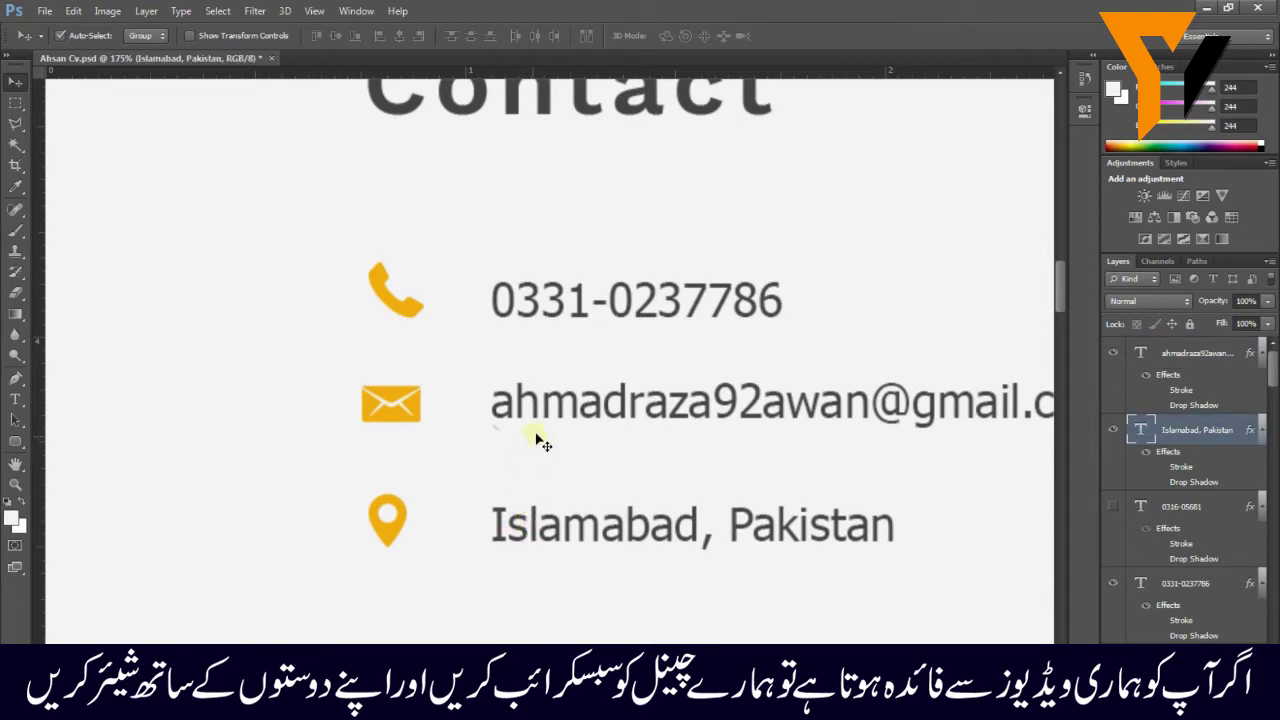
click(565, 420)
key(Down)
key(Down)
key(Down)
click(408, 420)
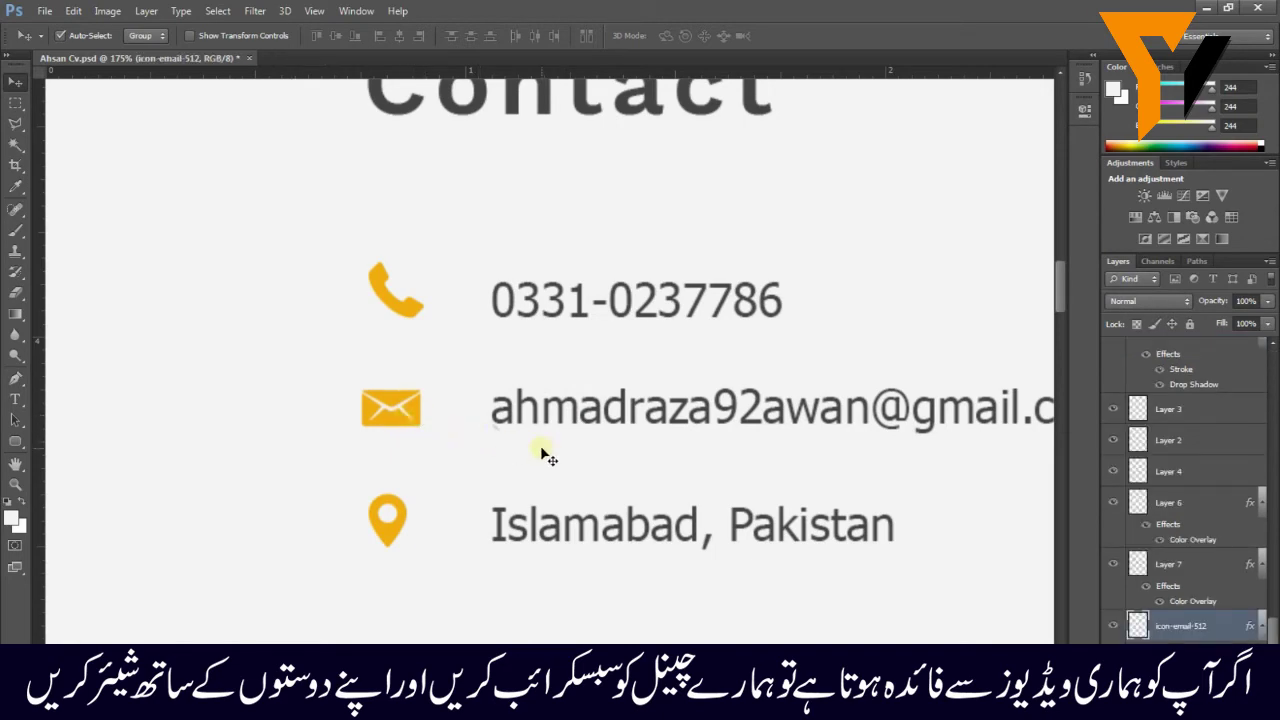
Step: Examine the CV's Education section and the Matric row of the degree table in the Writer document
scroll(548, 458, down, 4)
scroll(540, 428, down, 4)
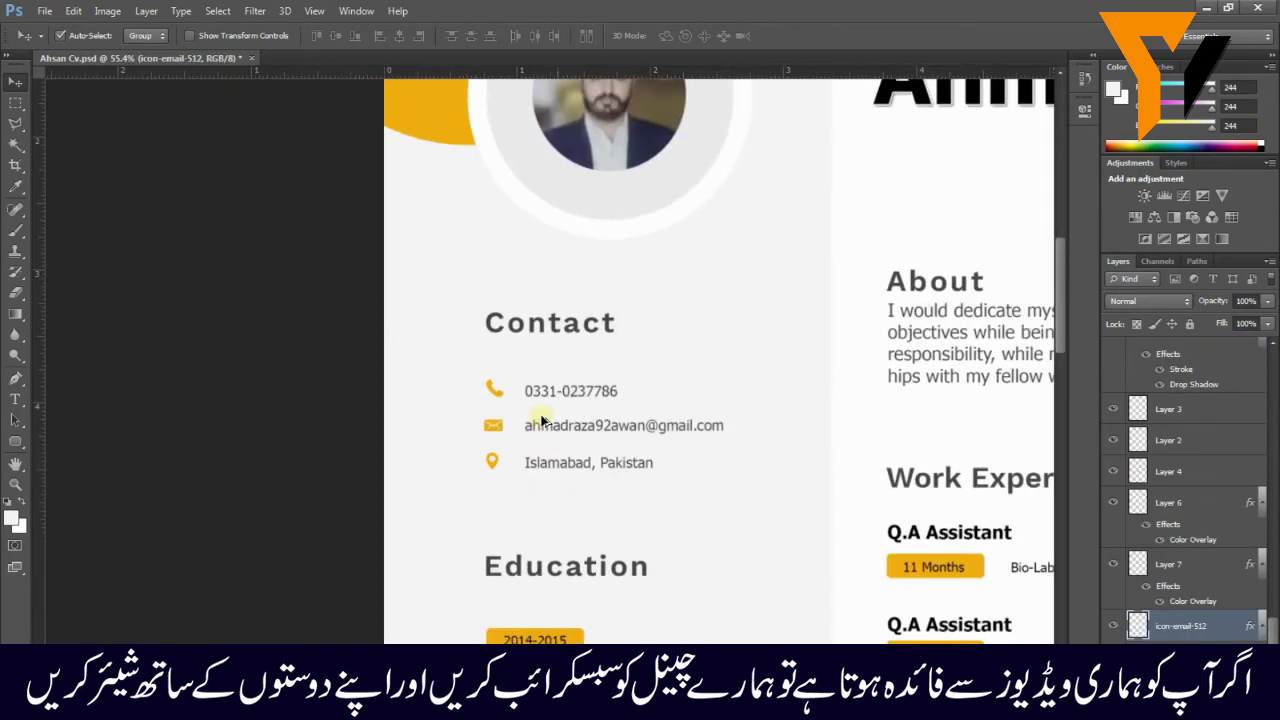
scroll(560, 463, up, 2)
scroll(553, 458, down, 2)
scroll(553, 458, down, 1)
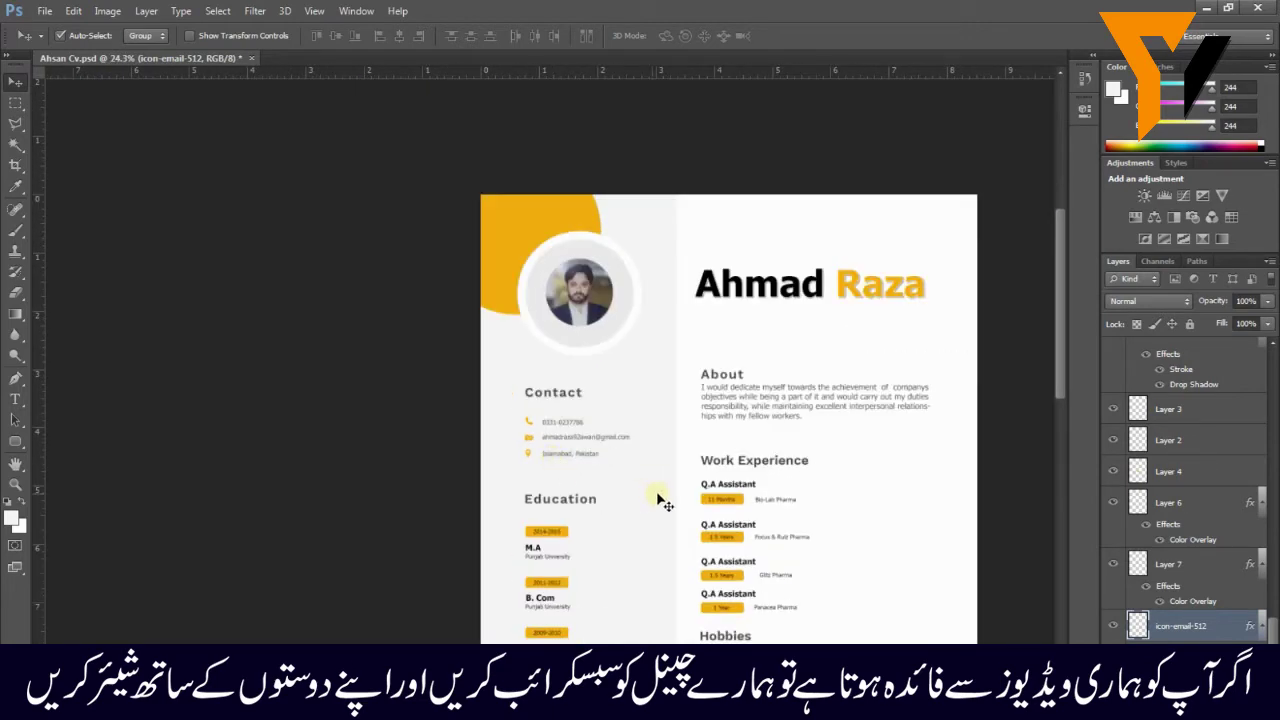
scroll(655, 500, up, 5)
drag(568, 480, 666, 371)
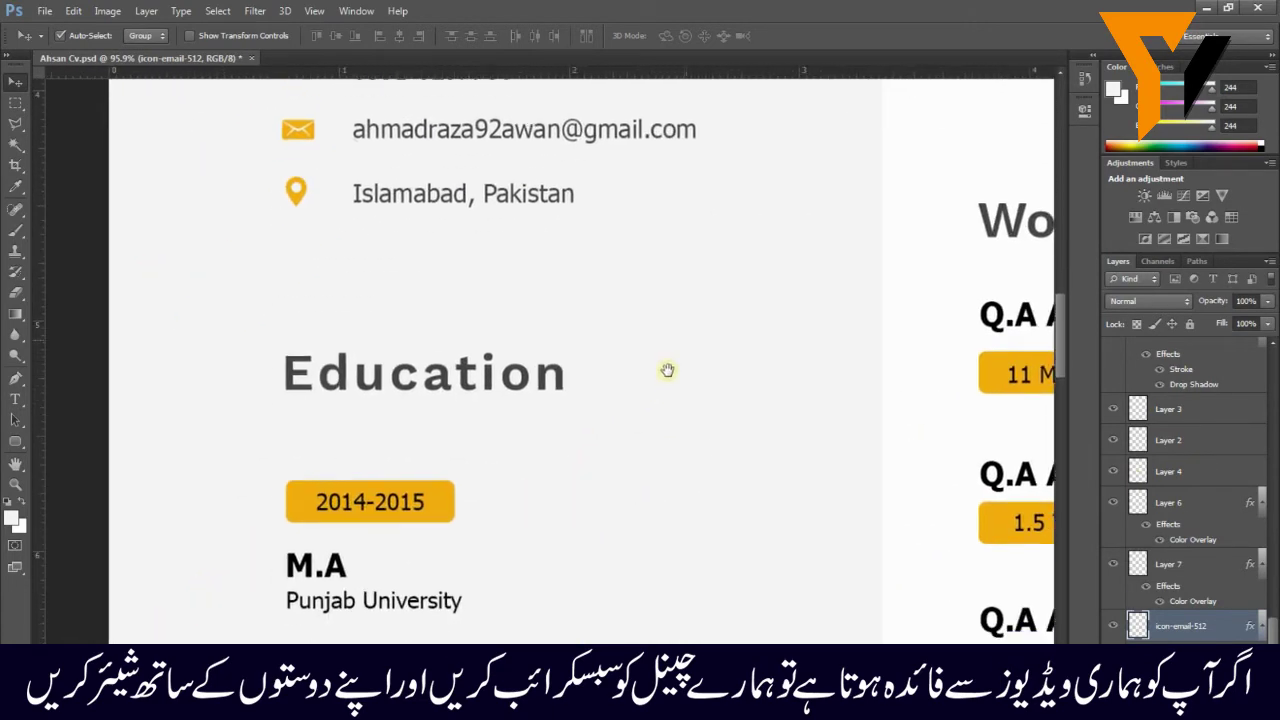
drag(517, 503, 562, 351)
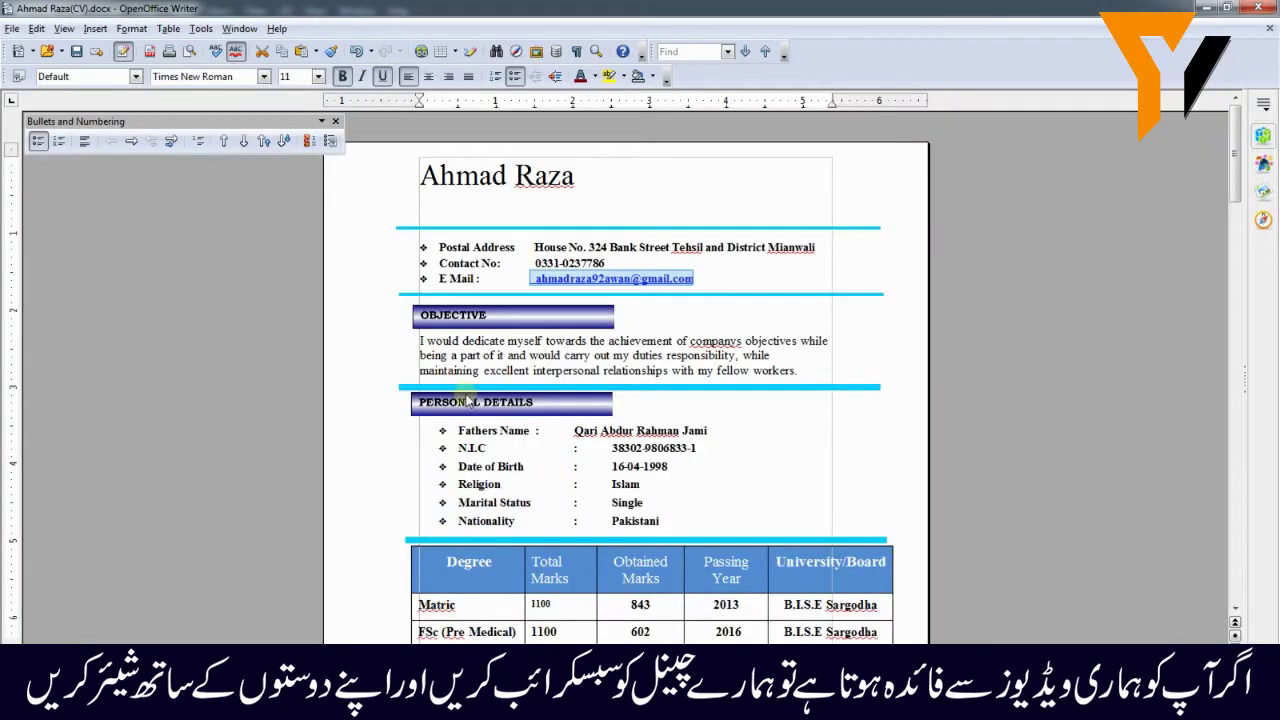
scroll(468, 400, down, 6)
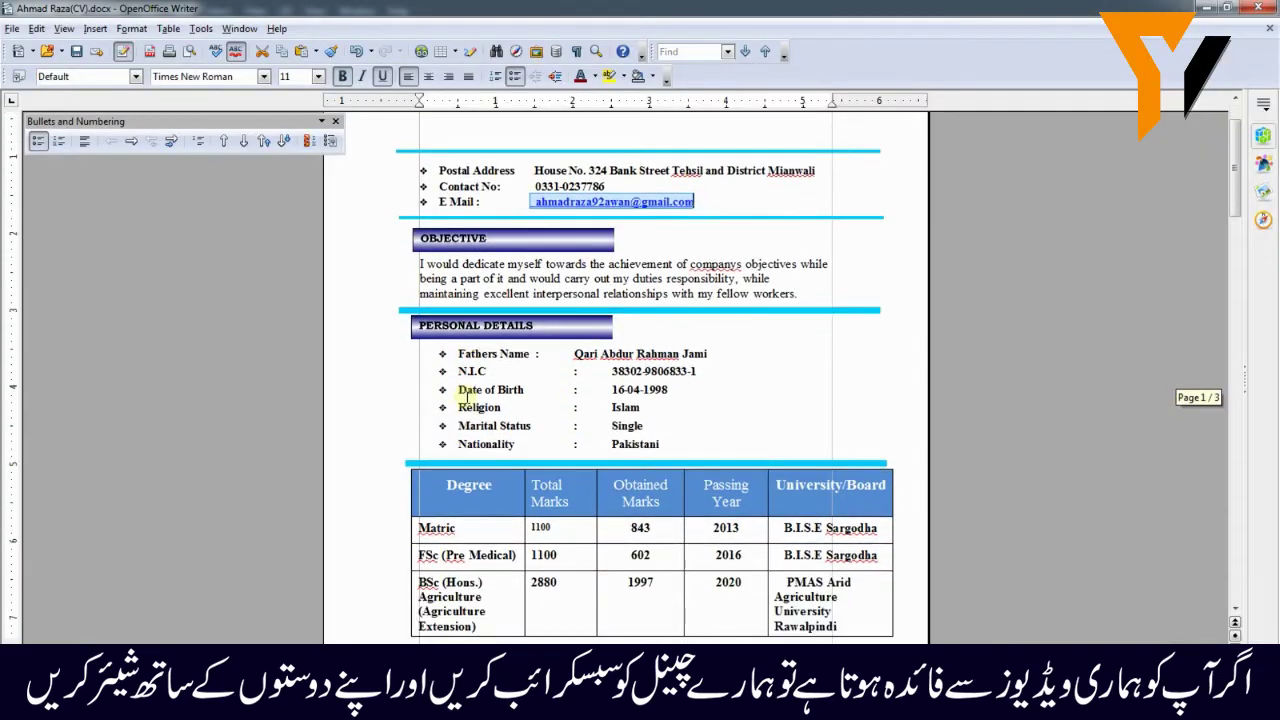
scroll(450, 352, up, 1)
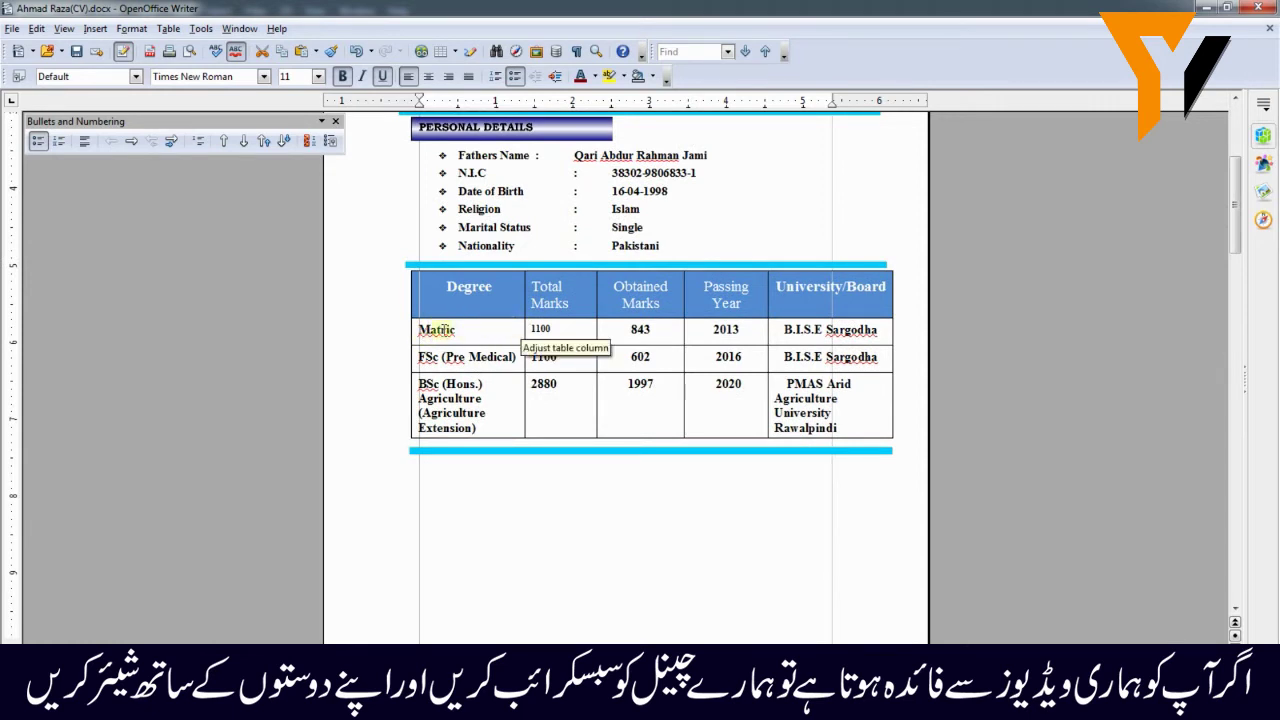
double_click(723, 329)
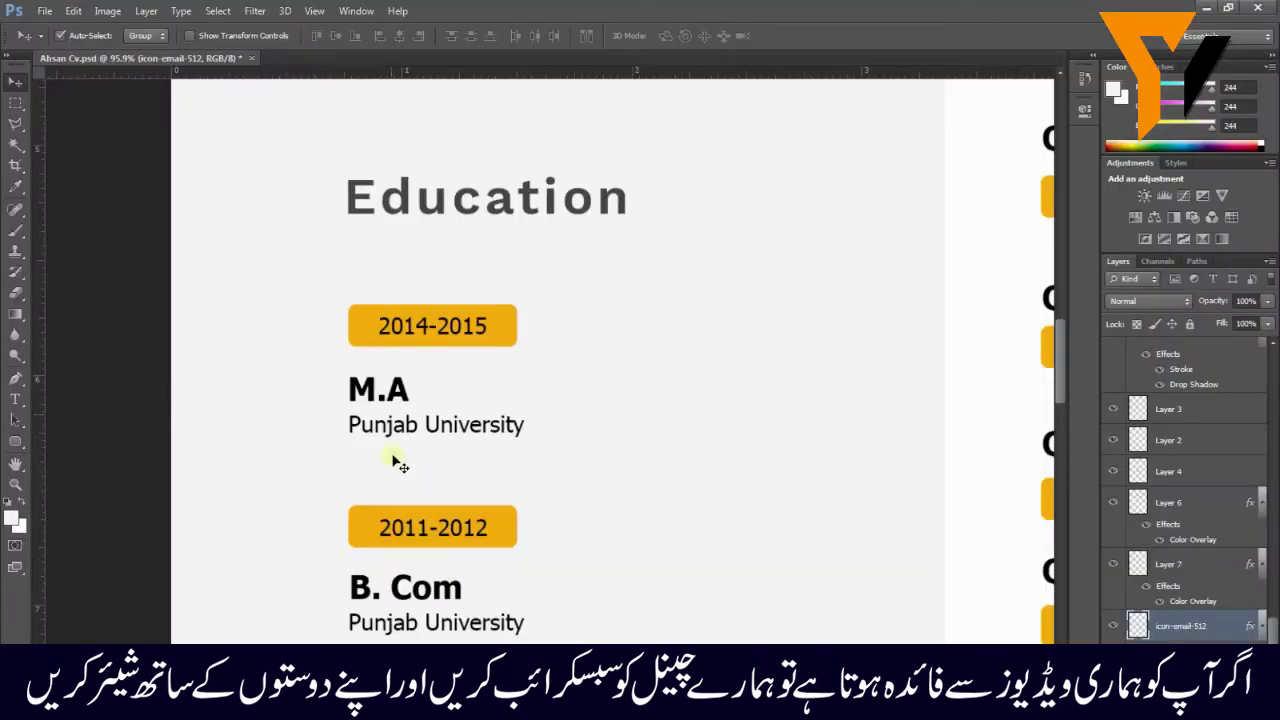
Step: Replace the F.A degree title under 2009-2010 with MATRIC and align it with the Federal Board line
scroll(396, 498, down, 3)
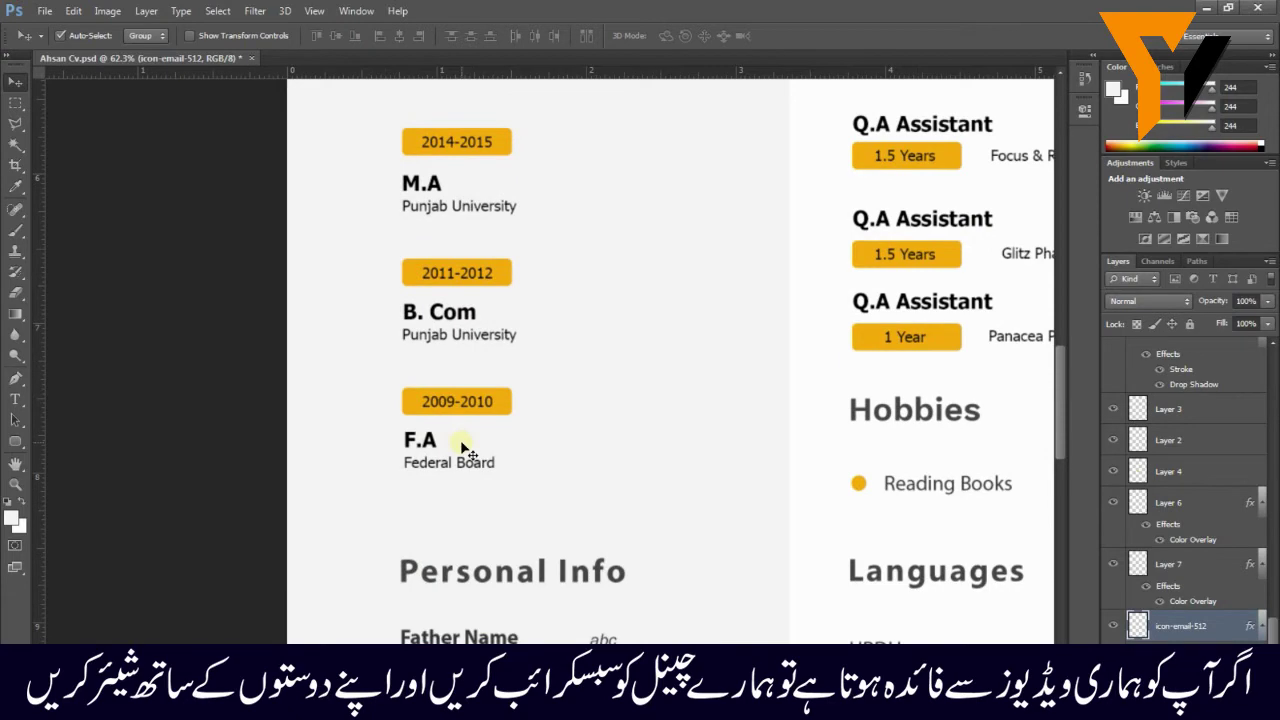
scroll(432, 420, up, 5)
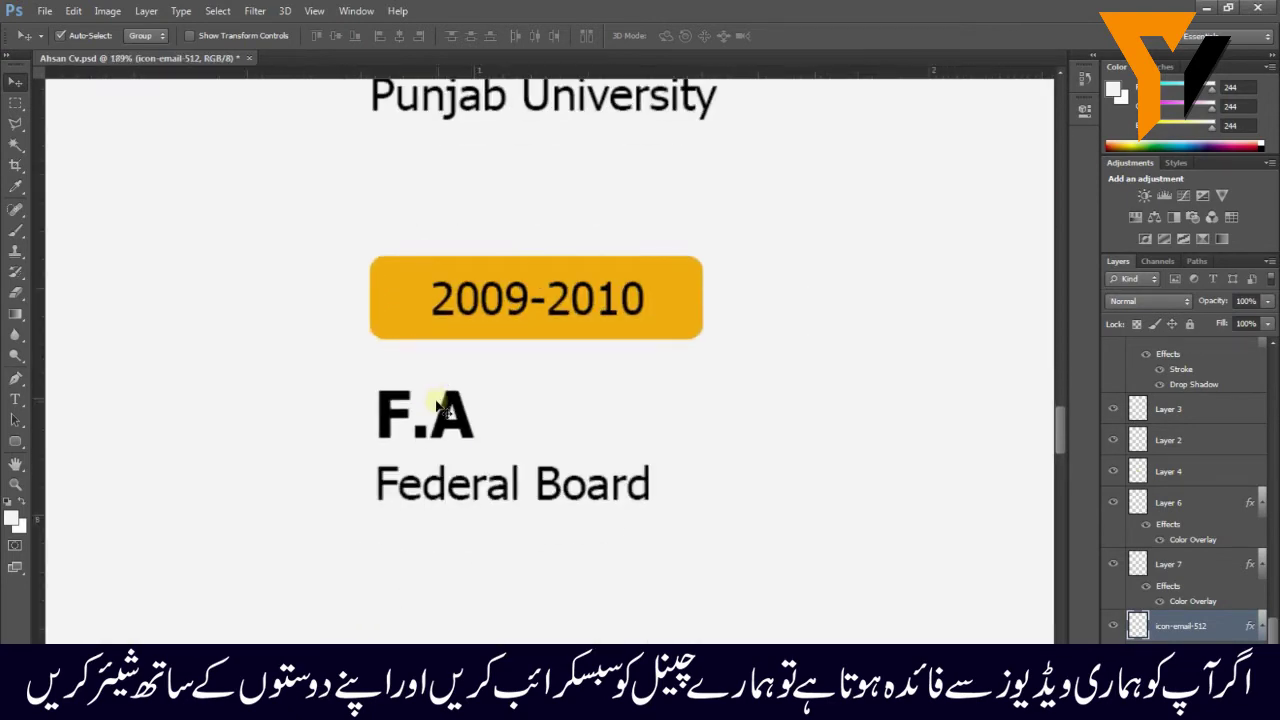
key(t)
click(435, 412)
double_click(435, 412)
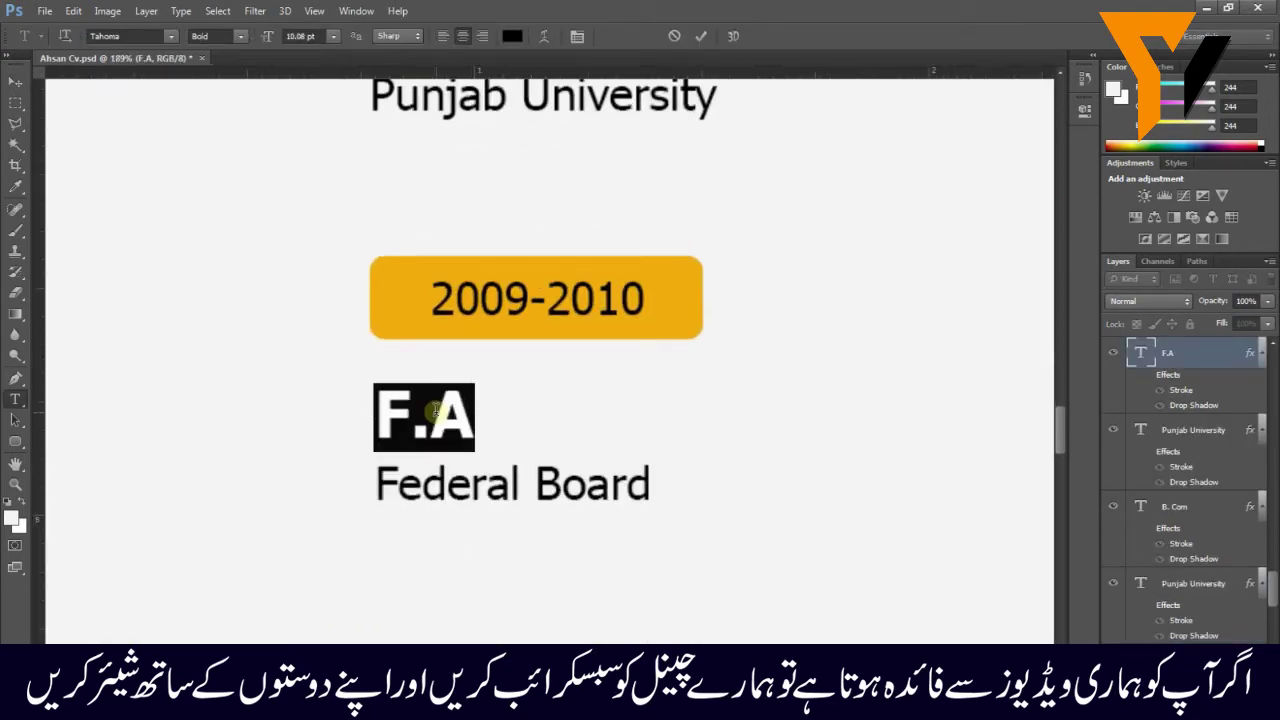
text(MATRIC)
key(ctrl)
drag(524, 410, 589, 395)
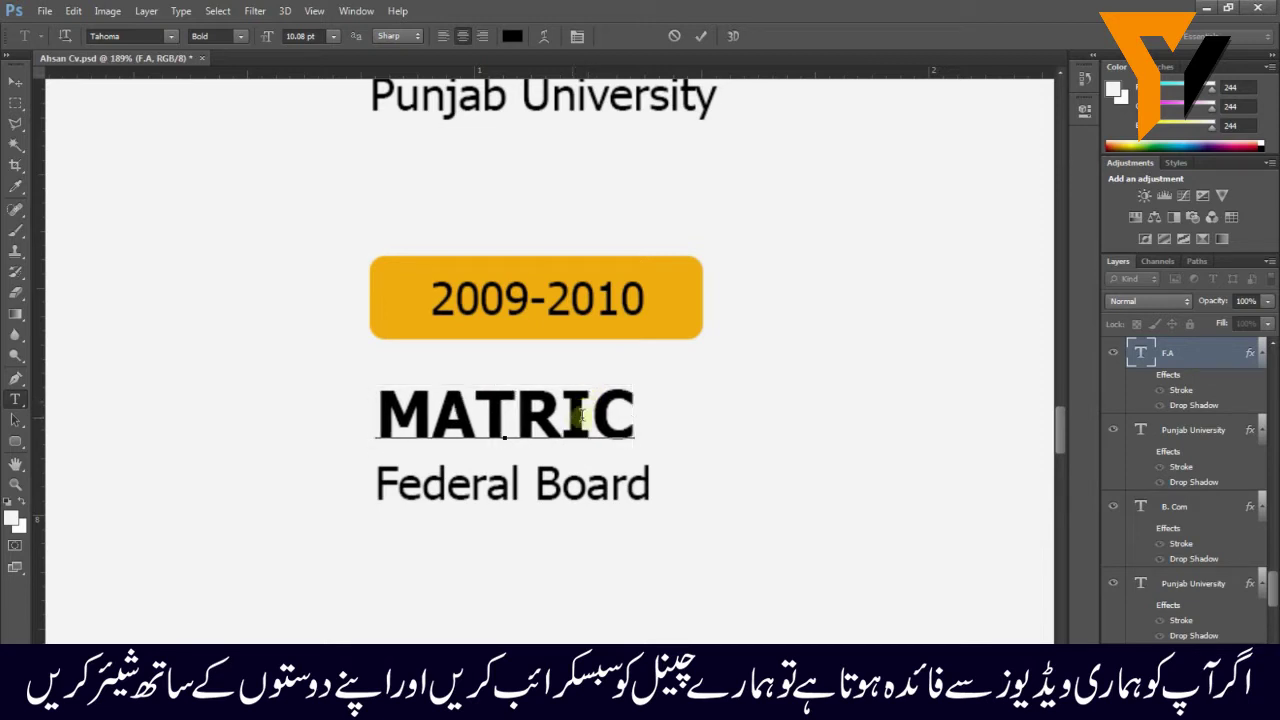
Step: Select the letters ATRIC in the MATRIC degree title
scroll(621, 412, up, 3)
scroll(603, 363, down, 2)
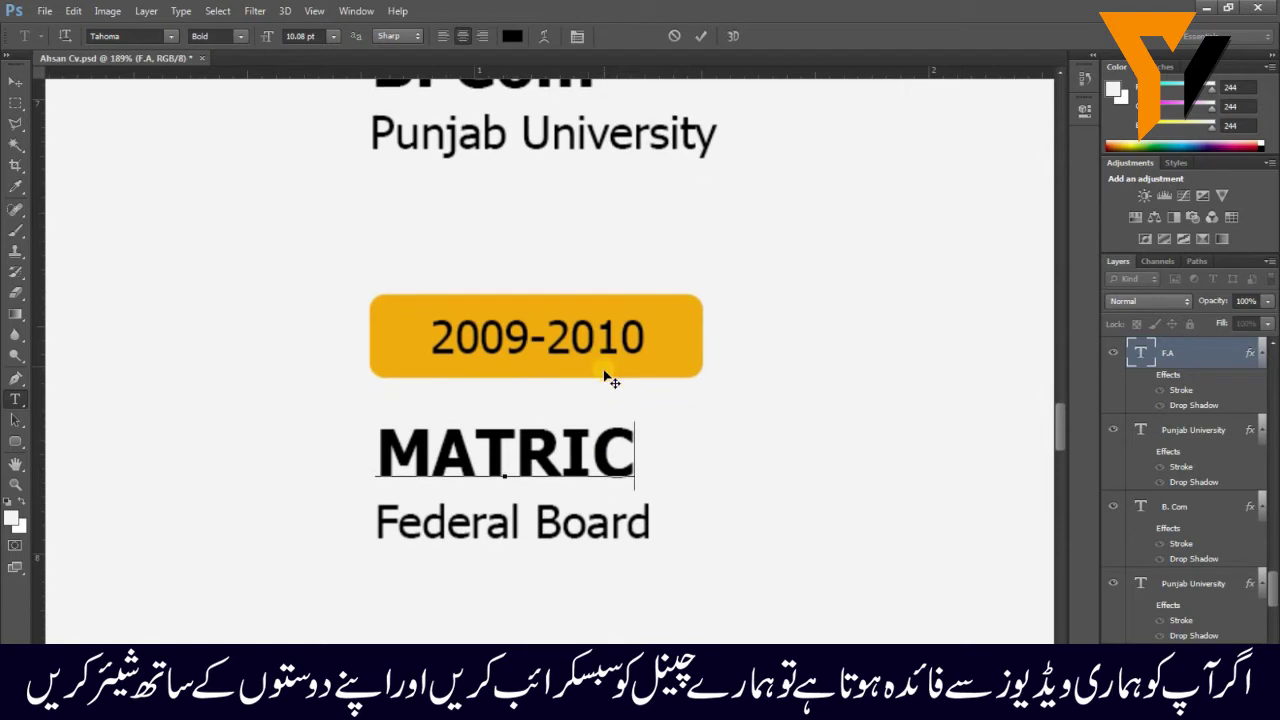
drag(631, 440, 428, 440)
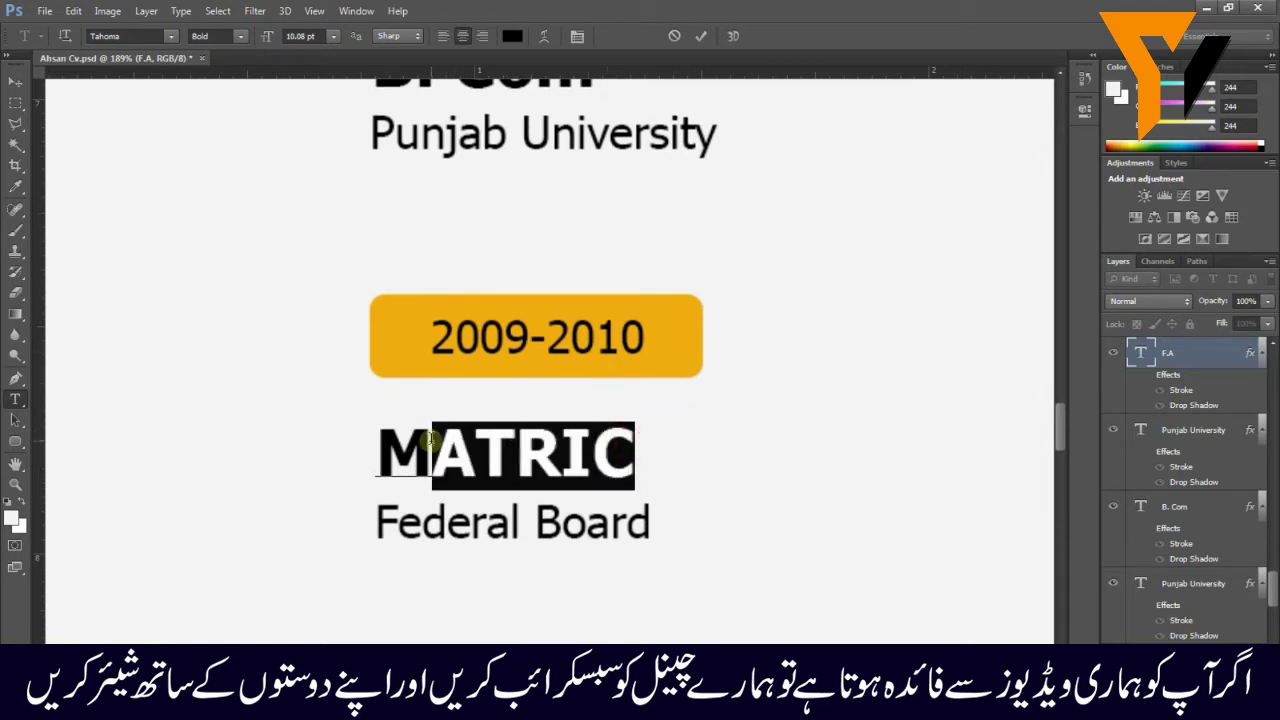
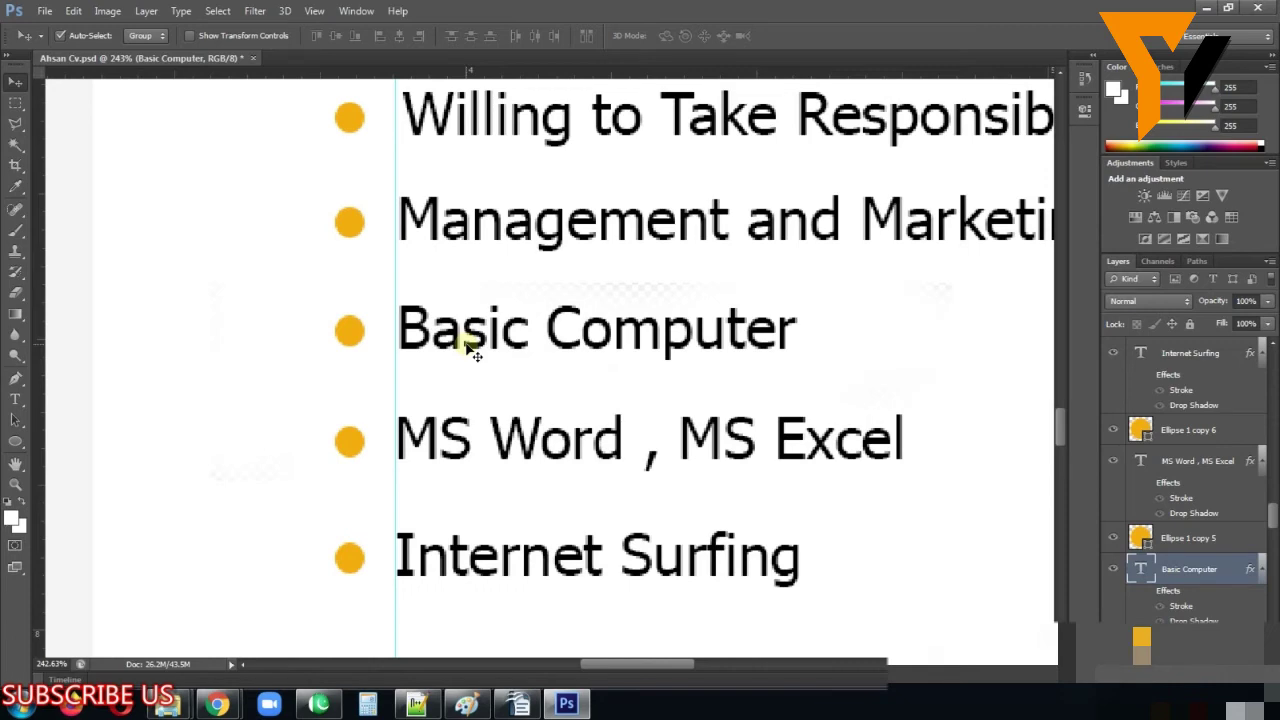
Step: Align the "MS Word , MS Excel", "Basic Computer" and "Willing to Take Responsibilities & Accept Challenges" lines to the vertical guide
scroll(400, 432, up, 3)
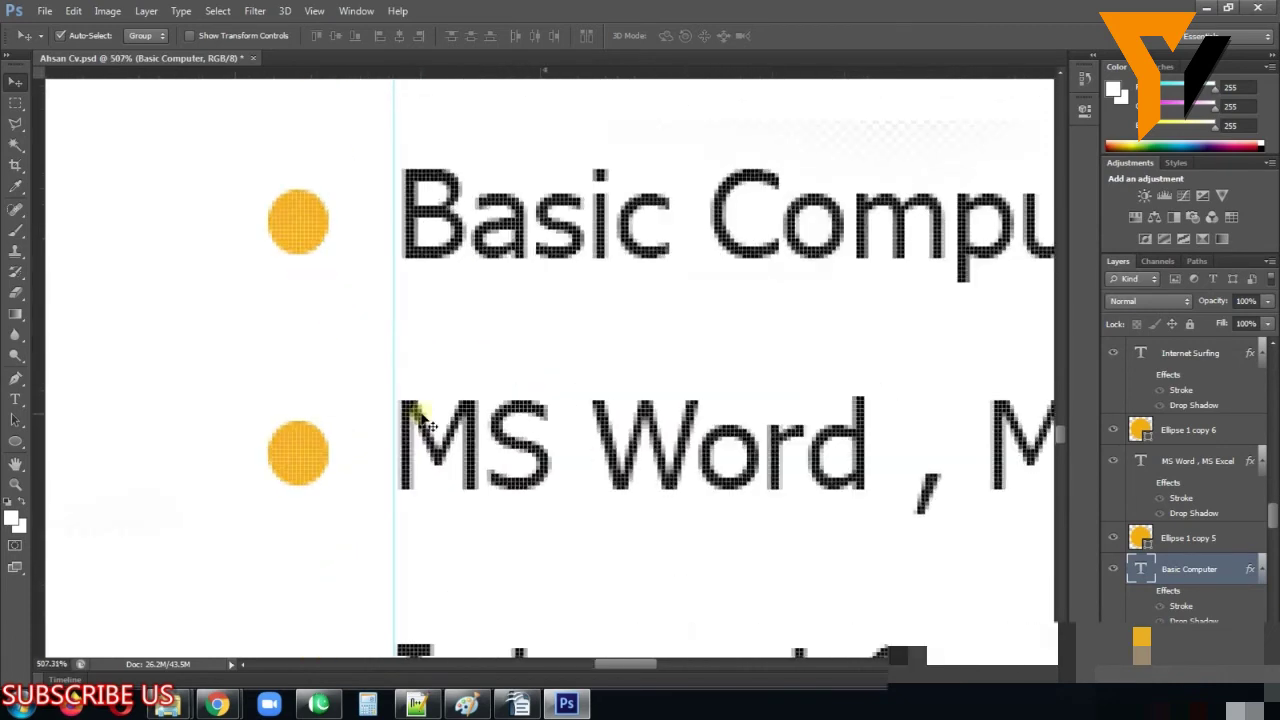
drag(428, 430, 423, 430)
drag(428, 228, 421, 212)
scroll(426, 148, down, 2)
scroll(423, 143, up, 5)
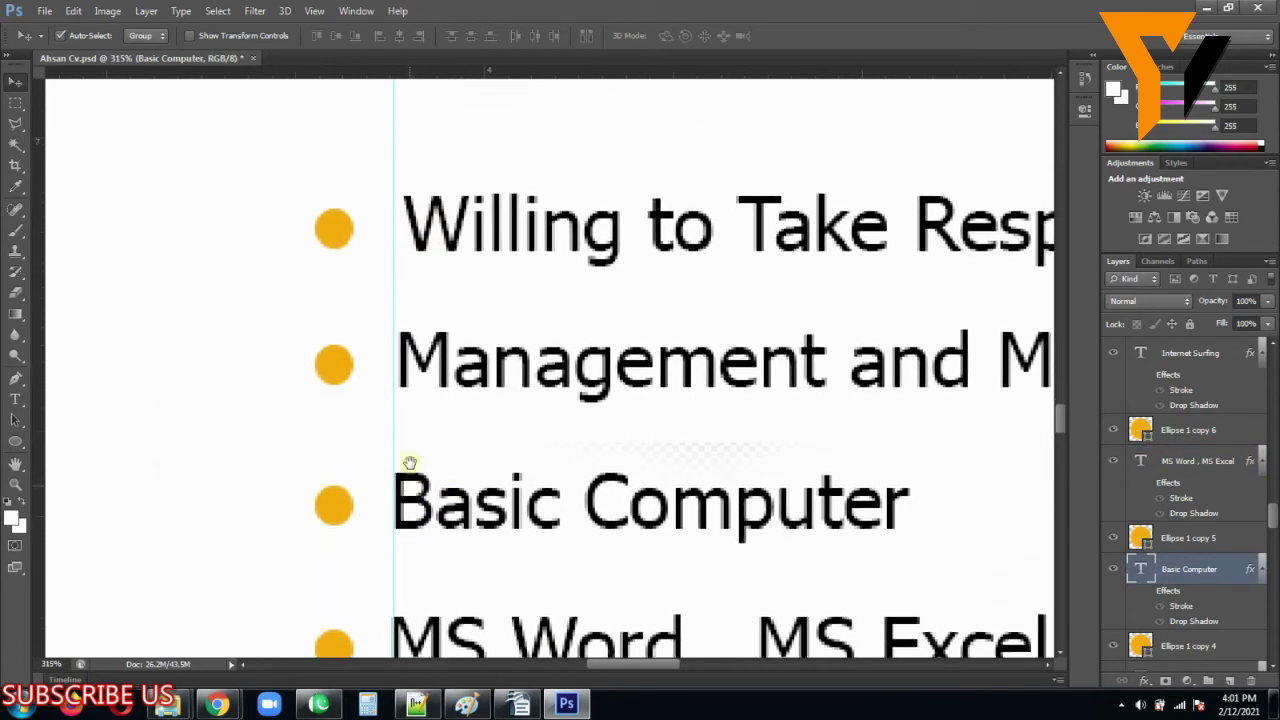
click(438, 222)
drag(440, 222, 430, 222)
Step: Check the alignment of the Skills & Abilities list against the guide and look over the Hobbies, Languages and Personal Info sections
scroll(430, 300, down, 3)
scroll(420, 540, down, 2)
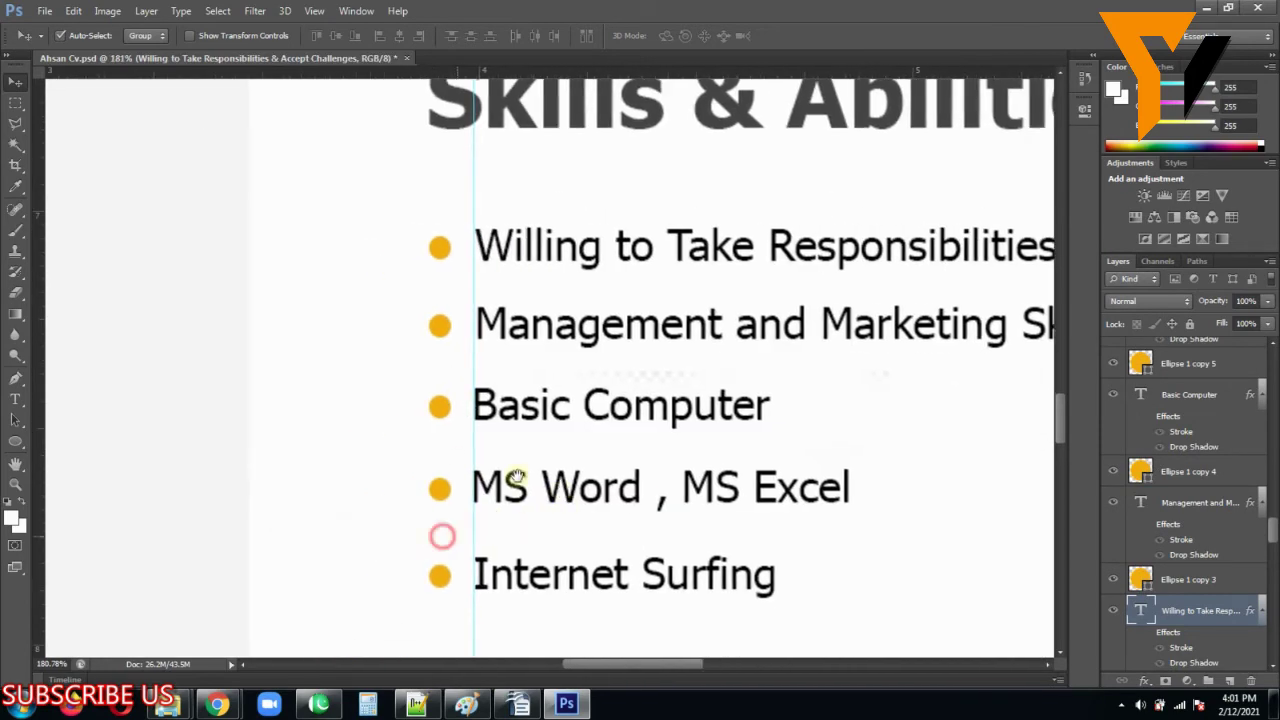
scroll(558, 375, up, 2)
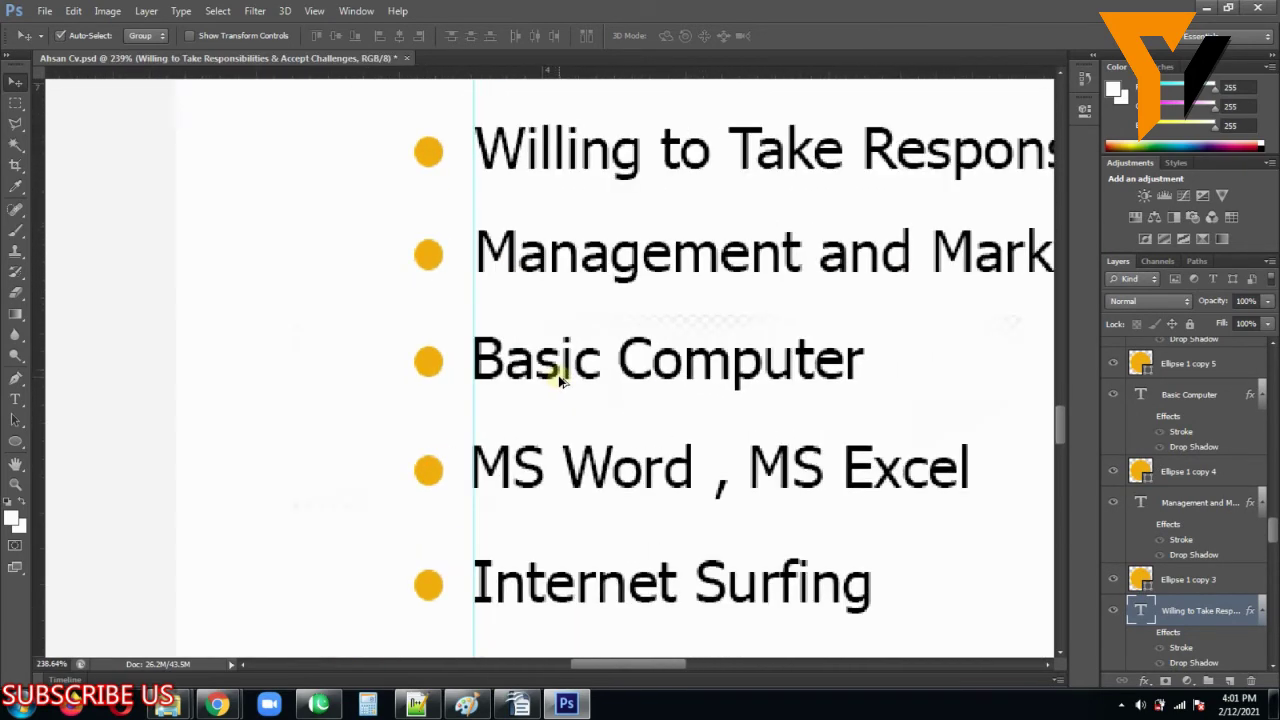
scroll(558, 408, down, 3)
scroll(565, 415, down, 5)
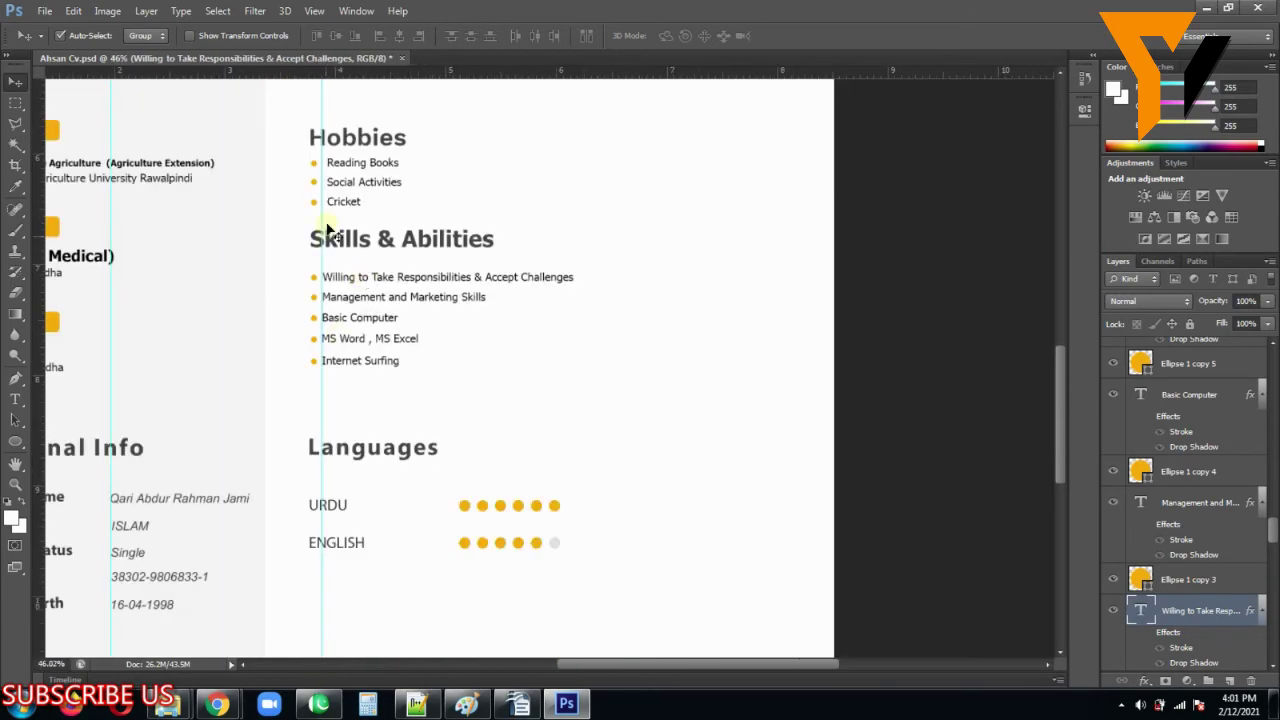
scroll(357, 300, up, 3)
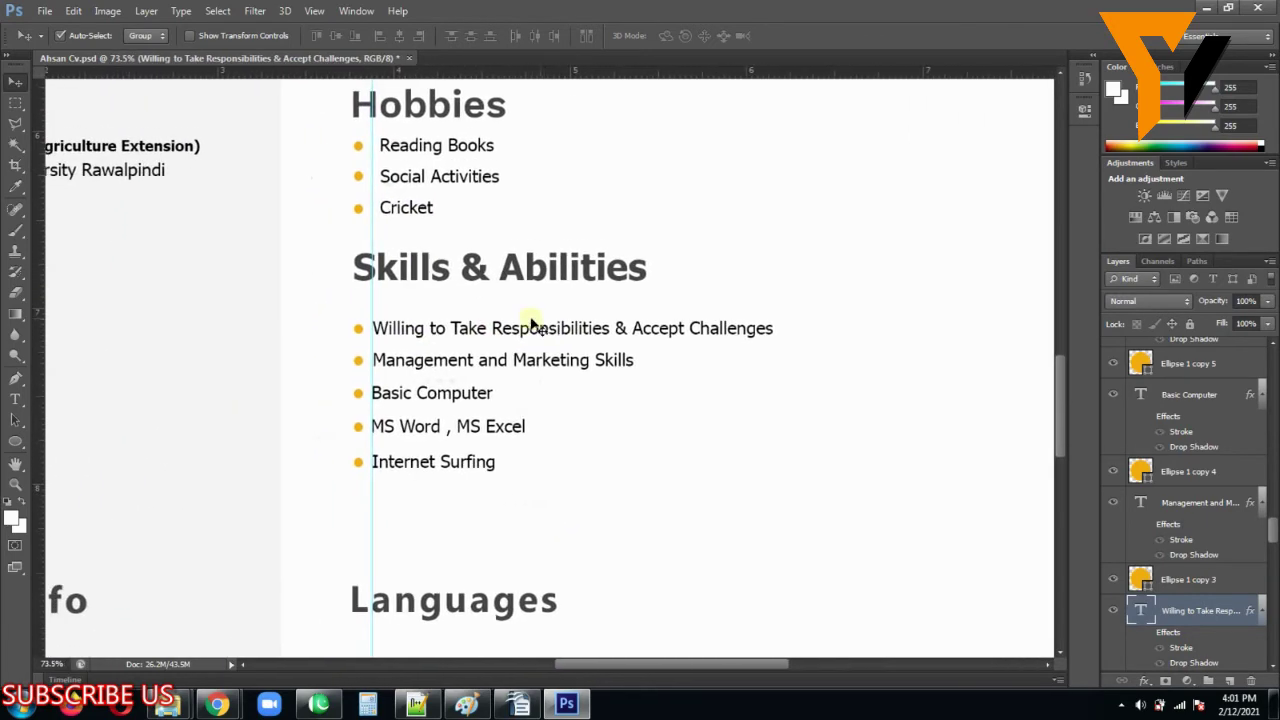
scroll(533, 323, down, 3)
scroll(417, 486, up, 1)
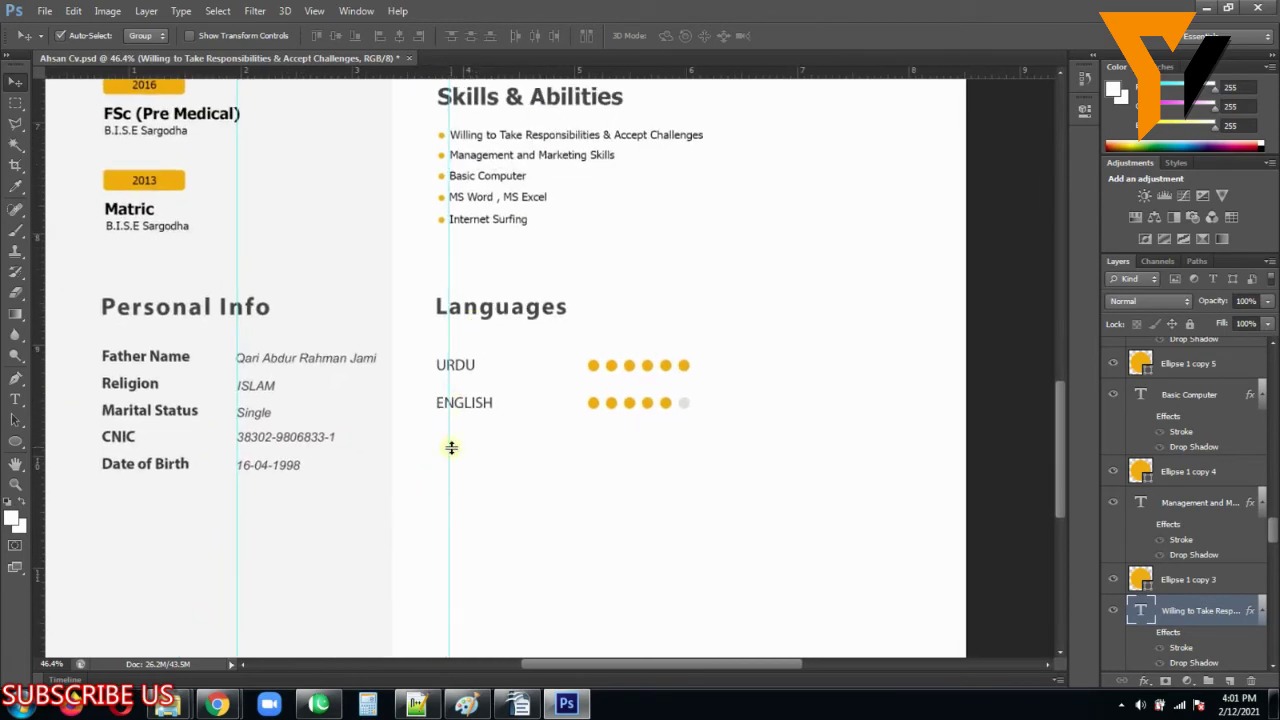
Step: Check the languages listed in the LANGUAGE section of the Writer document, then return to the CV's Languages section in Photoshop
scroll(457, 334, up, 2)
scroll(455, 337, down, 1)
scroll(455, 337, up, 4)
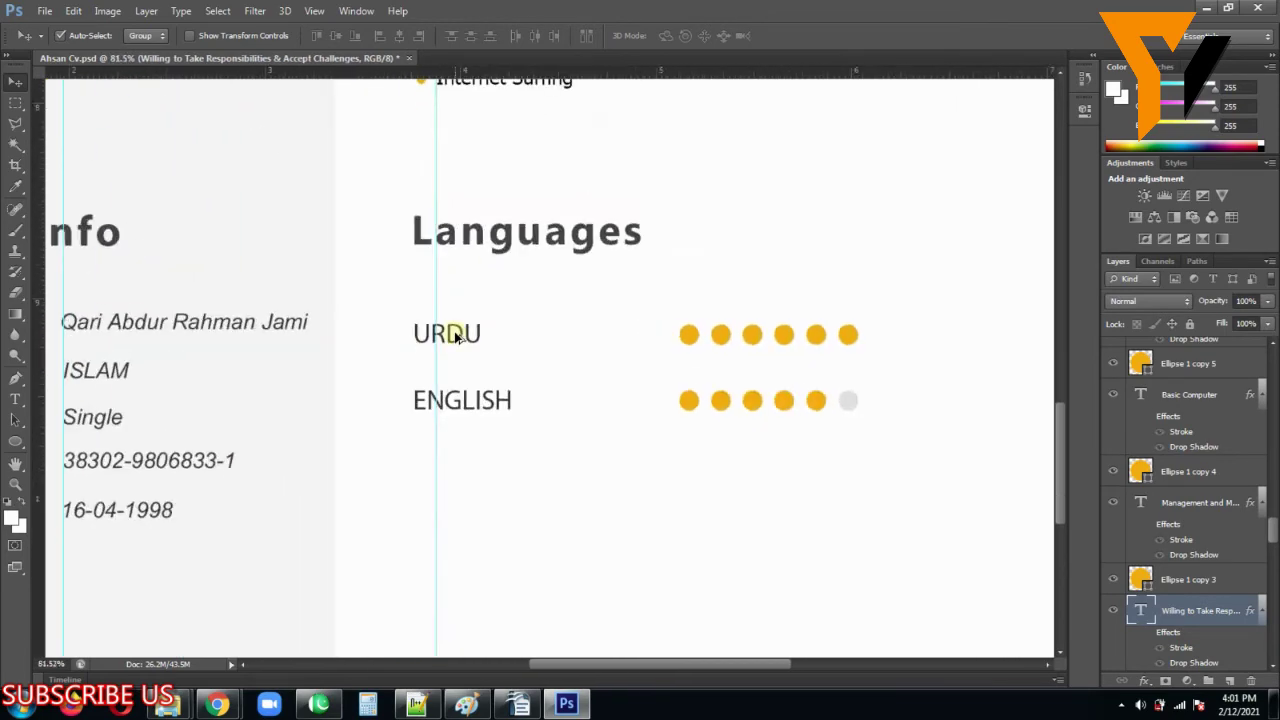
click(522, 708)
scroll(423, 526, down, 6)
scroll(456, 491, up, 3)
scroll(456, 495, down, 11)
scroll(456, 498, up, 1)
scroll(456, 498, down, 6)
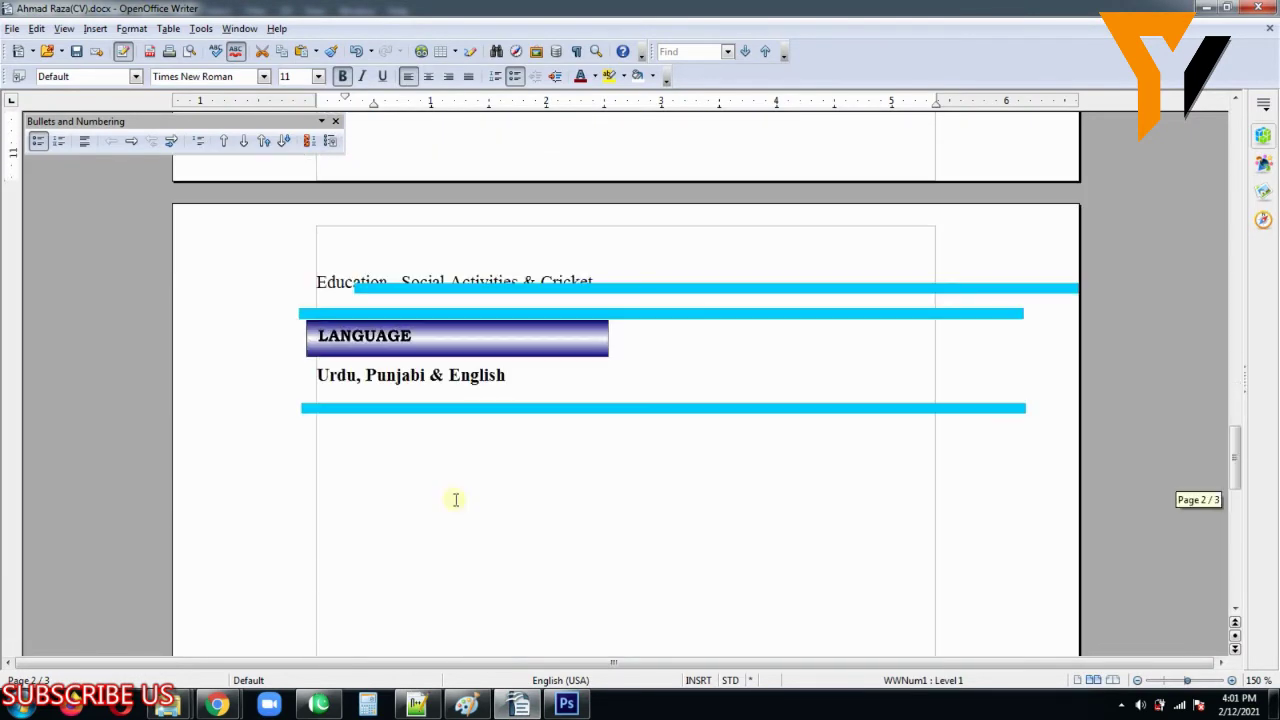
click(566, 705)
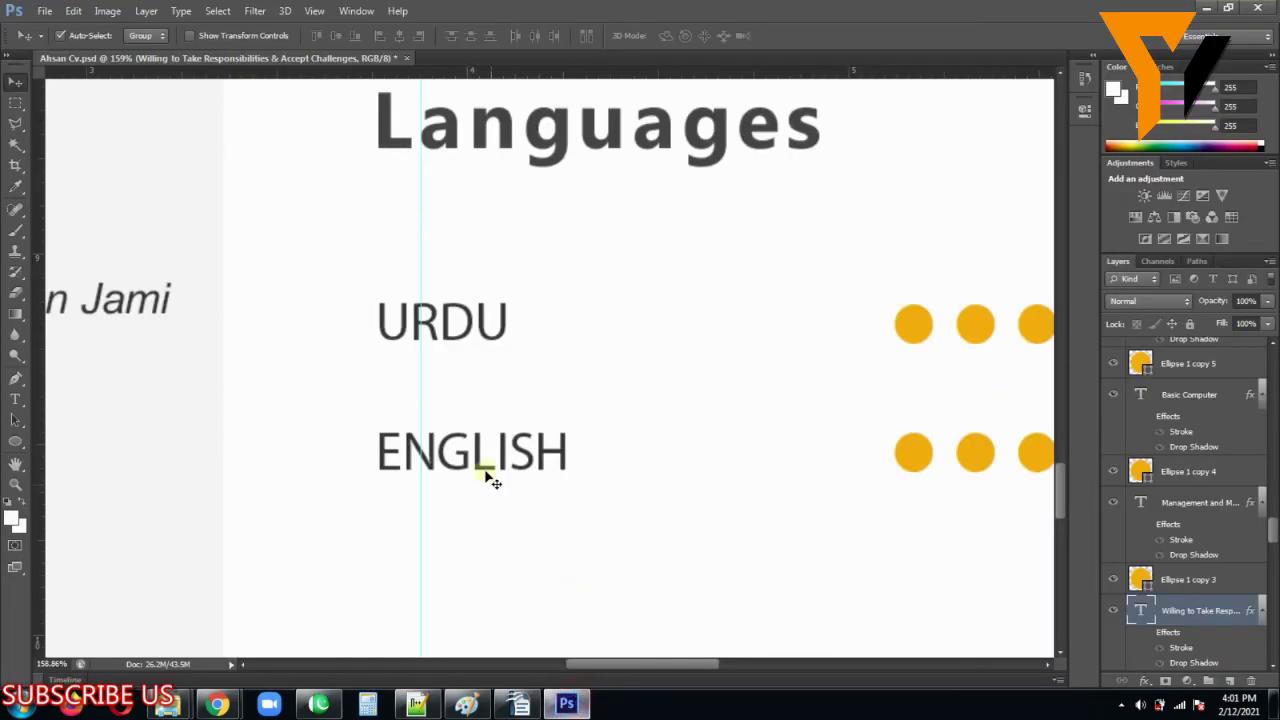
scroll(598, 375, down, 3)
drag(541, 427, 568, 428)
key(ctrl+z)
Step: Place a copy of the ISLAM text below ENGLISH under Languages and set its font style to Regular
scroll(562, 431, down, 2)
scroll(600, 391, up, 2)
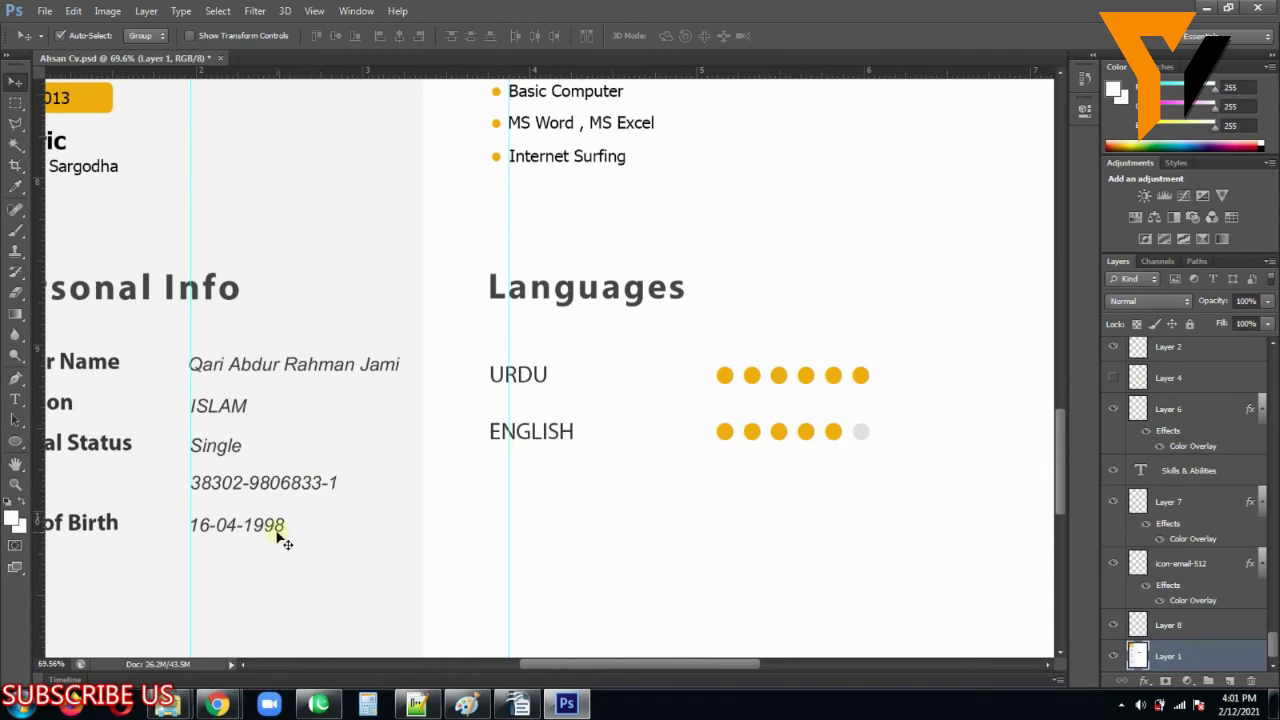
drag(228, 405, 530, 476)
key(t)
double_click(530, 476)
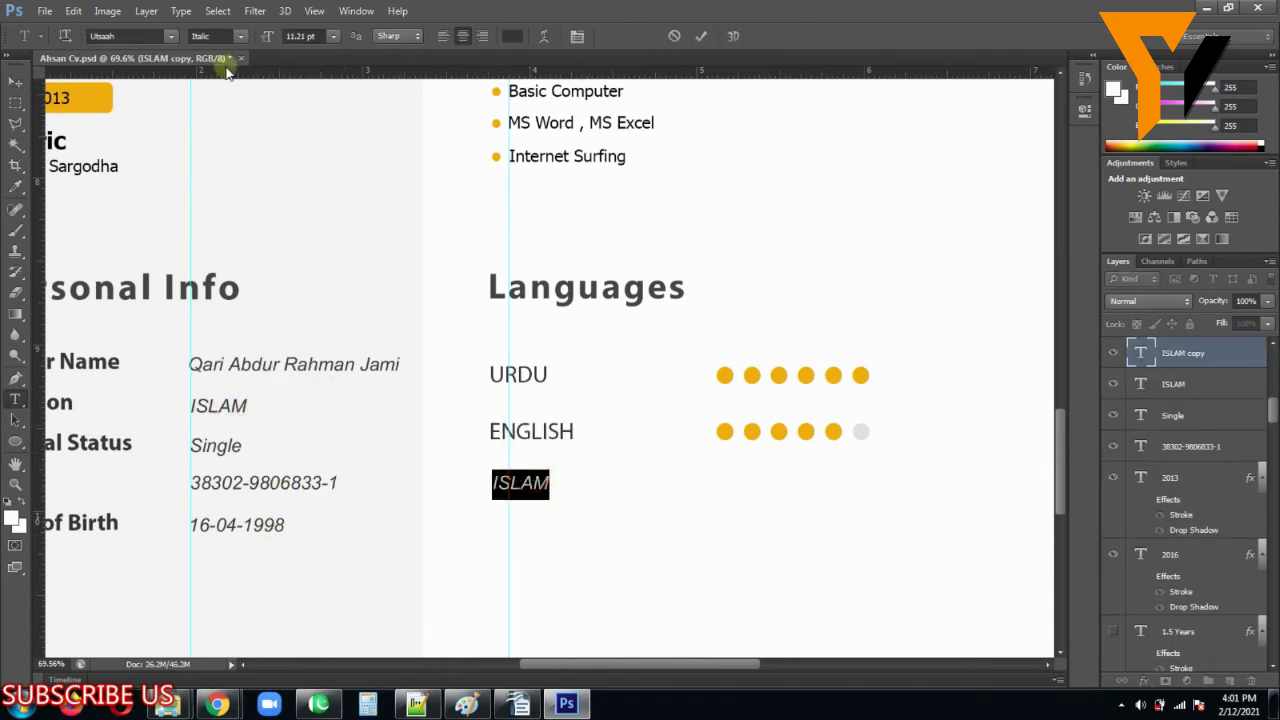
click(232, 36)
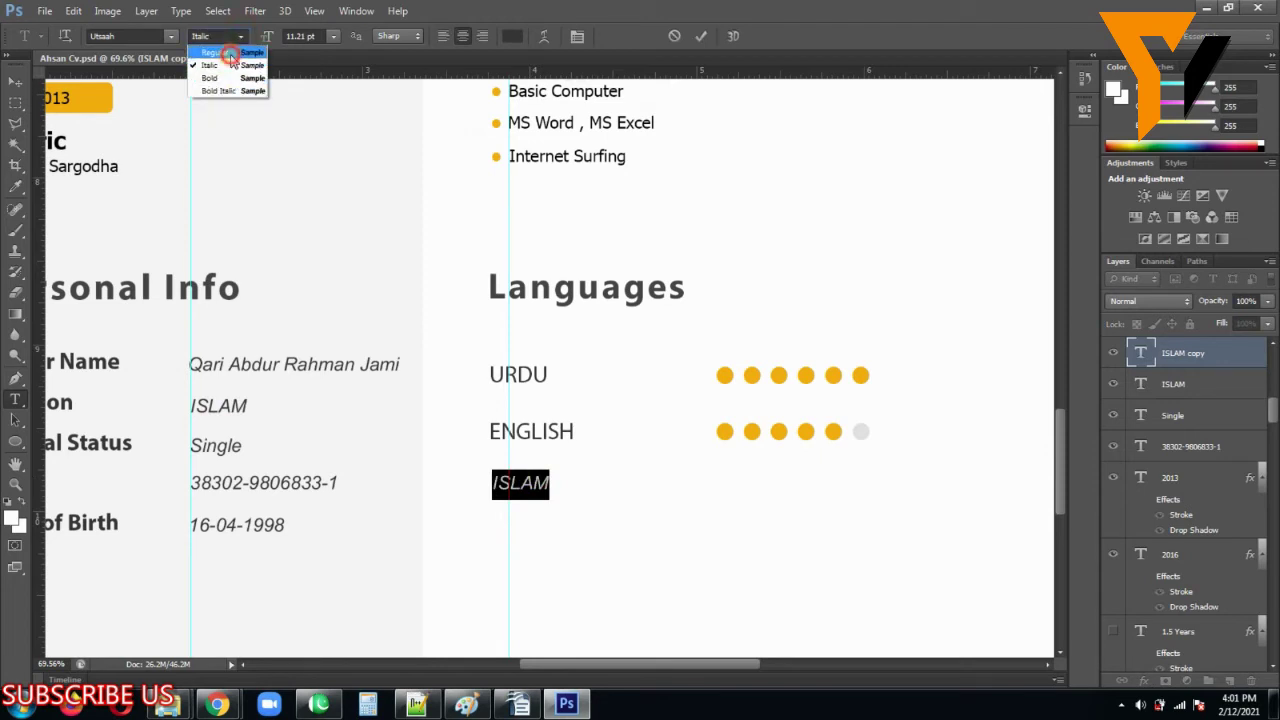
click(231, 53)
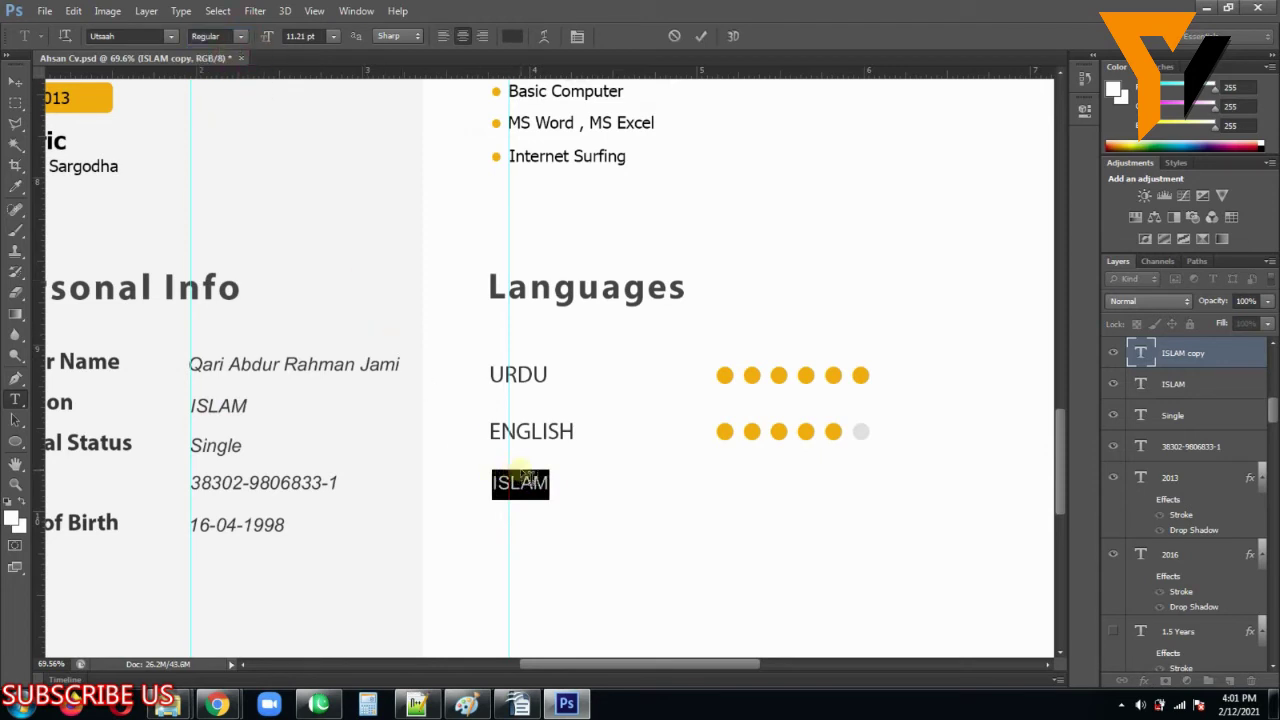
Step: Replace the copied ISLAM text below ENGLISH with PUNJABI
key(BackSpace)
text(PUNJABI)
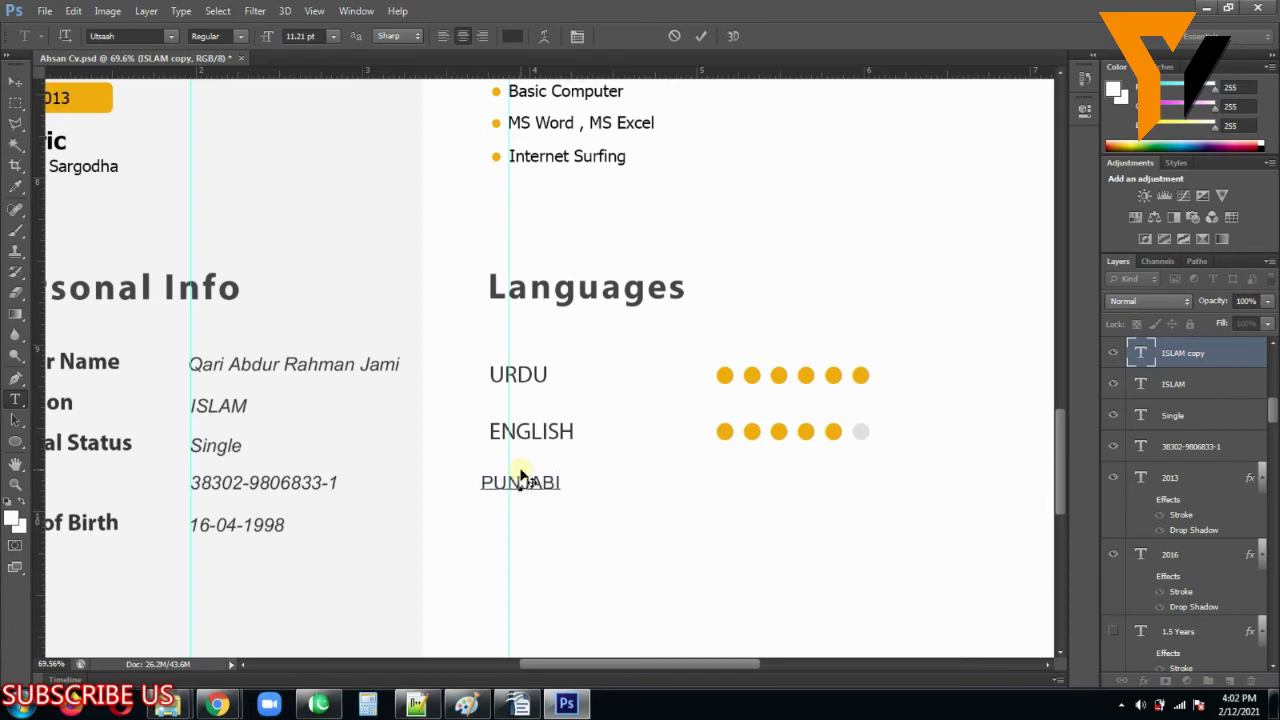
key(ctrl+Return)
Step: Match the PUNJABI text's size to ENGLISH and place it directly below, flush with the start of that line
scroll(433, 430, up, 3)
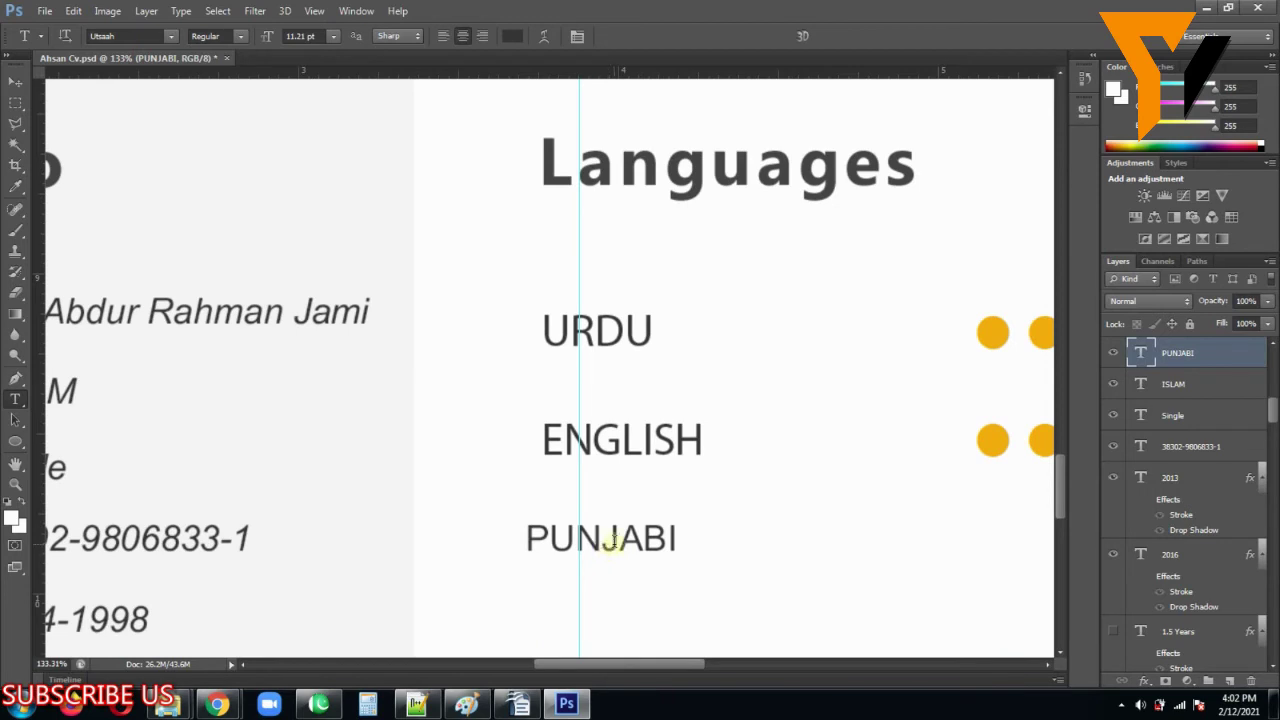
key(v)
drag(613, 543, 632, 445)
key(ctrl+t)
drag(692, 409, 685, 547)
key(Return)
scroll(685, 547, down, 5)
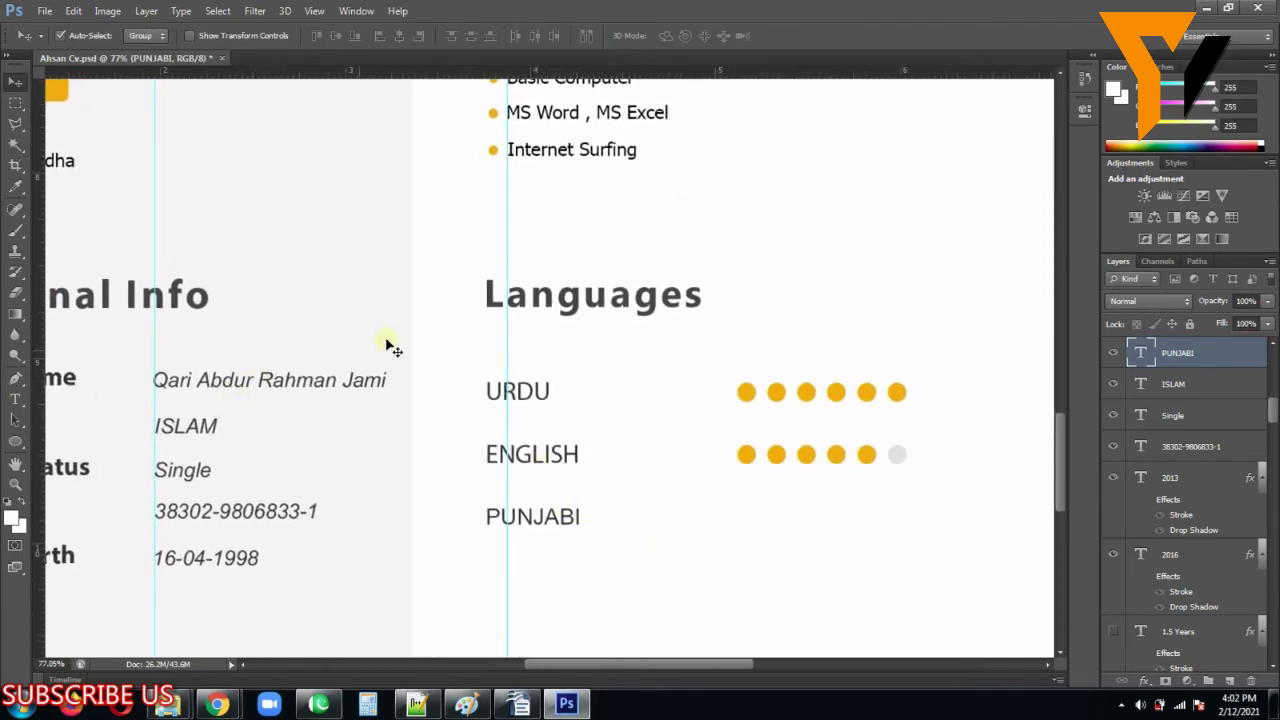
Step: Move the PUNJABI text so its first letter starts at the vertical guide
mouse_move(507, 357)
mouse_down()
mouse_move(490, 358)
mouse_move(507, 360)
mouse_up()
scroll(551, 423, up, 3)
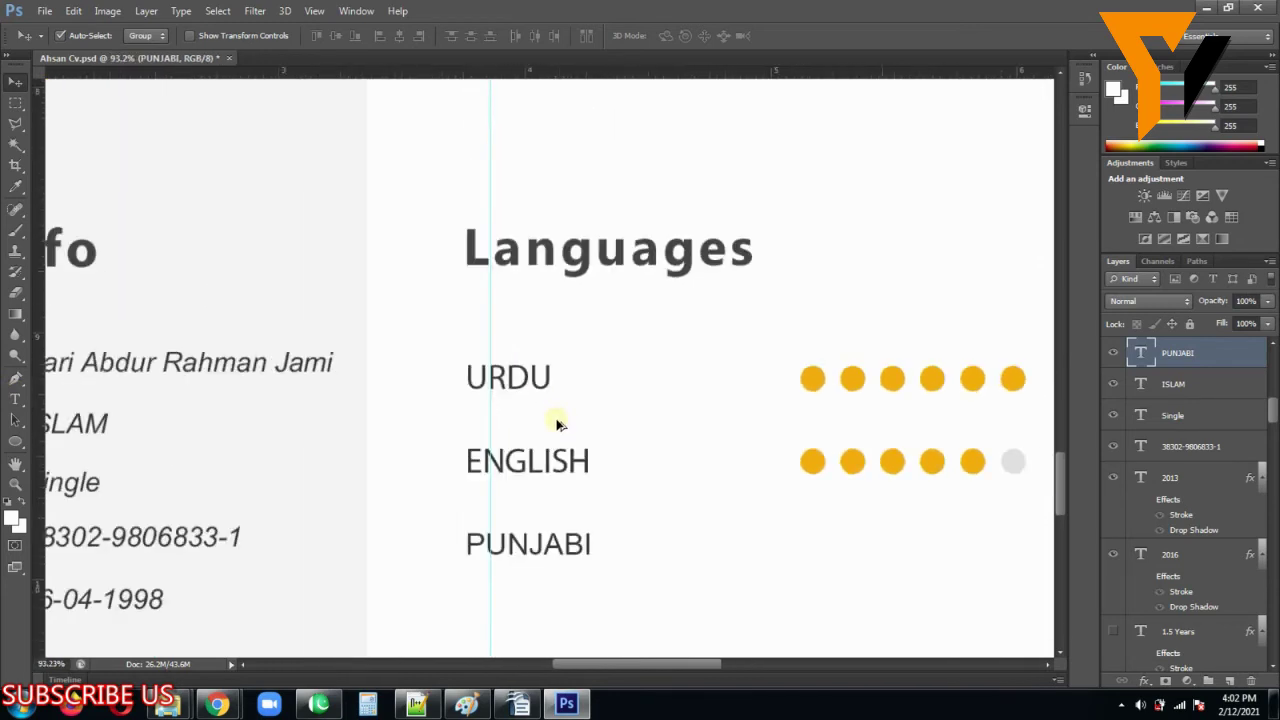
scroll(557, 424, down, 1)
drag(566, 540, 591, 537)
scroll(694, 551, up, 1)
Step: Copy the URDU row's six rating dots to a new layer and place them on the PUNJABI row
drag(761, 503, 565, 471)
click(657, 343)
key(m)
drag(618, 302, 913, 371)
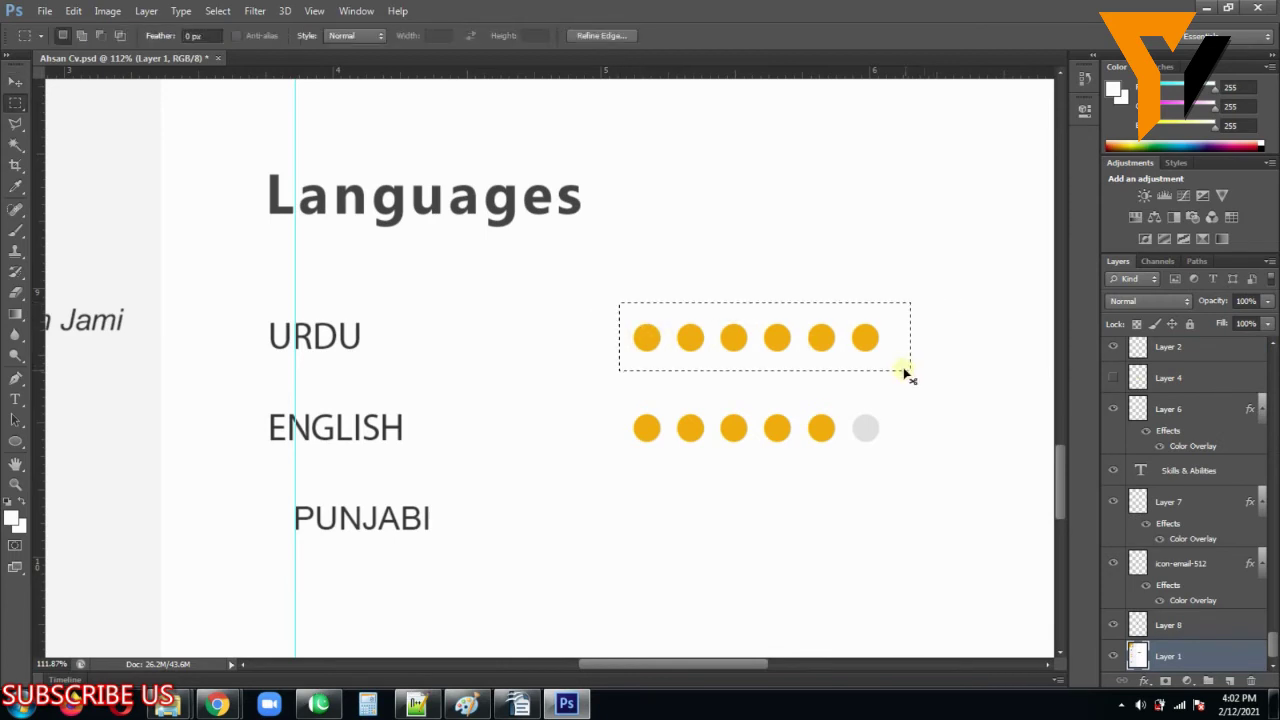
key(ctrl+j)
key(v)
drag(843, 337, 822, 515)
scroll(766, 508, down, 2)
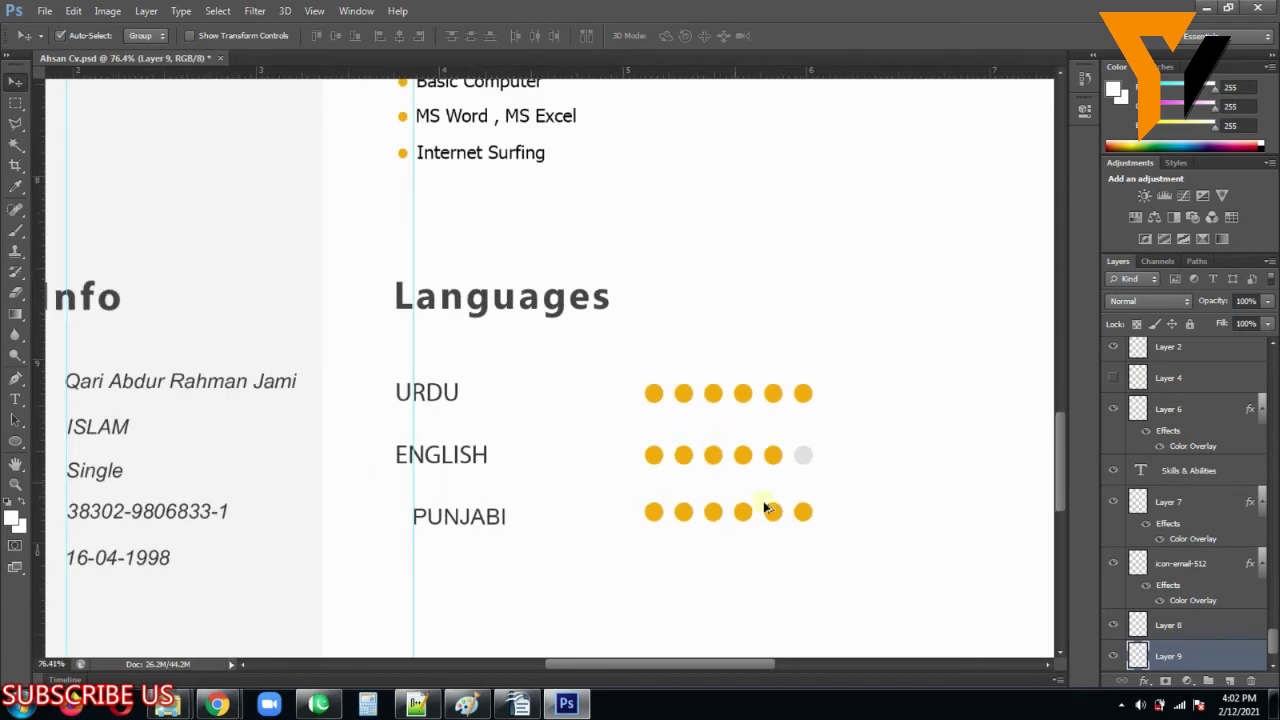
Step: Select the ENGLISH text on the background layer and move it so it starts at the vertical guide
scroll(765, 462, up, 4)
scroll(197, 427, up, 3)
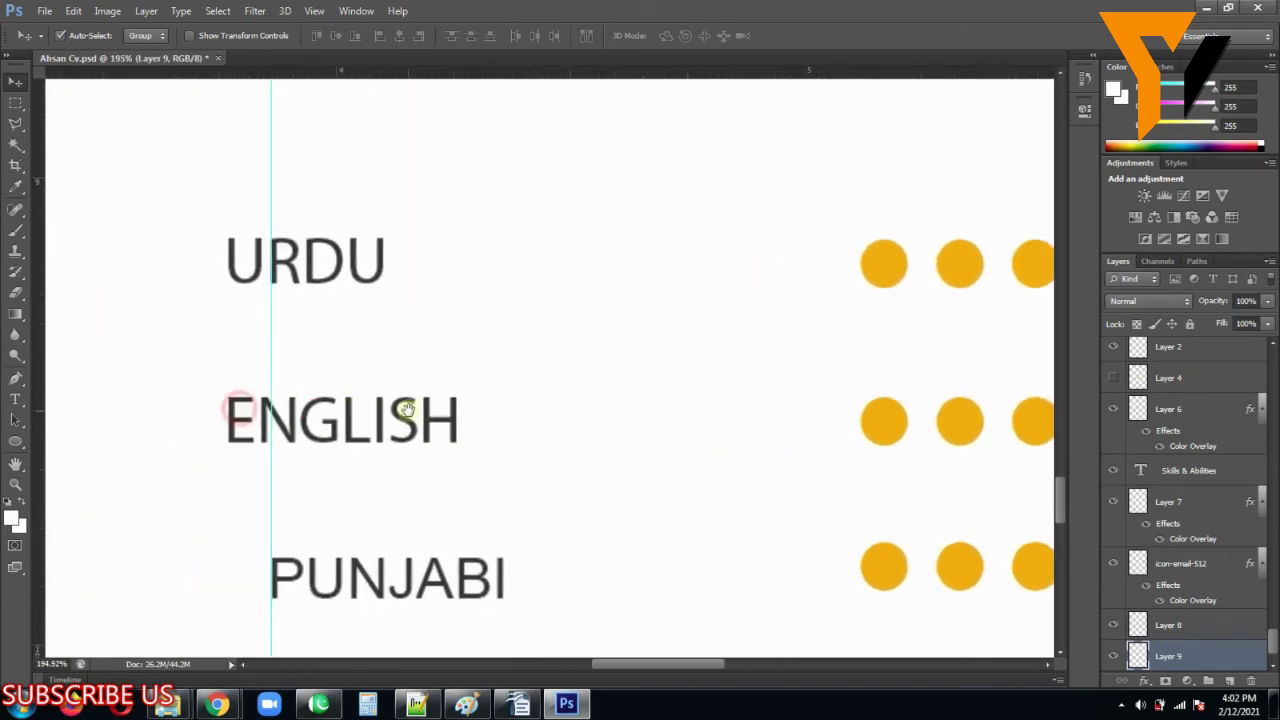
click(352, 414)
scroll(352, 414, down, 2)
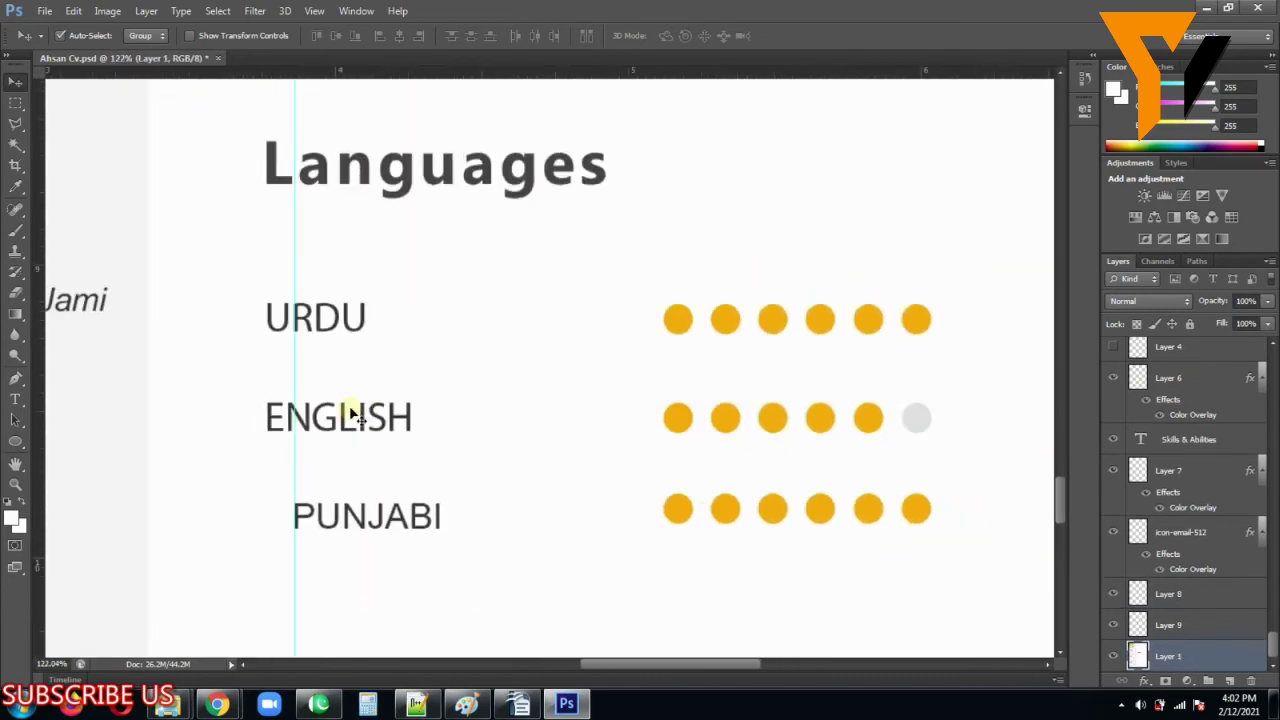
key(m)
drag(248, 387, 424, 452)
key(v)
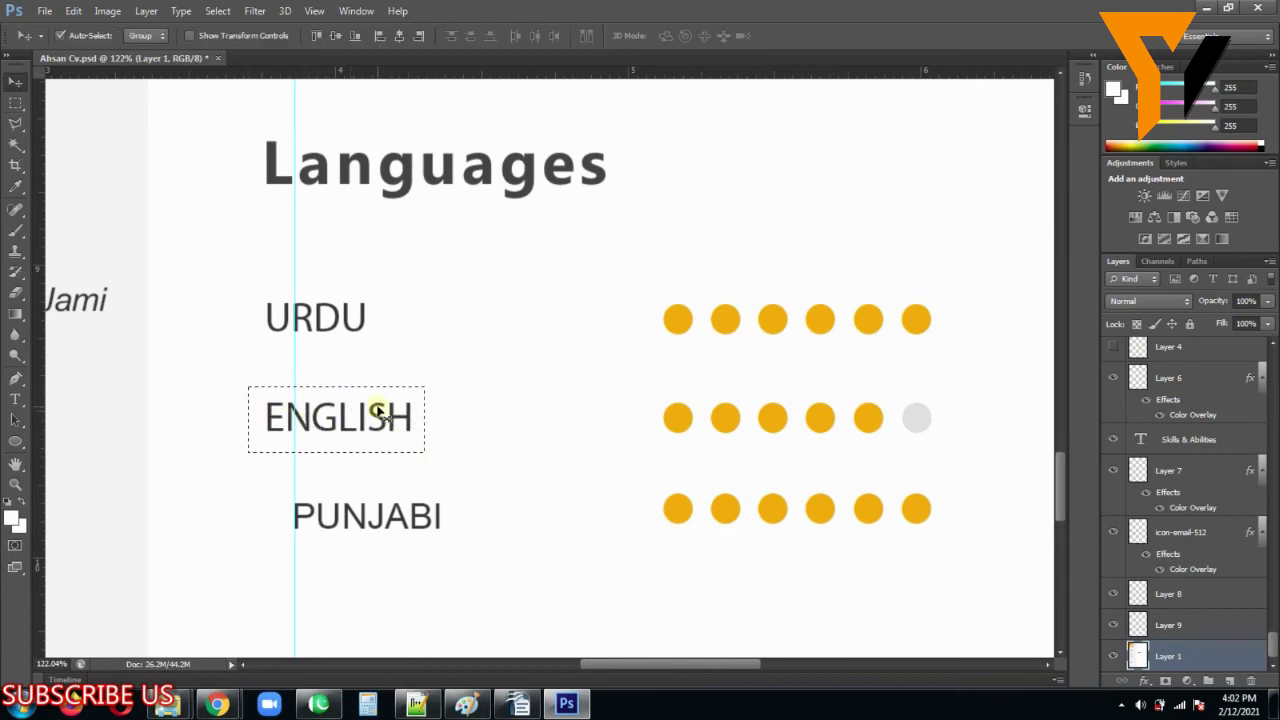
drag(355, 416, 390, 418)
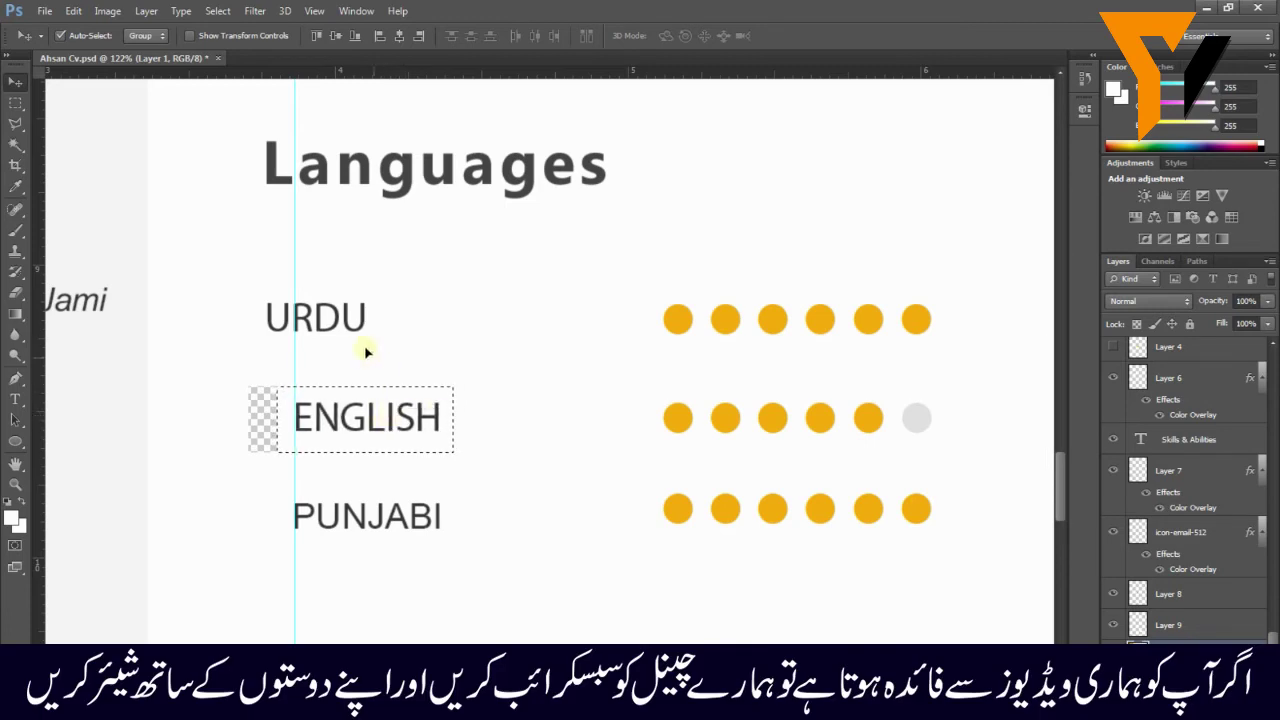
Step: Select the URDU text on the background layer, align it with the vertical guide and clear the selection
key(m)
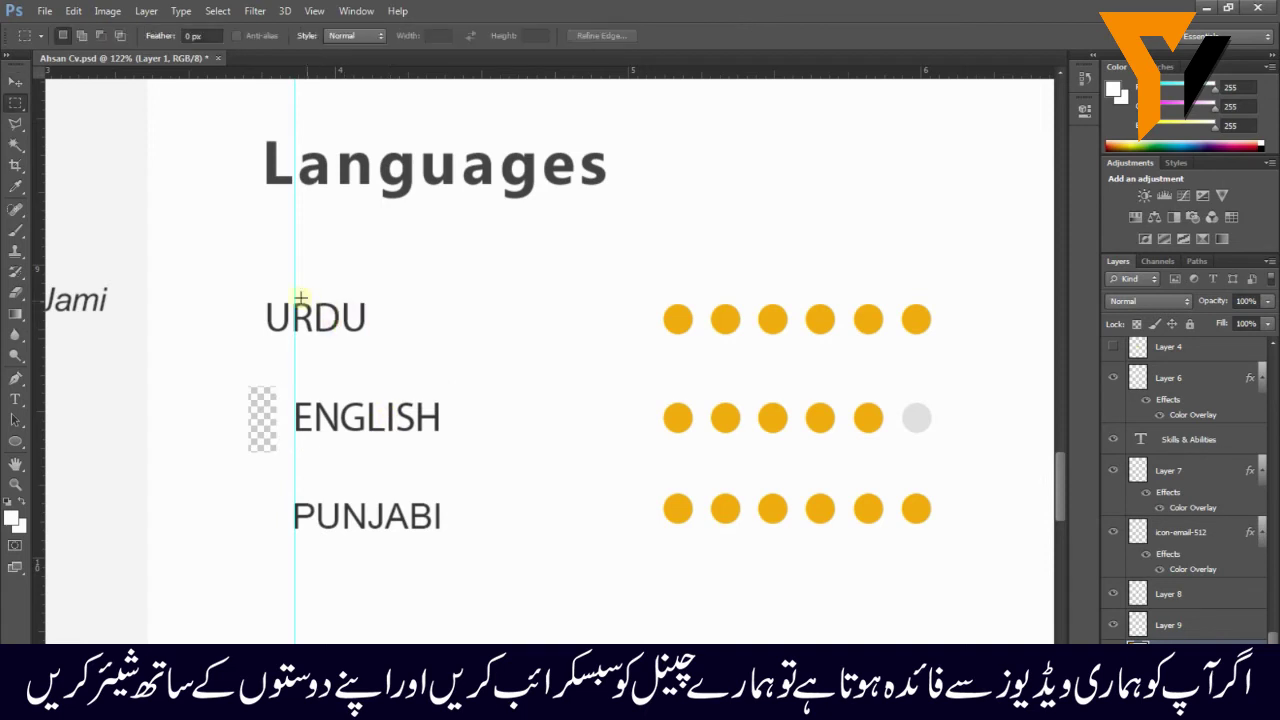
drag(263, 295, 344, 313)
key(v)
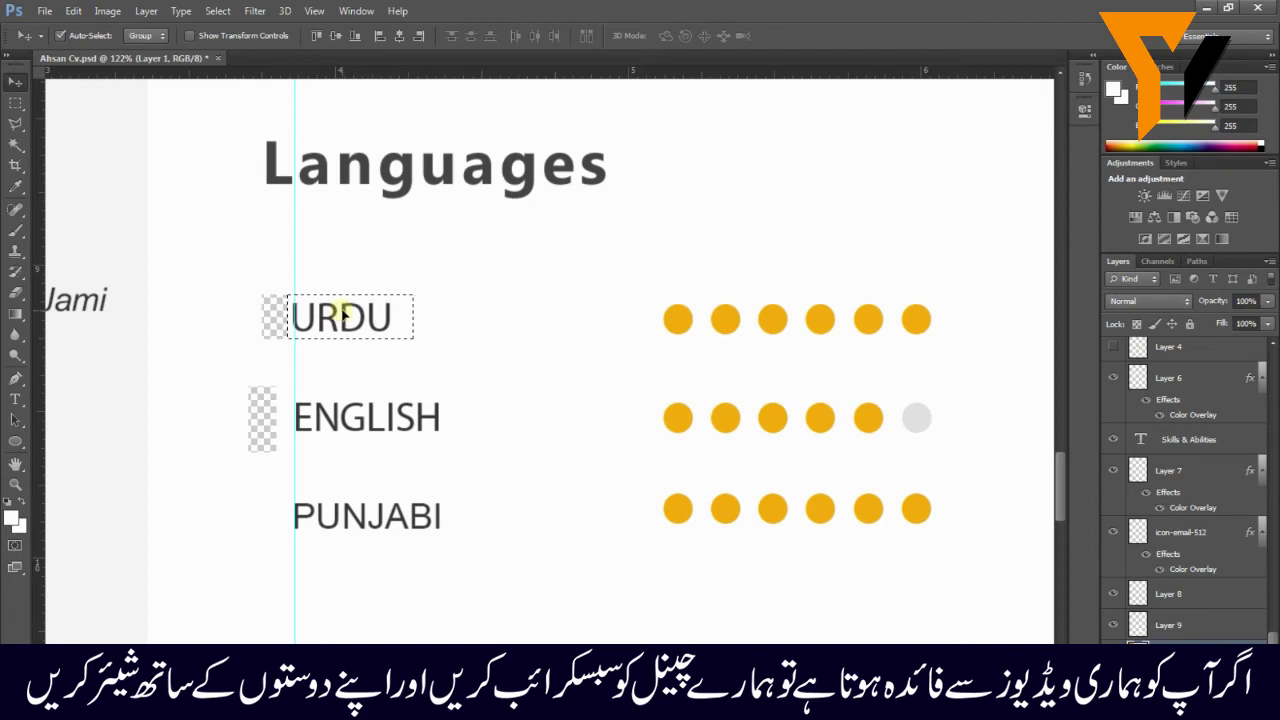
key(Right)
key(Right)
key(Right)
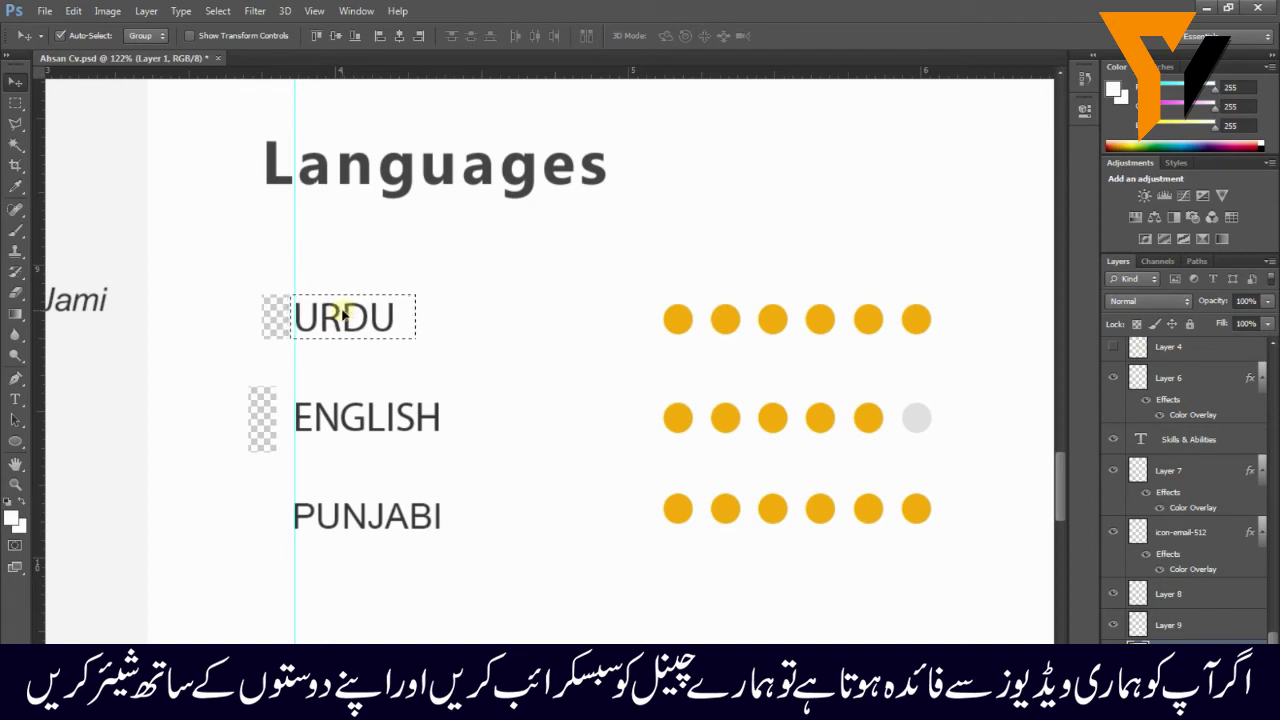
scroll(170, 197, up, 3)
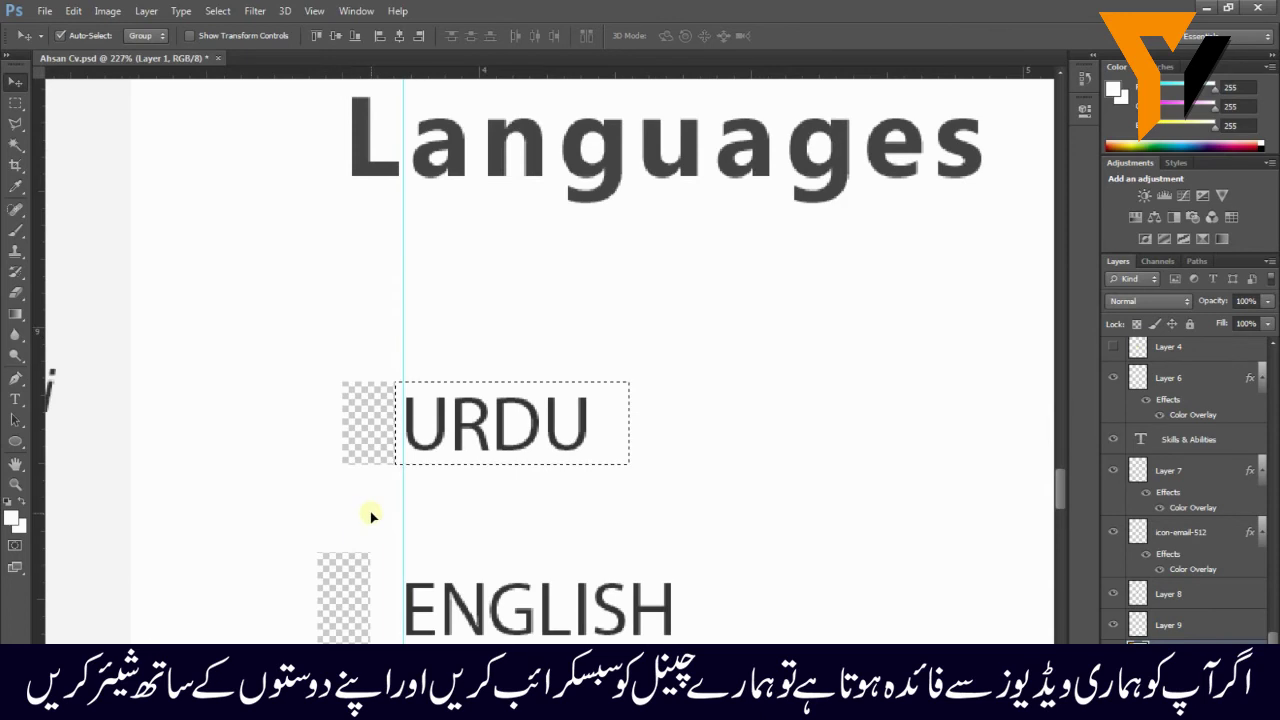
key(ctrl+d)
Step: Paint the transparent gaps beside URDU and ENGLISH white with a hard round 40 px brush
scroll(398, 480, up, 2)
drag(398, 480, 30, 277)
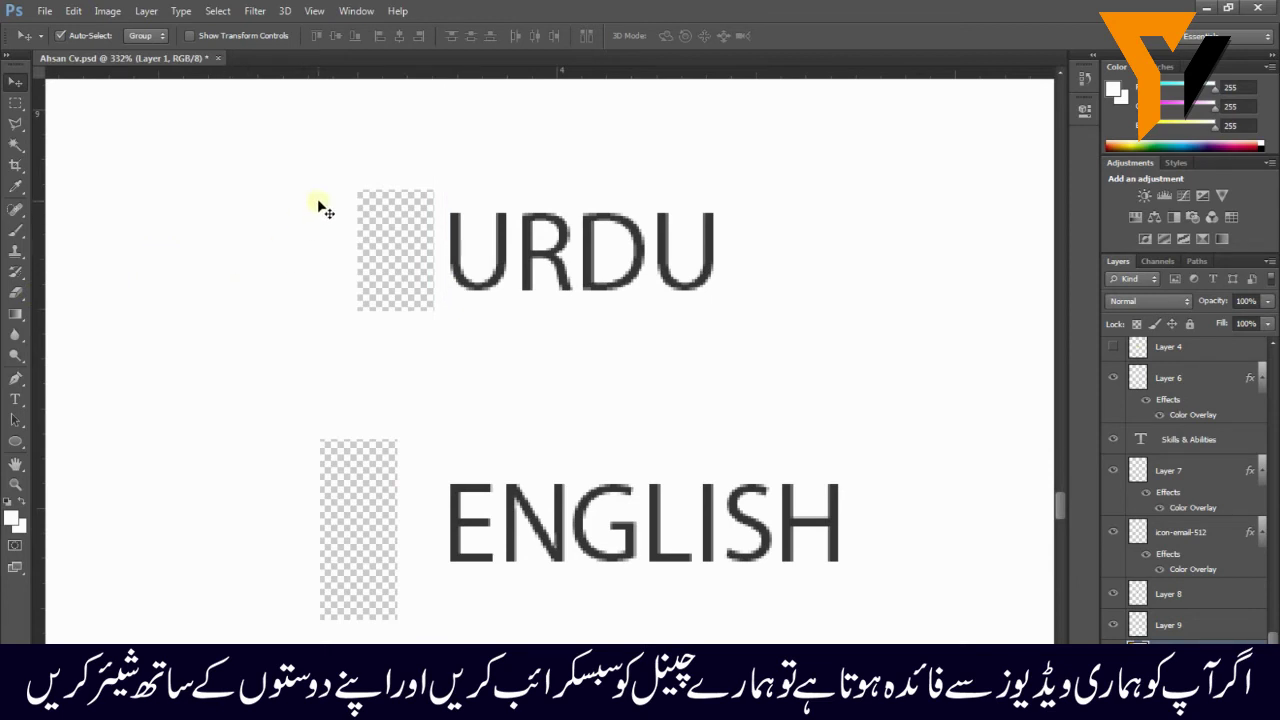
key(b)
key(bracketleft)
key(bracketleft)
key(bracketleft)
key(bracketleft)
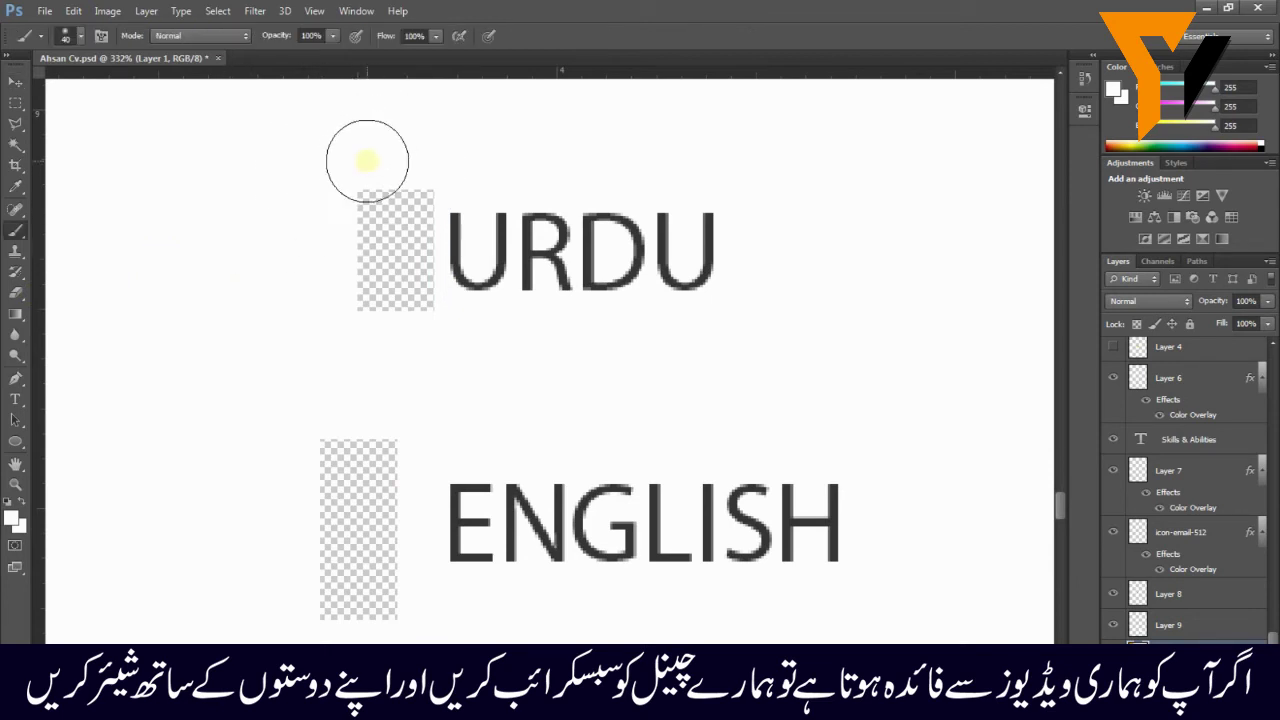
click(63, 36)
click(123, 163)
click(309, 177)
mouse_move(386, 190)
mouse_down()
mouse_move(379, 245)
mouse_move(380, 286)
mouse_up()
click(357, 431)
scroll(374, 529, down, 5)
drag(364, 424, 357, 423)
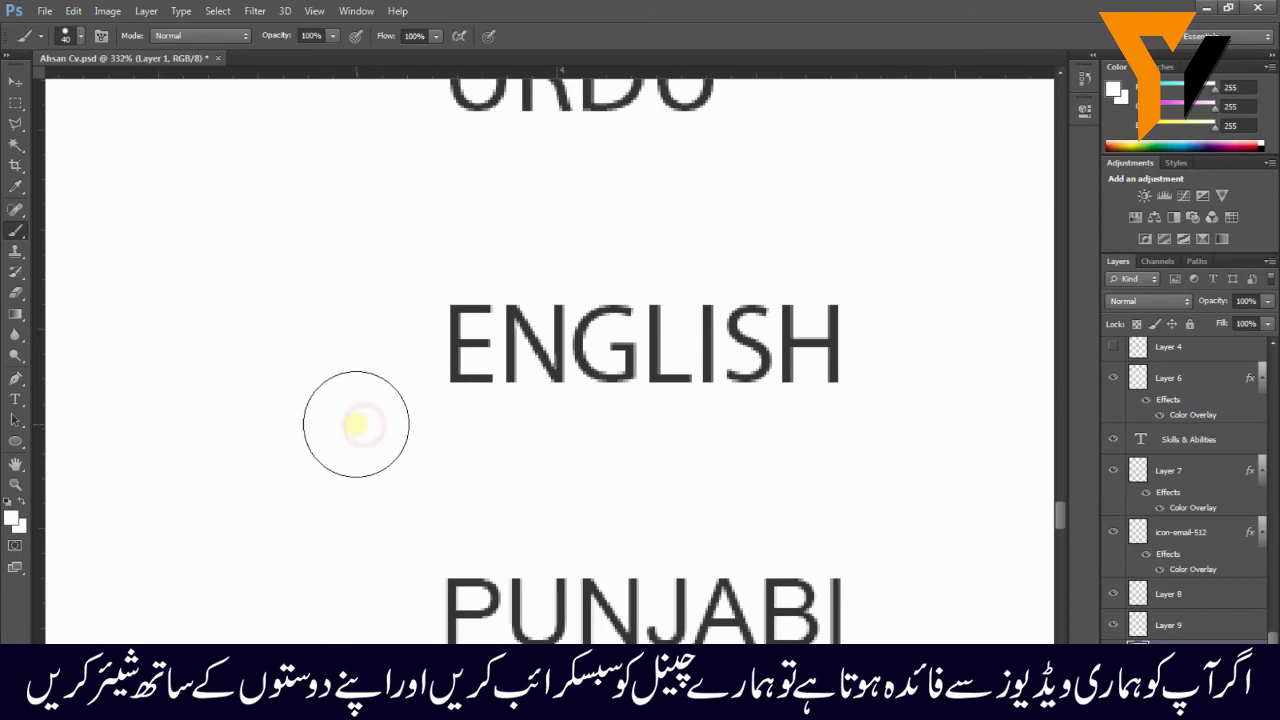
Step: Select the existing portrait photo in the circle at the top of the CV
scroll(334, 380, down, 6)
scroll(455, 458, down, 5)
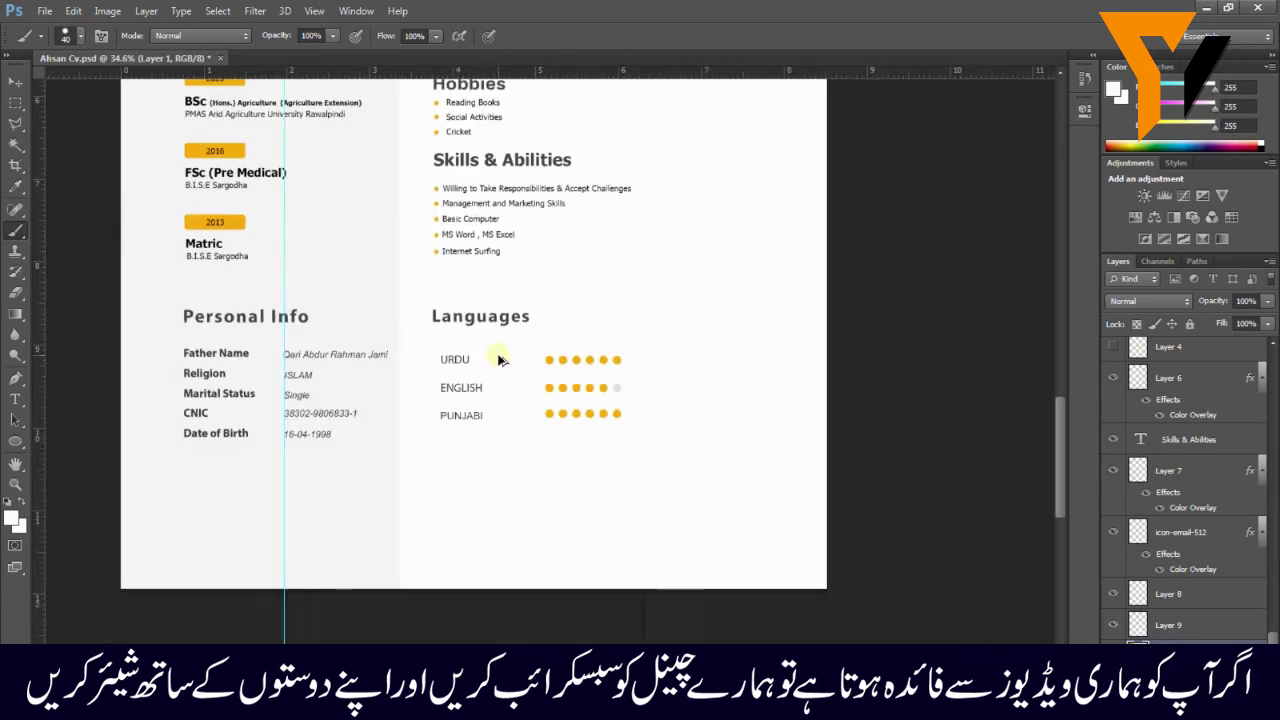
drag(489, 175, 498, 402)
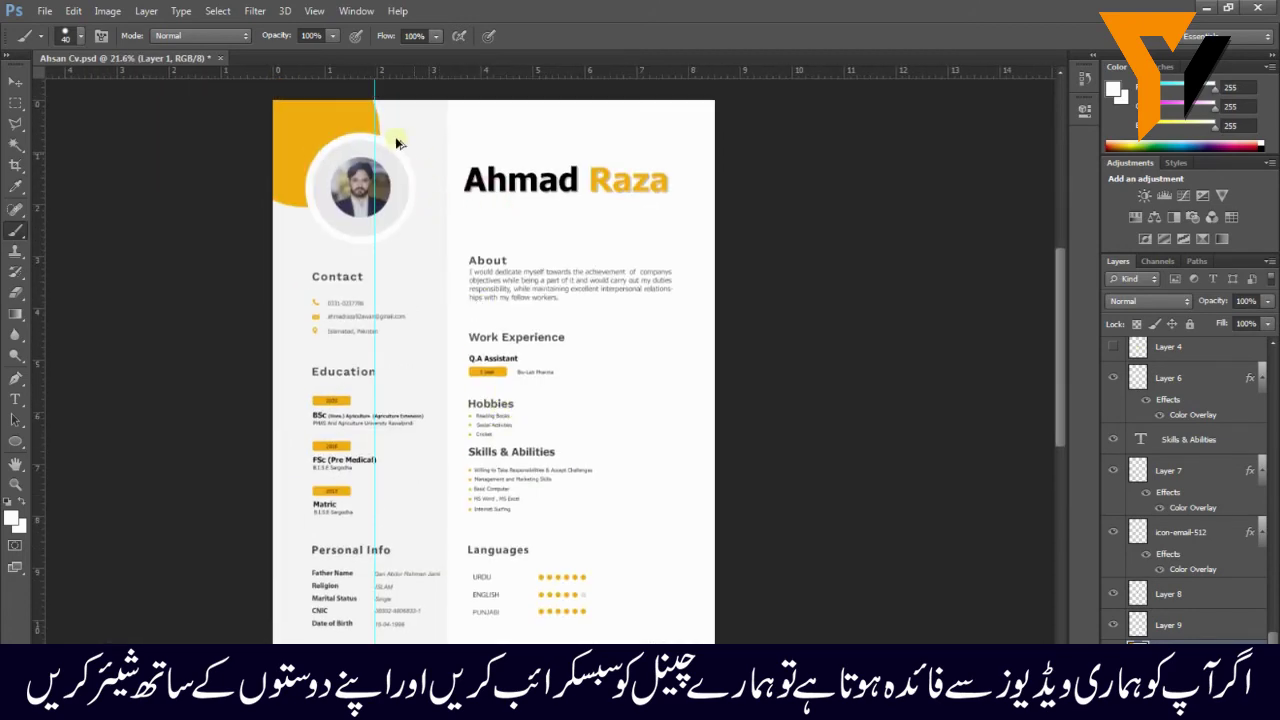
scroll(397, 143, up, 4)
key(v)
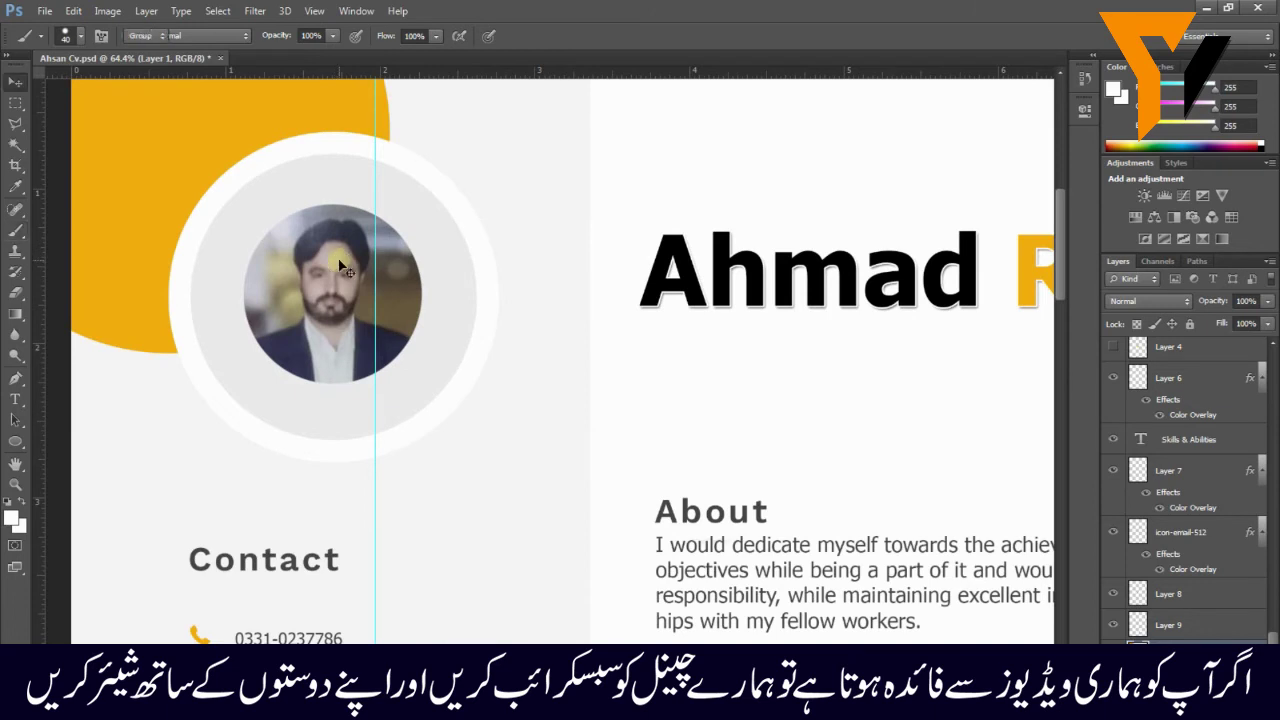
click(339, 266)
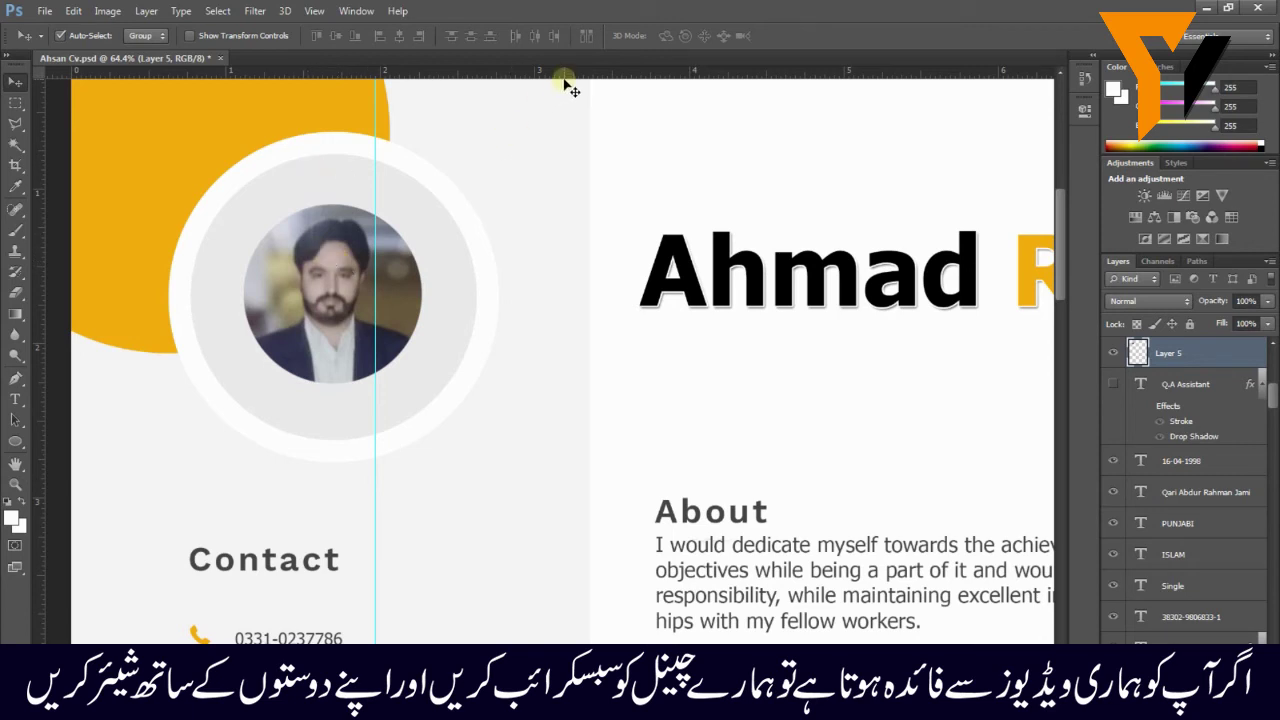
mouse_move(575, 8)
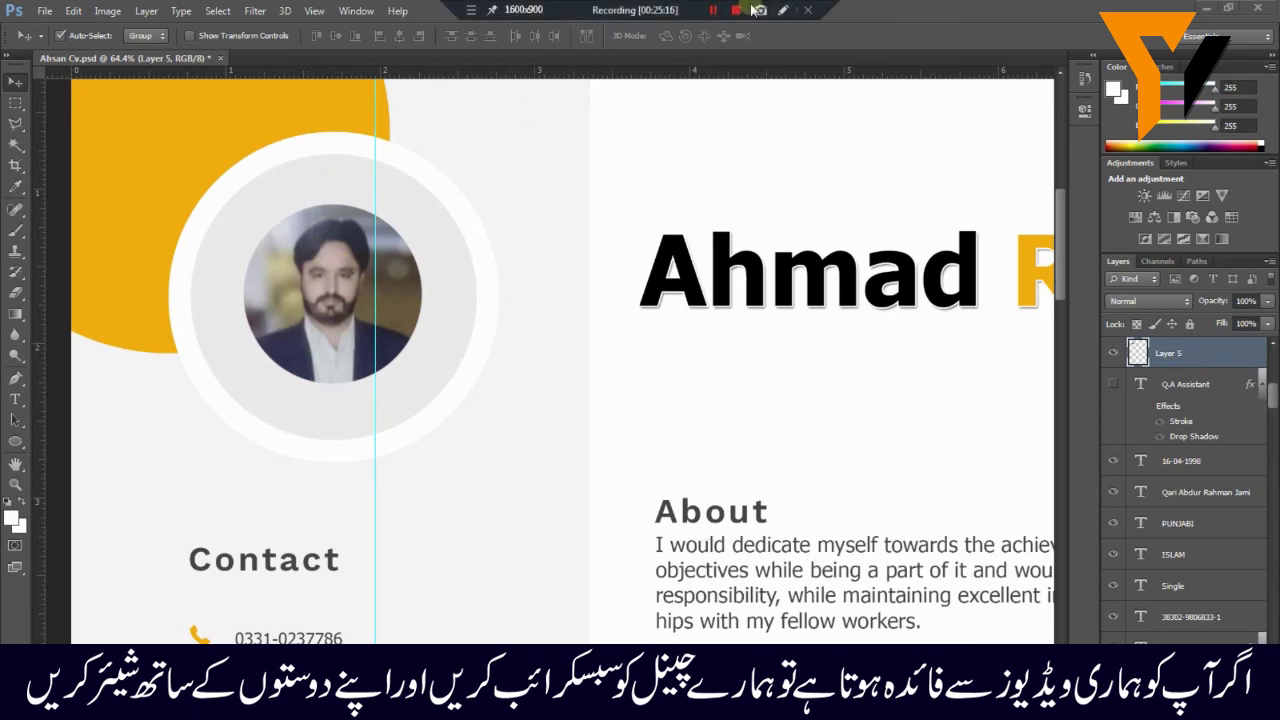
click(709, 9)
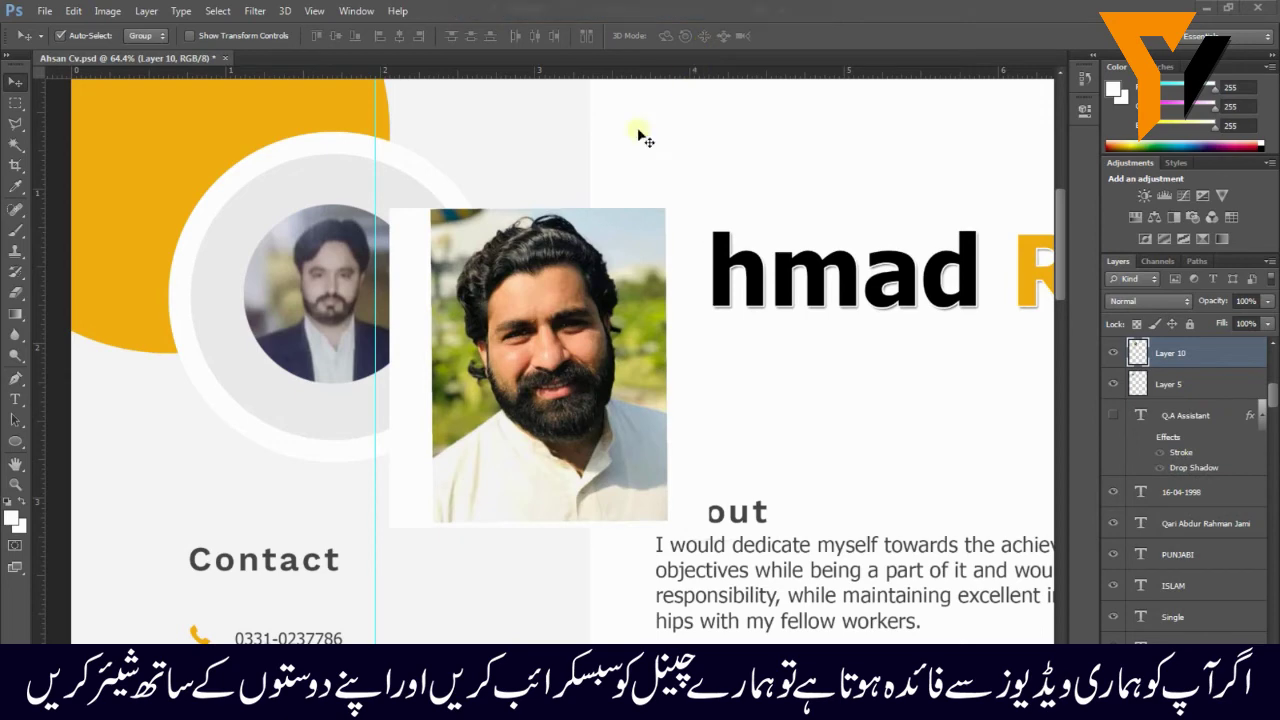
Step: Move the new applicant photo over the portrait circle and lower its layer opacity to 56%
drag(505, 285, 374, 240)
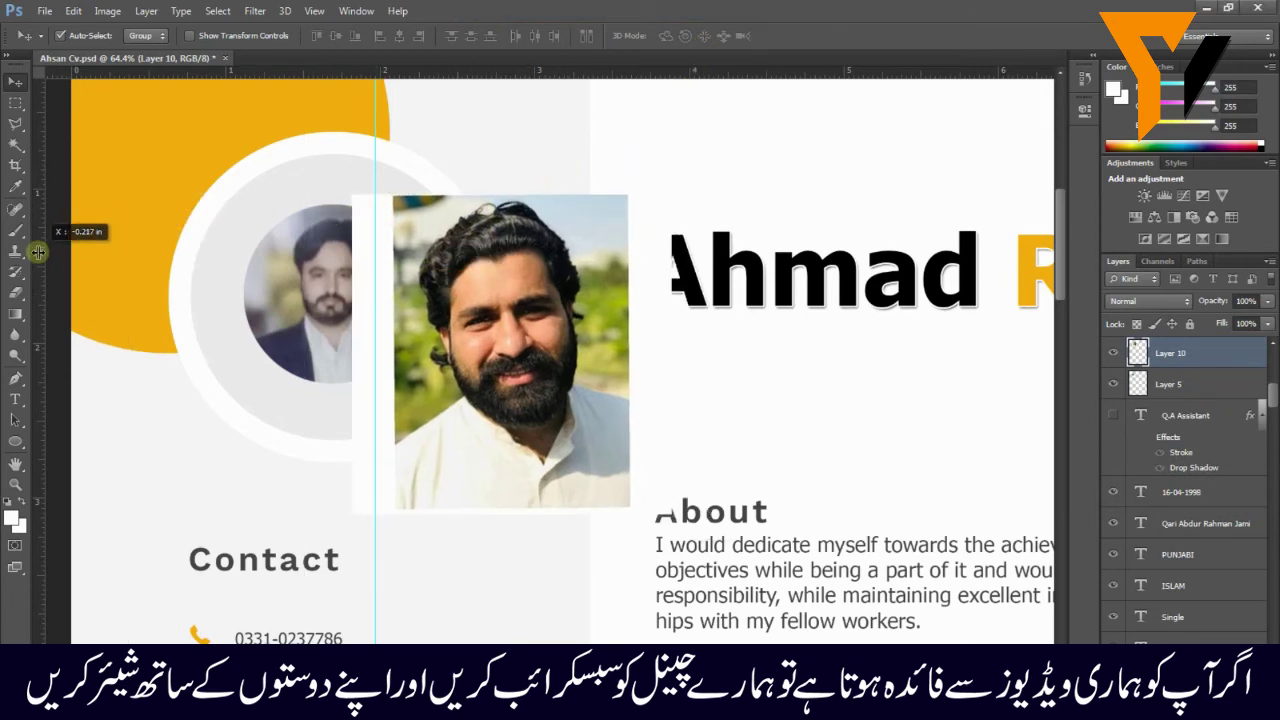
scroll(175, 243, up, 3)
scroll(522, 325, down, 3)
drag(645, 350, 512, 323)
click(1268, 301)
drag(1264, 318, 1232, 318)
drag(607, 296, 560, 288)
Step: Scale the new photo down to roughly the old portrait's size and fit it over the old face
key(ctrl+t)
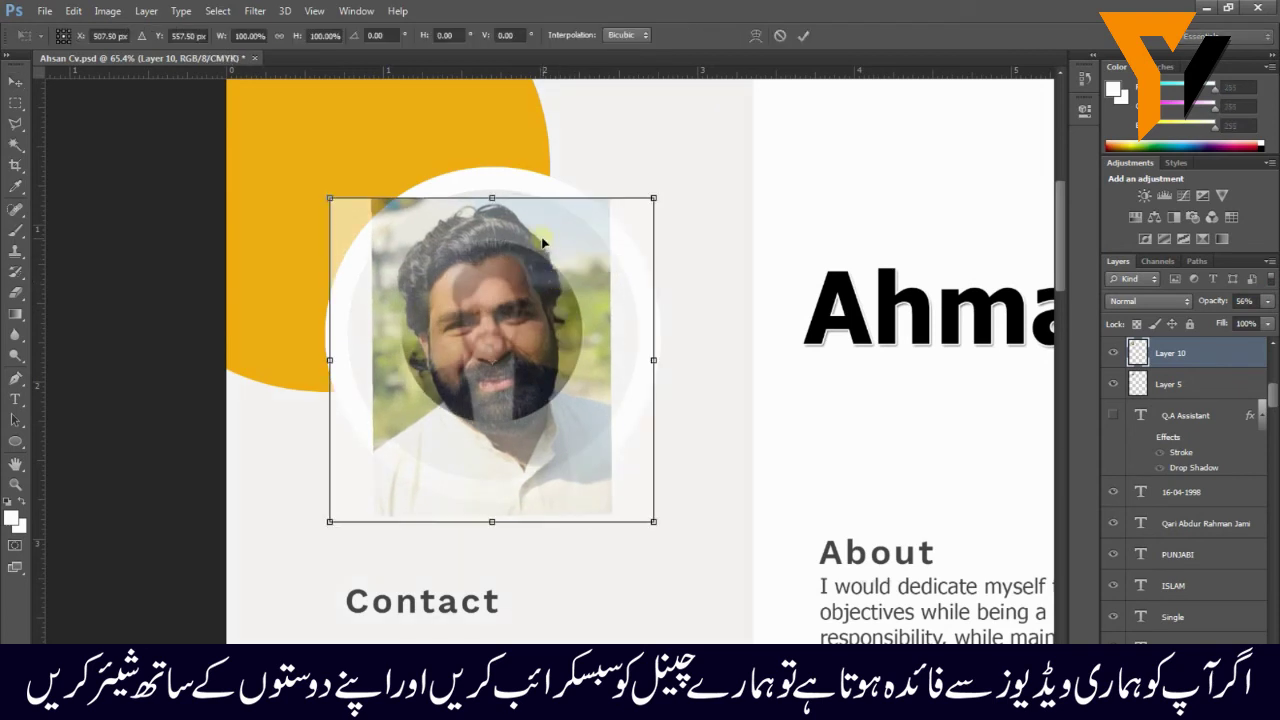
scroll(433, 145, up, 2)
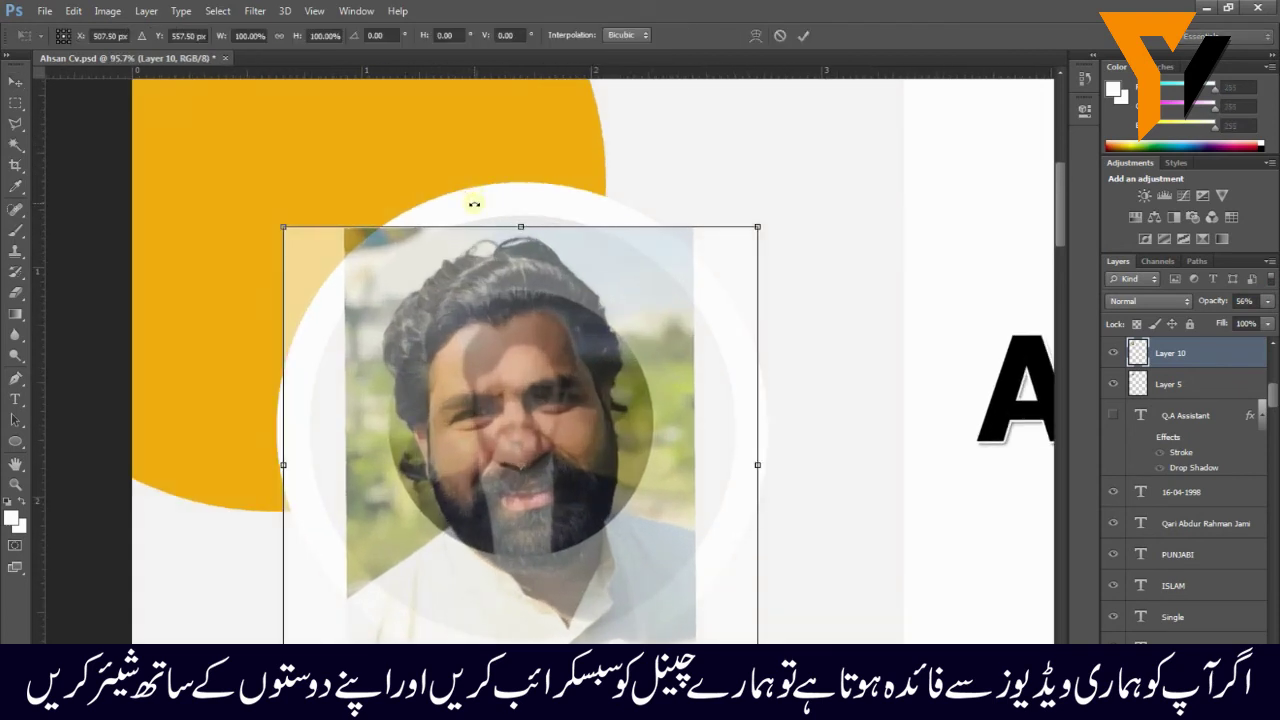
drag(760, 228, 688, 286)
drag(611, 317, 616, 296)
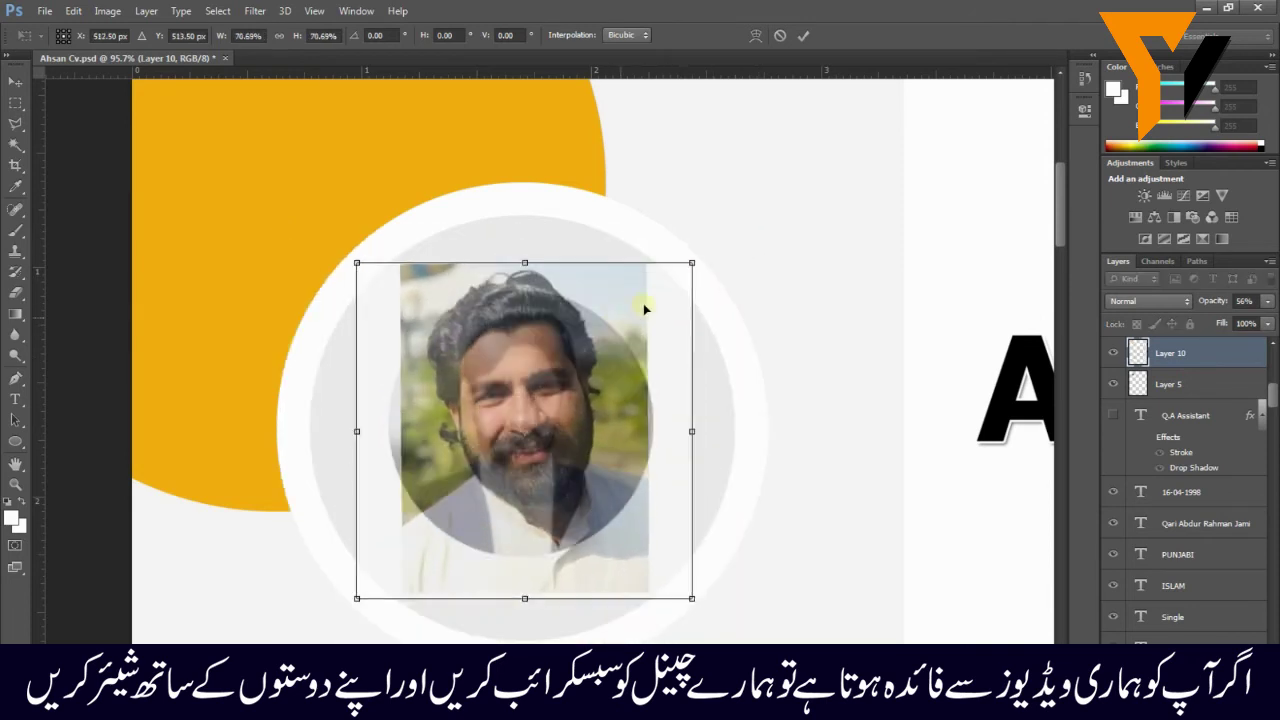
drag(690, 262, 665, 288)
double_click(571, 364)
scroll(565, 367, down, 2)
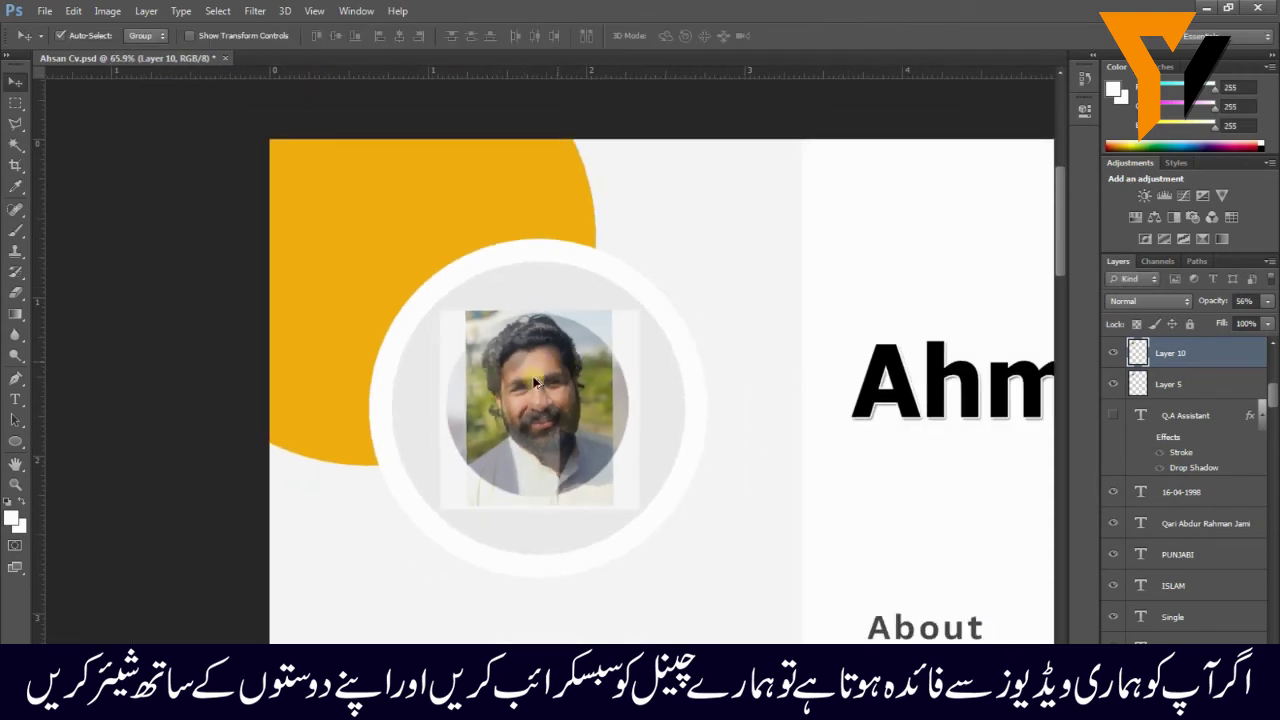
Step: Select the old portrait's circular area on Layer 5 by marqueeing around it and subtracting the empty surroundings with the Magic Wand
scroll(466, 375, up, 3)
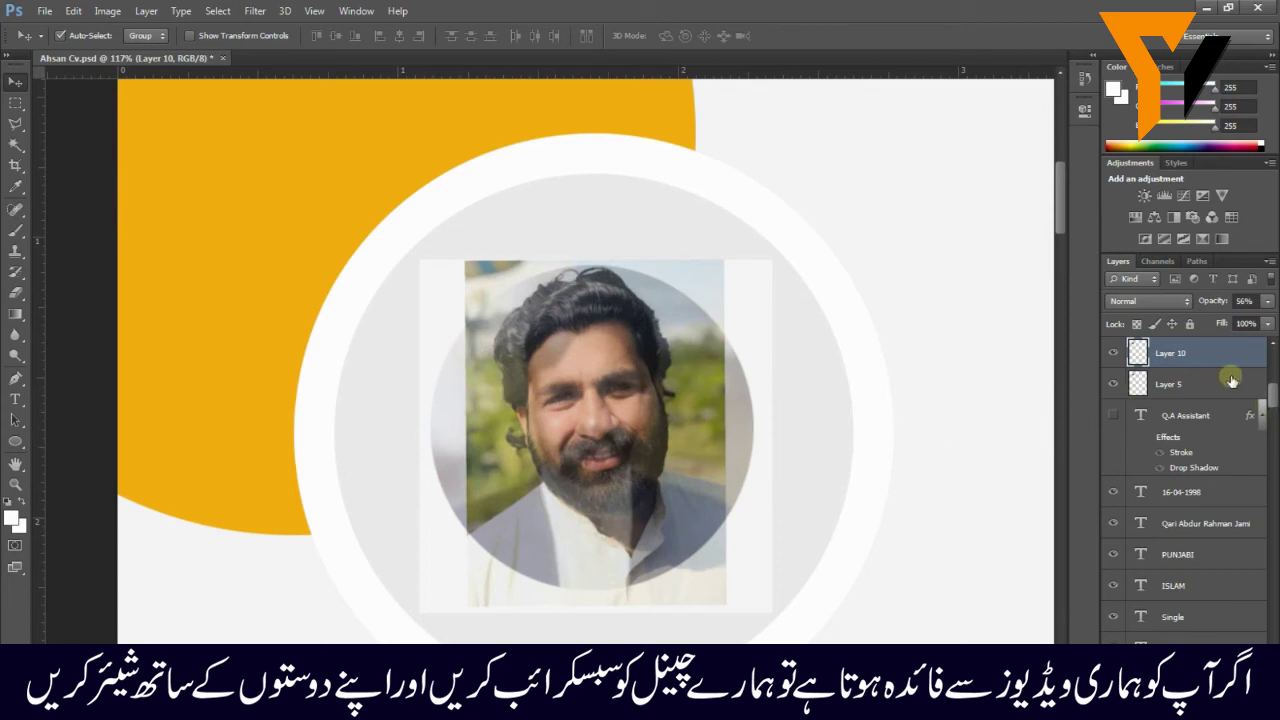
click(1114, 386)
click(1114, 387)
click(1114, 387)
click(1114, 387)
click(1180, 385)
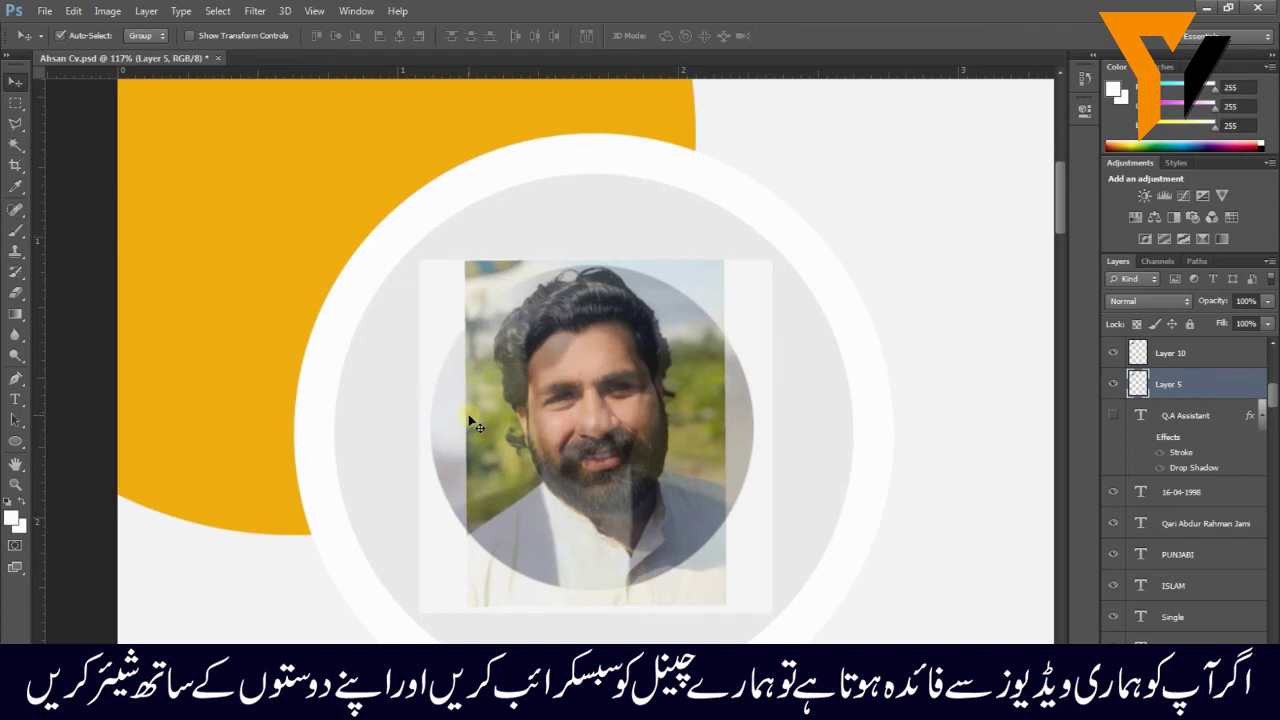
key(m)
drag(300, 210, 858, 642)
key(w)
alt+click(761, 567)
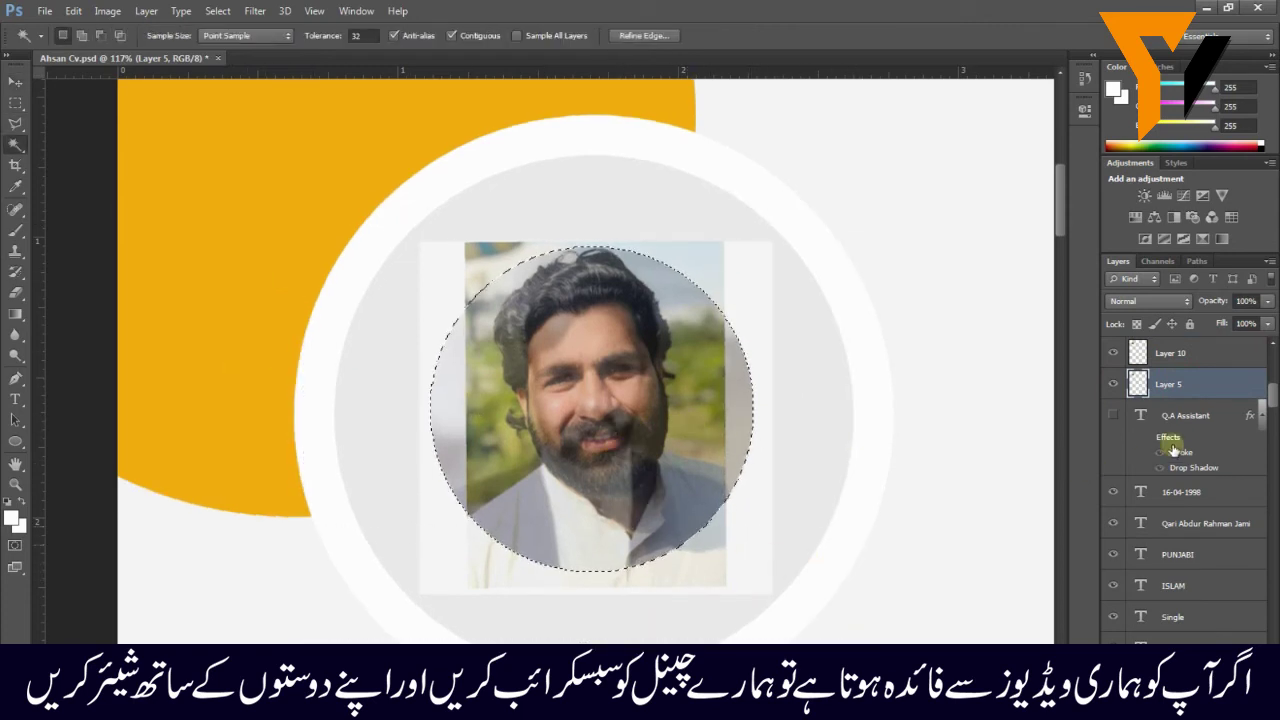
Step: Trim the new photo on Layer 10 to the circle by deleting everything outside the selection, and clear the selection
click(1178, 355)
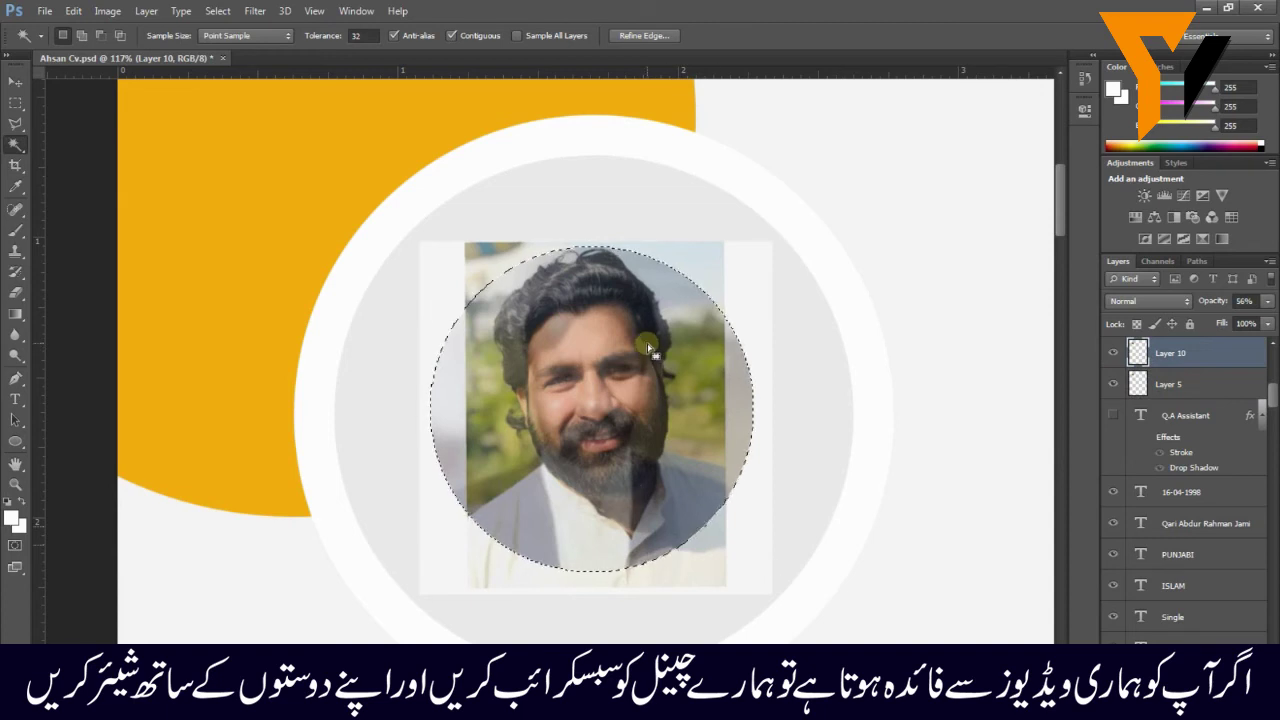
key(ctrl+shift+i)
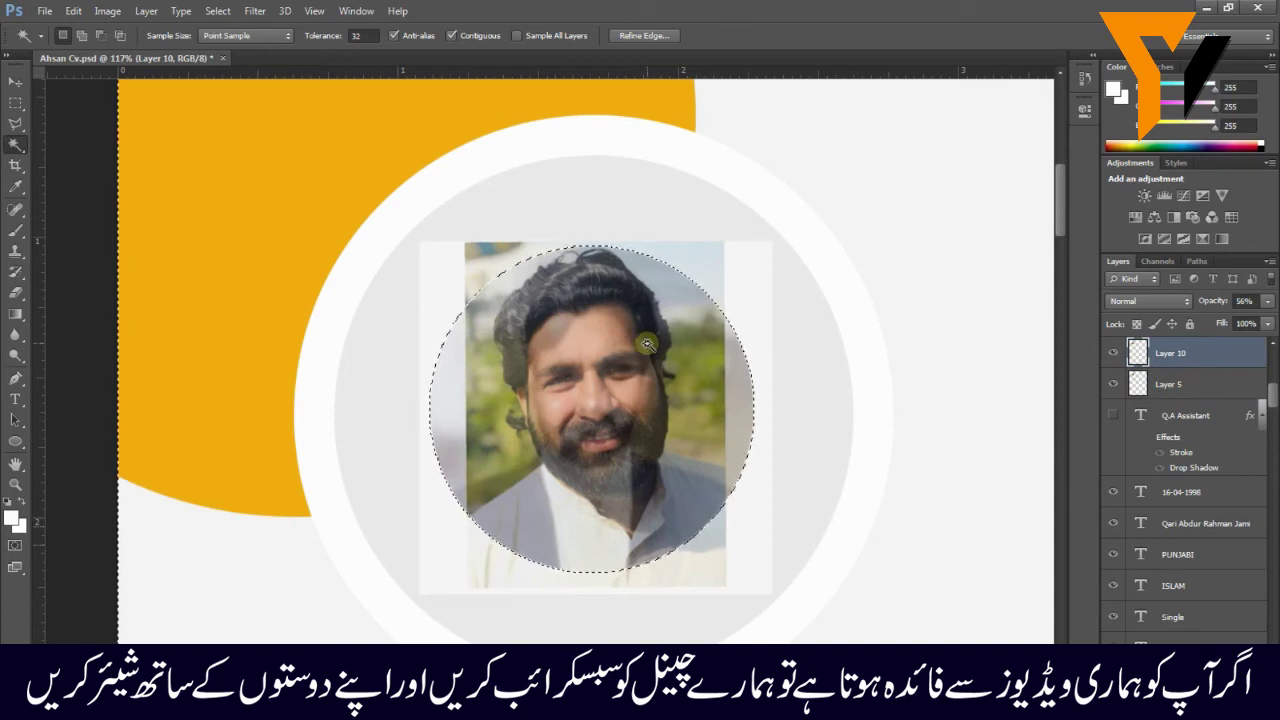
key(Delete)
key(ctrl+d)
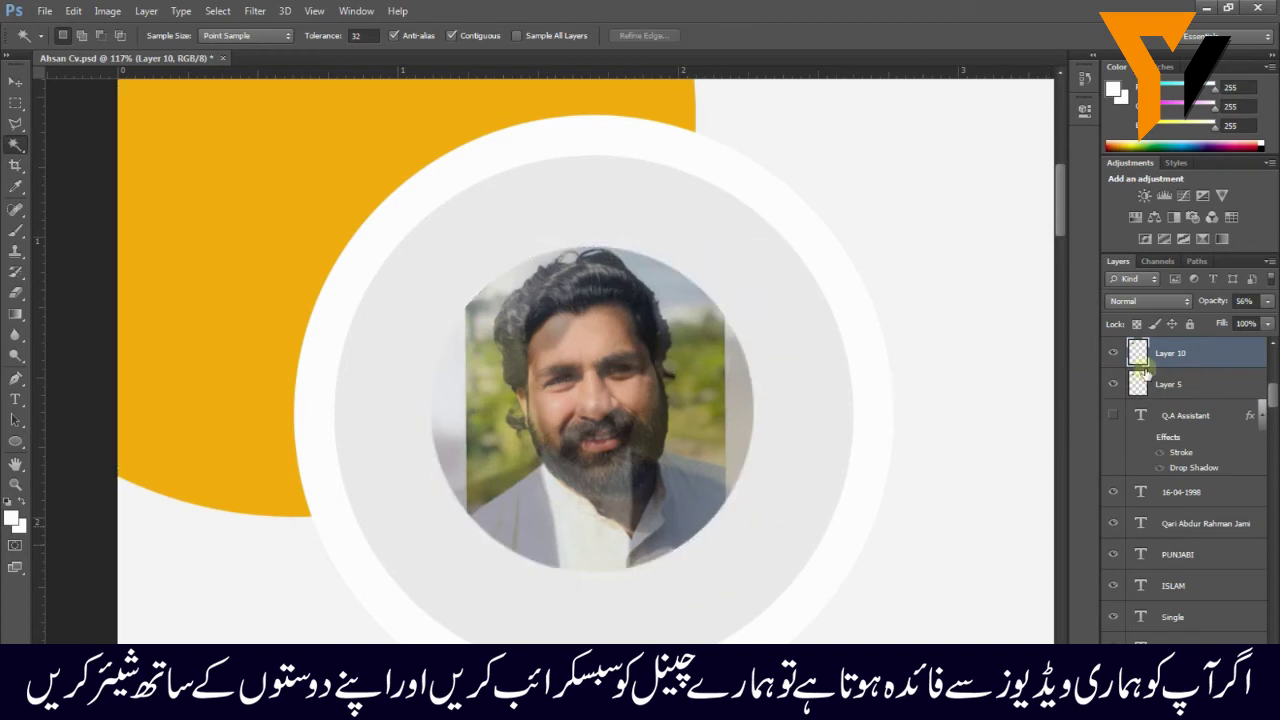
Step: Set Layer 10's opacity to 100% and hide the old portrait on Layer 5
click(1267, 301)
drag(1236, 320, 1272, 318)
click(1114, 386)
Step: Examine the trimmed portrait up close and on the whole CV, checking the areas between the photo's sides and the circle's edge
scroll(578, 376, down, 3)
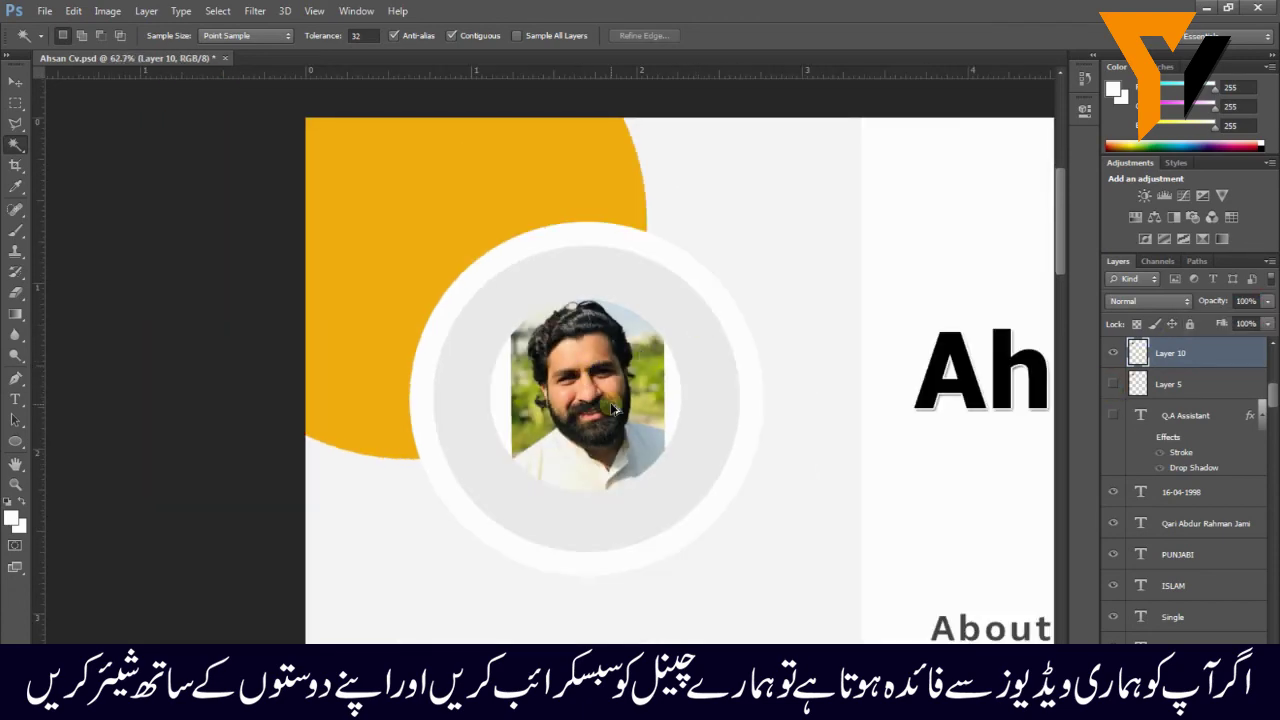
scroll(613, 408, down, 1)
scroll(640, 400, up, 8)
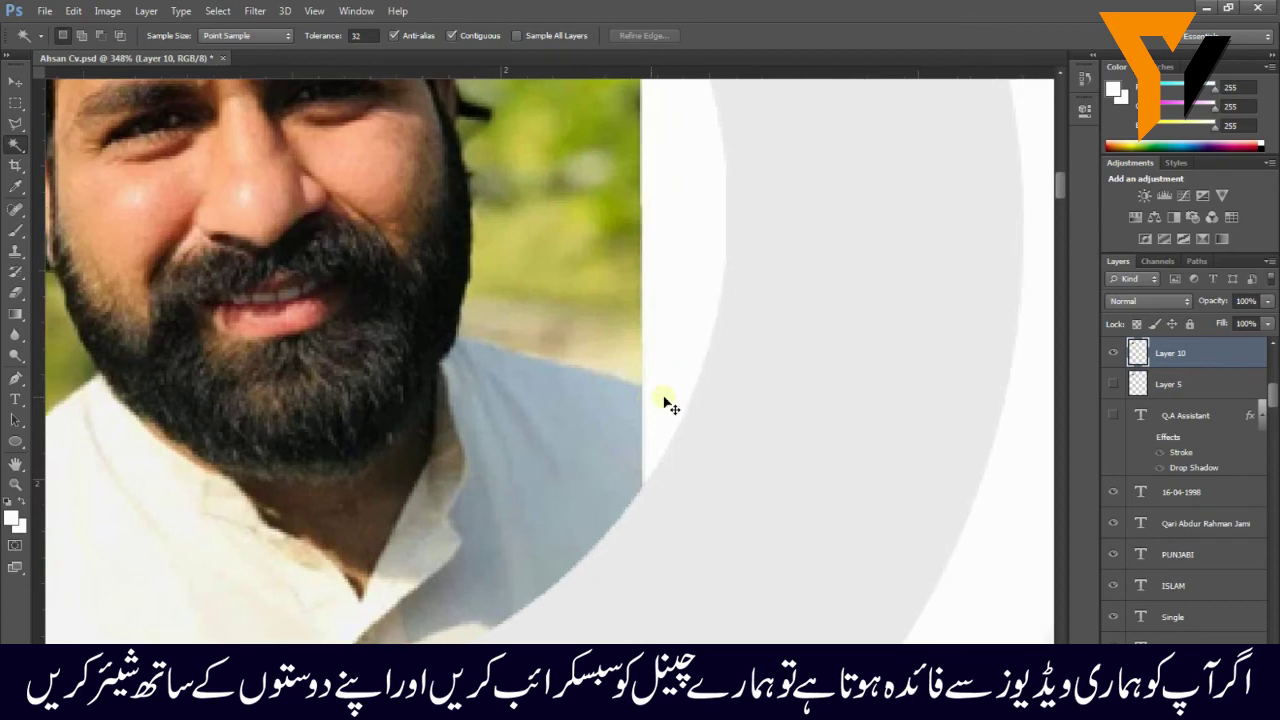
scroll(667, 404, down, 3)
scroll(570, 257, down, 2)
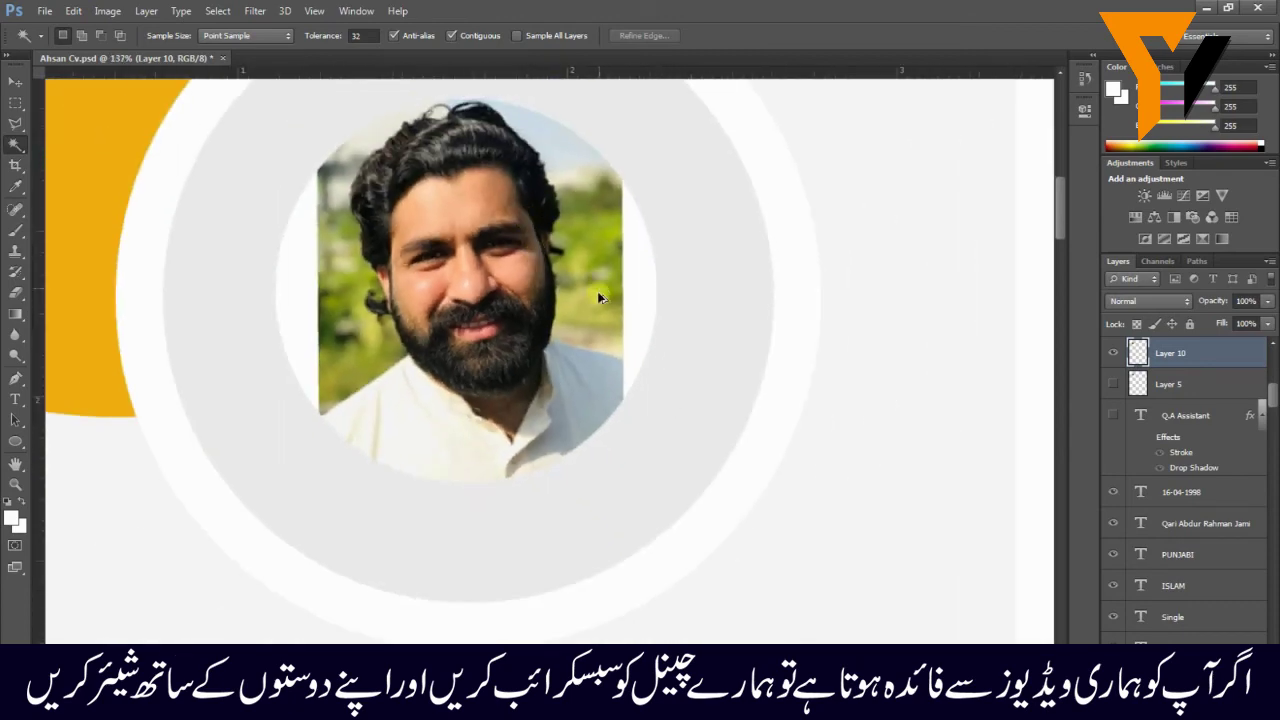
scroll(615, 255, up, 2)
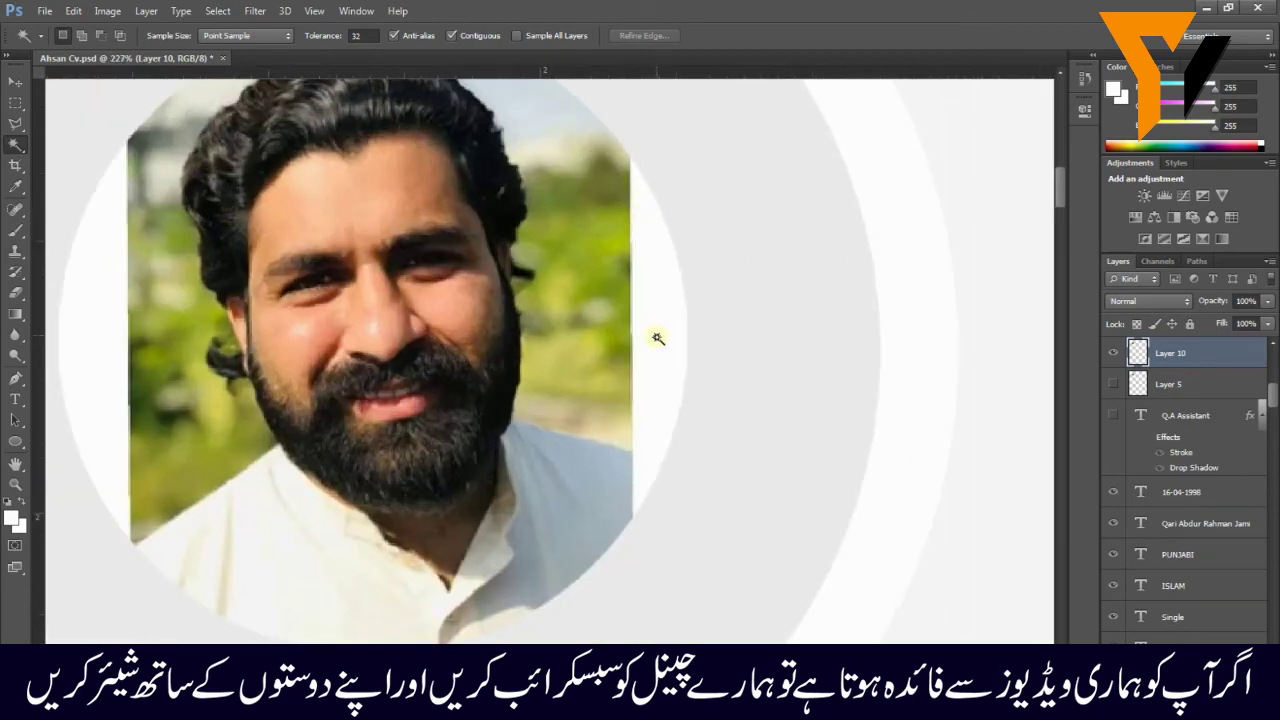
scroll(657, 338, down, 7)
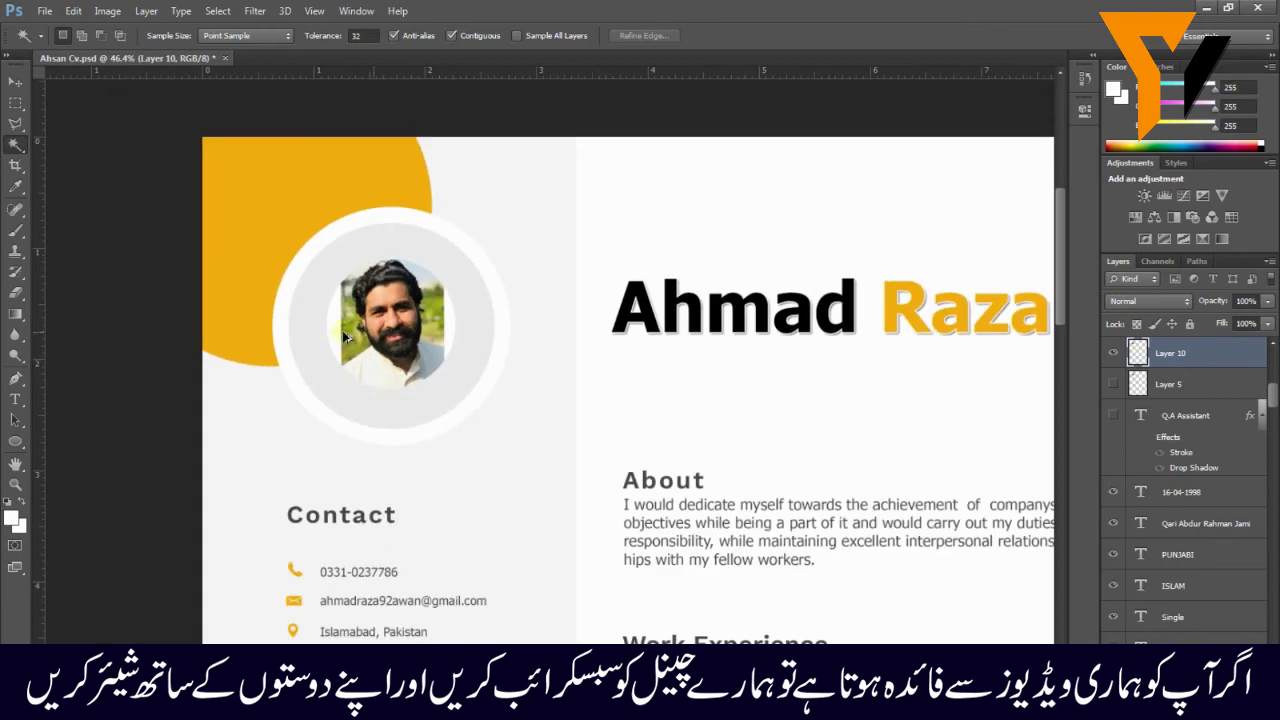
scroll(343, 337, down, 2)
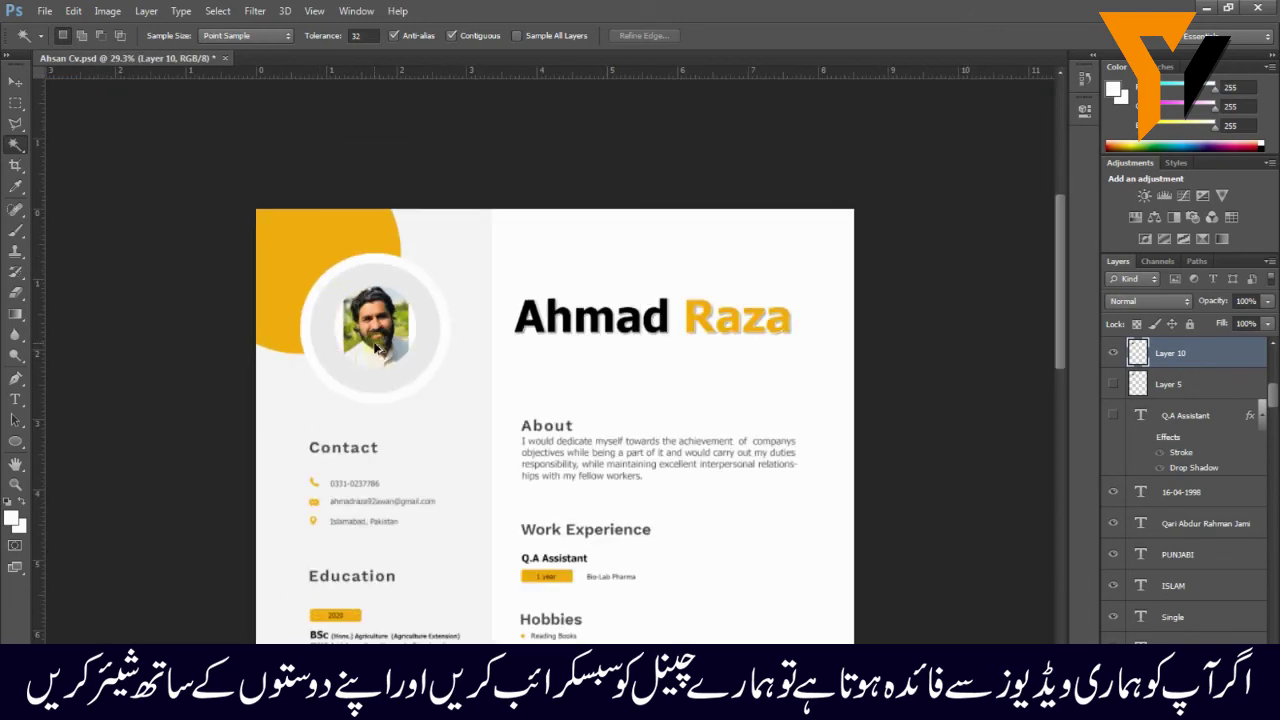
scroll(375, 336, down, 2)
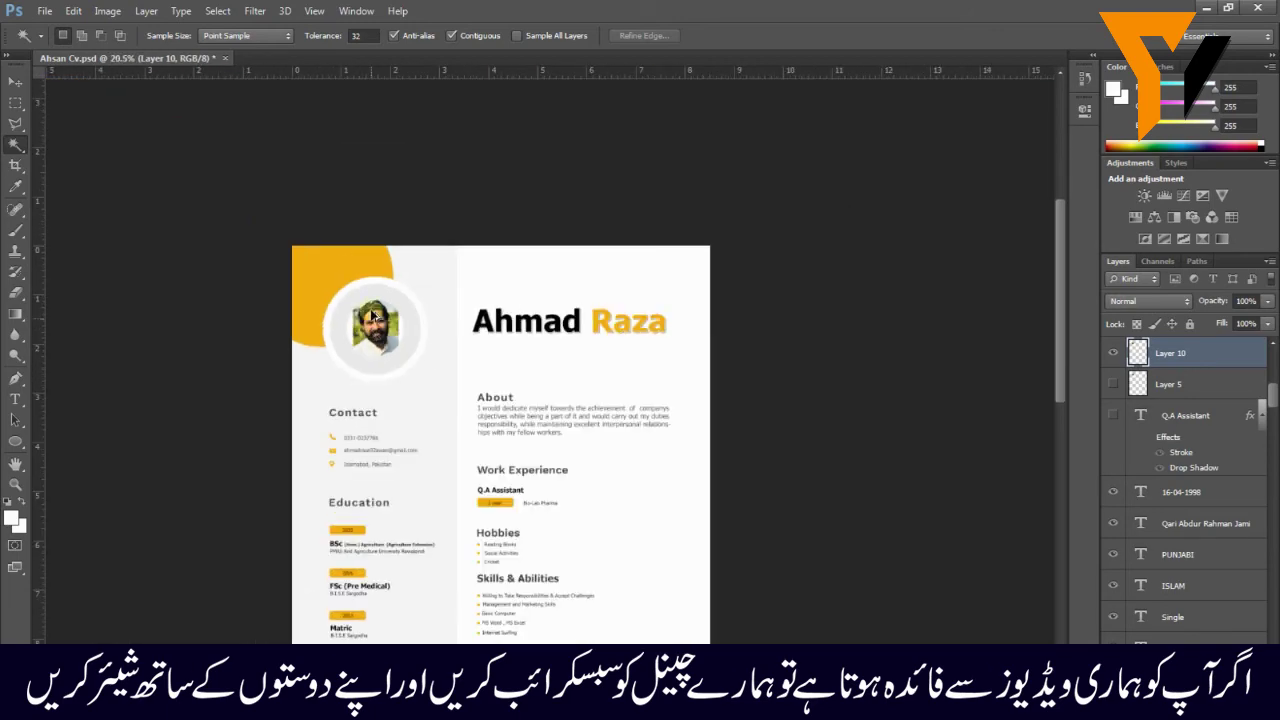
scroll(372, 316, up, 10)
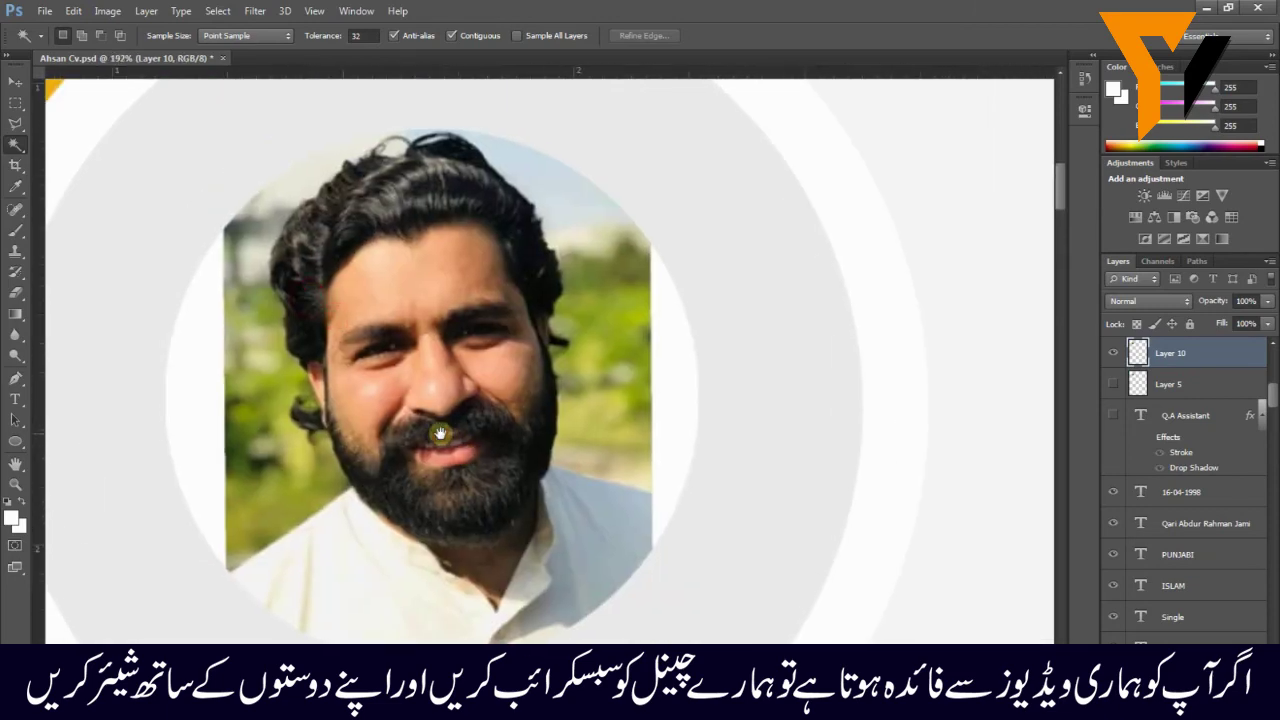
scroll(440, 432, down, 5)
scroll(440, 400, up, 1)
scroll(450, 390, down, 1)
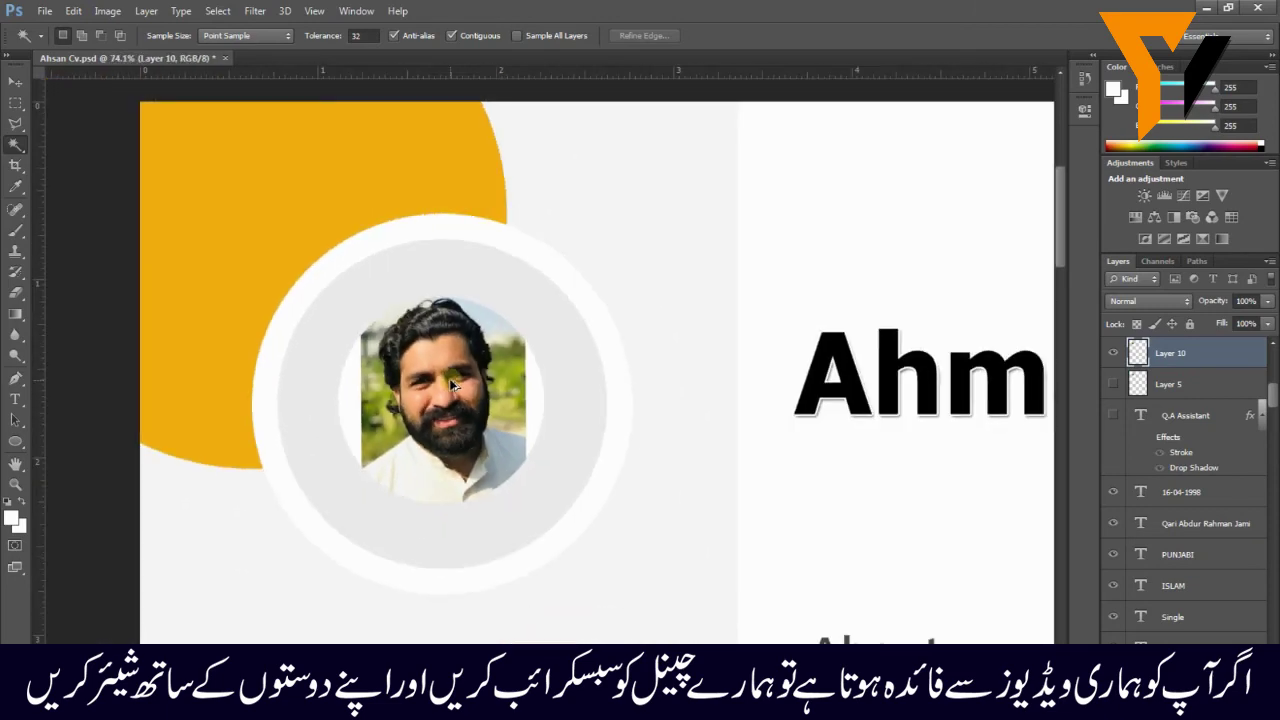
scroll(450, 384, up, 5)
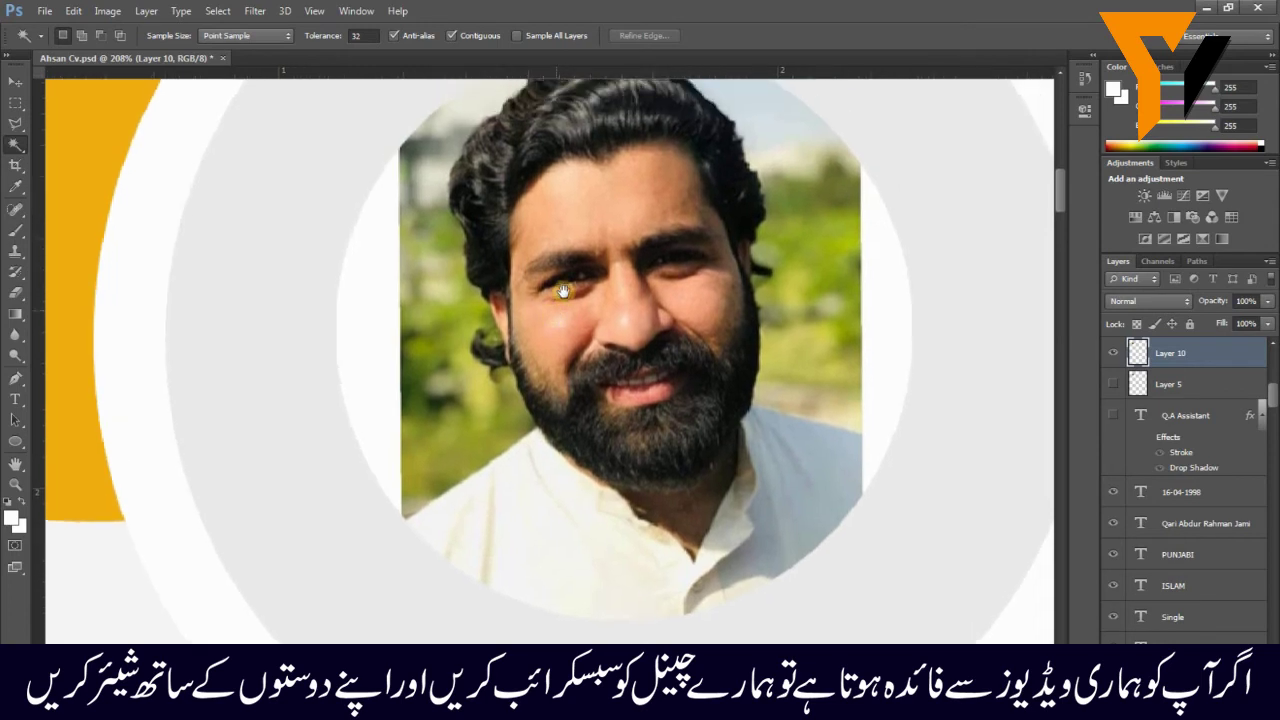
Step: Reselect the portrait's circular area on Layer 10 and restore the layer's opacity to 100%
drag(563, 291, 542, 341)
key(5)
key(6)
click(595, 416)
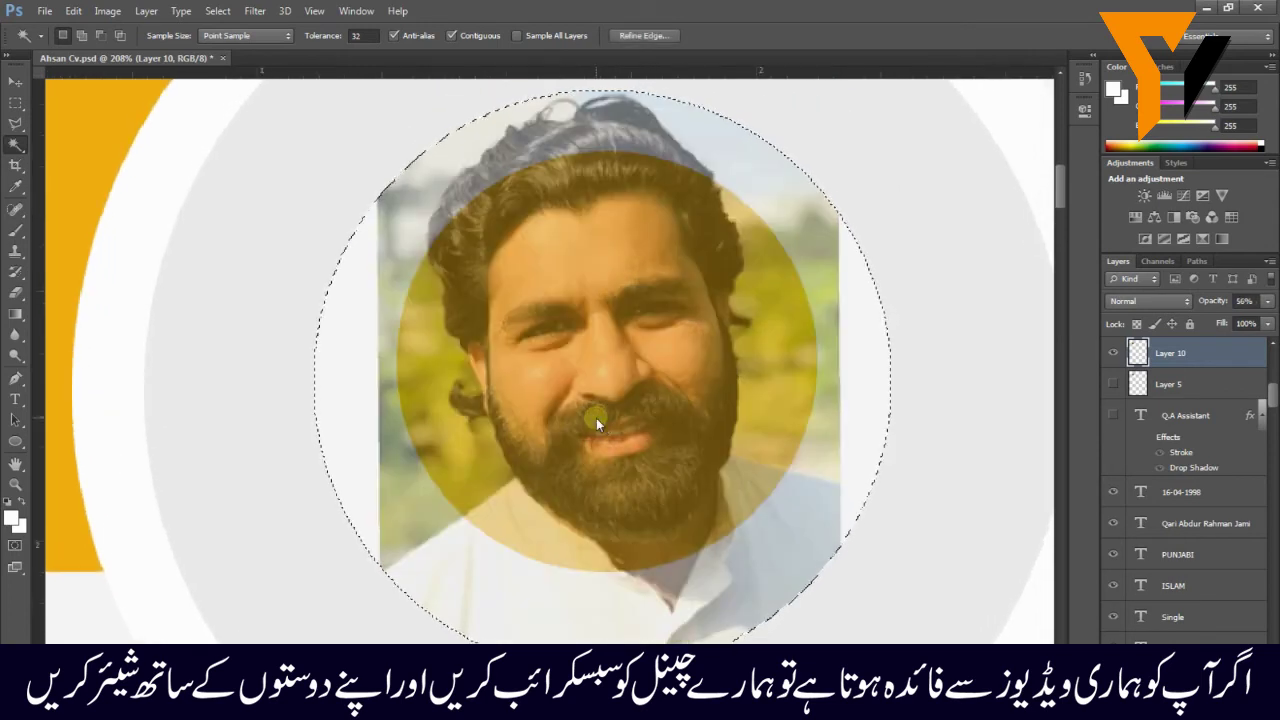
click(1266, 302)
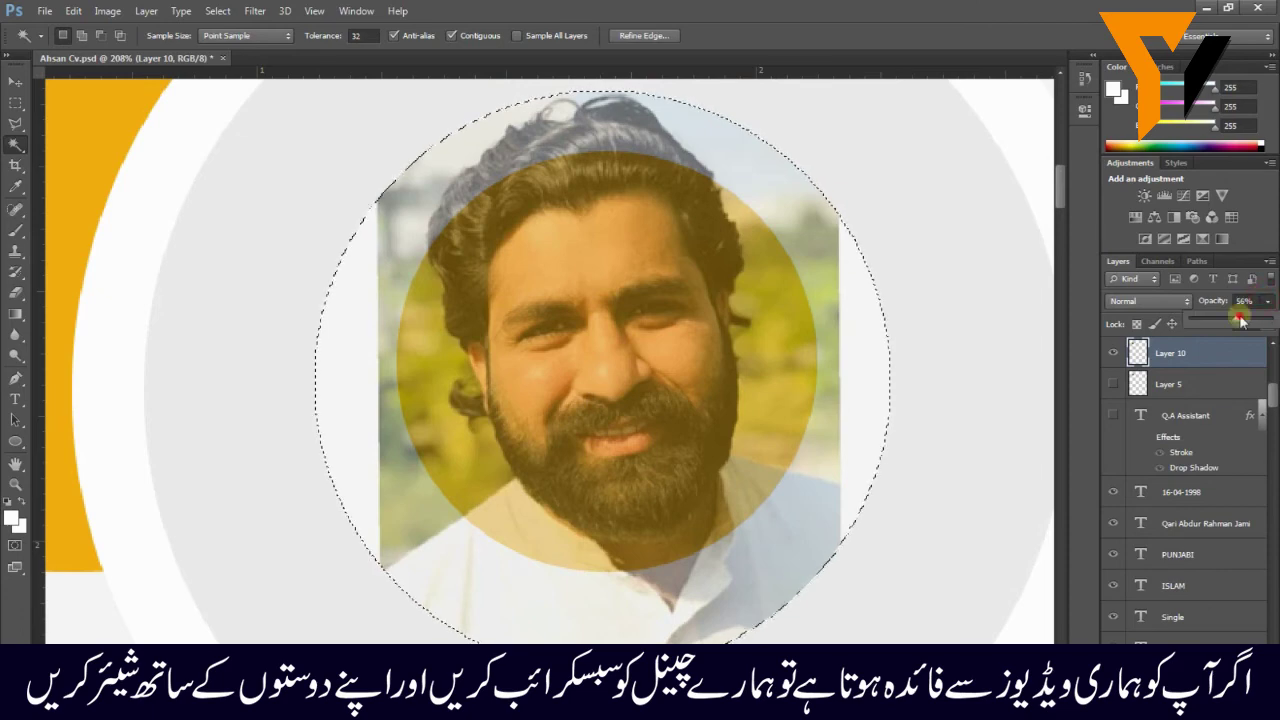
drag(1238, 320, 1275, 322)
Step: Clone green background over the lower part of the white gap on the portrait's left side with a 45 px Clone Stamp
scroll(270, 265, up, 3)
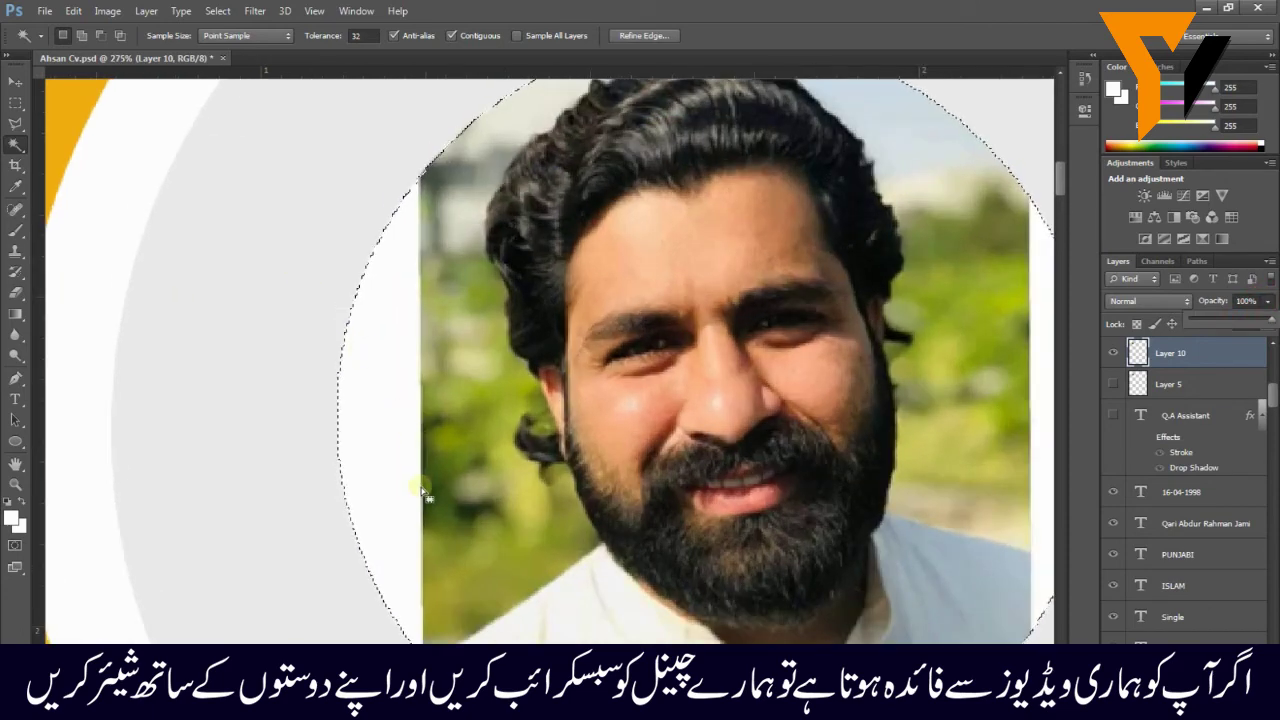
key(s)
key(bracketleft)
key(bracketleft)
key(bracketleft)
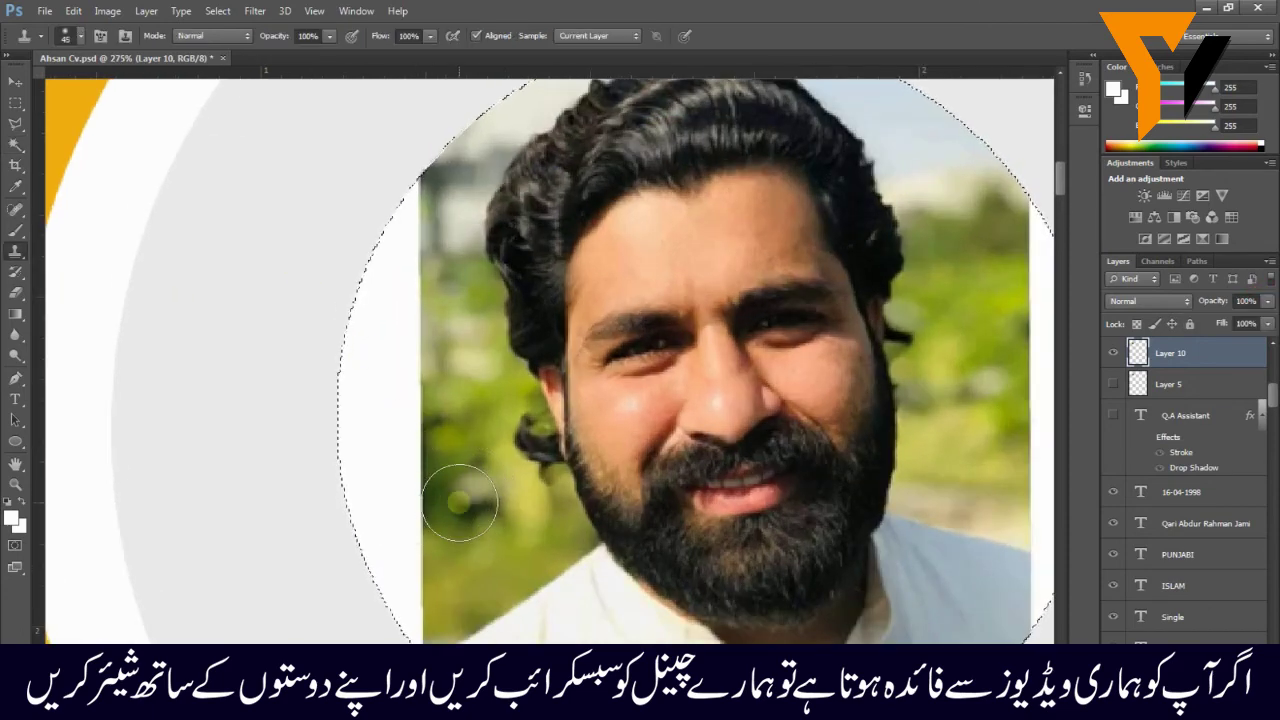
drag(546, 563, 583, 430)
mouse_move(522, 398)
mouse_down()
mouse_move(429, 486)
mouse_move(386, 391)
mouse_move(405, 360)
mouse_move(387, 330)
mouse_up()
mouse_move(472, 368)
mouse_down()
mouse_move(457, 334)
mouse_move(391, 366)
mouse_move(405, 422)
mouse_up()
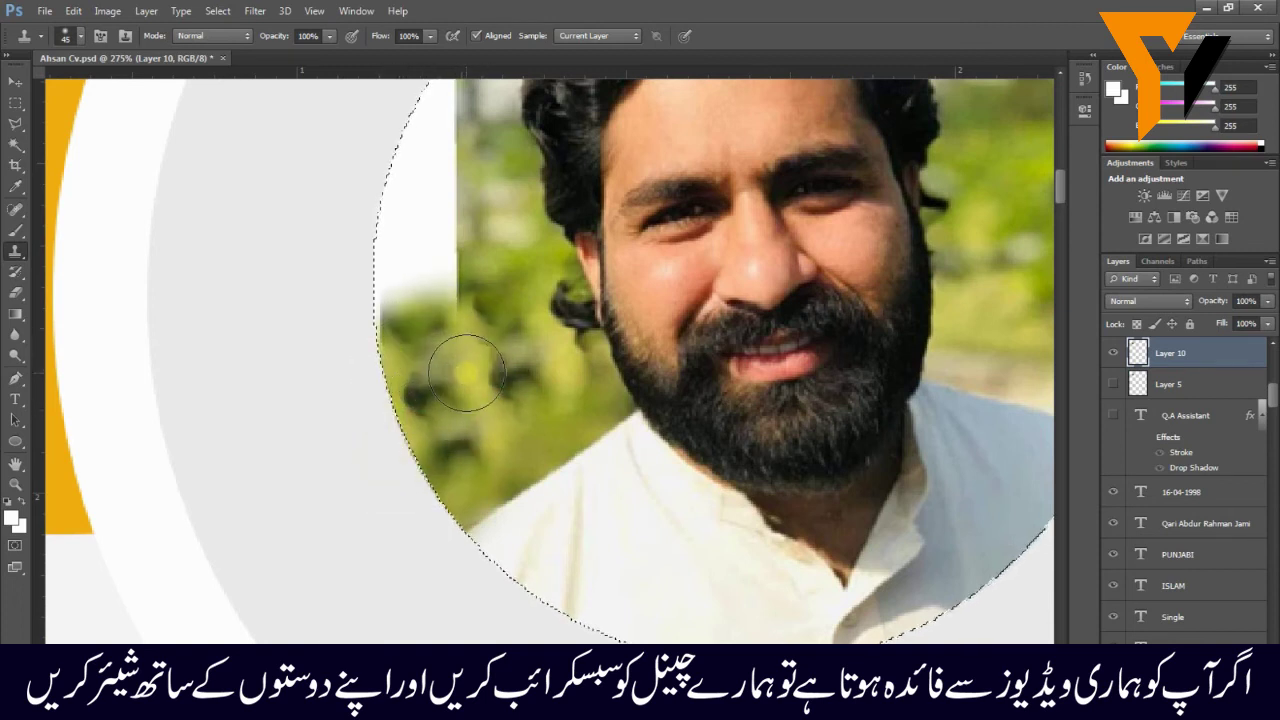
Step: Clone foliage up the rest of the white gap on the portrait's left side, resampling the background as needed
mouse_move(450, 330)
mouse_down()
mouse_move(331, 300)
mouse_move(366, 299)
mouse_move(420, 497)
mouse_move(464, 471)
mouse_move(381, 415)
mouse_move(385, 457)
mouse_up()
alt+click(440, 512)
mouse_move(458, 408)
mouse_down()
mouse_move(436, 383)
mouse_move(423, 444)
mouse_move(445, 380)
mouse_up()
alt+click(462, 539)
mouse_move(423, 446)
mouse_down()
mouse_move(354, 484)
mouse_move(435, 446)
mouse_move(453, 456)
mouse_move(464, 383)
mouse_move(446, 303)
mouse_move(414, 286)
mouse_up()
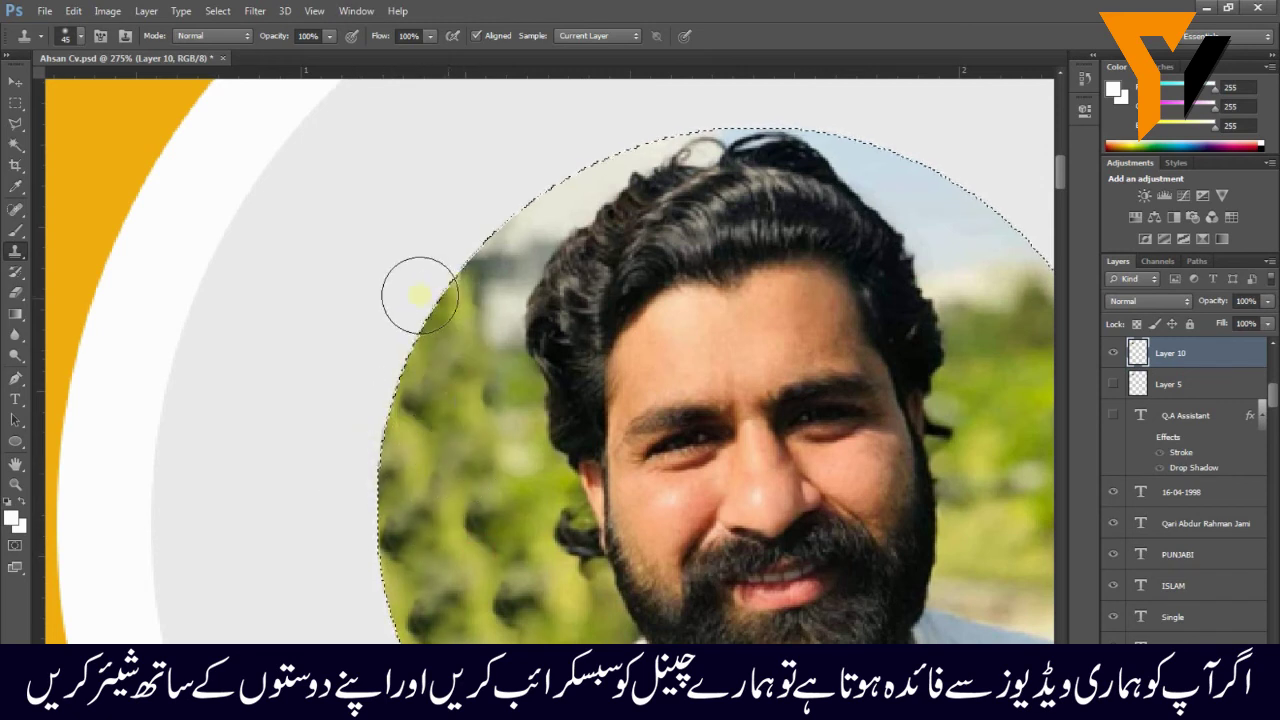
Step: Fill the white gap on the portrait's right side by cloning the adjacent background and shirt, and check the whole CV
mouse_move(560, 380)
mouse_down()
mouse_move(352, 408)
mouse_move(279, 320)
mouse_up()
mouse_move(738, 412)
mouse_down()
mouse_move(679, 221)
mouse_move(664, 371)
mouse_up()
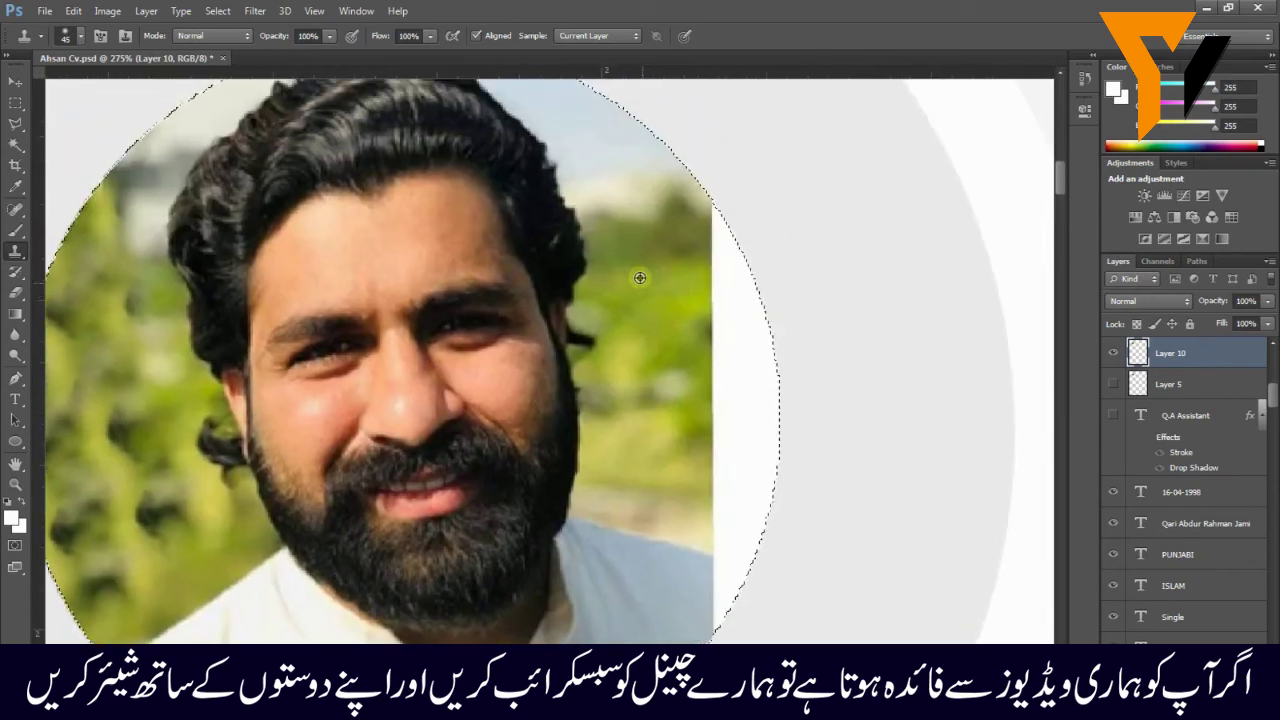
mouse_move(713, 249)
mouse_down()
mouse_move(730, 221)
mouse_move(726, 316)
mouse_move(761, 333)
mouse_move(727, 333)
mouse_move(751, 429)
mouse_up()
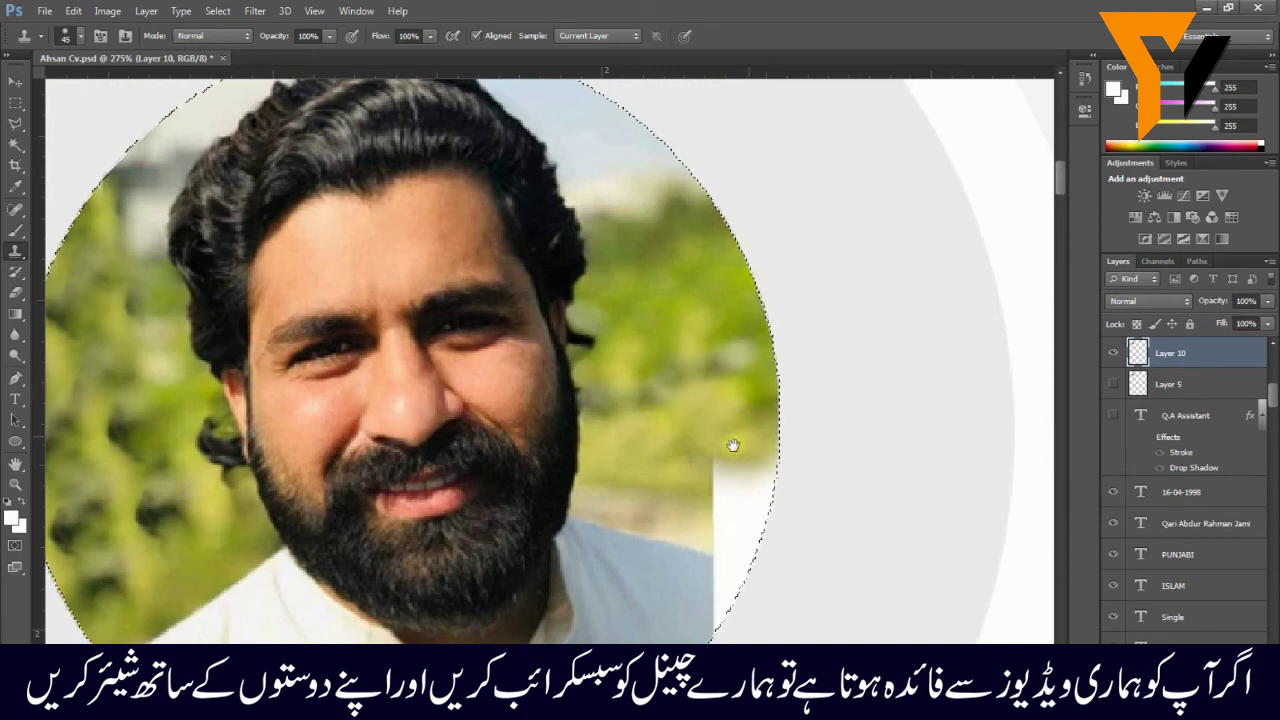
scroll(751, 429, down, 2)
mouse_move(737, 334)
mouse_down()
mouse_move(729, 343)
mouse_move(749, 325)
mouse_move(734, 360)
mouse_move(741, 404)
mouse_move(706, 429)
mouse_move(714, 471)
mouse_move(737, 434)
mouse_move(743, 371)
mouse_up()
alt+click(648, 409)
scroll(729, 363, down, 3)
scroll(729, 363, down, 4)
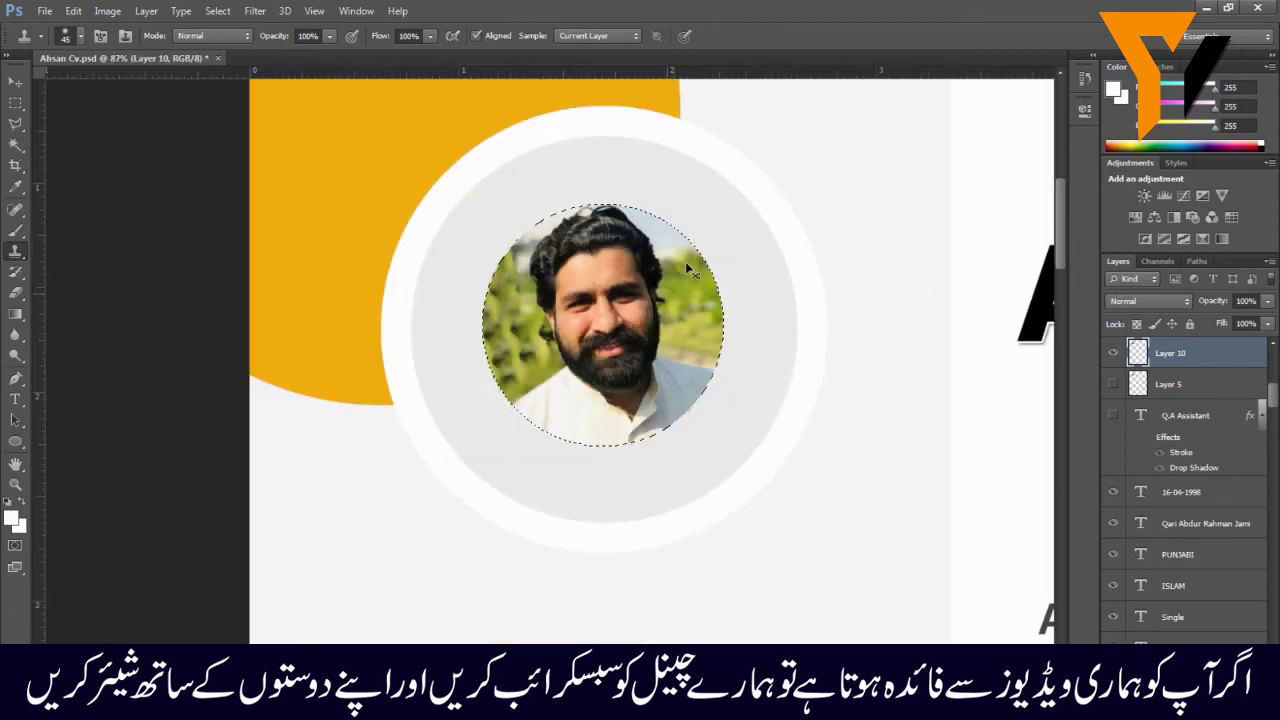
scroll(683, 395, down, 2)
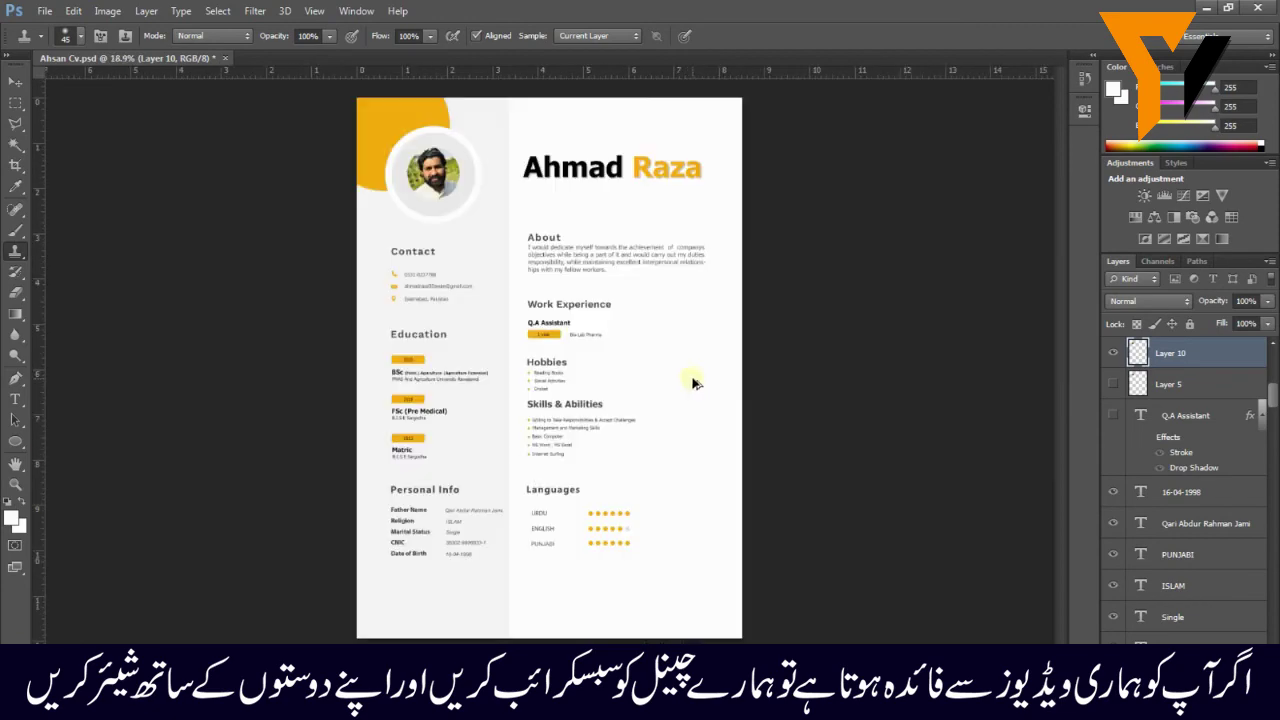
scroll(460, 210, up, 3)
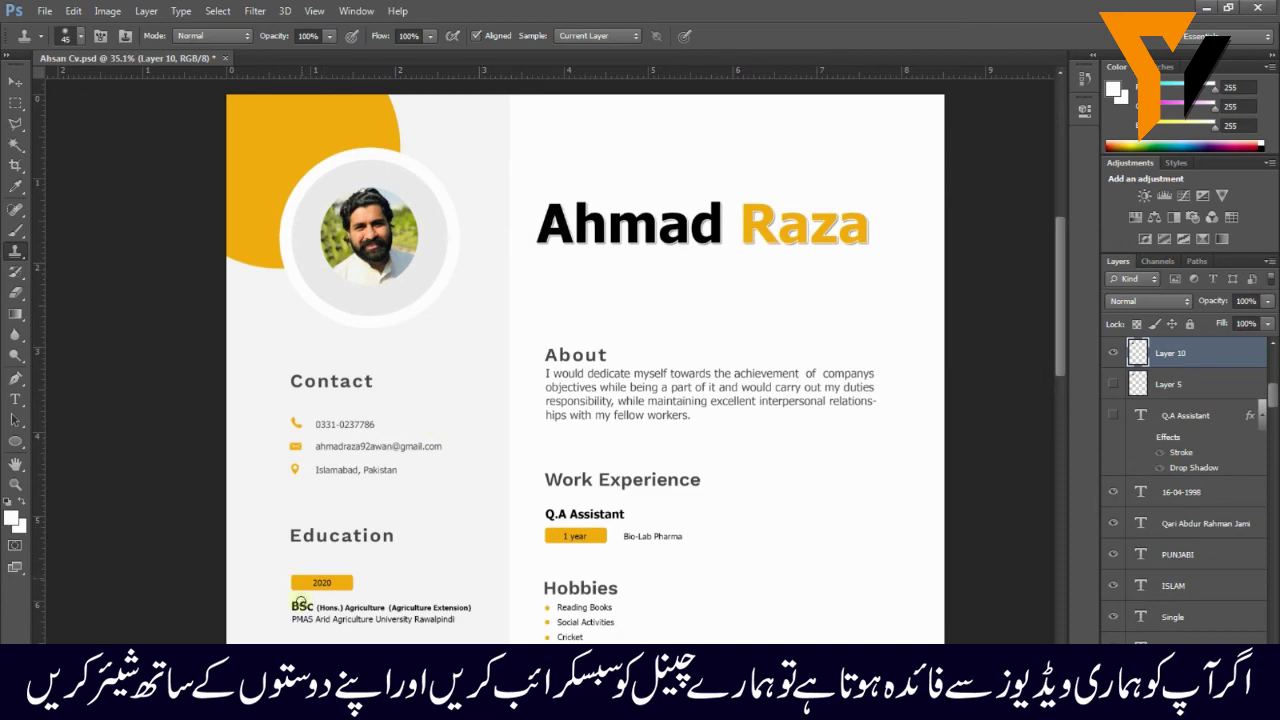
Step: Switch to the Chrome browser, search all resources on Freepik for "cv", and dismiss the Google sign-in prompt
mouse_move(128, 700)
click(130, 605)
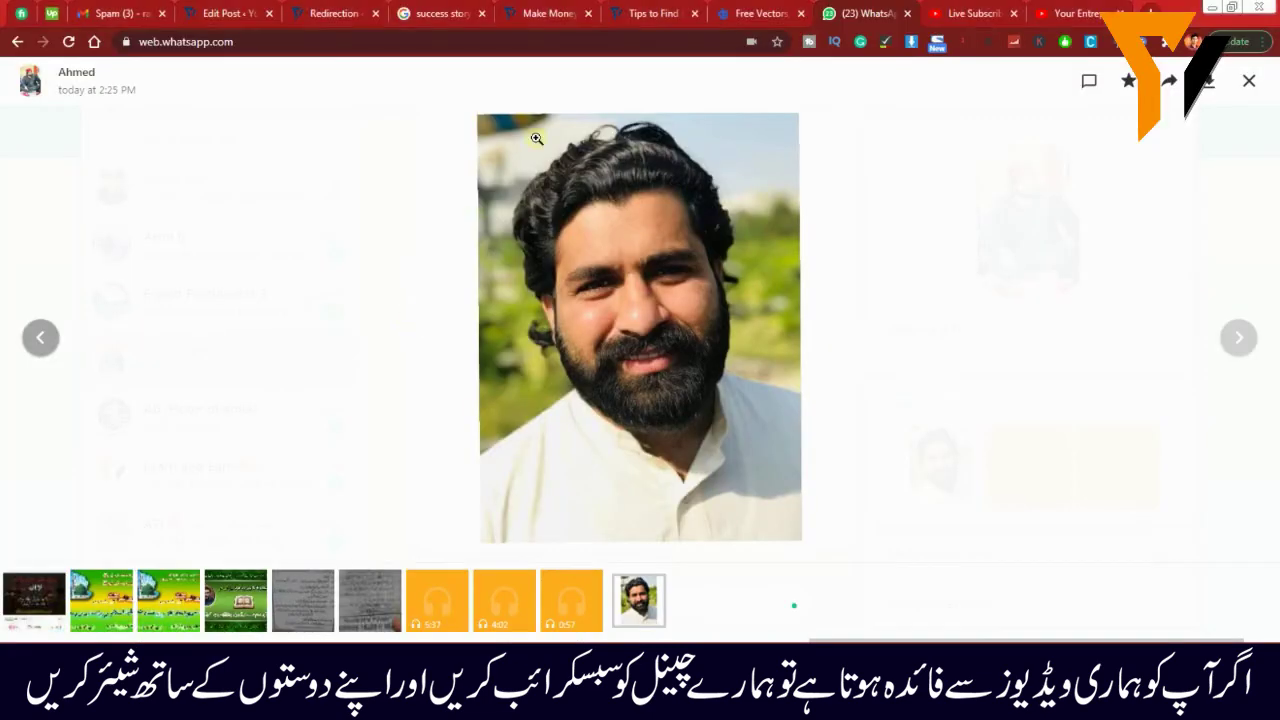
click(739, 10)
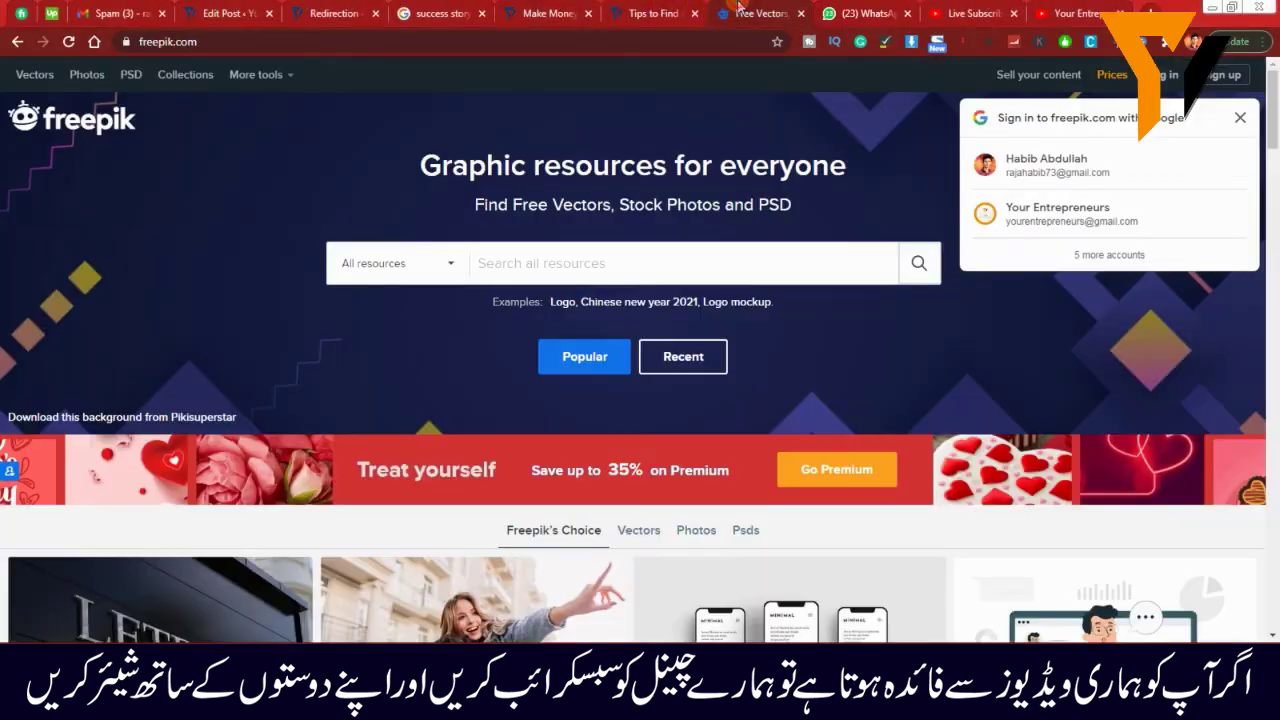
click(556, 270)
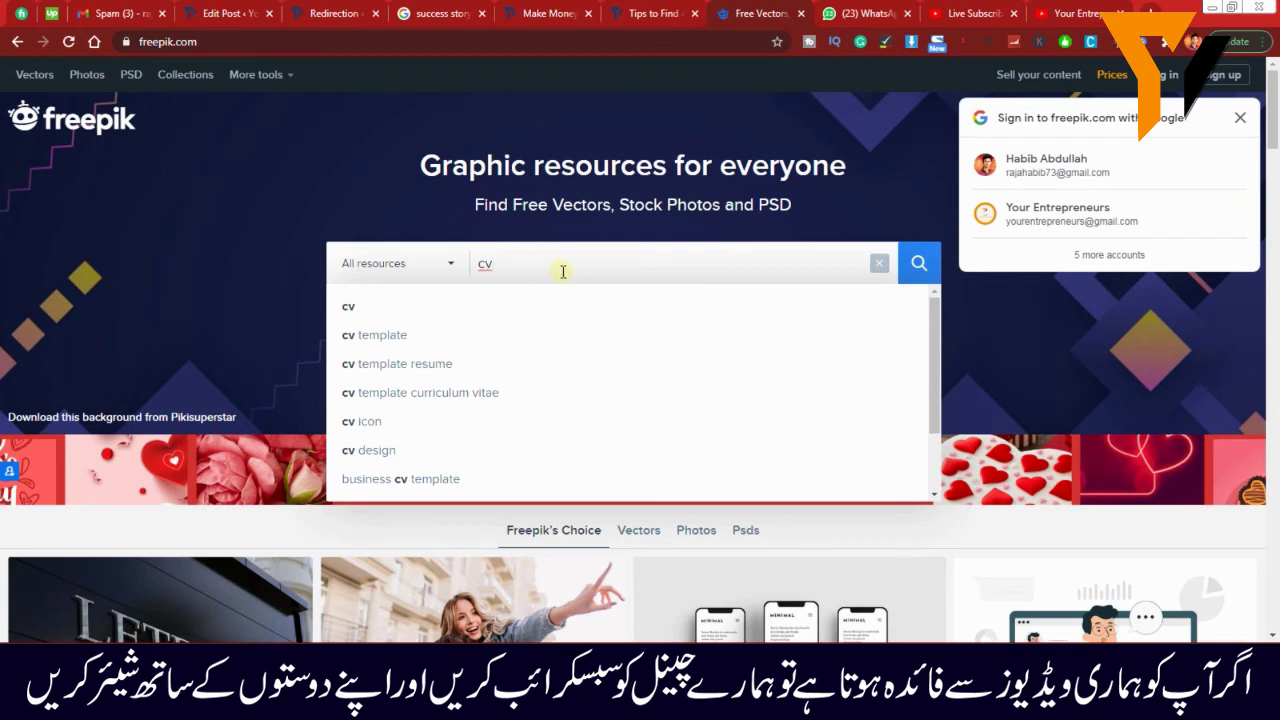
key(Return)
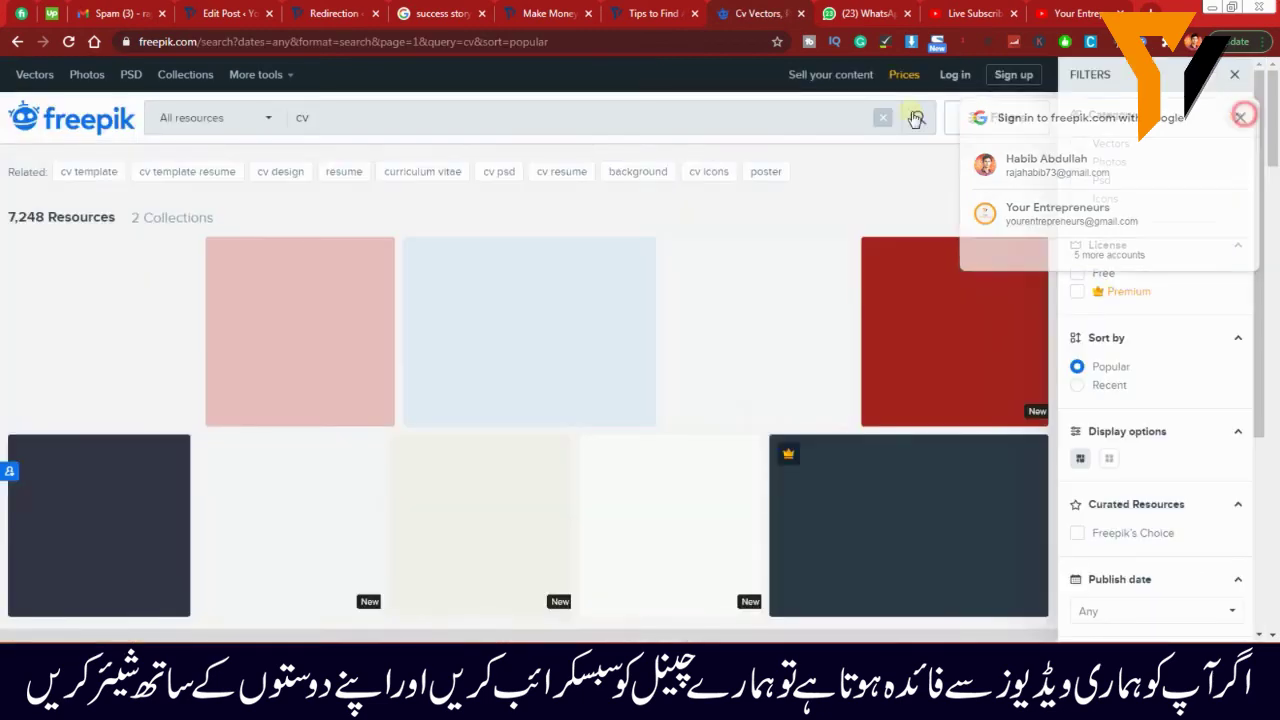
click(1241, 118)
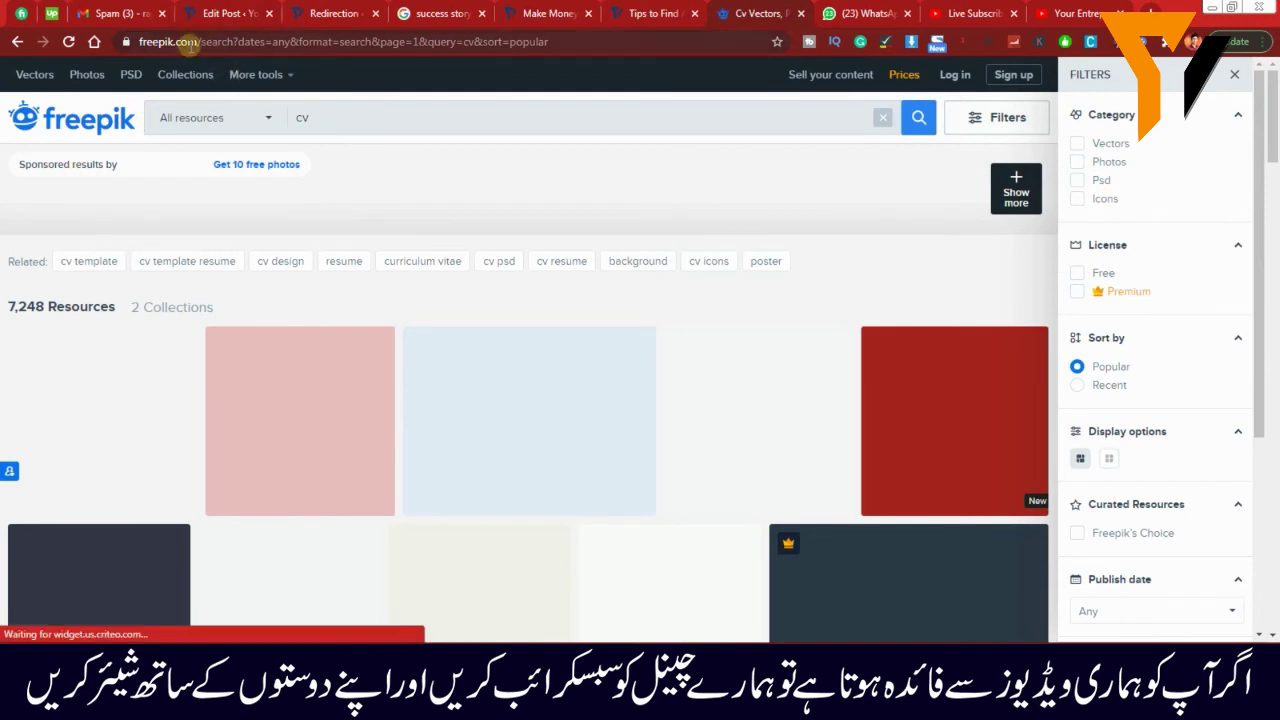
Step: Outline the filter list and its Psd category with red annotation rectangles, and limit the cv search results to Psd resources
click(182, 42)
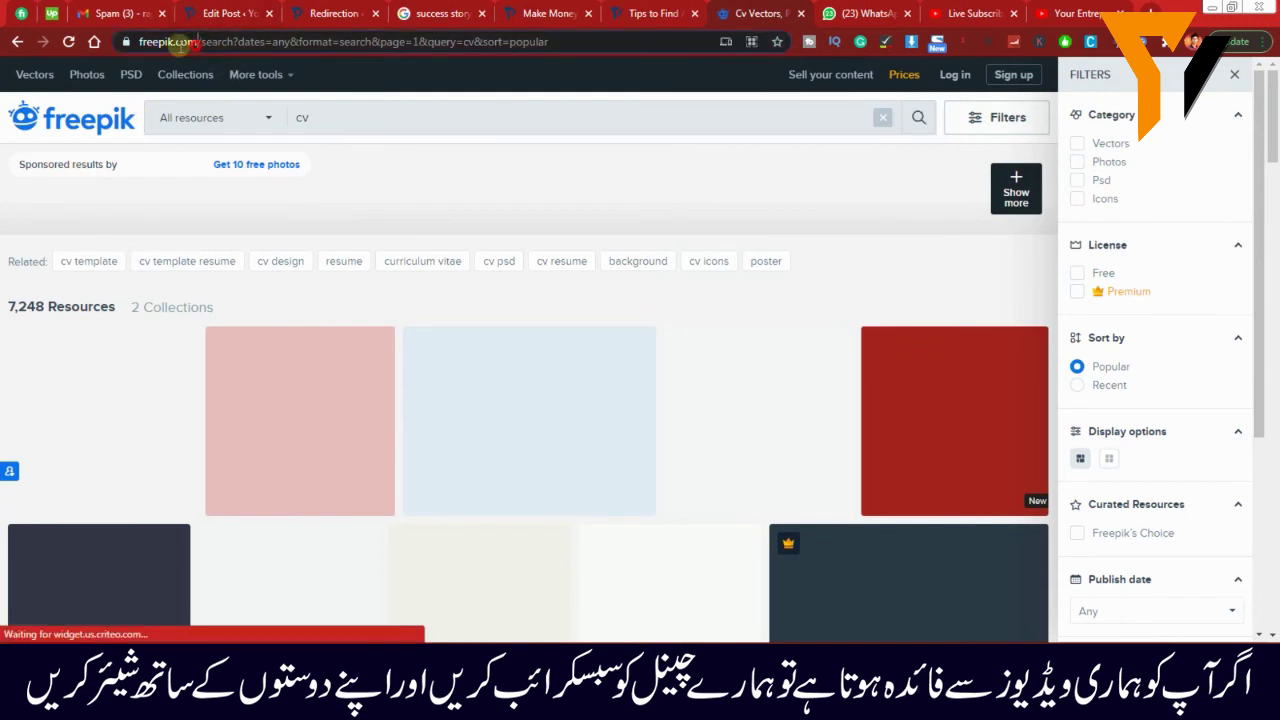
click(372, 137)
key(ctrl+alt+d)
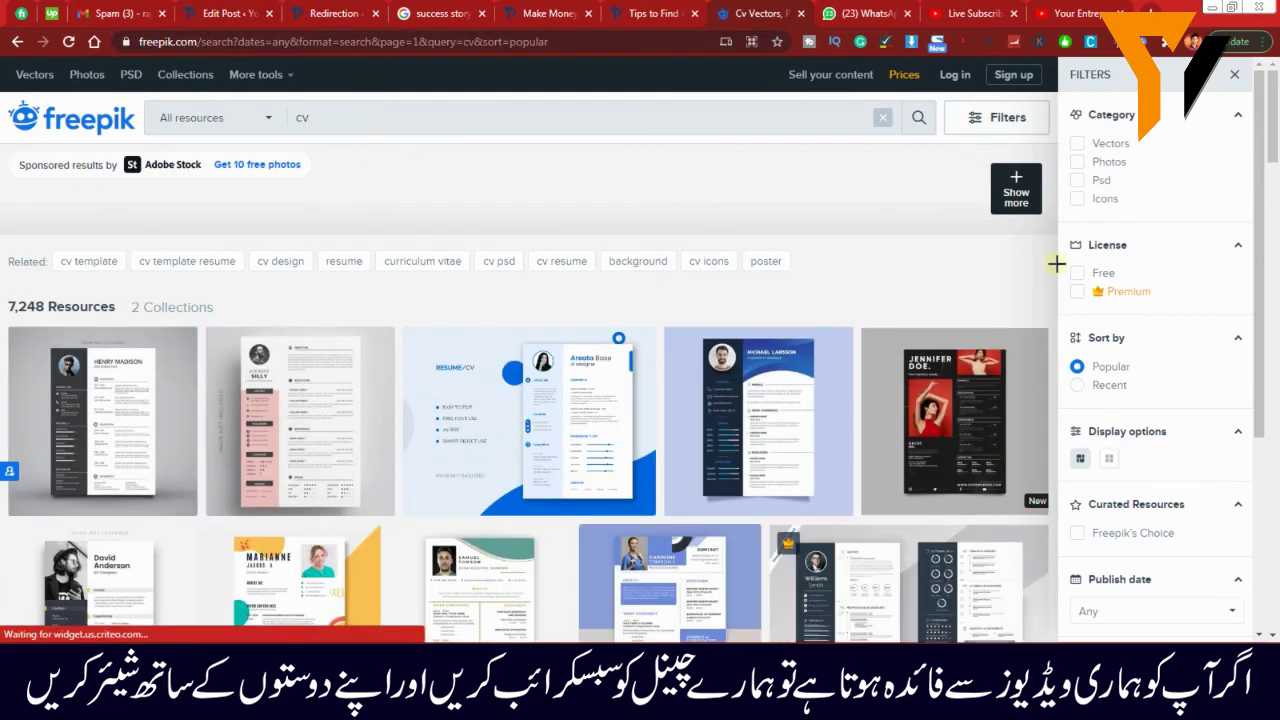
drag(1071, 118, 1140, 371)
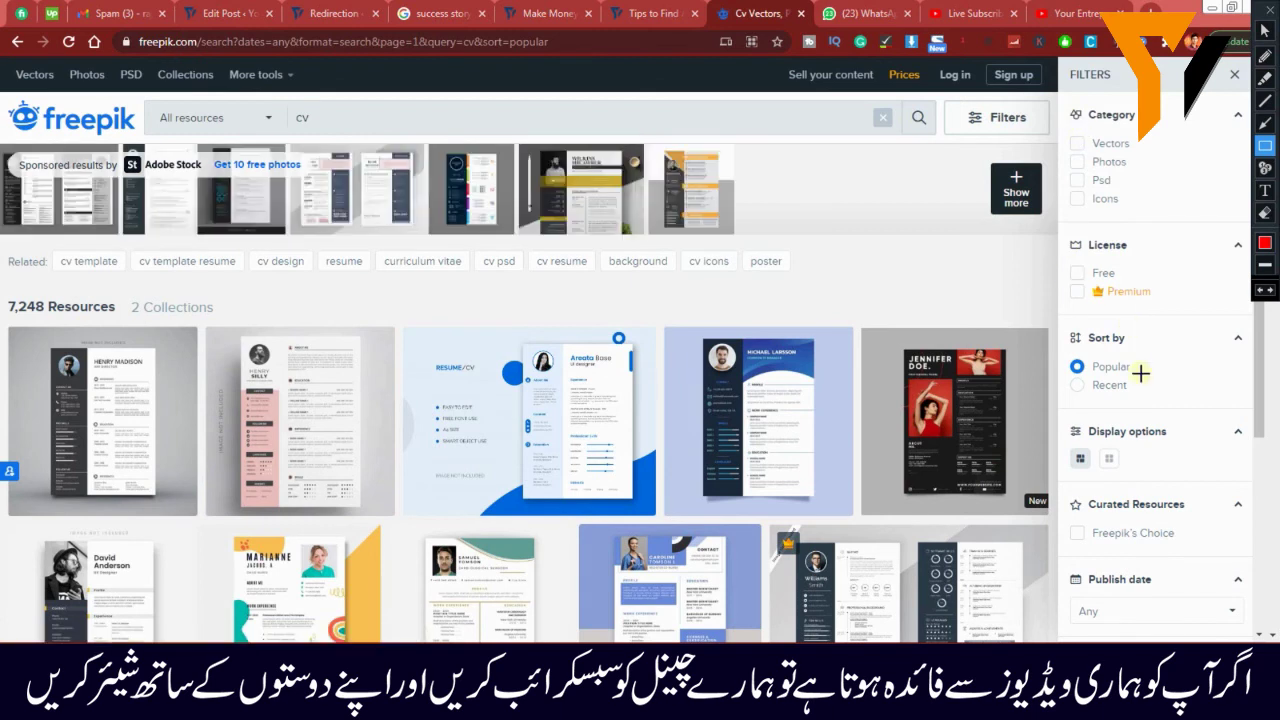
drag(1163, 549, 1174, 558)
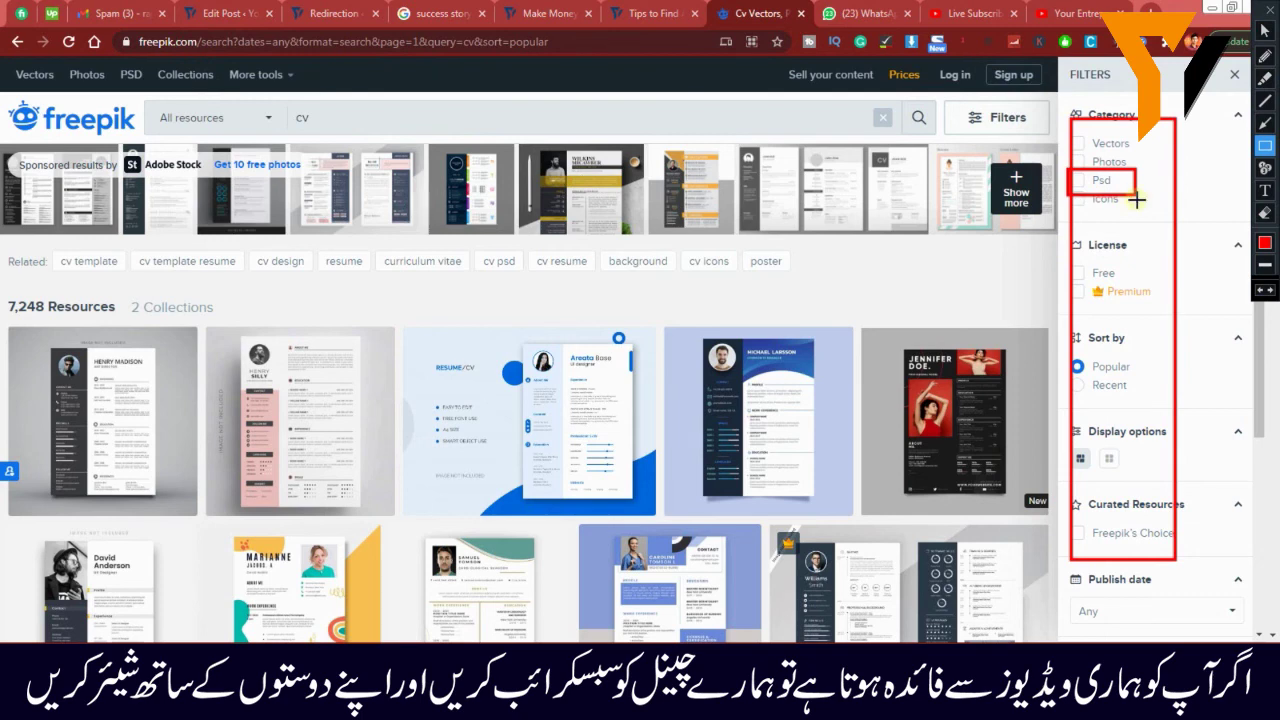
key(ctrl+alt+d)
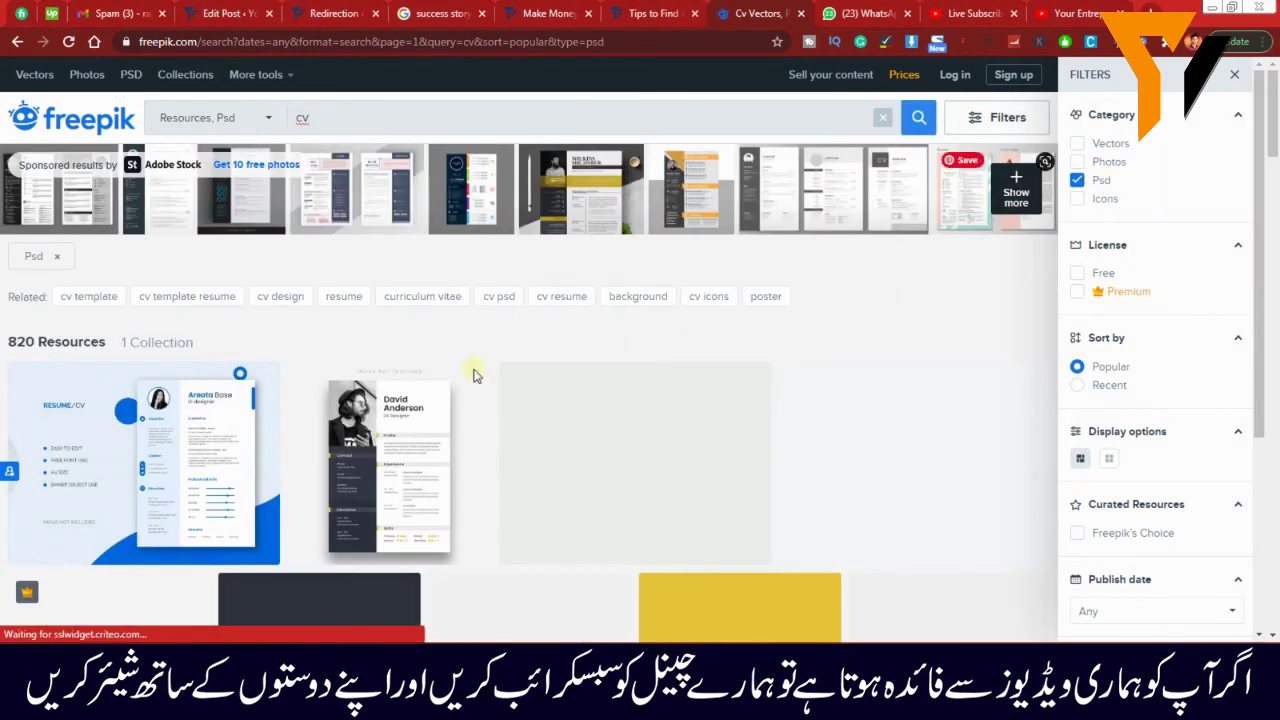
Step: Browse the Psd search results to compare the available CV template designs, both free and premium
scroll(241, 446, down, 3)
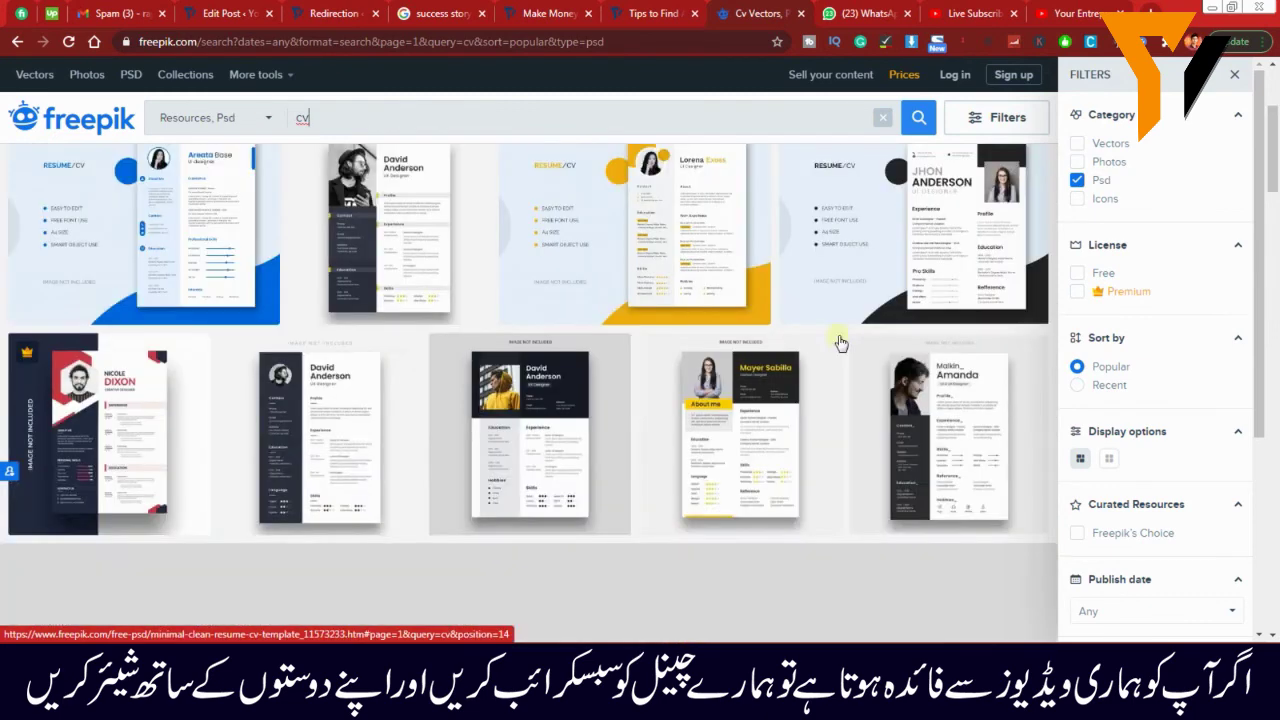
scroll(840, 342, up, 2)
scroll(594, 294, down, 8)
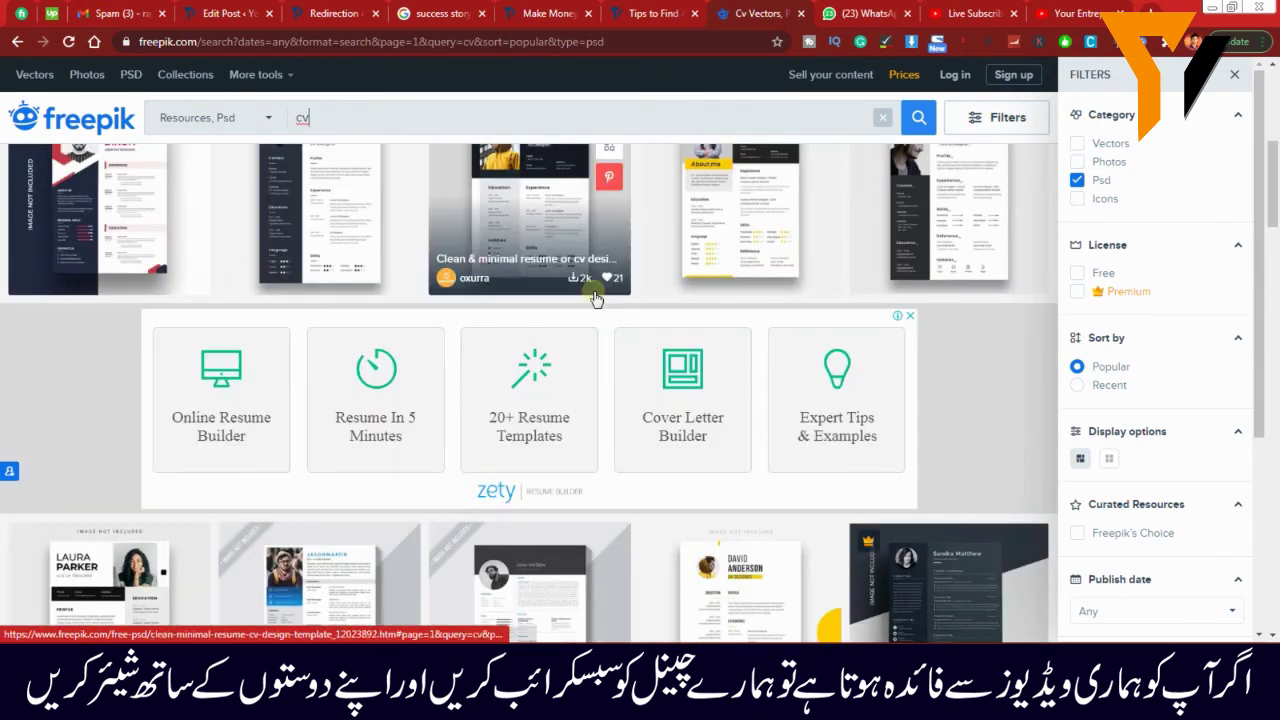
scroll(843, 218, up, 2)
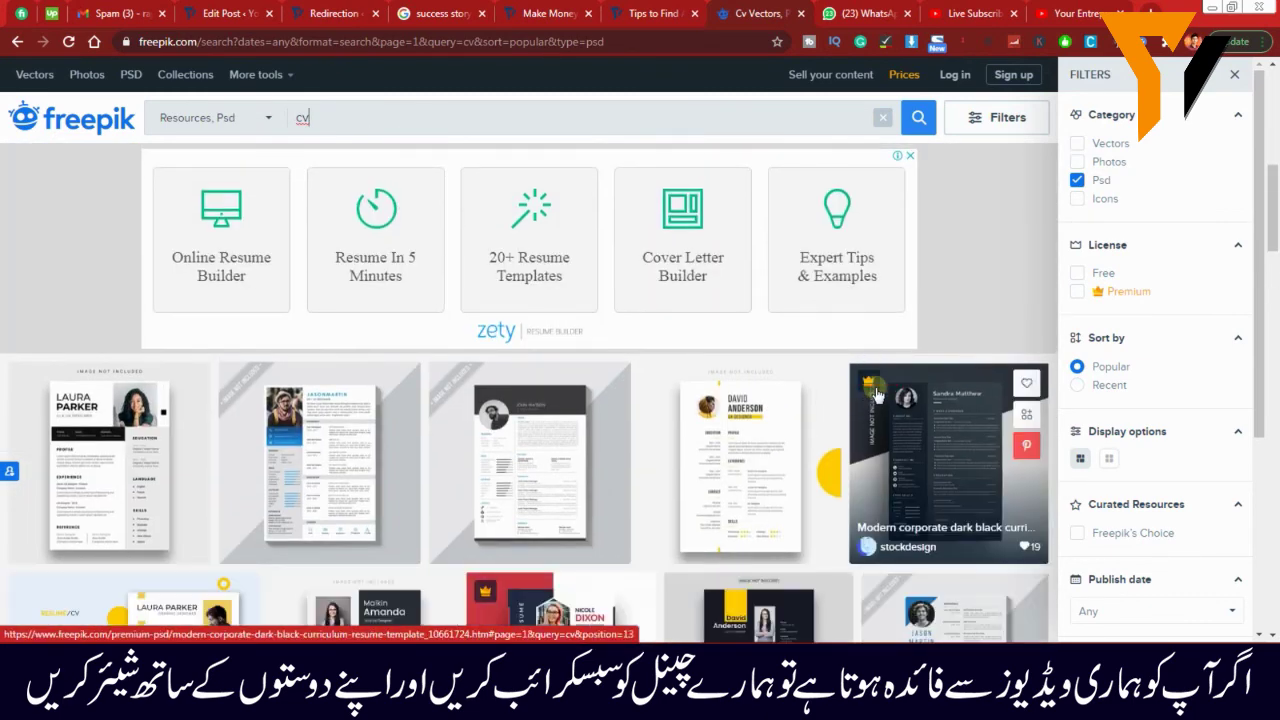
scroll(916, 370, down, 3)
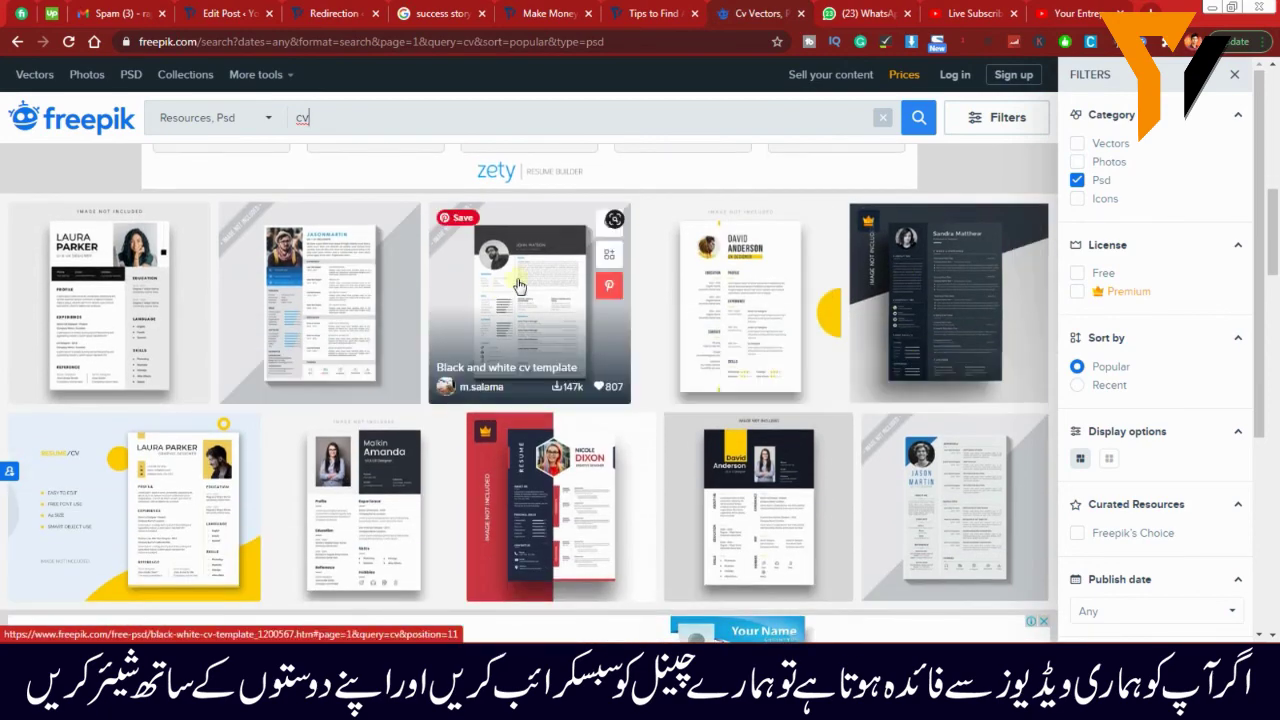
scroll(90, 257, up, 3)
scroll(88, 250, up, 5)
scroll(239, 362, down, 4)
scroll(268, 380, down, 7)
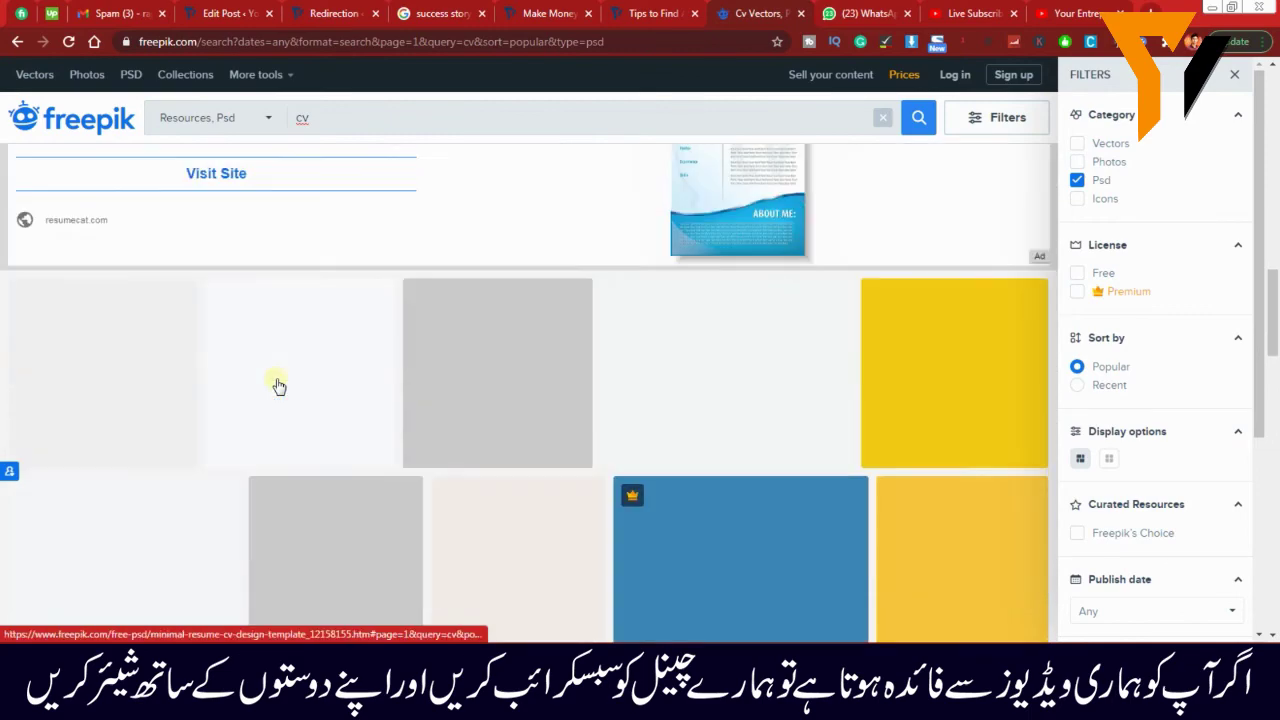
scroll(277, 384, up, 4)
scroll(277, 385, down, 2)
scroll(277, 386, down, 2)
scroll(329, 408, up, 1)
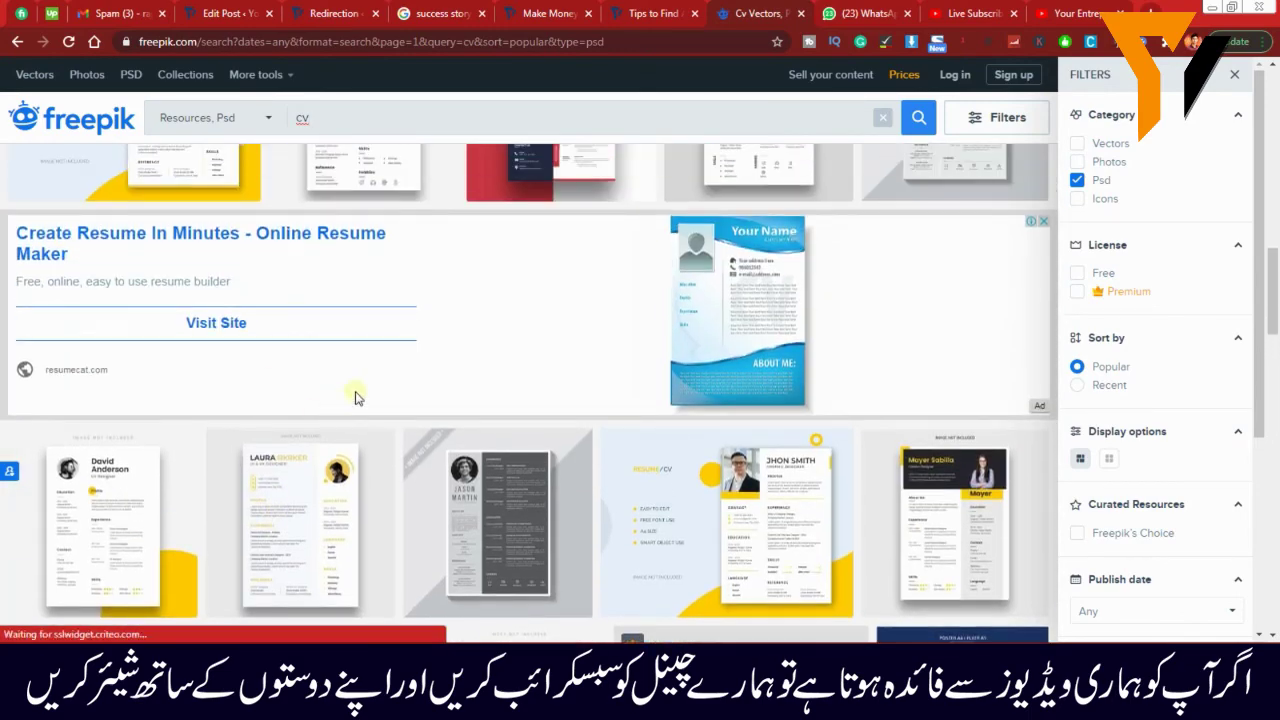
scroll(349, 386, down, 2)
scroll(460, 370, down, 2)
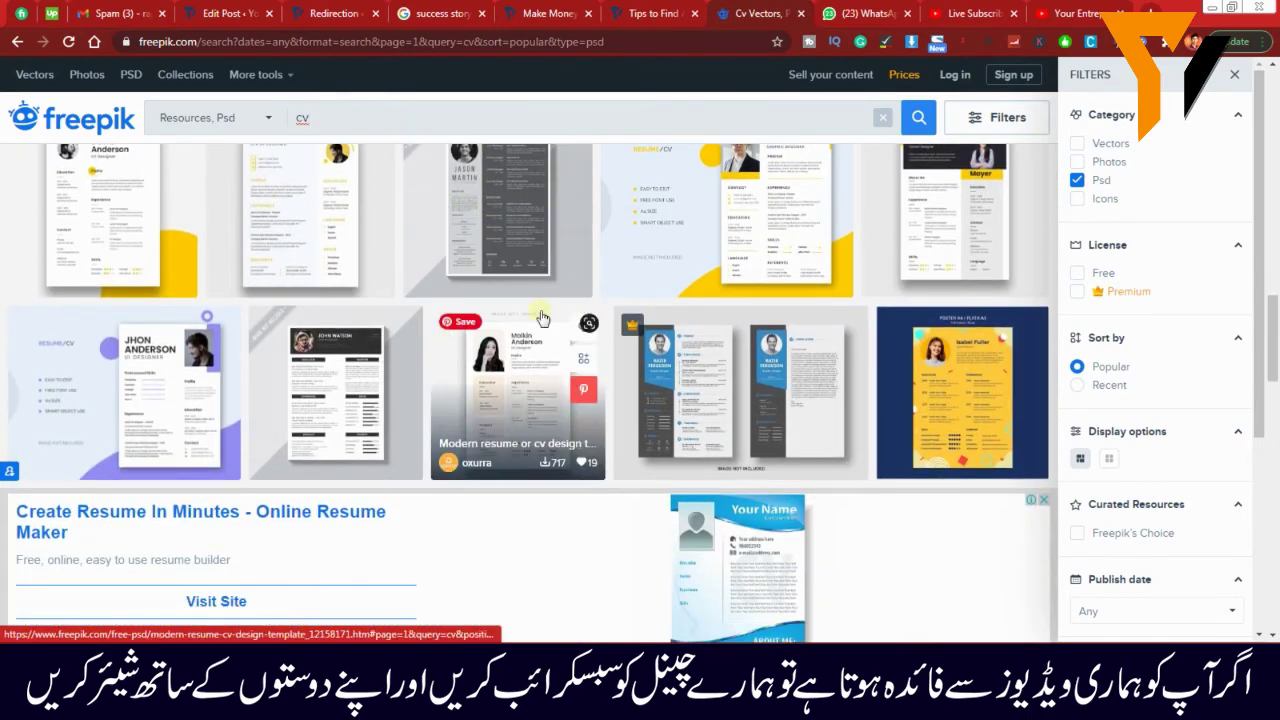
scroll(700, 290, up, 1)
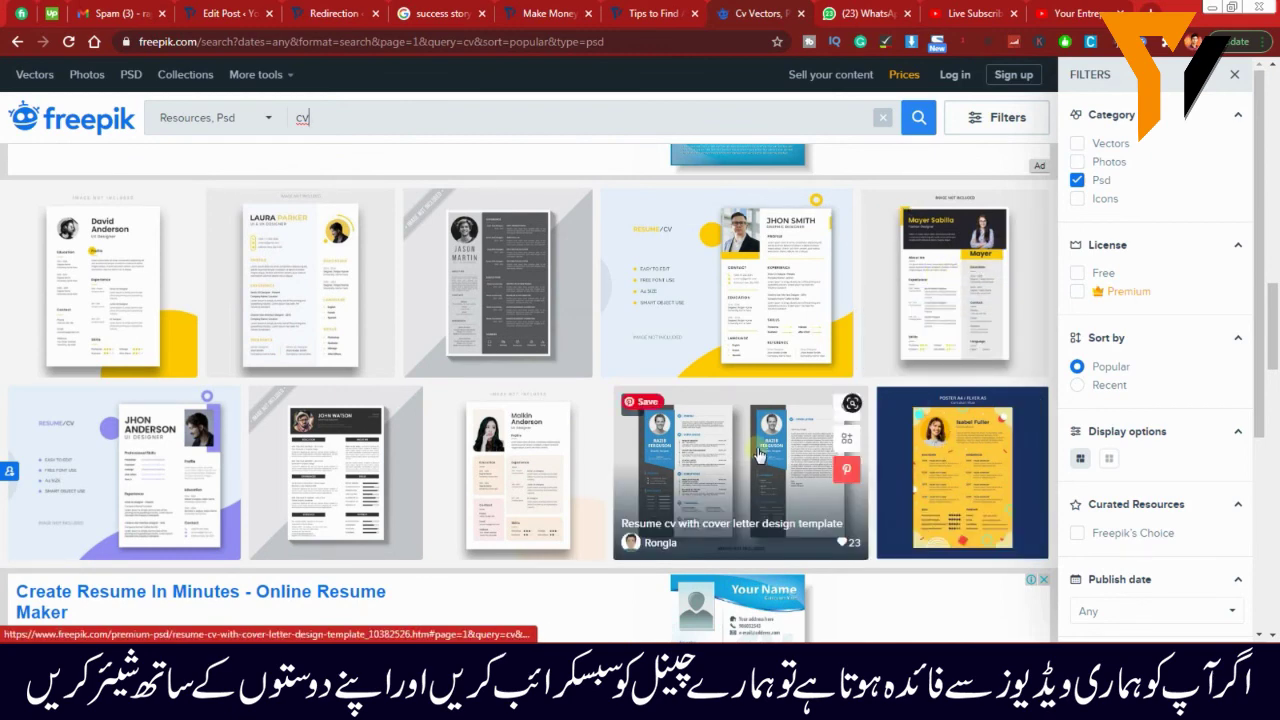
scroll(628, 434, down, 2)
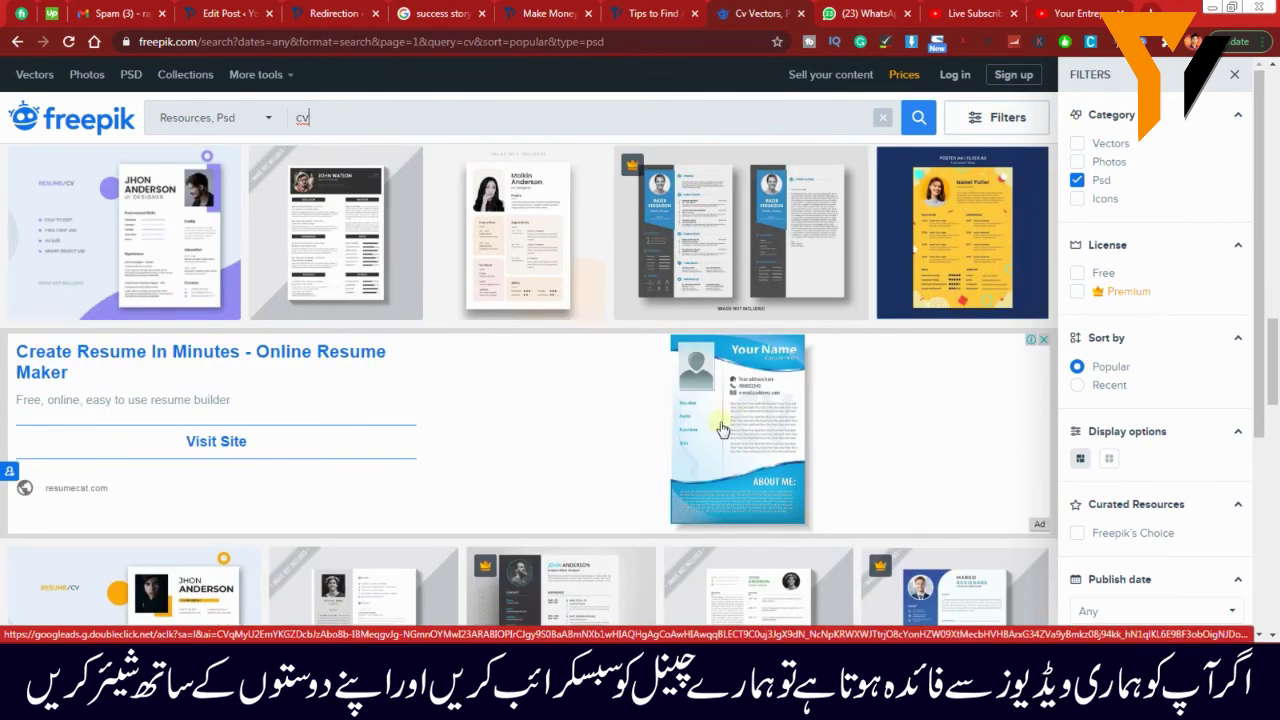
scroll(723, 427, down, 3)
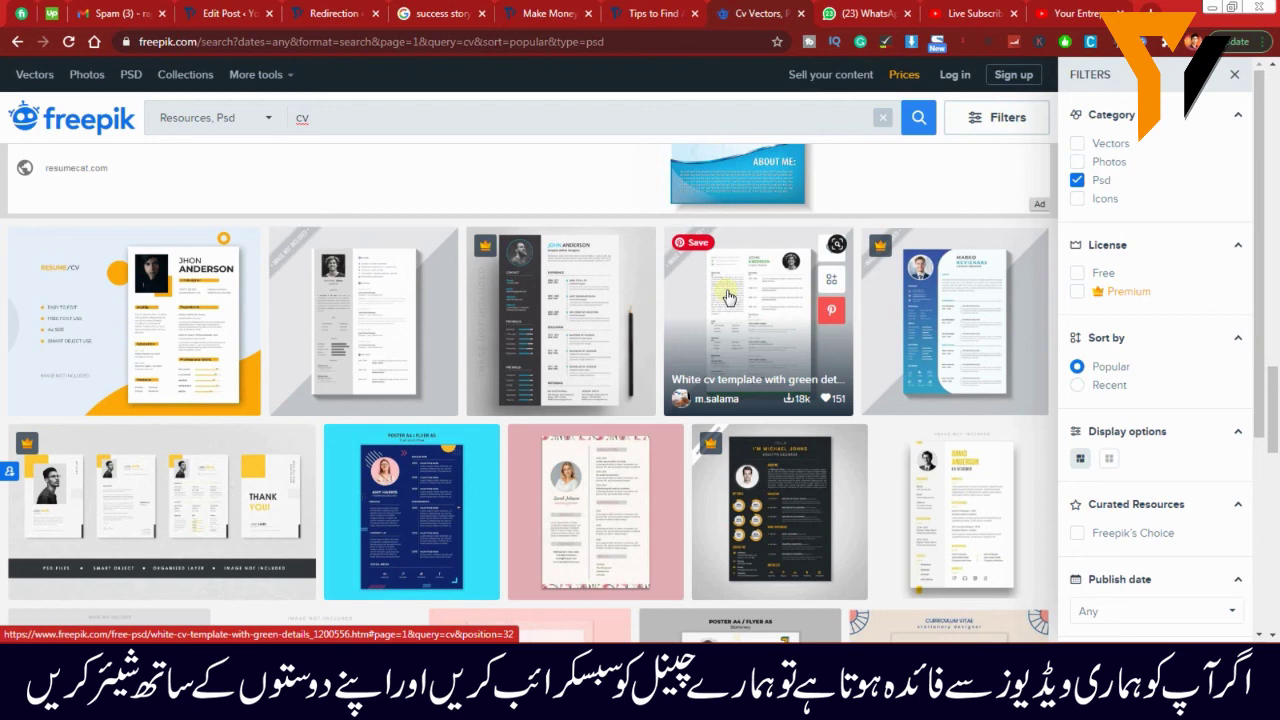
Step: Open the white CV template with green details and request its free download with attribution
click(727, 297)
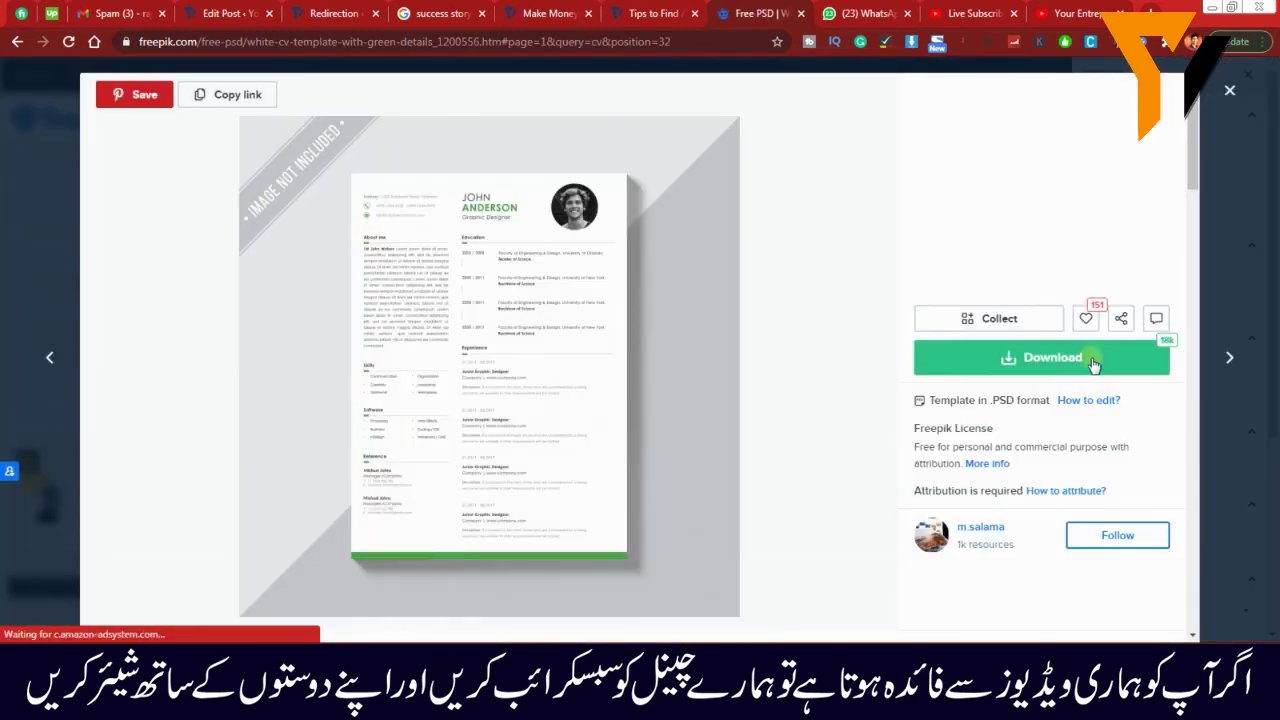
click(1092, 364)
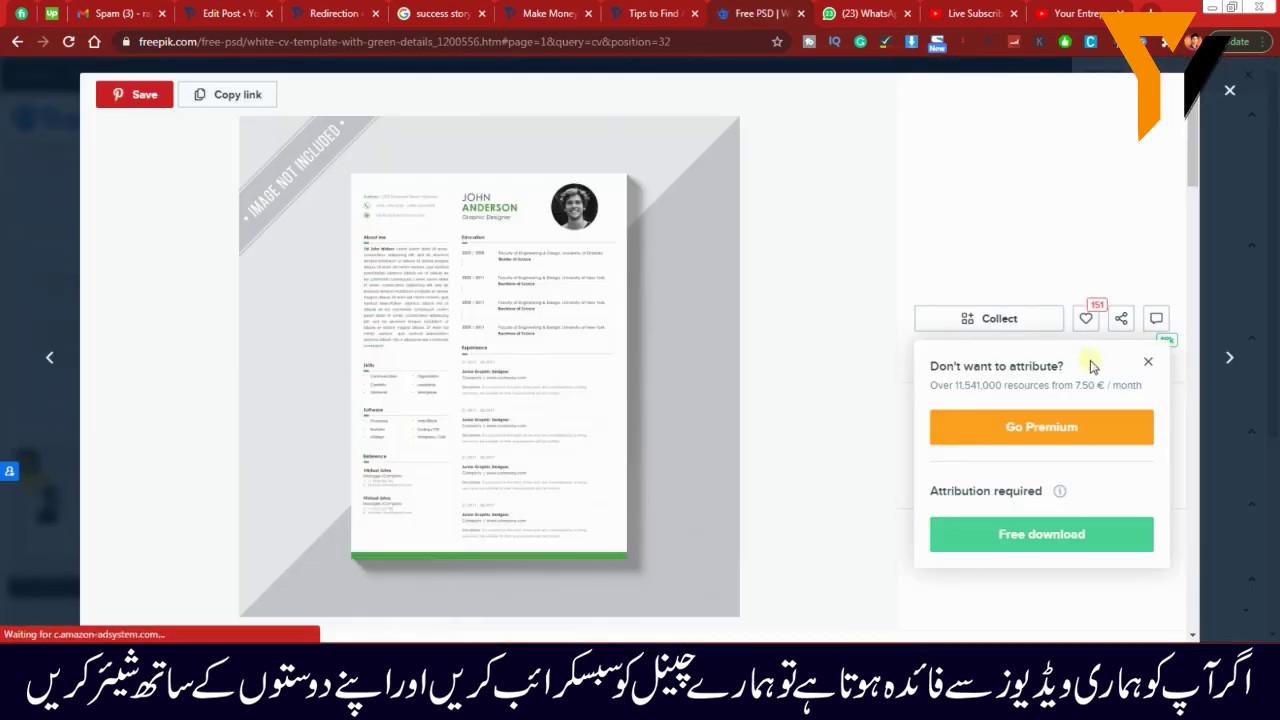
click(1007, 537)
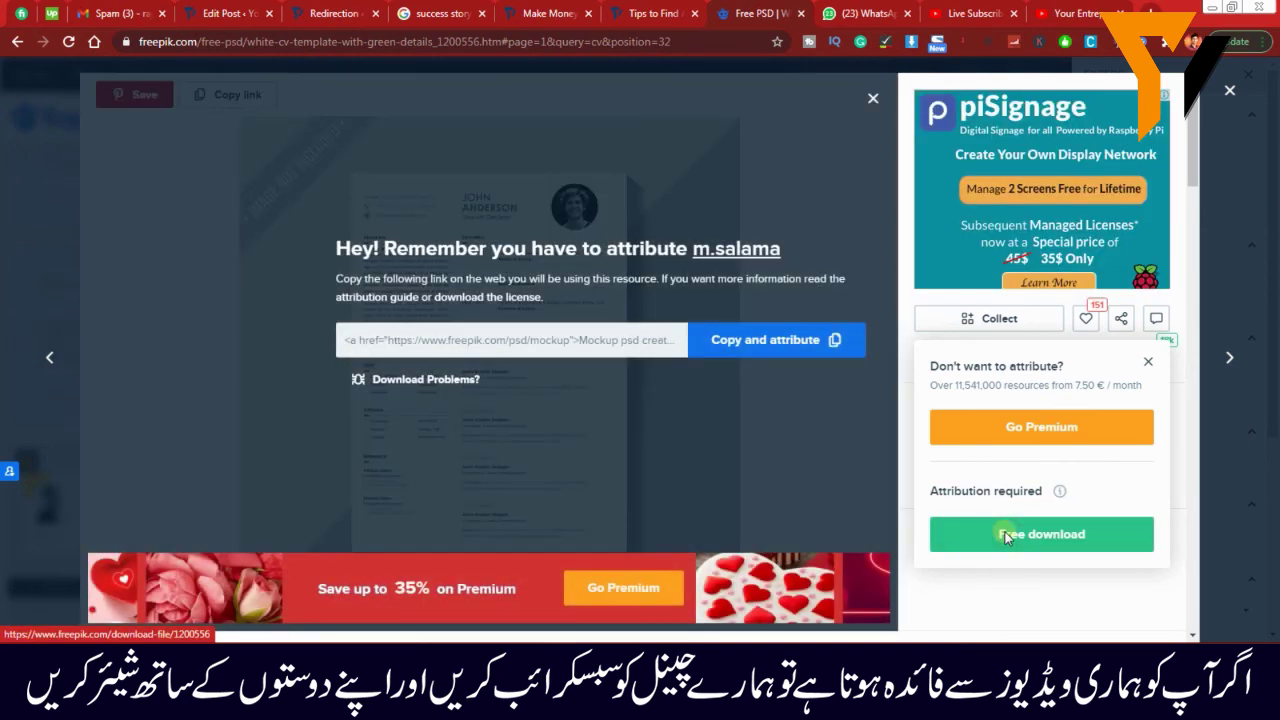
click(1007, 537)
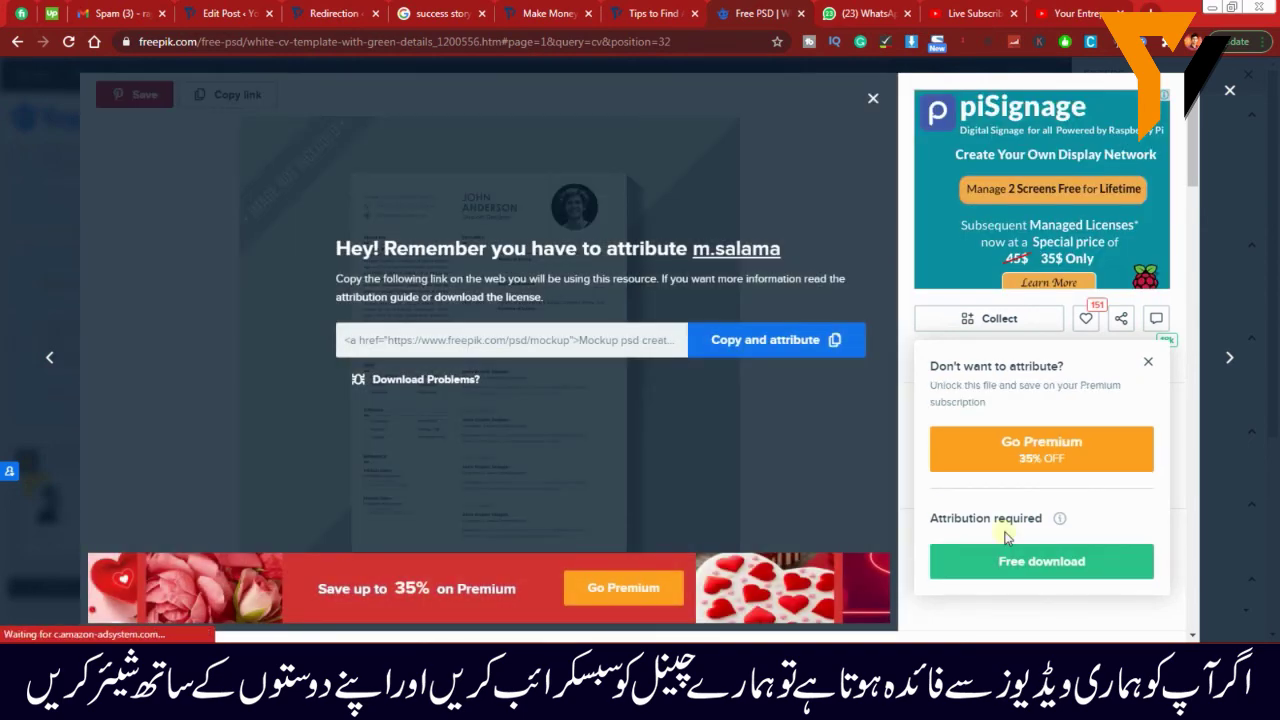
click(995, 558)
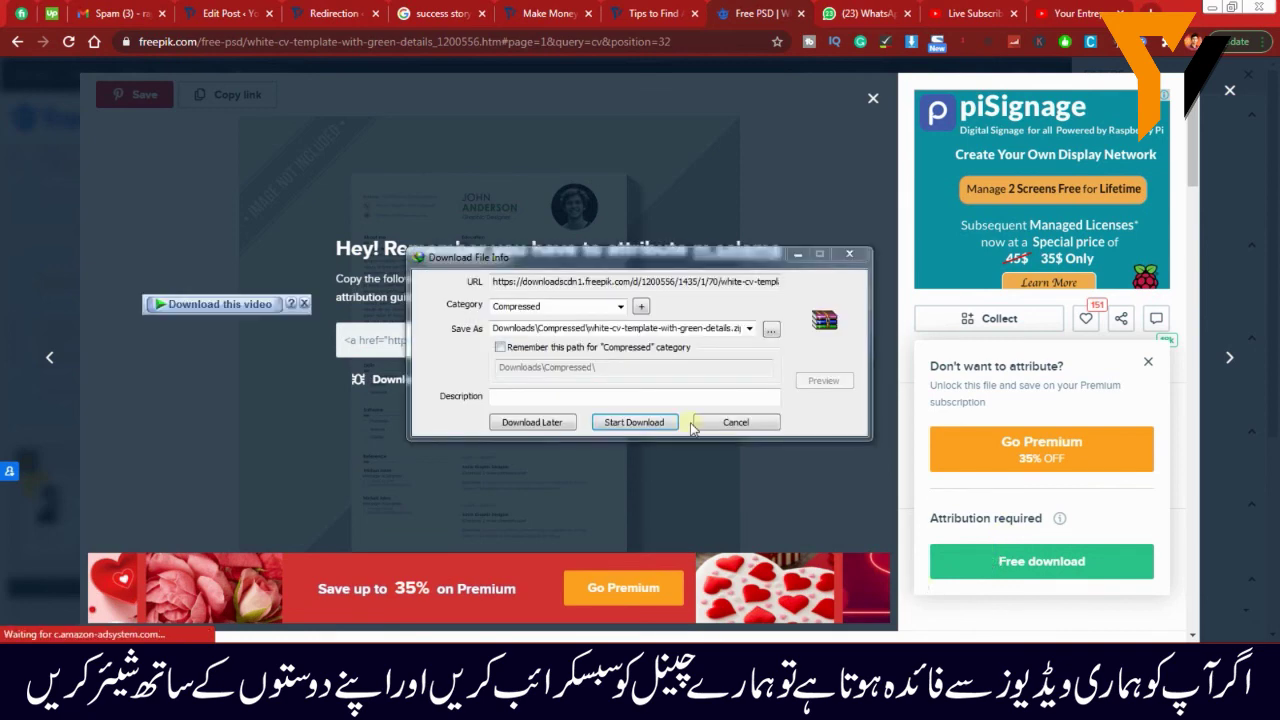